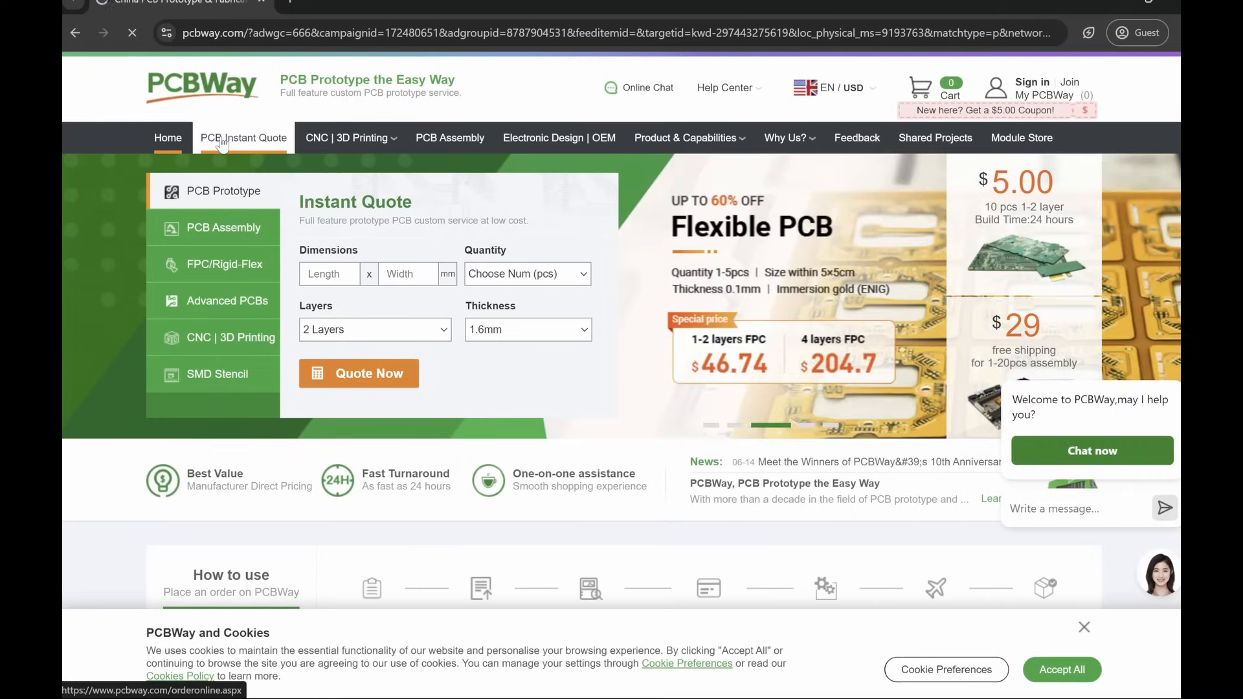
- Open PCBWay's PCB instant quote page and review the PCB specification options, from board type down to the assembly service
{"action": "left_click", "coordinate": [221, 141]}
{"action": "scroll", "coordinate": [372, 465], "scroll_direction": "down", "scroll_amount": 3}
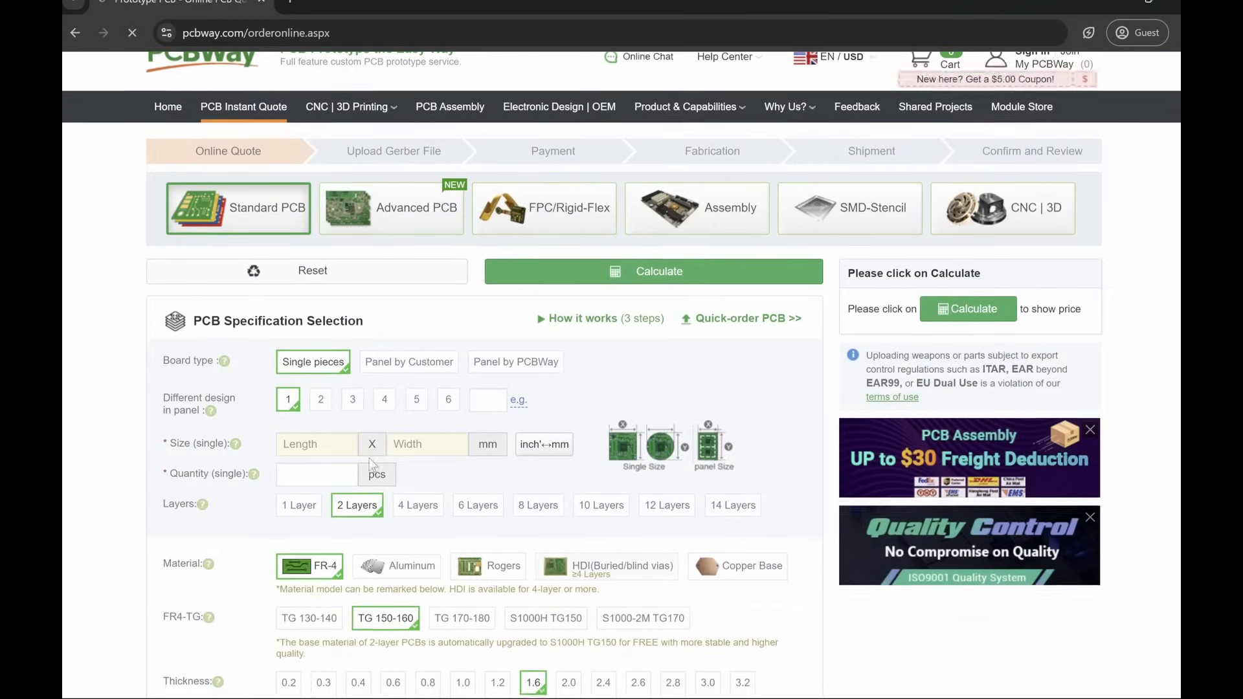
{"action": "scroll", "coordinate": [372, 465], "scroll_direction": "down", "scroll_amount": 10}
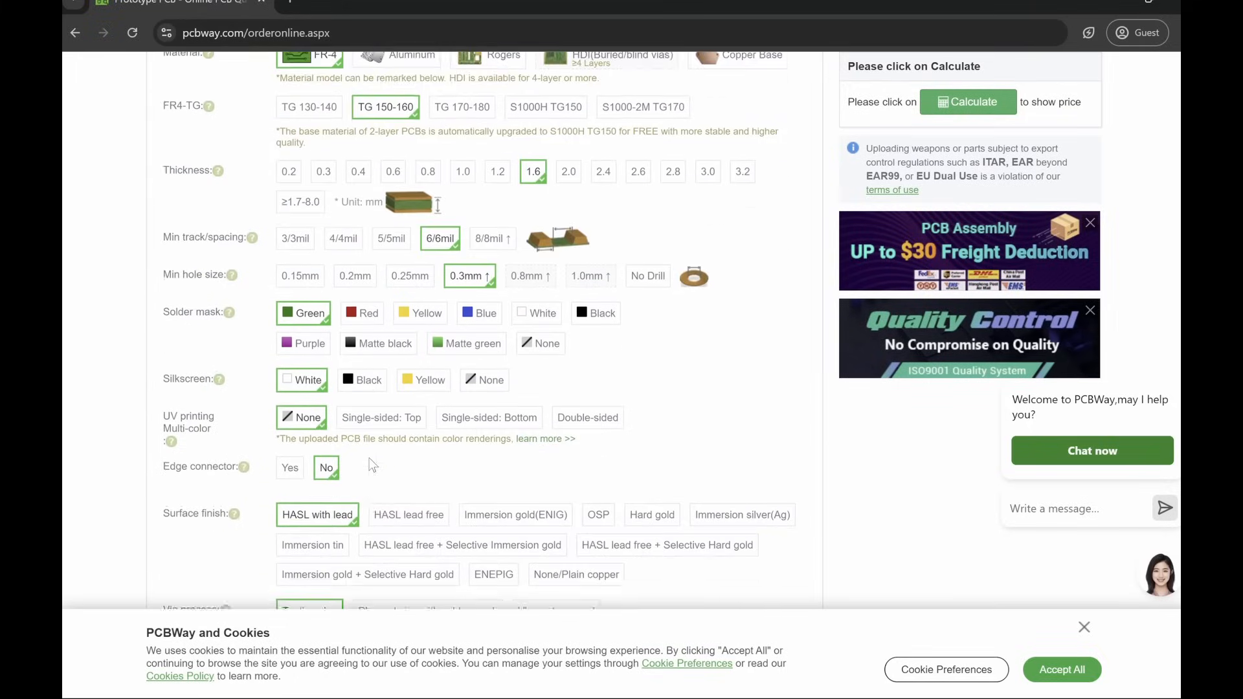
{"action": "scroll", "coordinate": [372, 465], "scroll_direction": "down", "scroll_amount": 7}
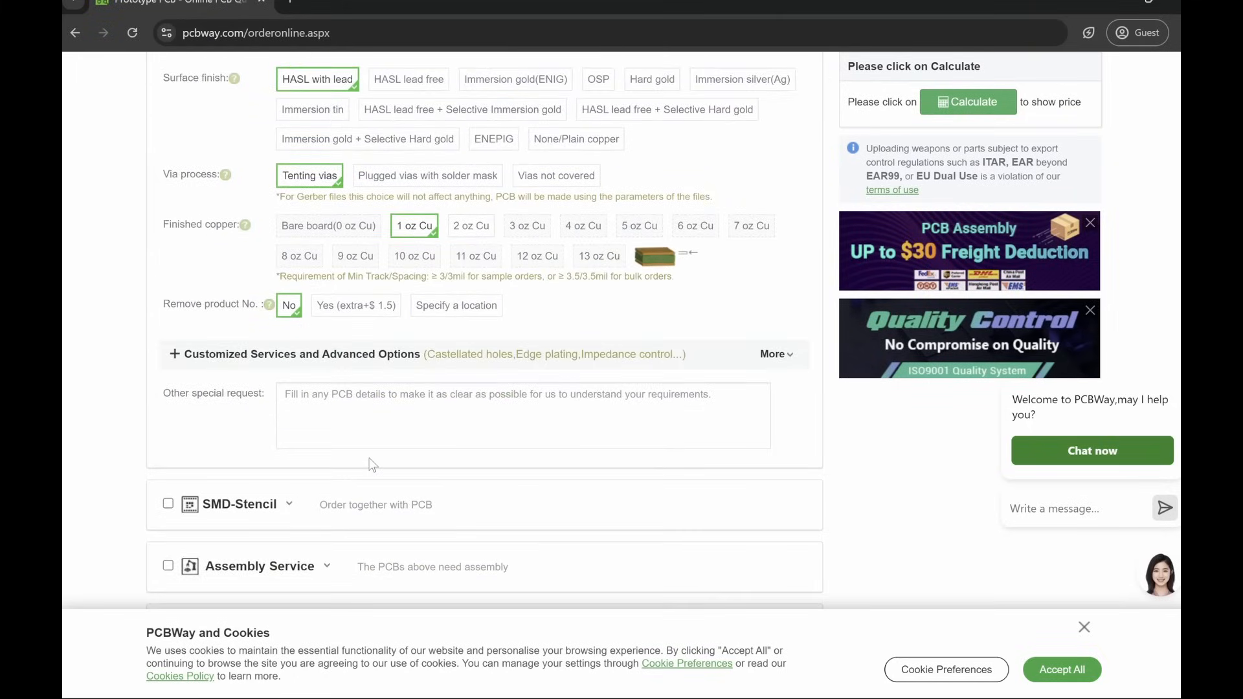
{"action": "scroll", "coordinate": [372, 465], "scroll_direction": "up", "scroll_amount": 6}
{"action": "scroll", "coordinate": [372, 465], "scroll_direction": "up", "scroll_amount": 15}
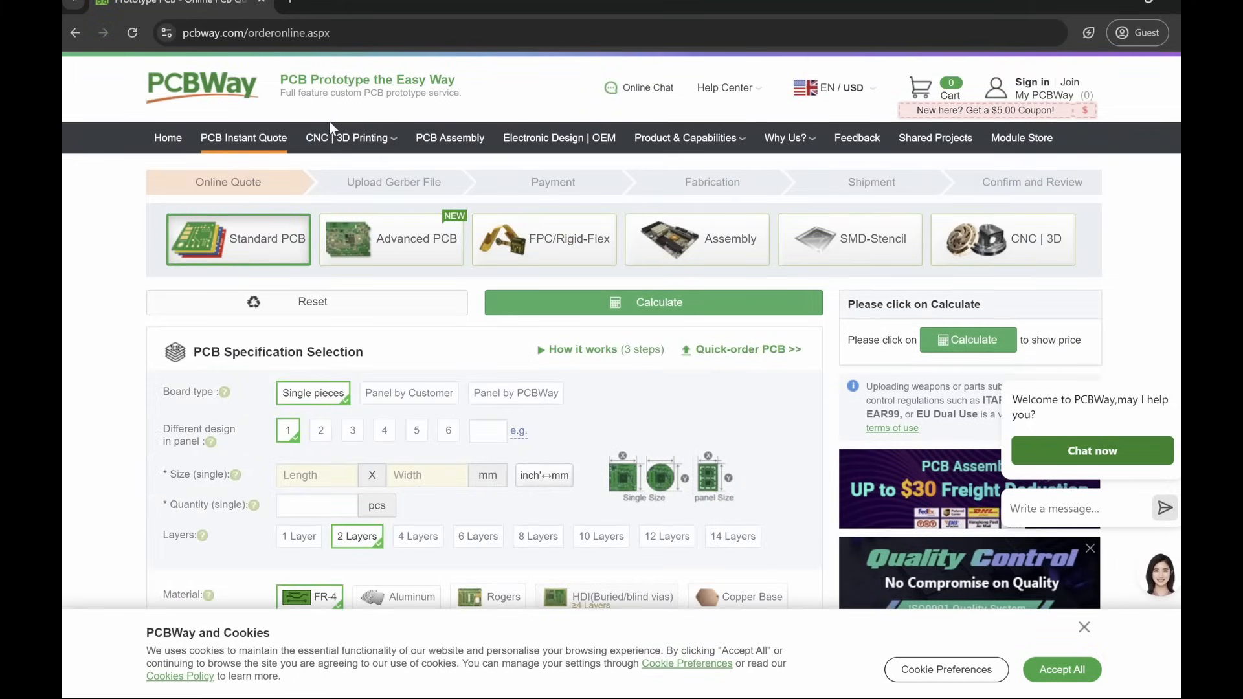
- Open the CNC machining quote page and review its file upload, material and surface finish options
{"action": "mouse_move", "coordinate": [328, 139]}
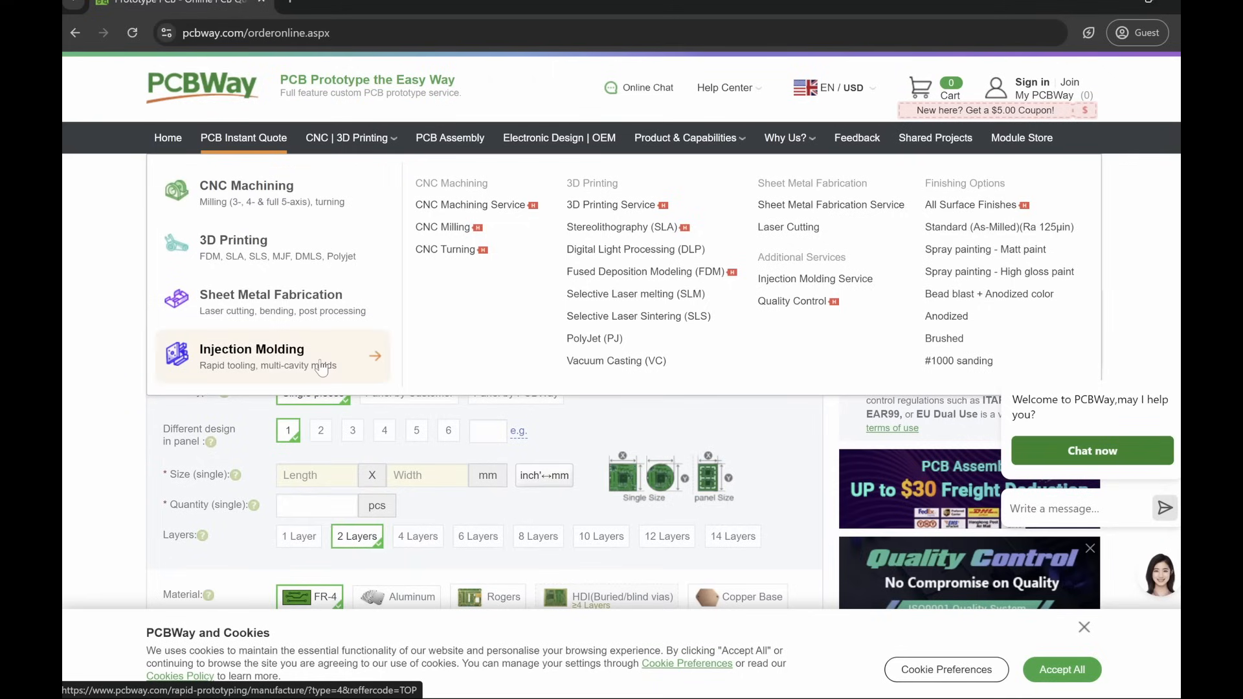
{"action": "left_click", "coordinate": [327, 208]}
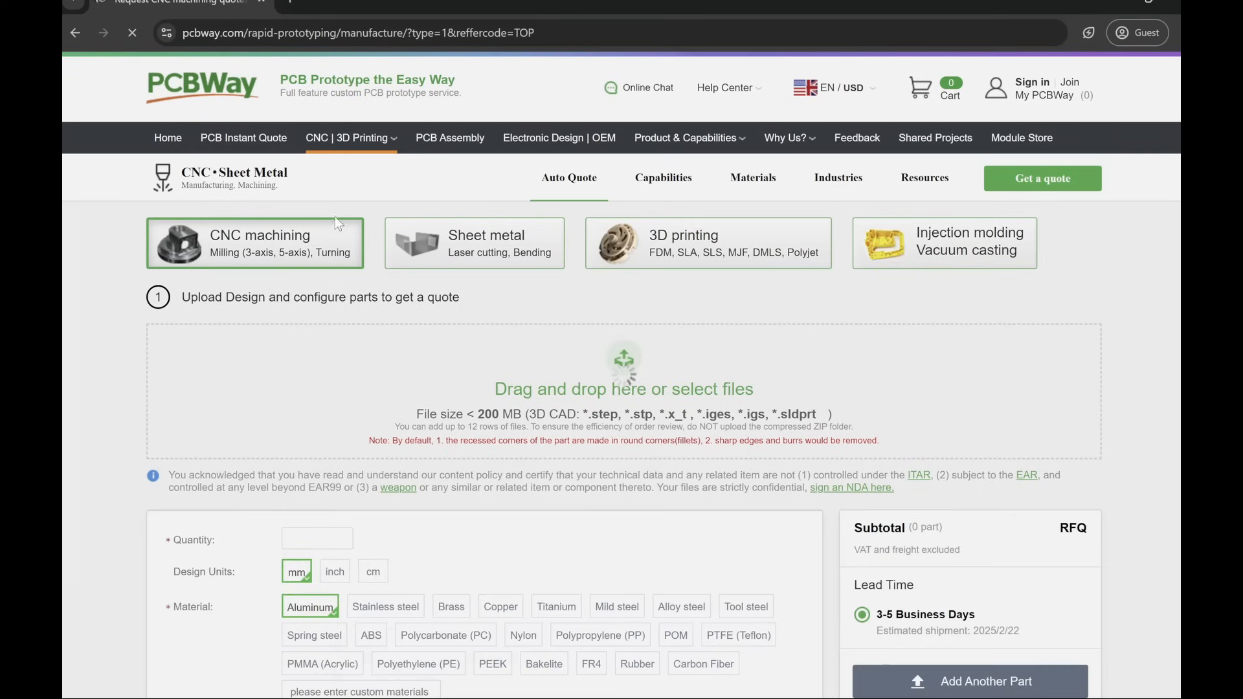
{"action": "scroll", "coordinate": [614, 513], "scroll_direction": "down", "scroll_amount": 6}
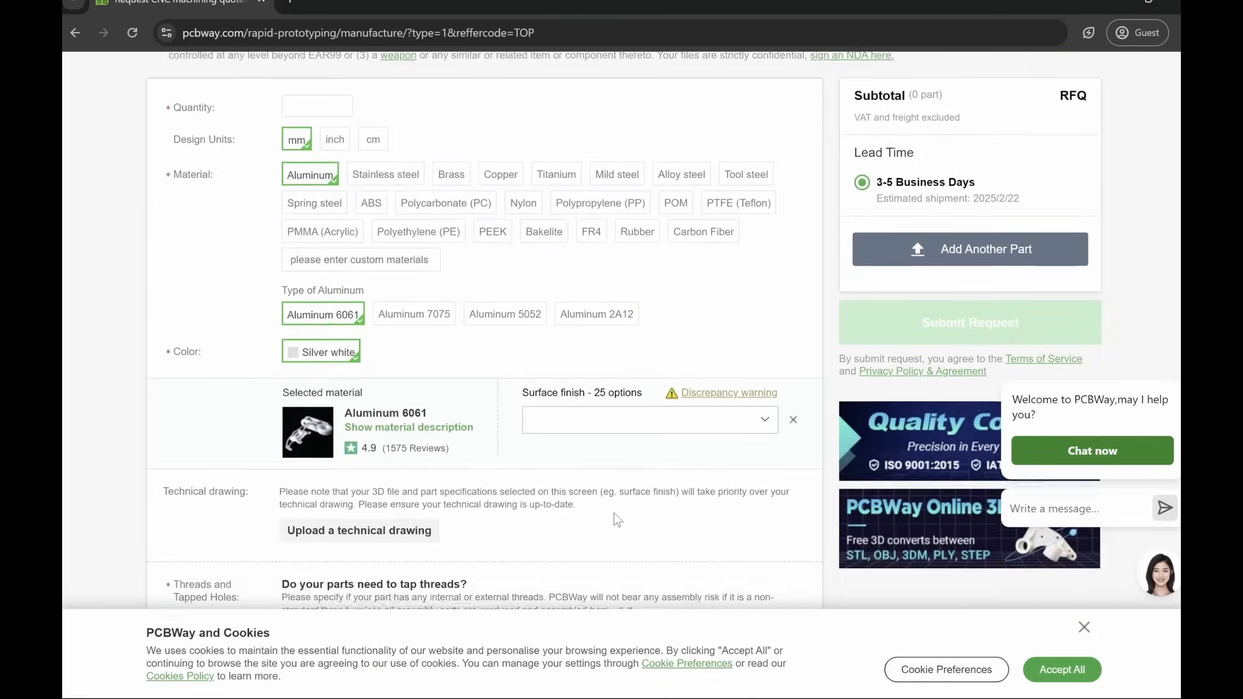
{"action": "scroll", "coordinate": [614, 512], "scroll_direction": "up", "scroll_amount": 6}
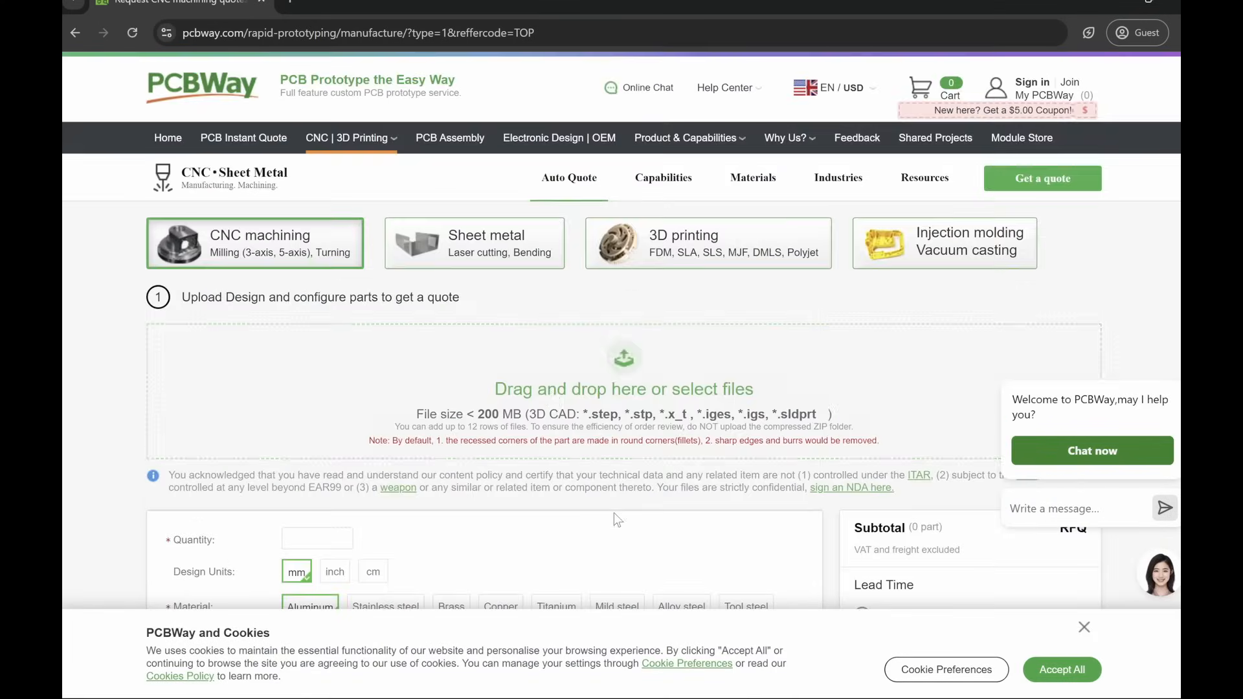
- Switch the quote to 3D printing and review its material, resin type, color and process options
{"action": "left_click", "coordinate": [657, 242]}
{"action": "scroll", "coordinate": [537, 424], "scroll_direction": "down", "scroll_amount": 5}
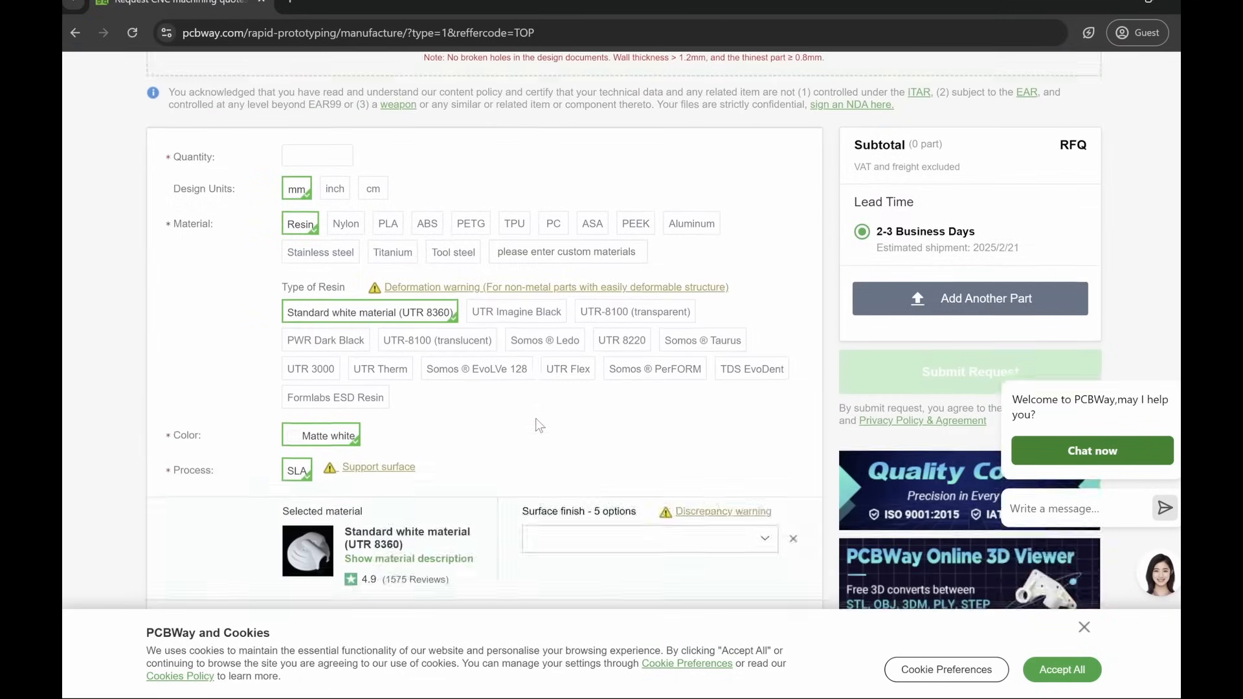
{"action": "scroll", "coordinate": [534, 418], "scroll_direction": "down", "scroll_amount": 2}
{"action": "scroll", "coordinate": [535, 418], "scroll_direction": "up", "scroll_amount": 8}
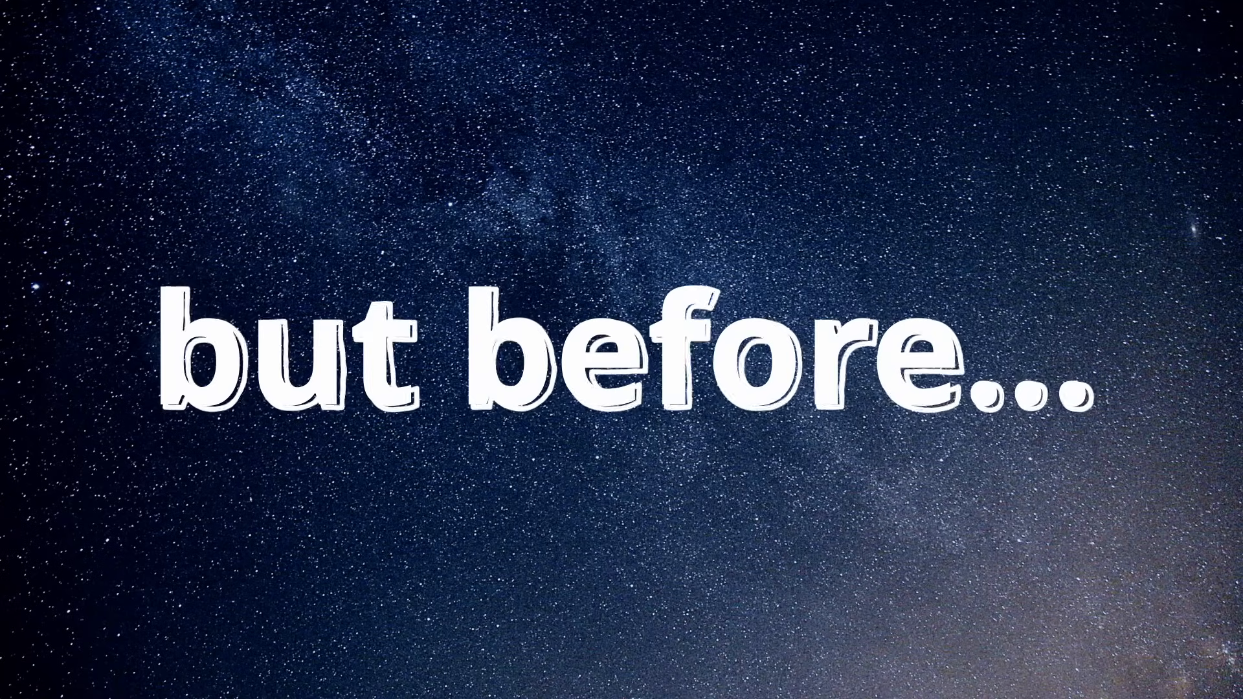
- Search Google for "drink coaster" and show the image results
{"action": "type", "text": "drink c"}
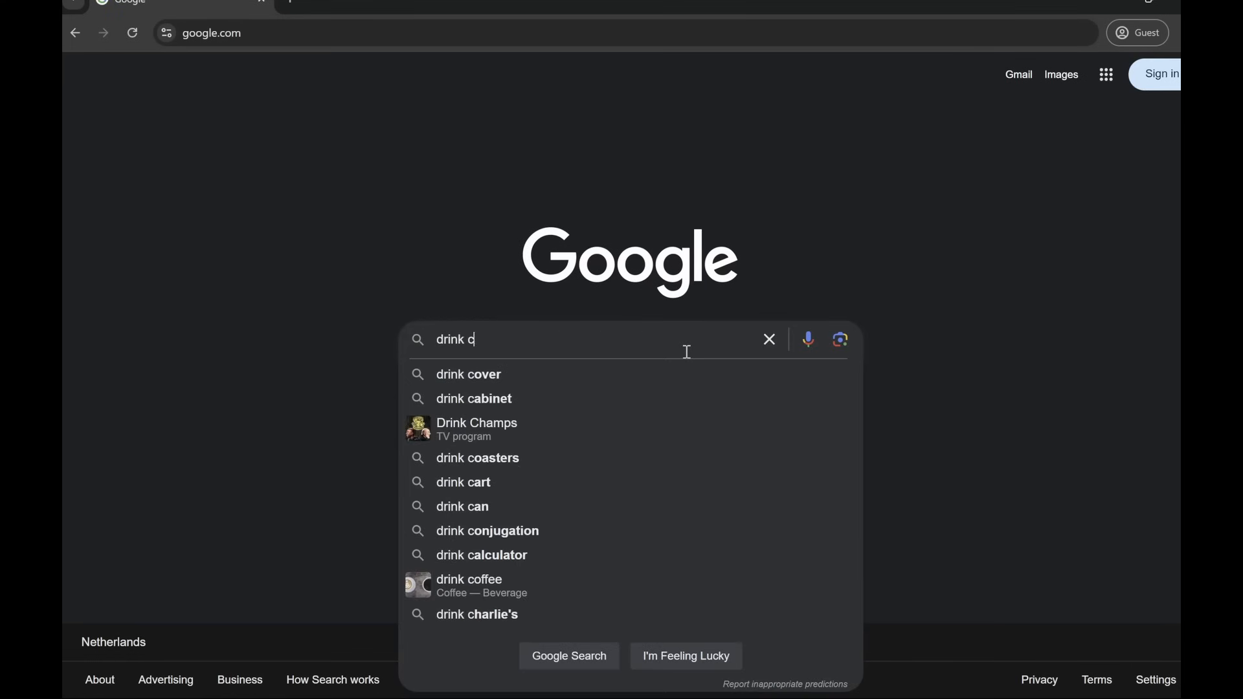
{"action": "type", "text": "oaster"}
{"action": "key", "text": "Return"}
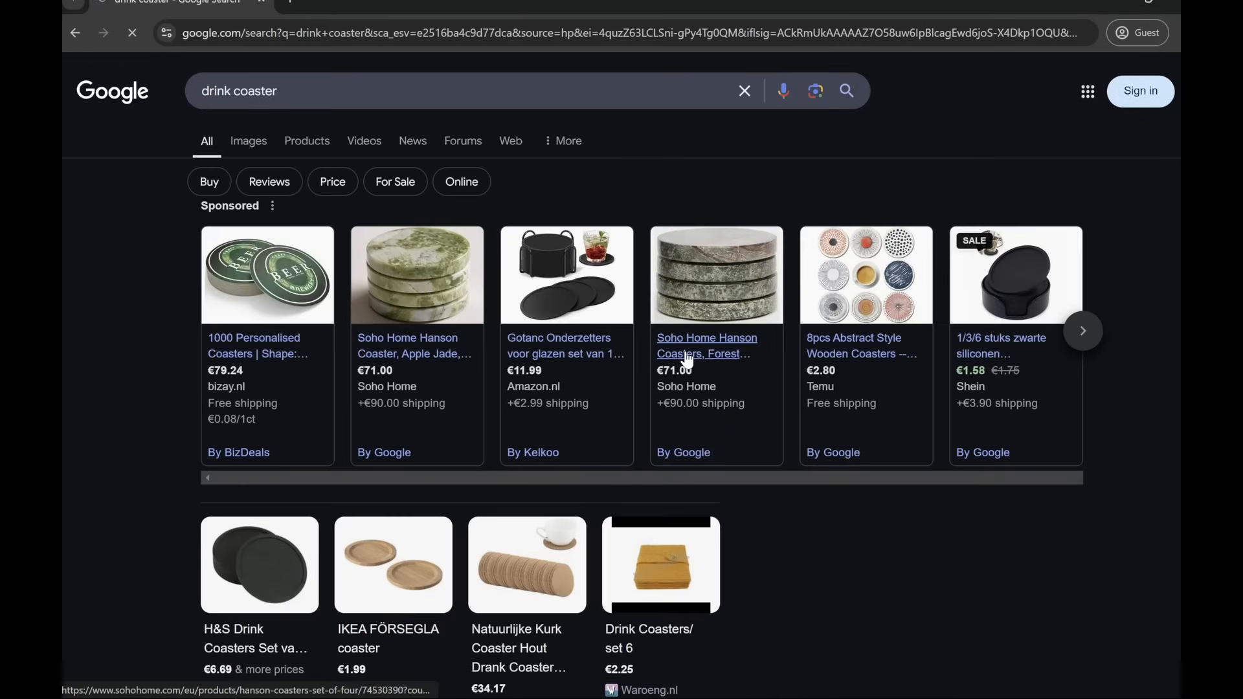
{"action": "left_click", "coordinate": [261, 142]}
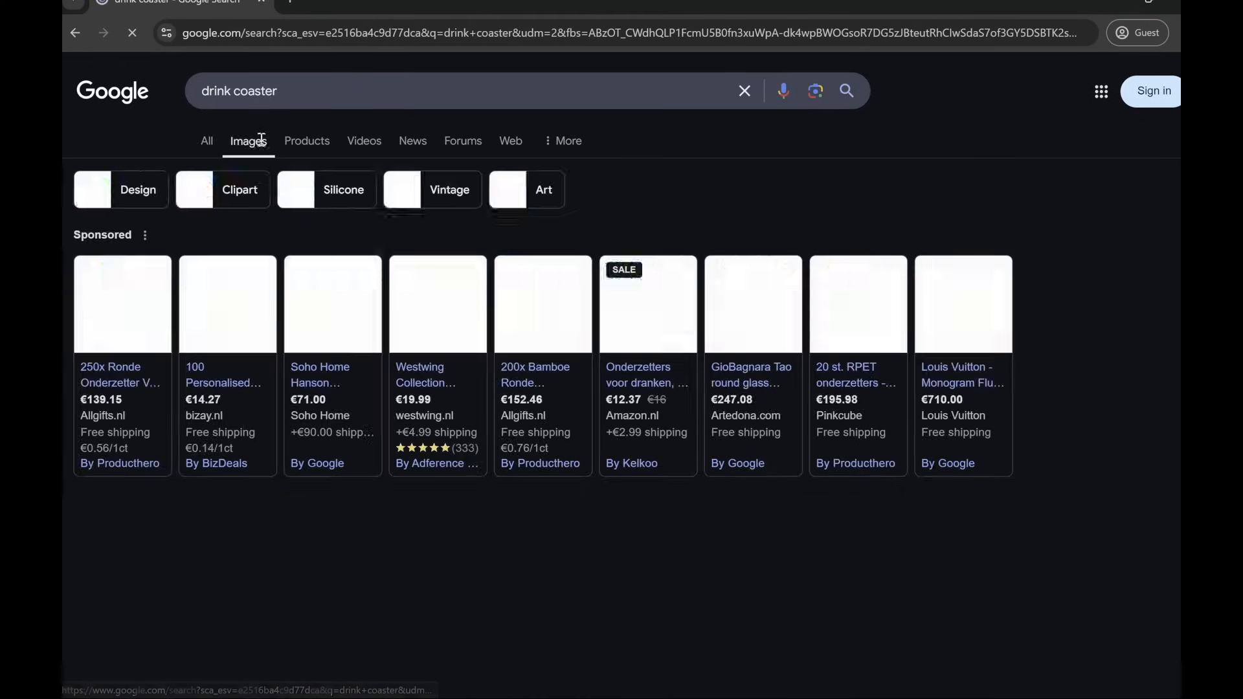
- Browse the drink coaster images, previewing and closing the Reddit picture of wooden coasters with an outer lip
{"action": "scroll", "coordinate": [362, 461], "scroll_direction": "down", "scroll_amount": 3}
{"action": "scroll", "coordinate": [362, 461], "scroll_direction": "down", "scroll_amount": 1}
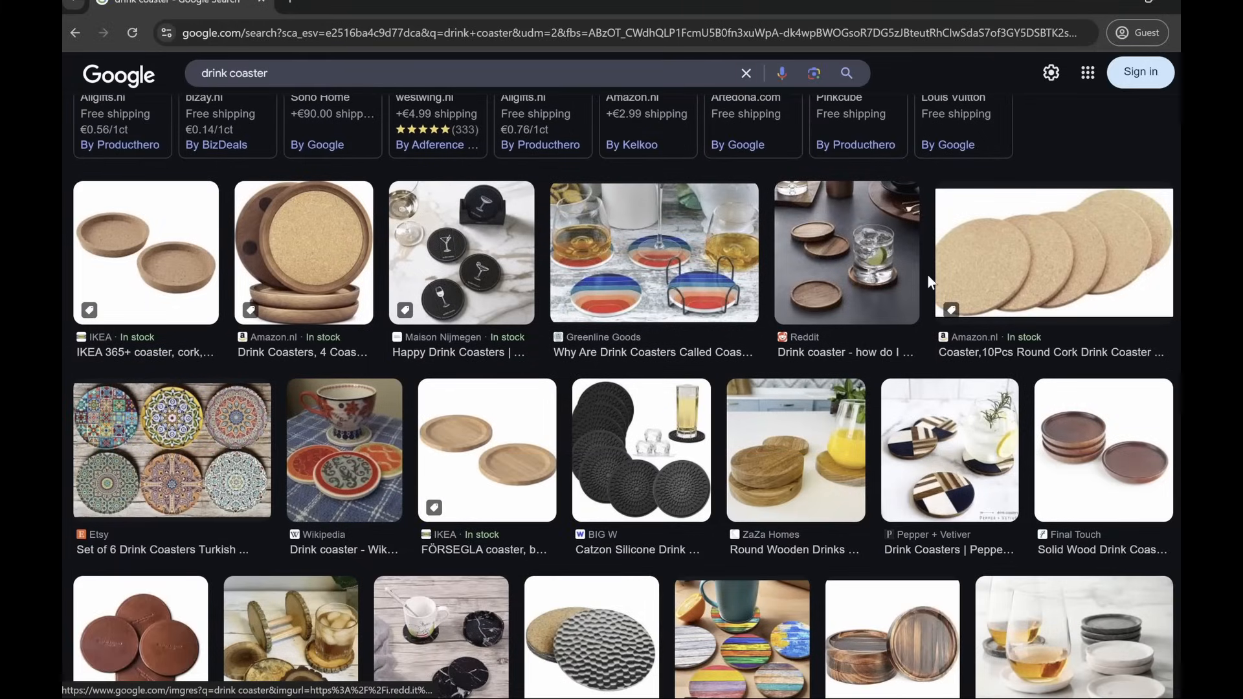
{"action": "scroll", "coordinate": [930, 282], "scroll_direction": "down", "scroll_amount": 1}
{"action": "left_click", "coordinate": [880, 202]}
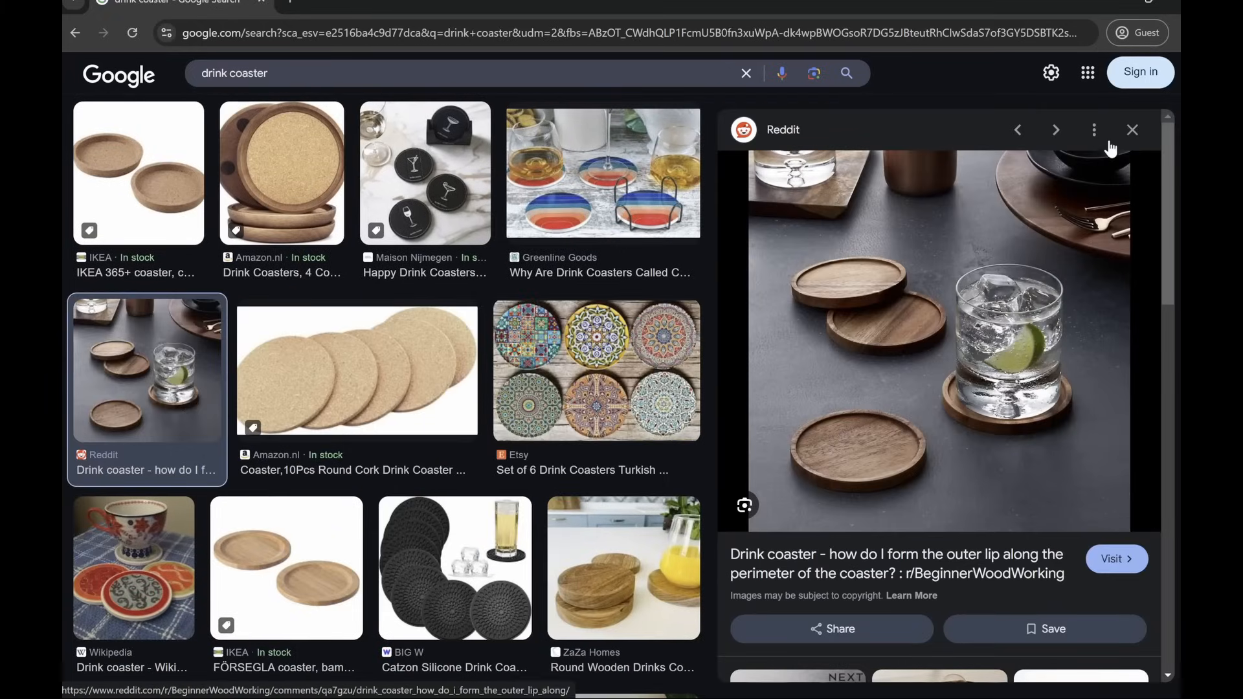
{"action": "left_click", "coordinate": [1131, 130]}
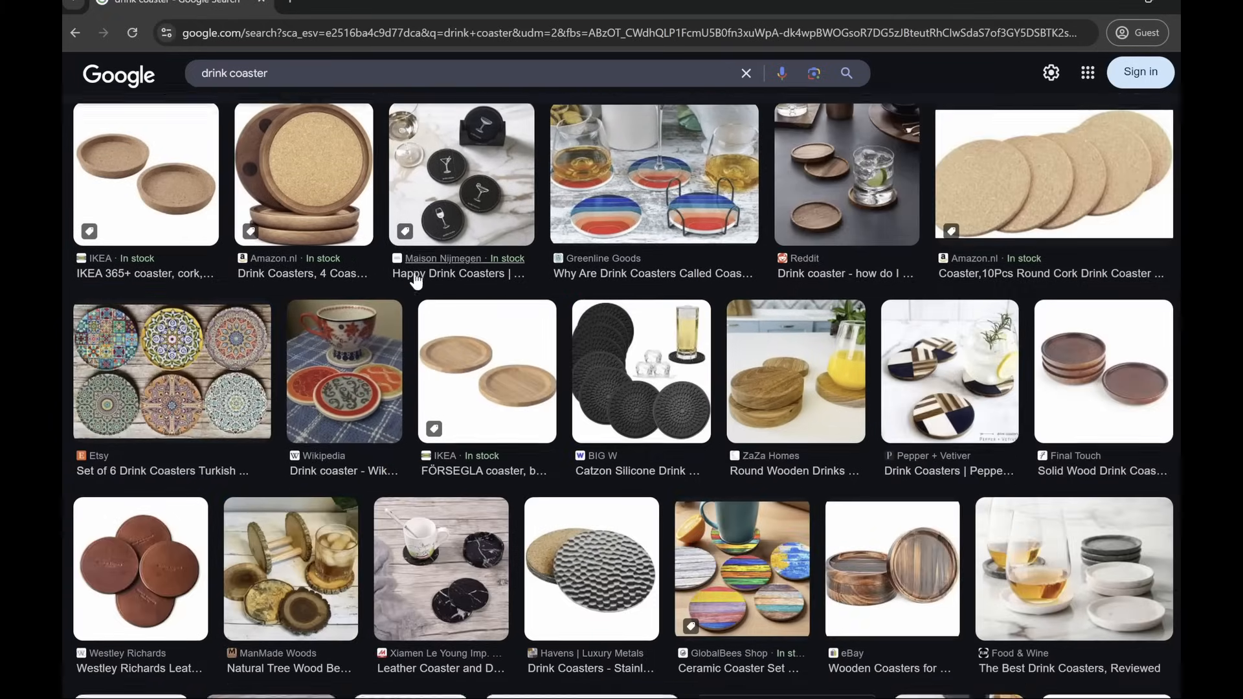
{"action": "scroll", "coordinate": [551, 262], "scroll_direction": "down", "scroll_amount": 3}
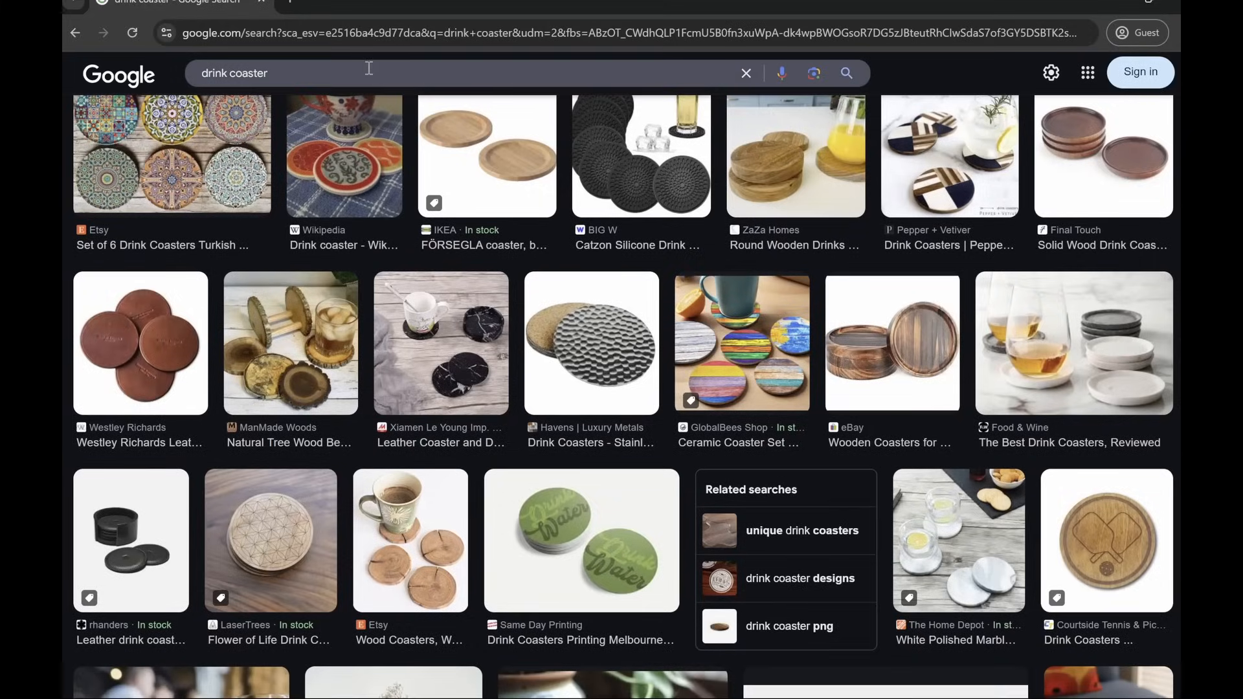
- Search the images for "metal drink coaster"
{"action": "left_click", "coordinate": [370, 68]}
{"action": "type", "text": "meta"}
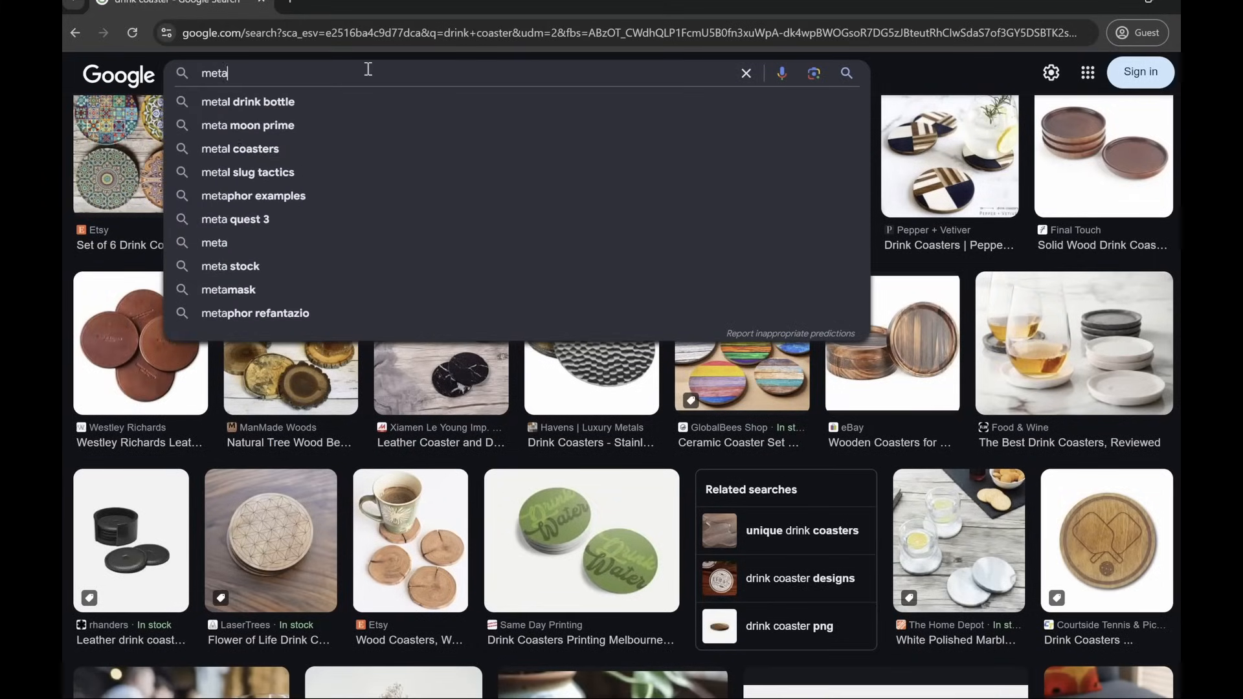
{"action": "type", "text": "l drink coaster"}
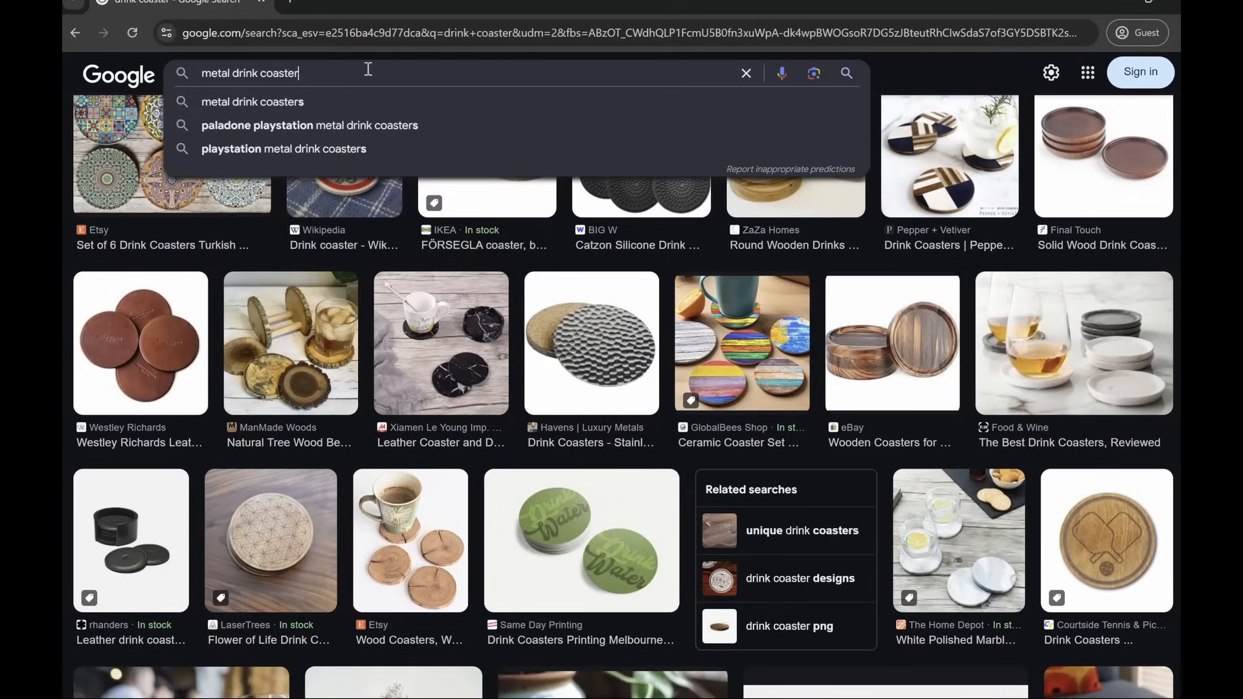
{"action": "key", "text": "Return"}
- Browse the metal coaster images for design ideas and preview the stainless steel Flower of Life coaster from Etsy
{"action": "scroll", "coordinate": [355, 481], "scroll_direction": "down", "scroll_amount": 5}
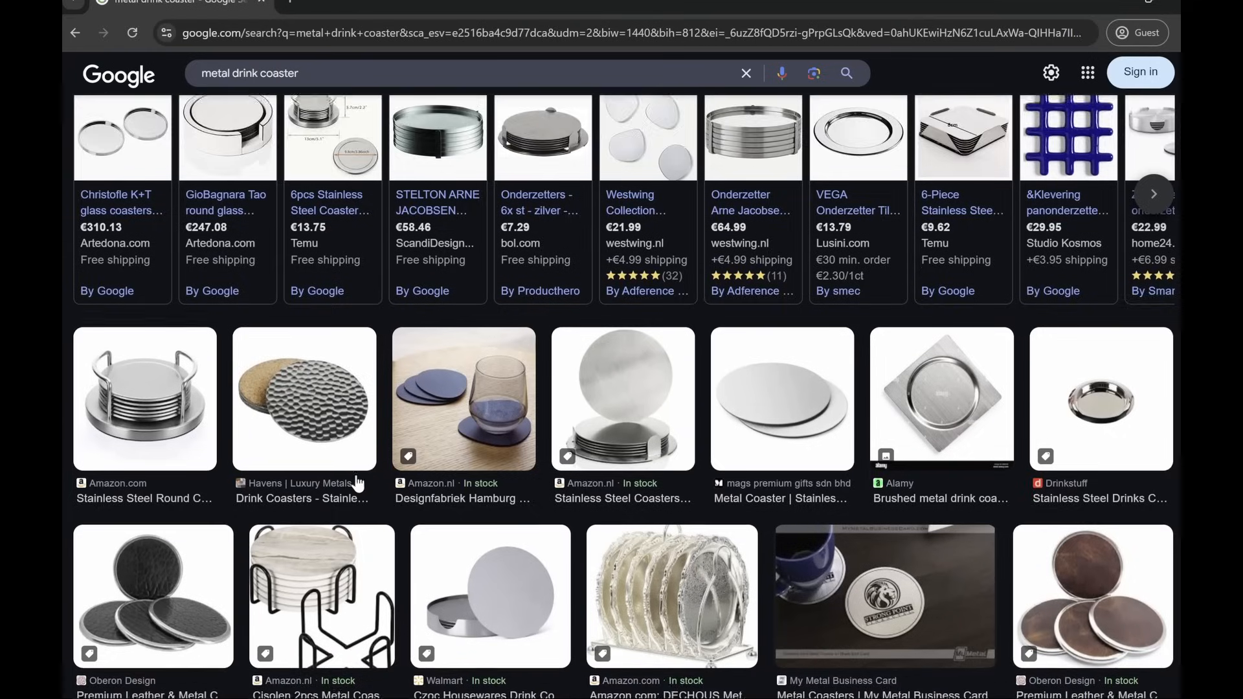
{"action": "scroll", "coordinate": [1107, 291], "scroll_direction": "down", "scroll_amount": 3}
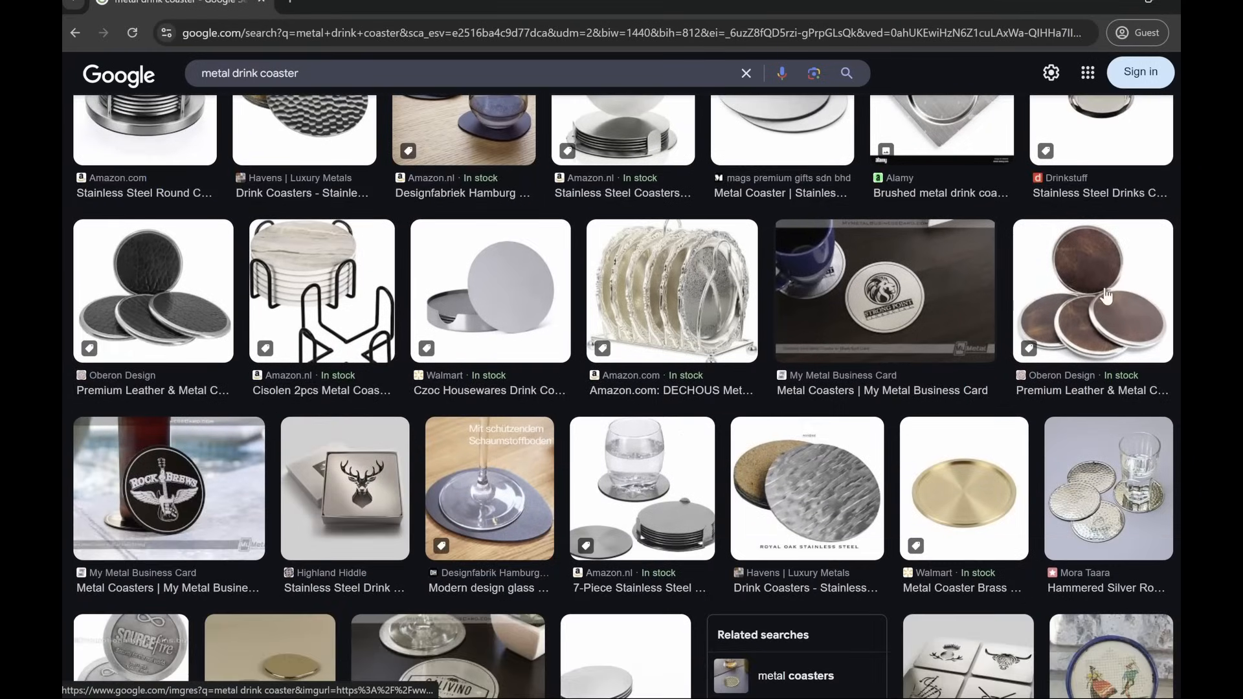
{"action": "scroll", "coordinate": [492, 319], "scroll_direction": "down", "scroll_amount": 5}
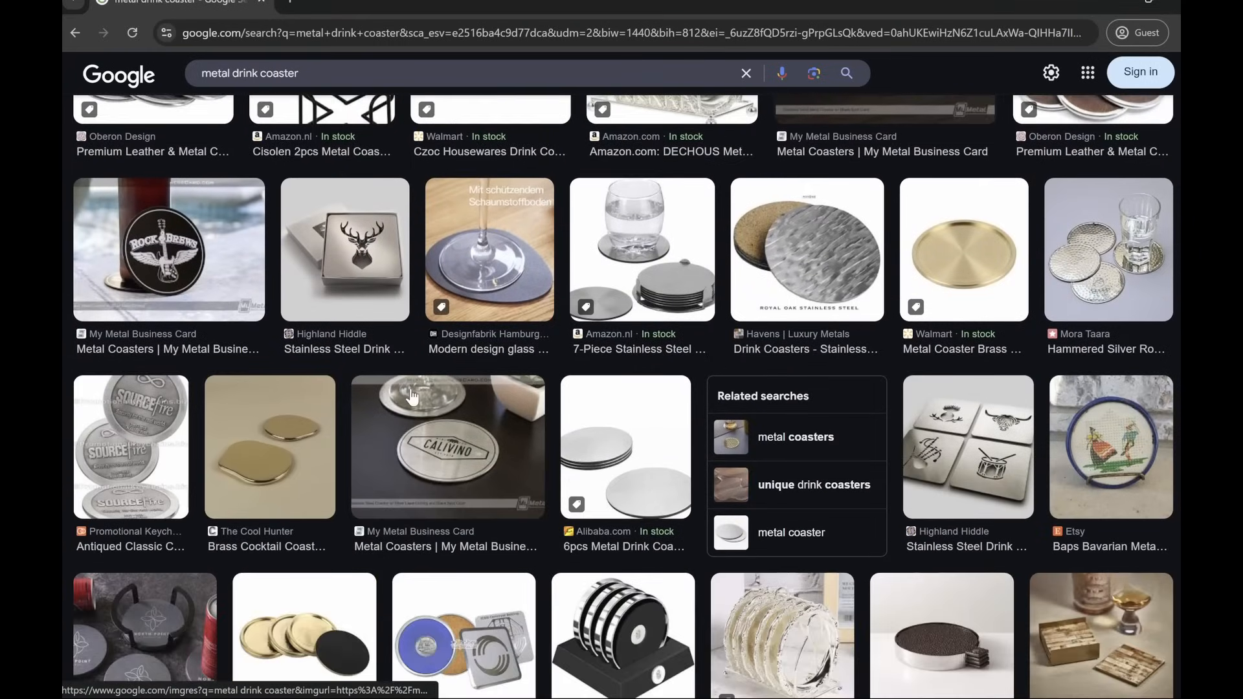
{"action": "scroll", "coordinate": [425, 469], "scroll_direction": "down", "scroll_amount": 4}
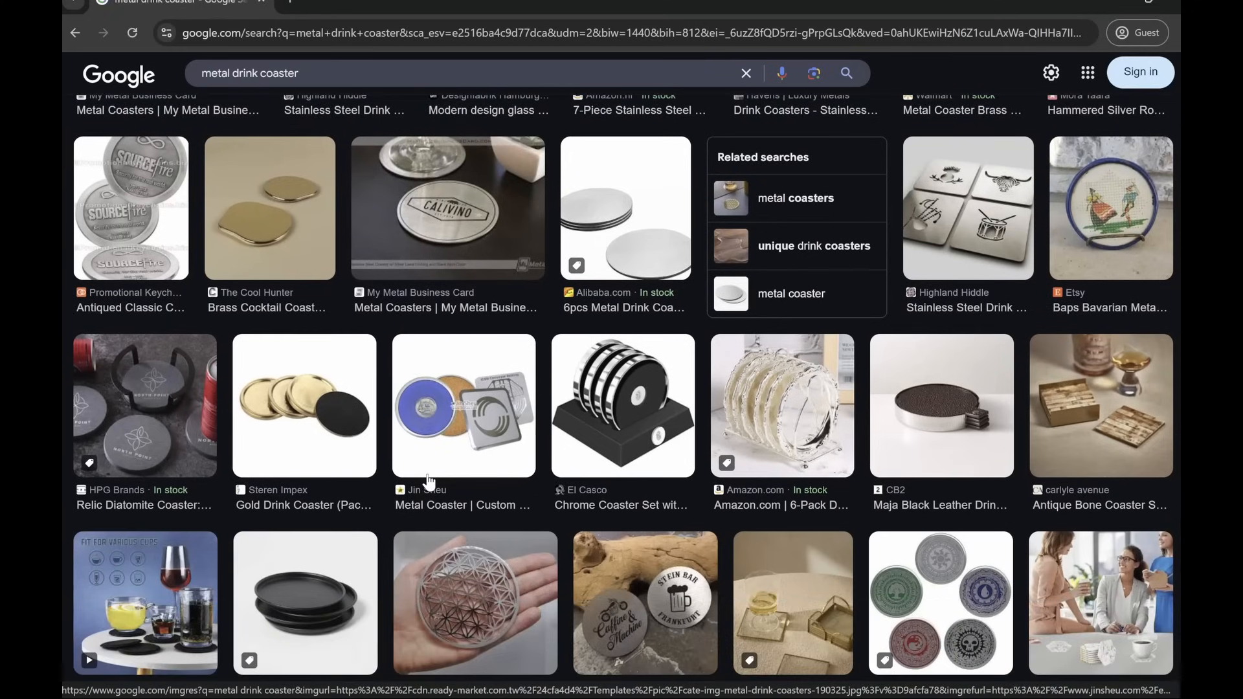
{"action": "scroll", "coordinate": [427, 482], "scroll_direction": "down", "scroll_amount": 3}
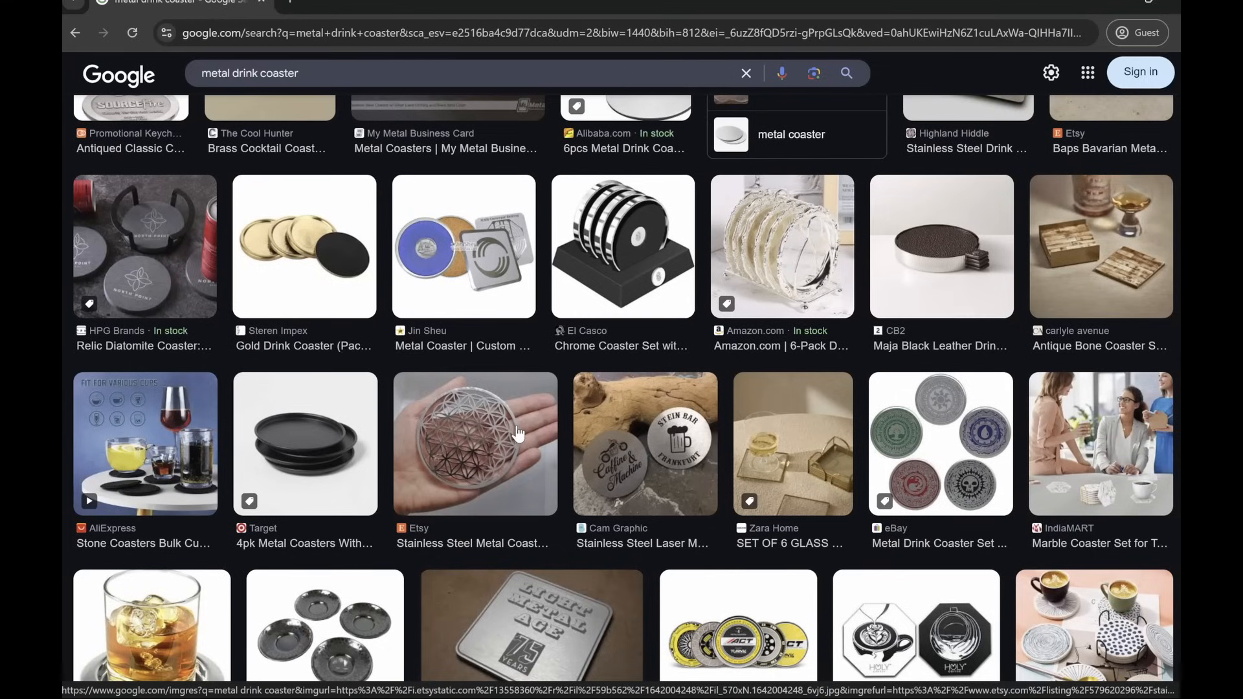
{"action": "left_click", "coordinate": [518, 432]}
{"action": "scroll", "coordinate": [909, 353], "scroll_direction": "down", "scroll_amount": 2}
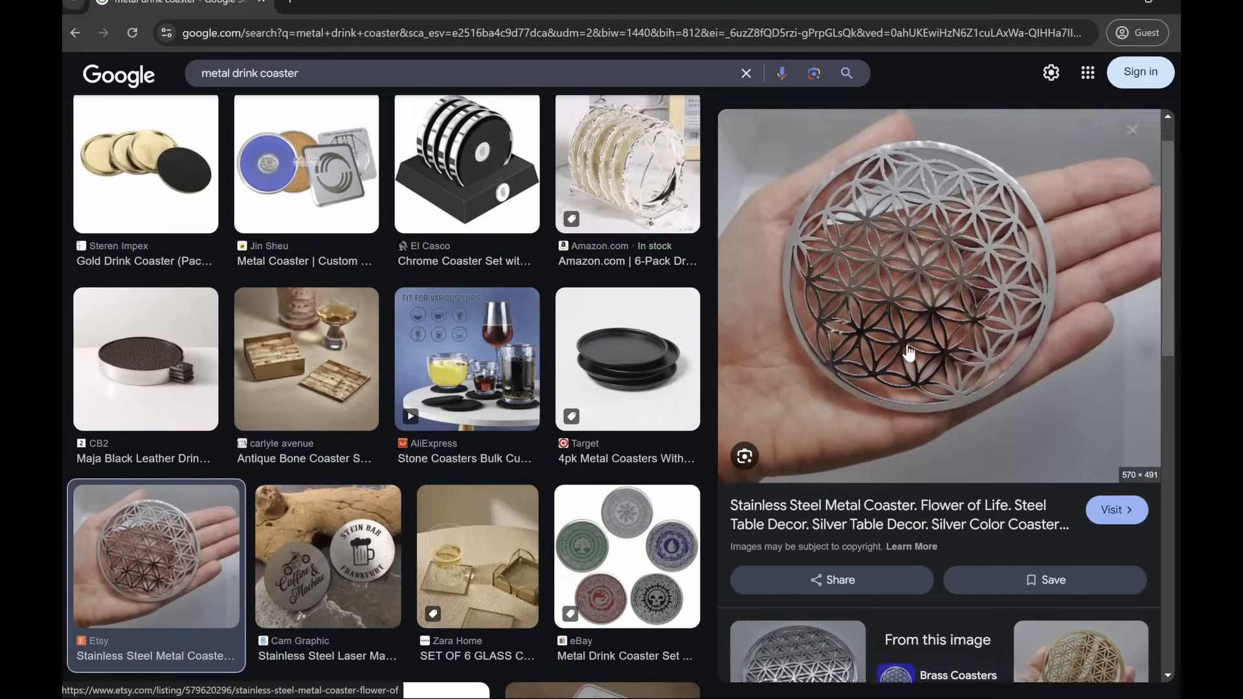
{"action": "scroll", "coordinate": [908, 353], "scroll_direction": "down", "scroll_amount": 4}
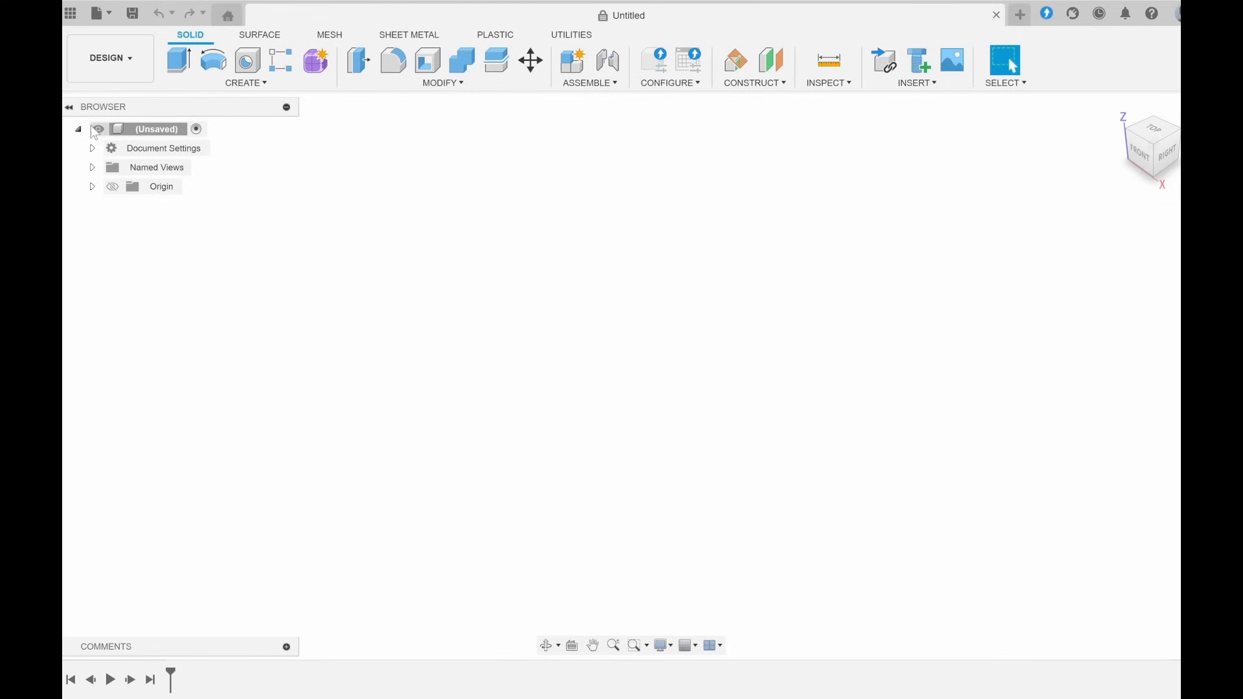
- In Fusion, save the untitled design as "CNC Coaster!" in the Zero To Hero location
{"action": "left_click", "coordinate": [133, 15]}
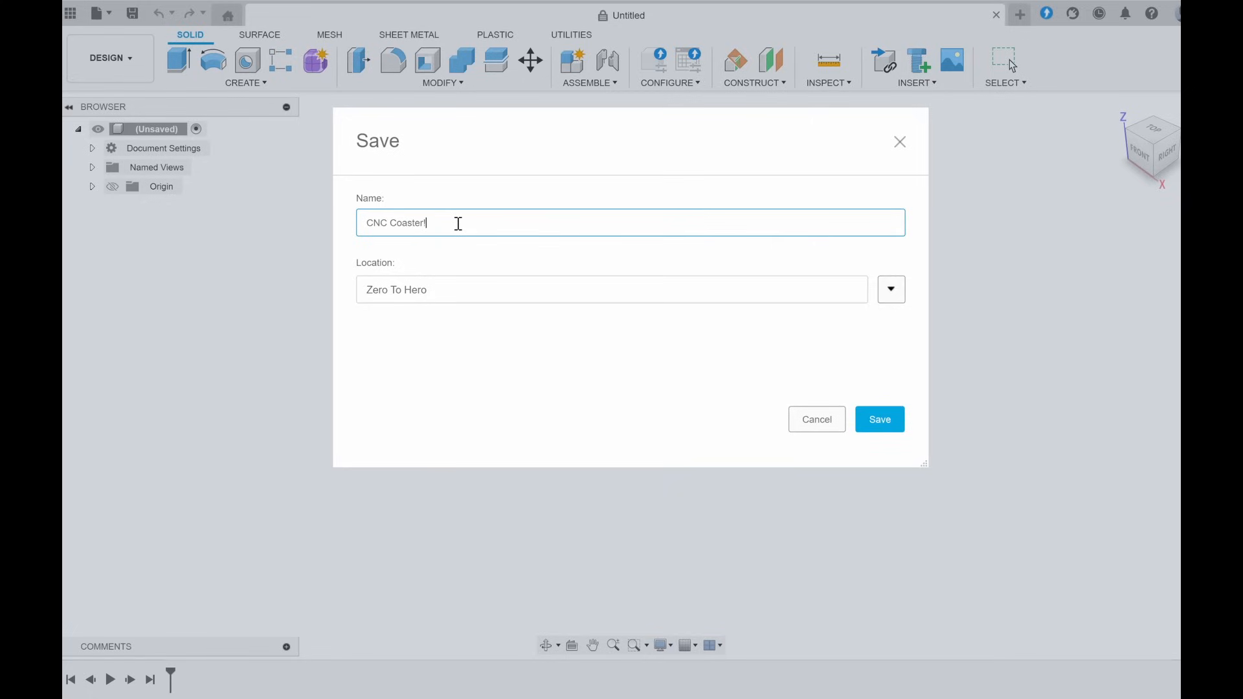
{"action": "key", "text": "Return"}
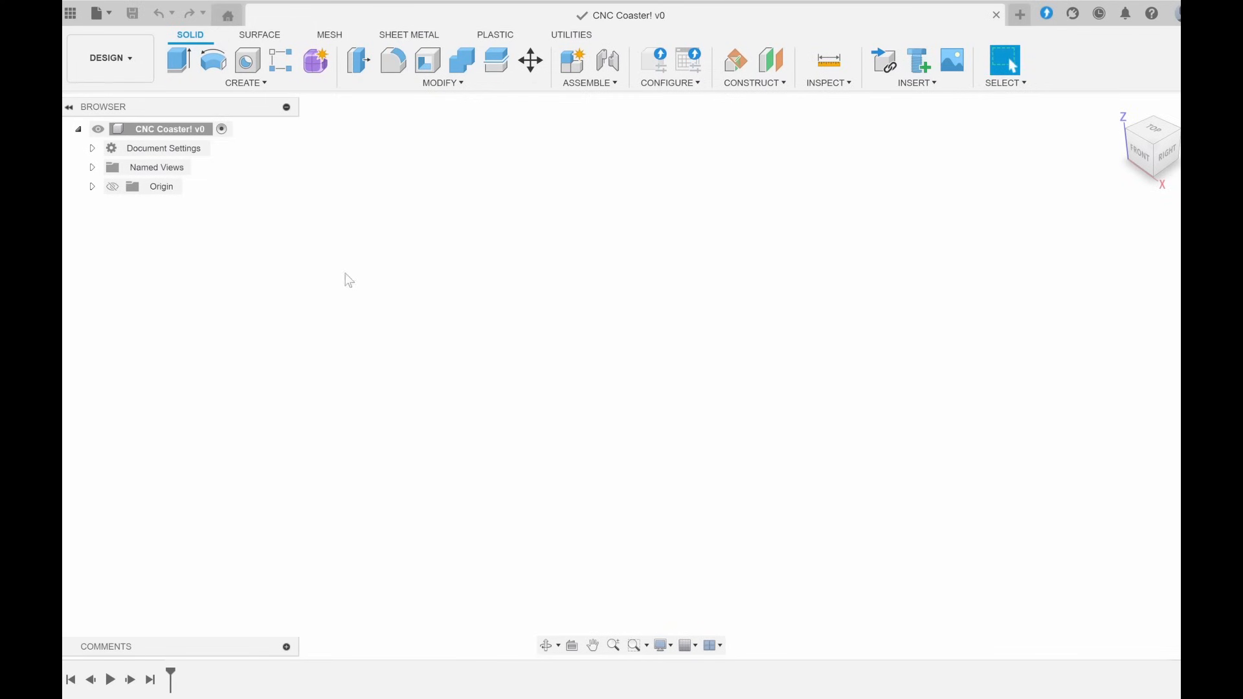
- Create a new sketch on the vertical origin plane that faces the right view
{"action": "left_click", "coordinate": [246, 87]}
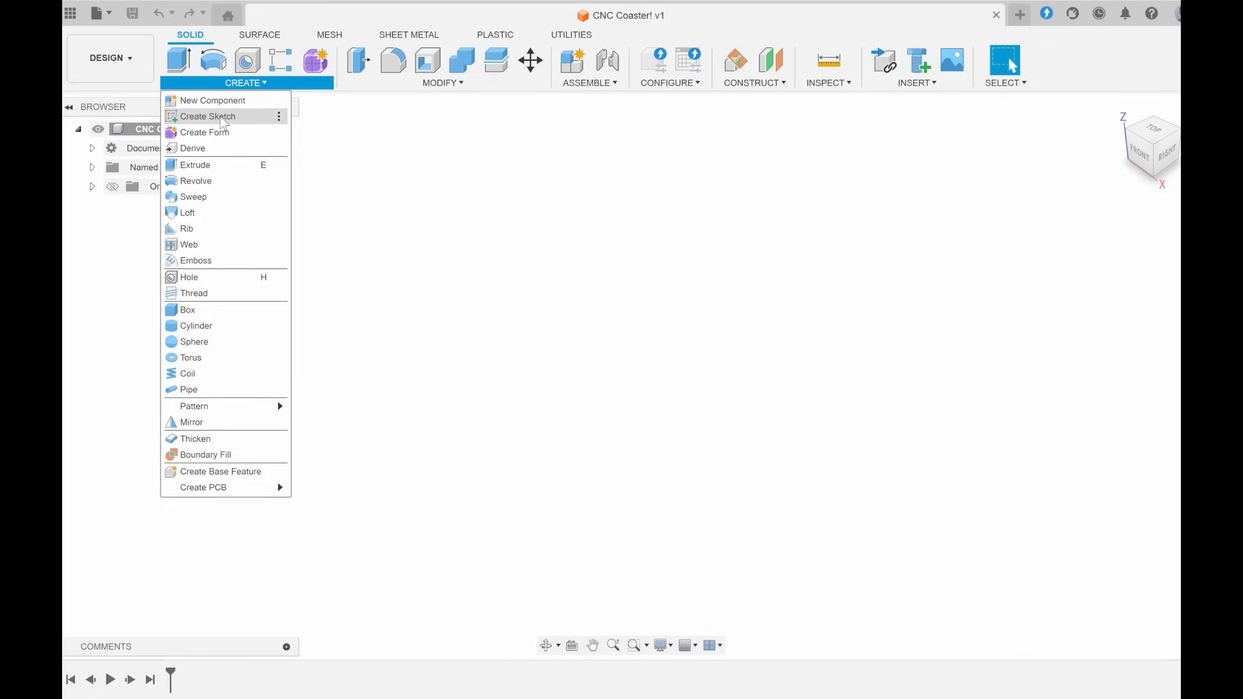
{"action": "left_click", "coordinate": [223, 117]}
{"action": "left_click", "coordinate": [666, 302]}
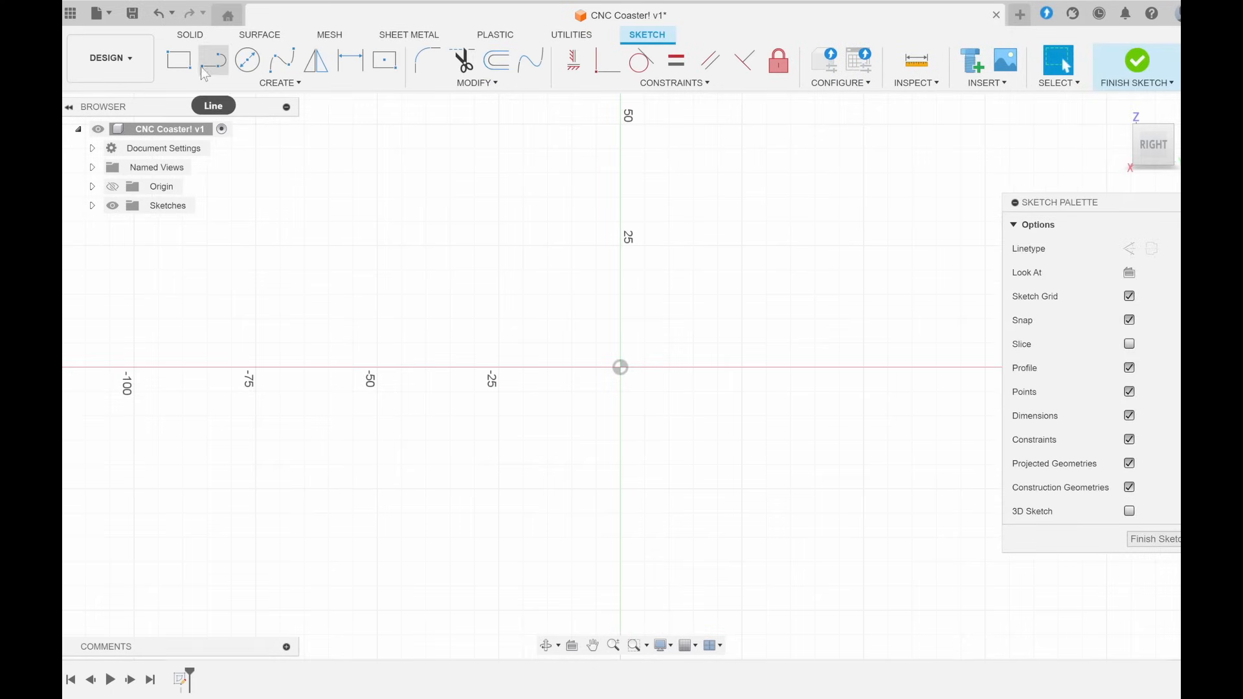
- Sketch a rectangle 50 mm wide and 7 mm high with its lower corner at the origin, extending along the negative horizontal axis
{"action": "left_click", "coordinate": [179, 61]}
{"action": "left_click", "coordinate": [620, 368]}
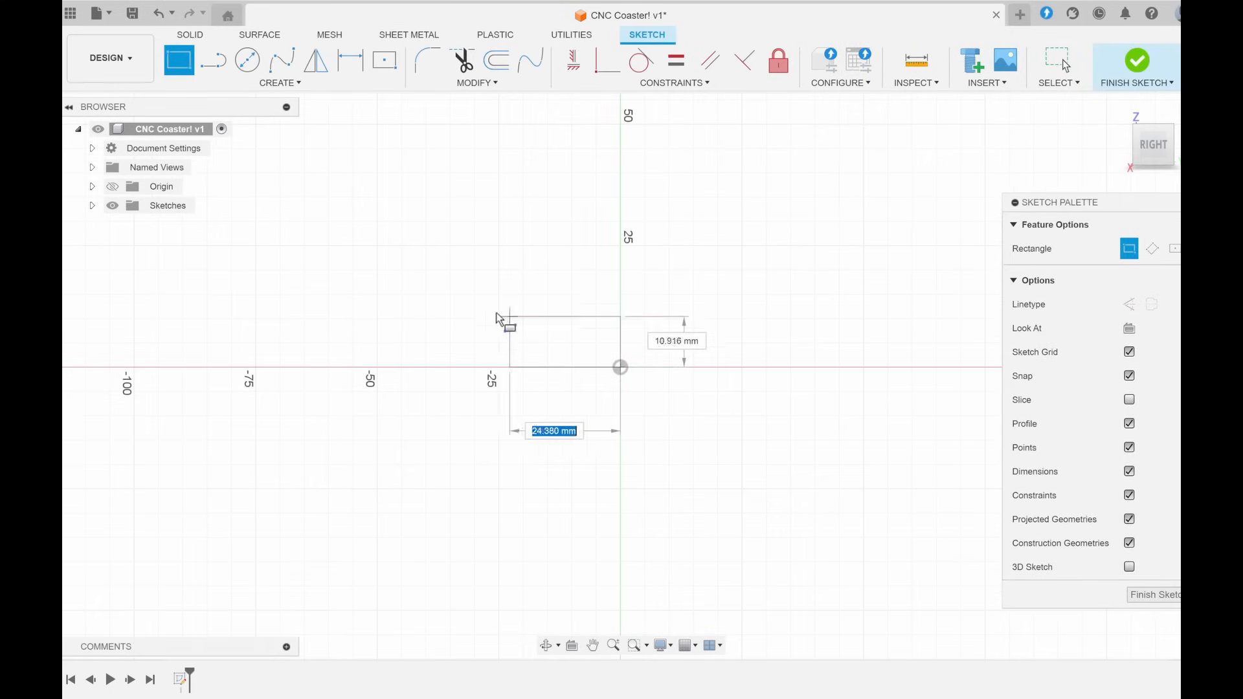
{"action": "scroll", "coordinate": [369, 319], "scroll_direction": "down", "scroll_amount": 3}
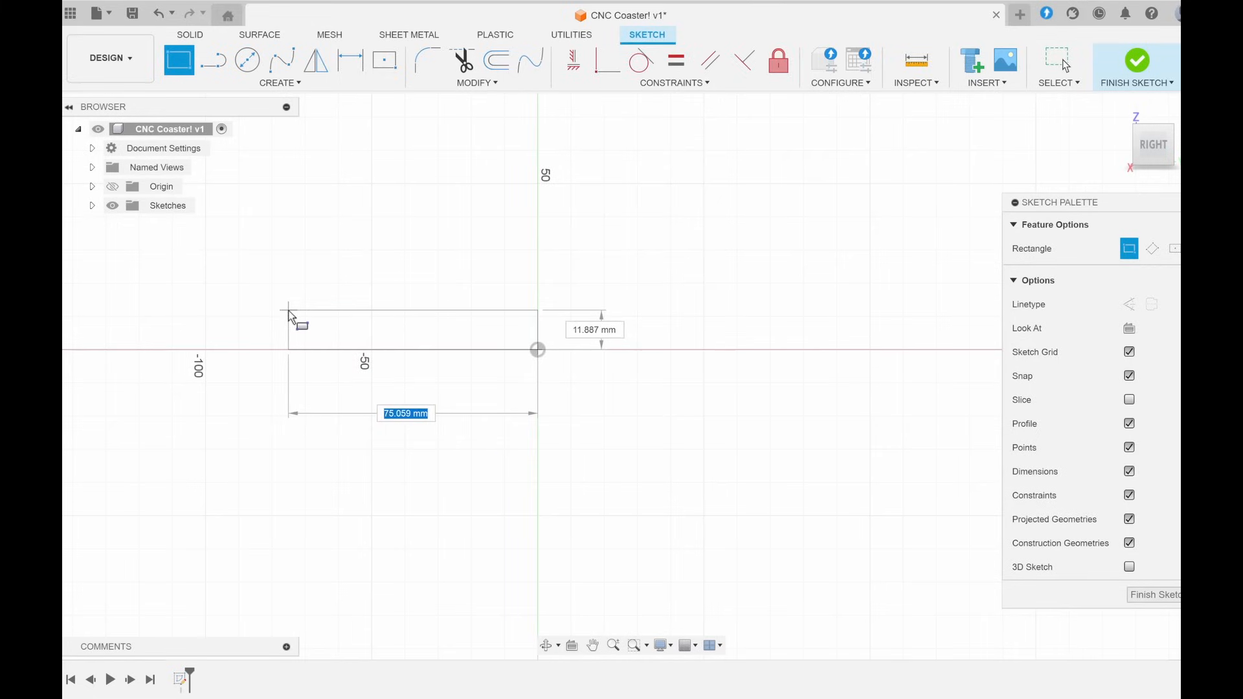
{"action": "type", "text": "7"}
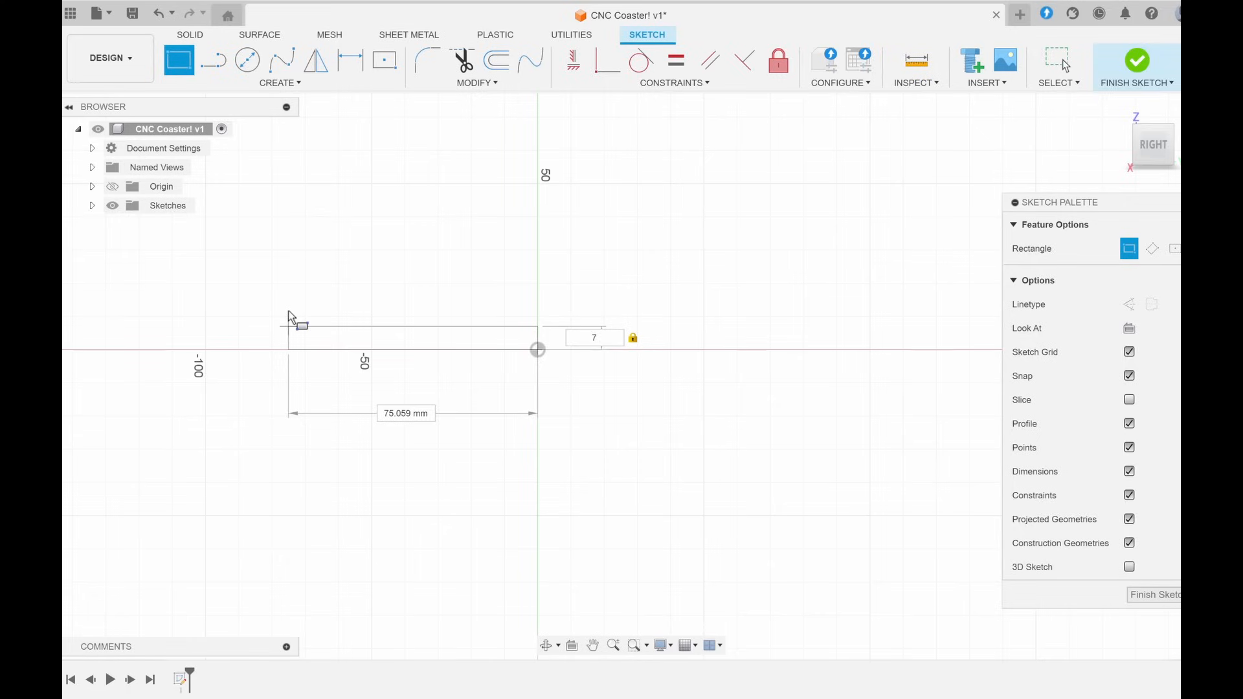
{"action": "key", "text": "Tab"}
{"action": "type", "text": "50"}
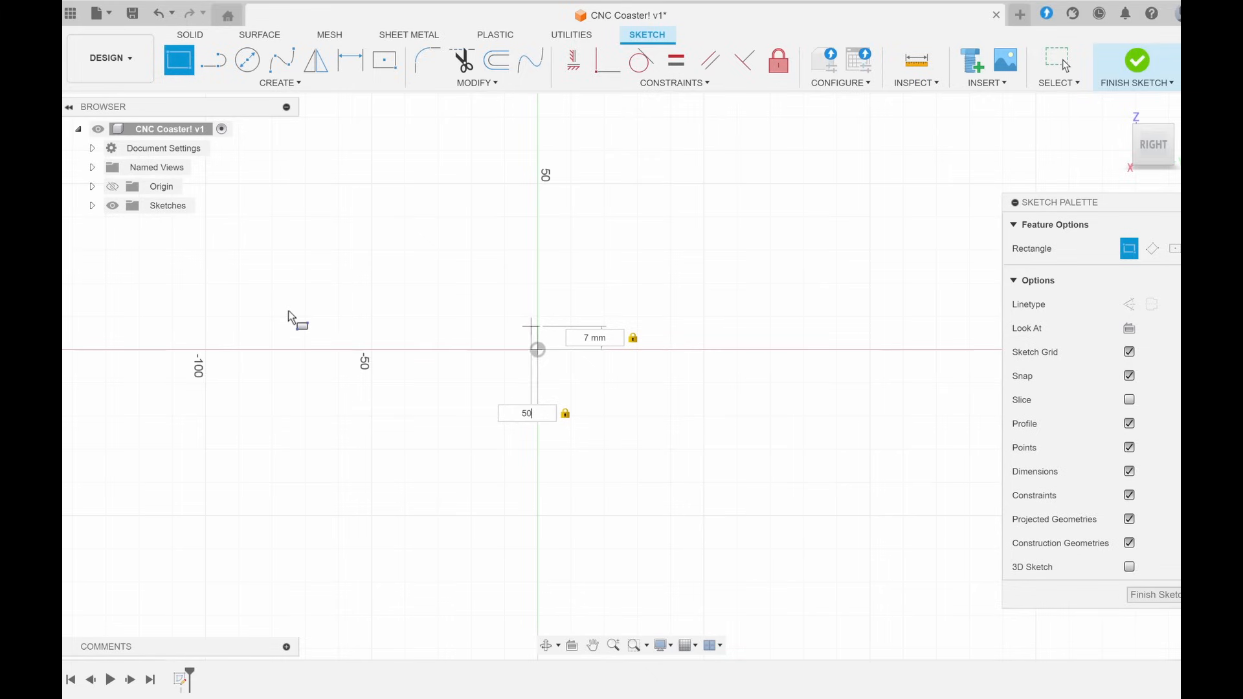
{"action": "key", "text": "Return"}
{"action": "scroll", "coordinate": [382, 324], "scroll_direction": "up", "scroll_amount": 5}
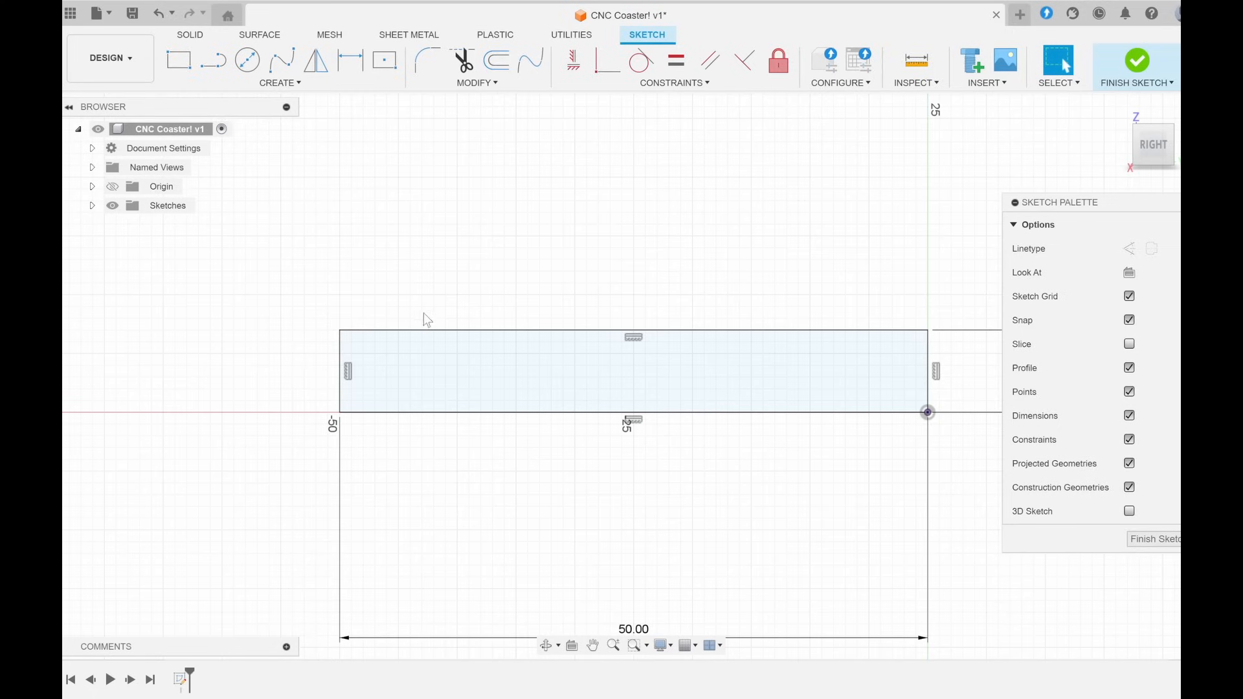
- Sketch a rectangle 6 mm wide and 3 mm high on top of the base rectangle, starting at its outer upper corner
{"action": "left_click", "coordinate": [181, 61]}
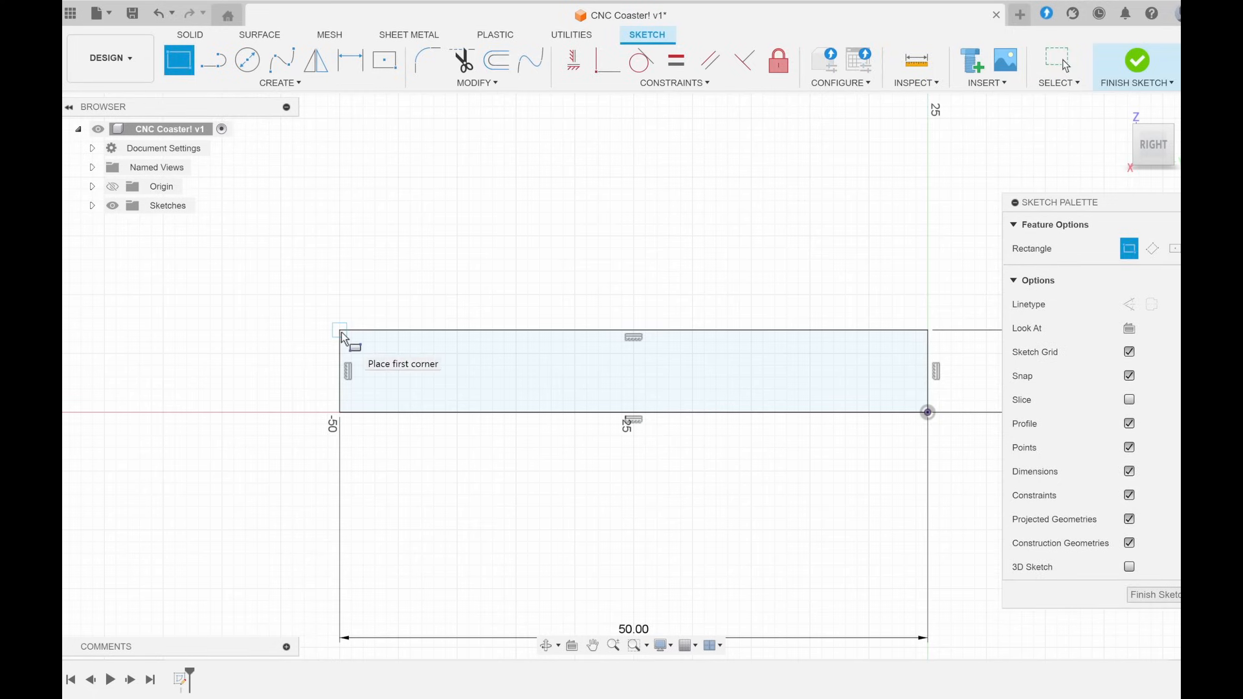
{"action": "left_click", "coordinate": [341, 331]}
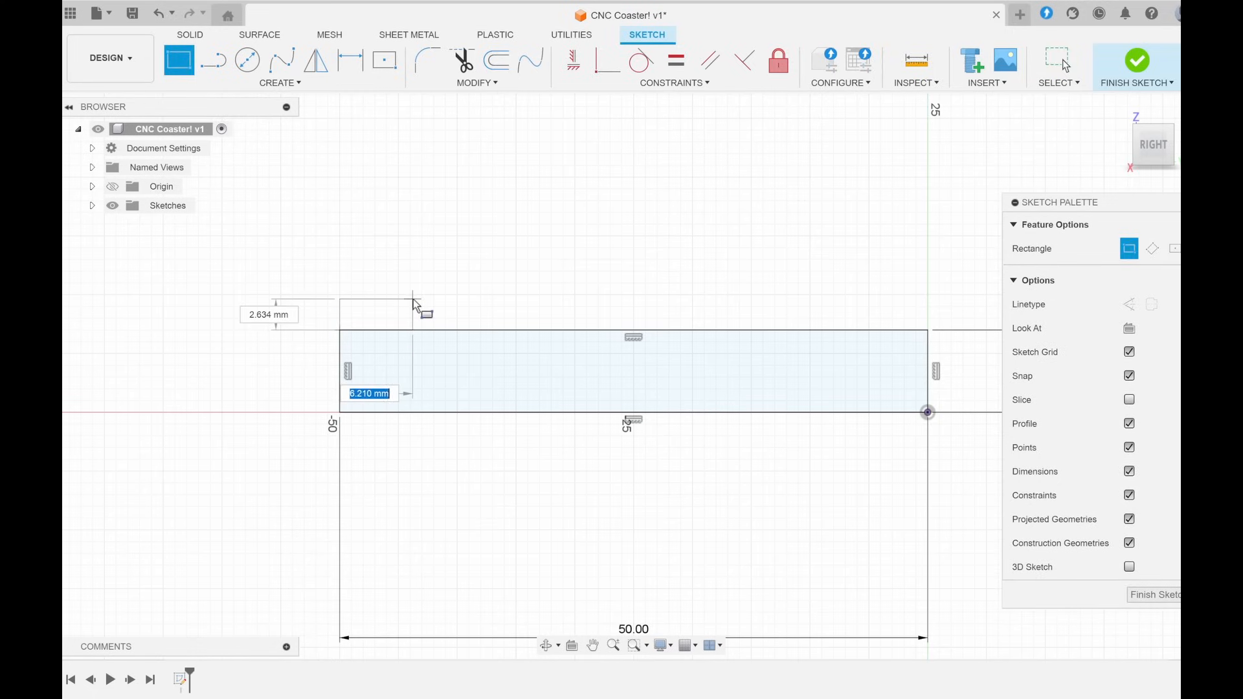
{"action": "key", "text": "Tab"}
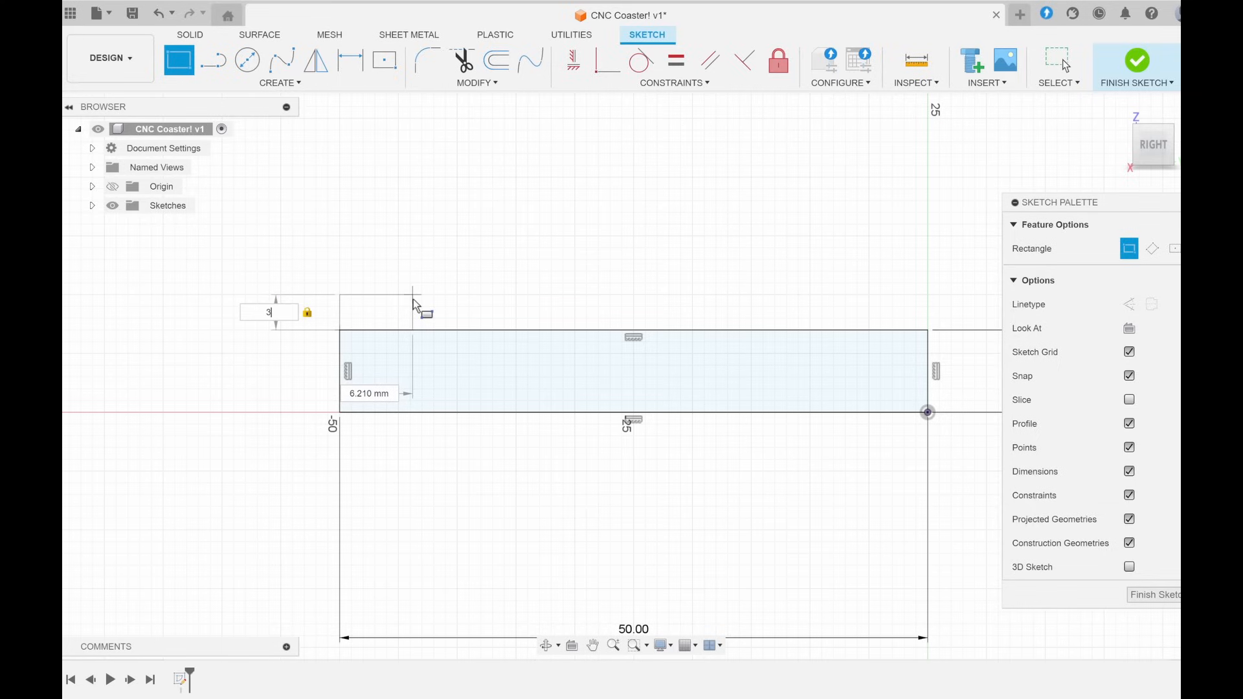
{"action": "type", "text": "3"}
{"action": "key", "text": "Tab"}
{"action": "type", "text": "6"}
{"action": "key", "text": "Tab"}
{"action": "key", "text": "Return"}
- Draw a 45° line from the small rectangle's inner upper corner down to the upper edge of the base rectangle
{"action": "key", "text": "l"}
{"action": "scroll", "coordinate": [492, 338], "scroll_direction": "up", "scroll_amount": 2}
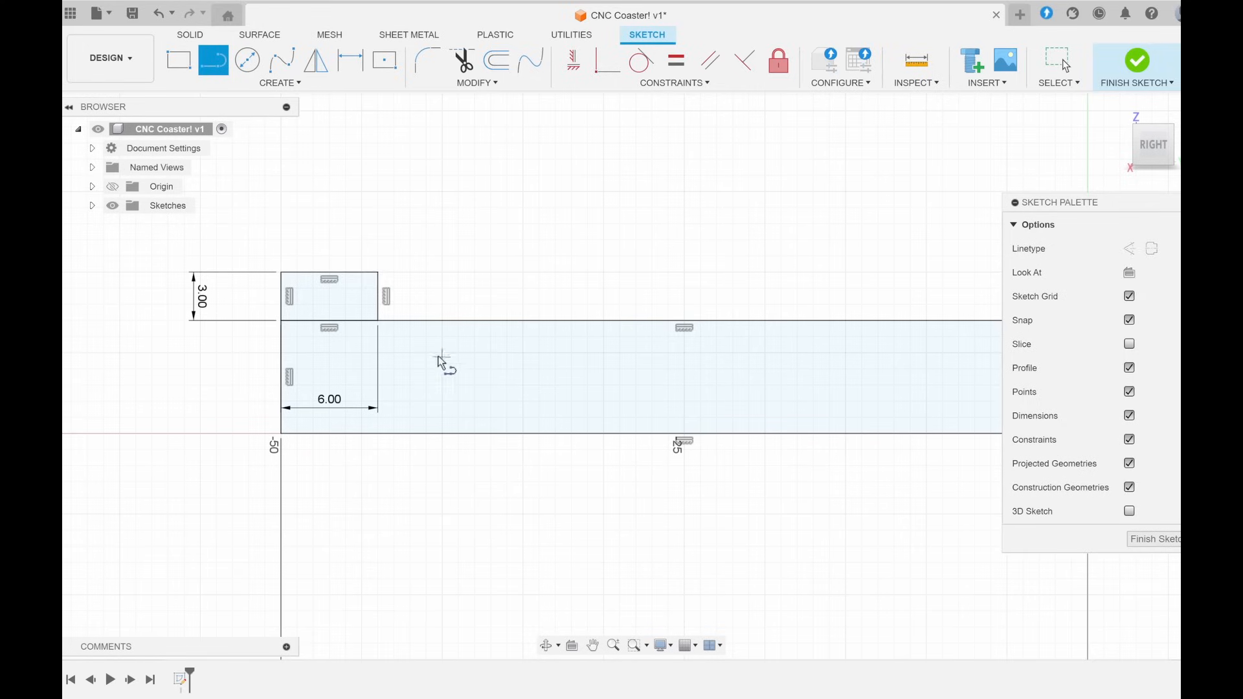
{"action": "left_click", "coordinate": [378, 272]}
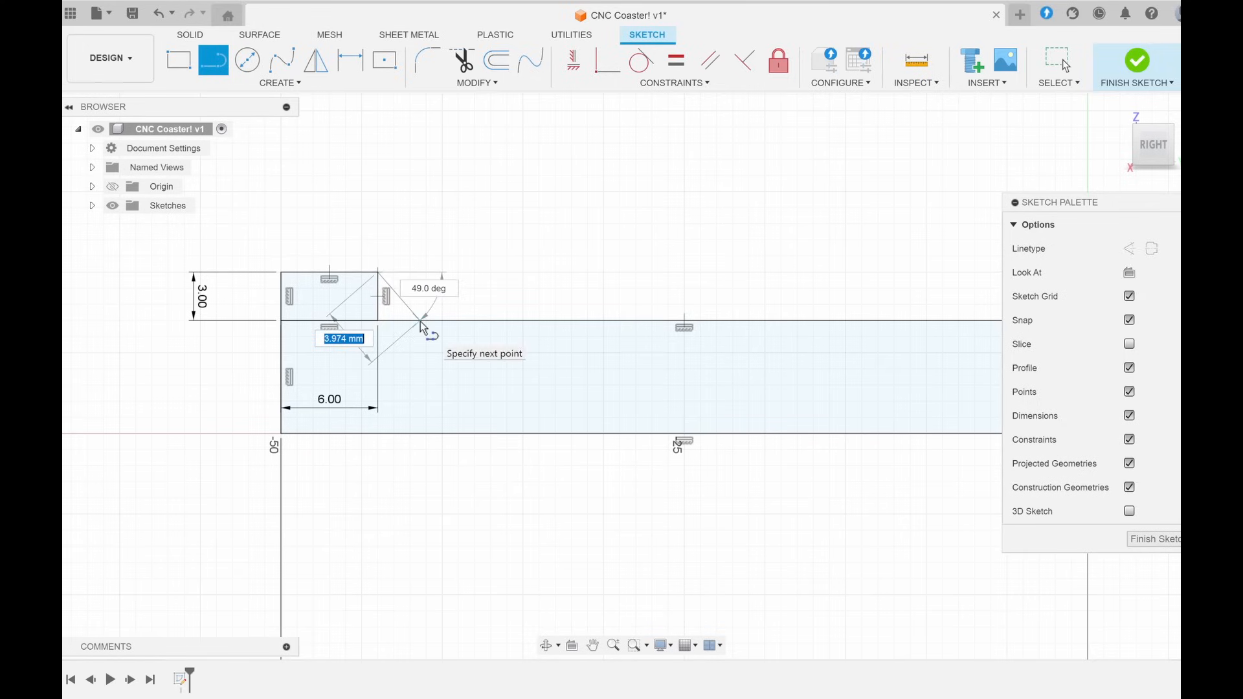
{"action": "key", "text": "Tab"}
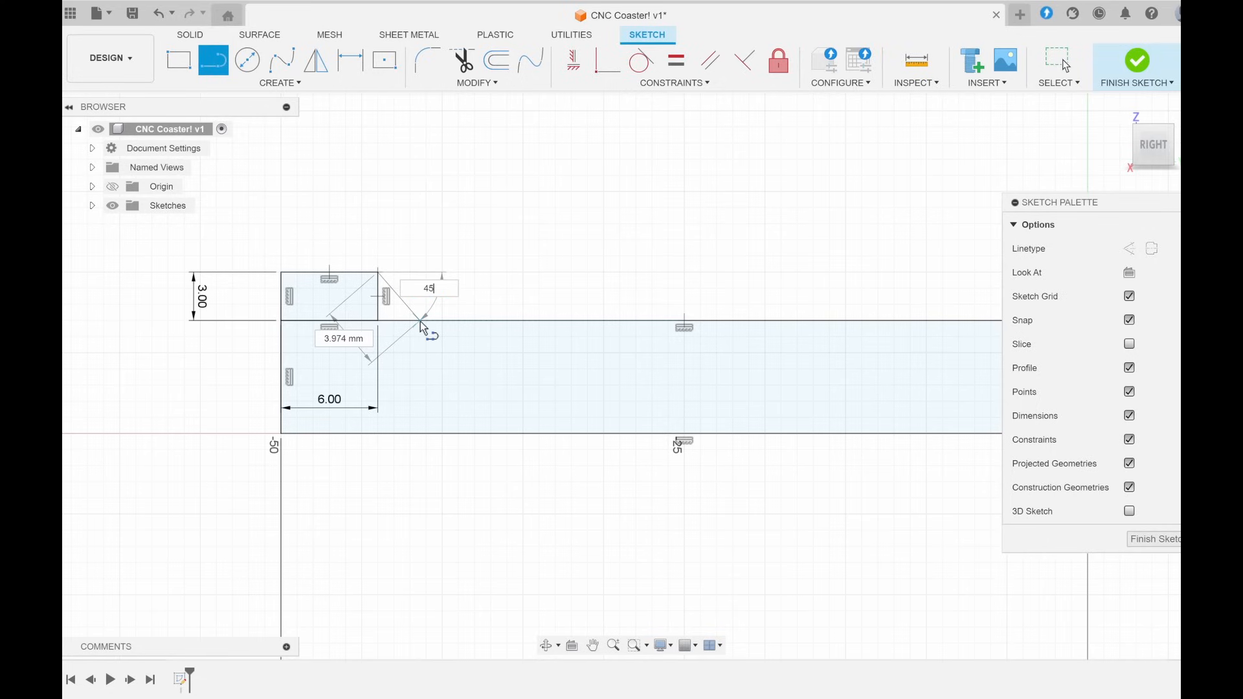
{"action": "key", "text": "Tab"}
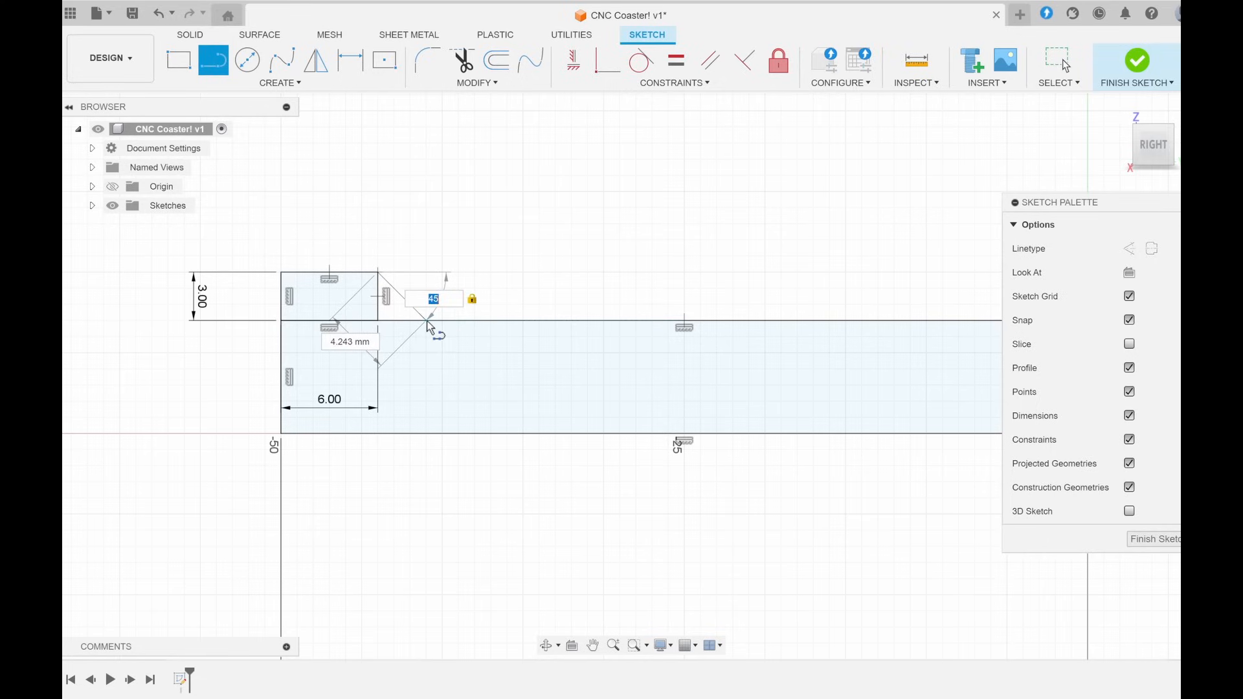
{"action": "key", "text": "Return"}
{"action": "scroll", "coordinate": [369, 439], "scroll_direction": "down", "scroll_amount": 3}
{"action": "scroll", "coordinate": [370, 439], "scroll_direction": "down", "scroll_amount": 1}
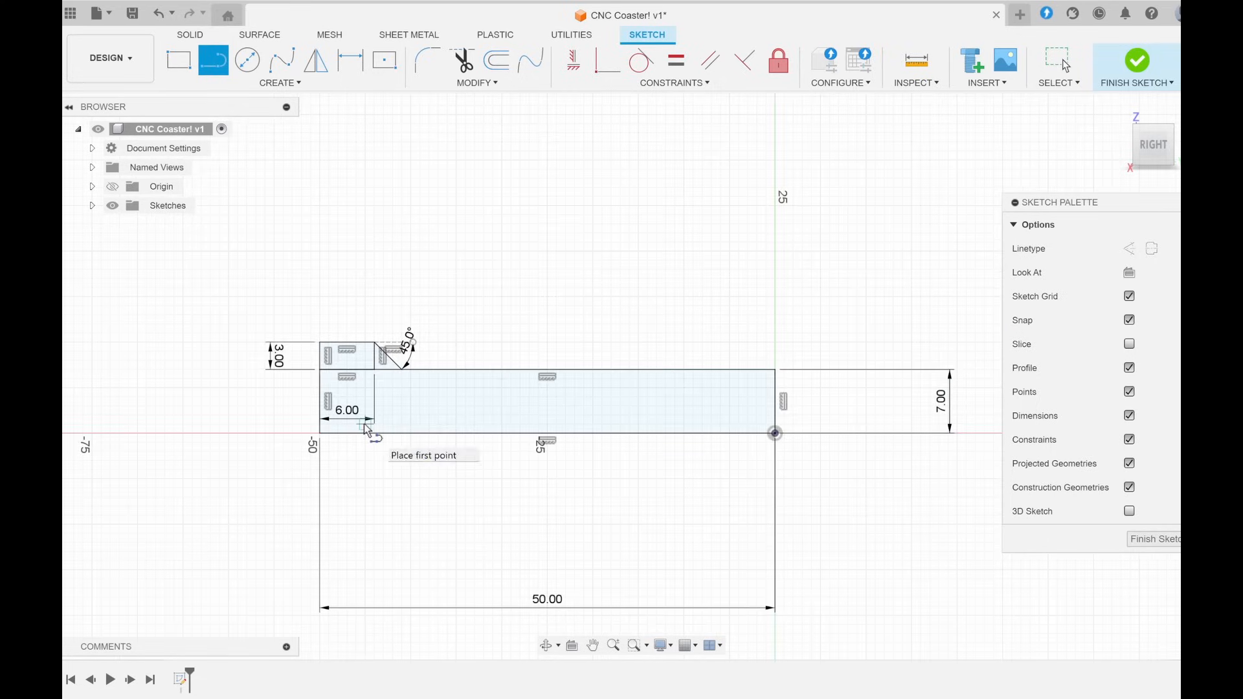
{"action": "key", "text": "Escape"}
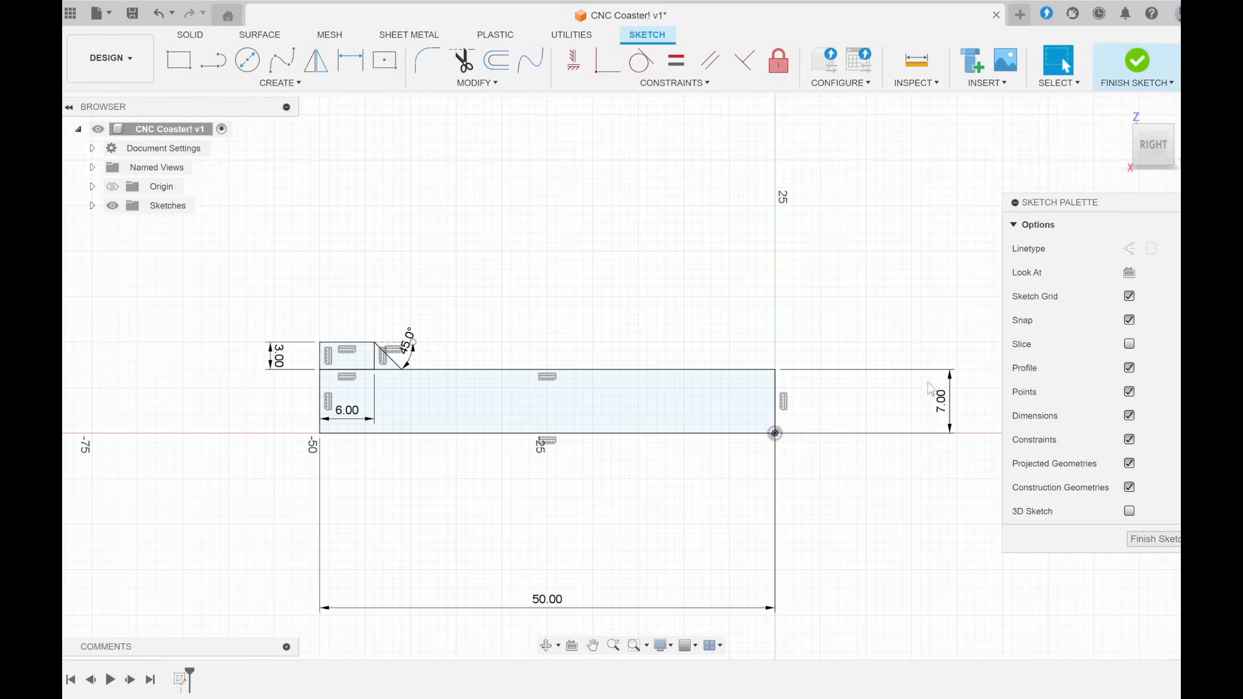
- Set the height of the 50 mm wide base rectangle to 6.5 mm
{"action": "double_click", "coordinate": [945, 403]}
{"action": "type", "text": "6"}
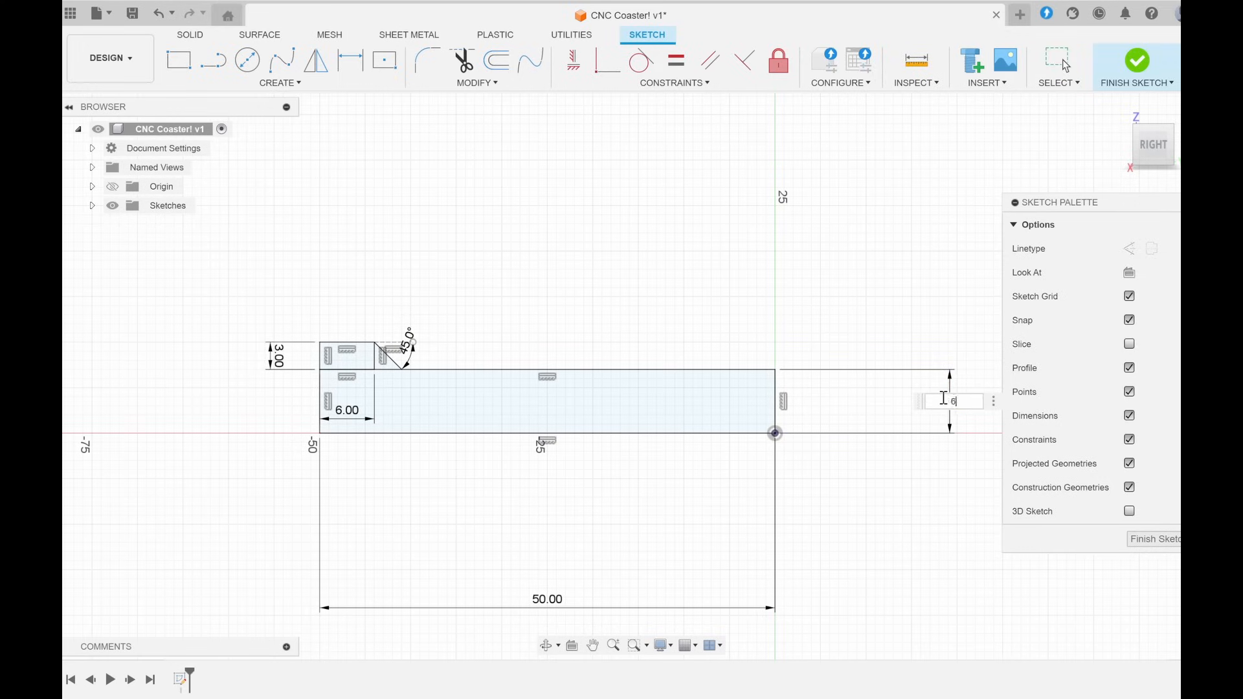
{"action": "type", "text": ".5"}
{"action": "key", "text": "Return"}
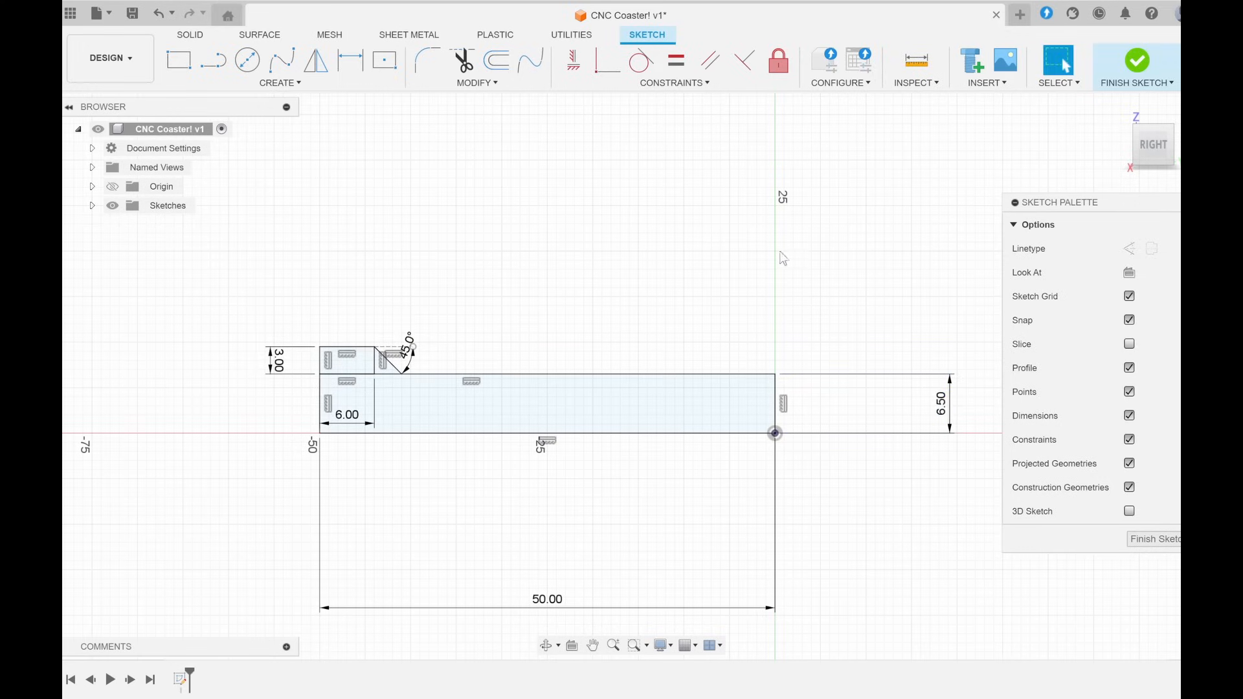
- Finish the sketch and revolve all three profiles 360° about the vertical edge at the origin as a new body
{"action": "left_click", "coordinate": [1137, 61]}
{"action": "left_click", "coordinate": [219, 64]}
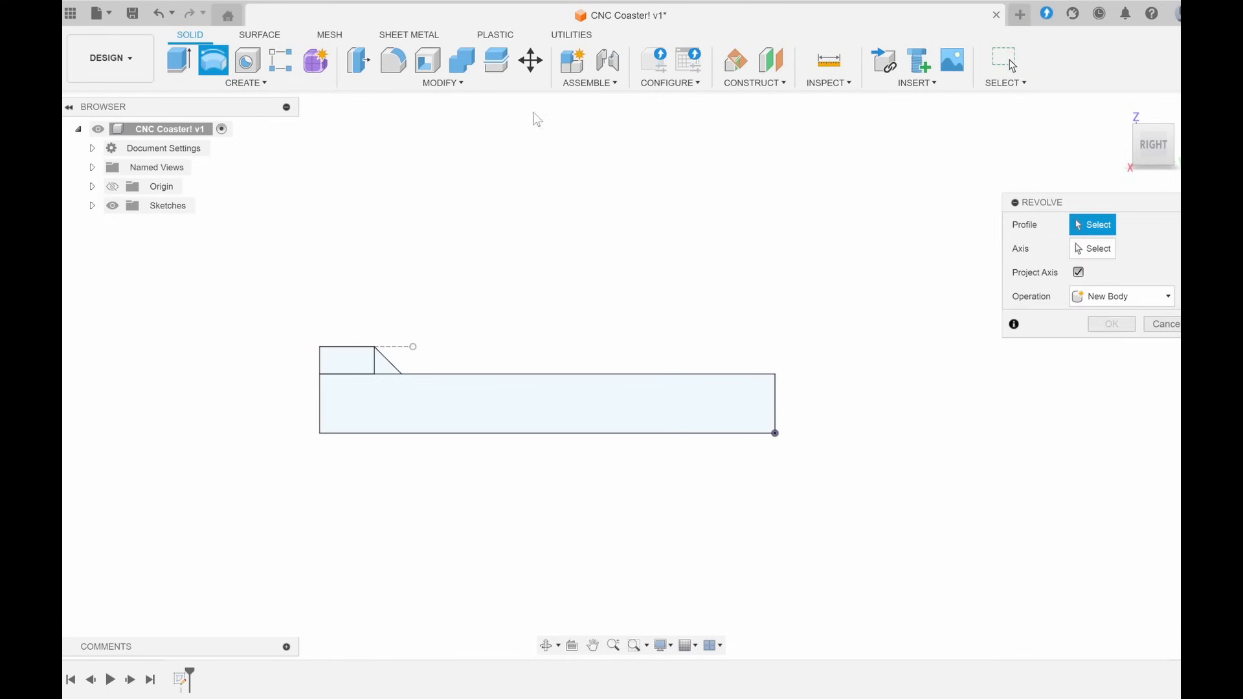
{"action": "left_click", "coordinate": [1119, 111]}
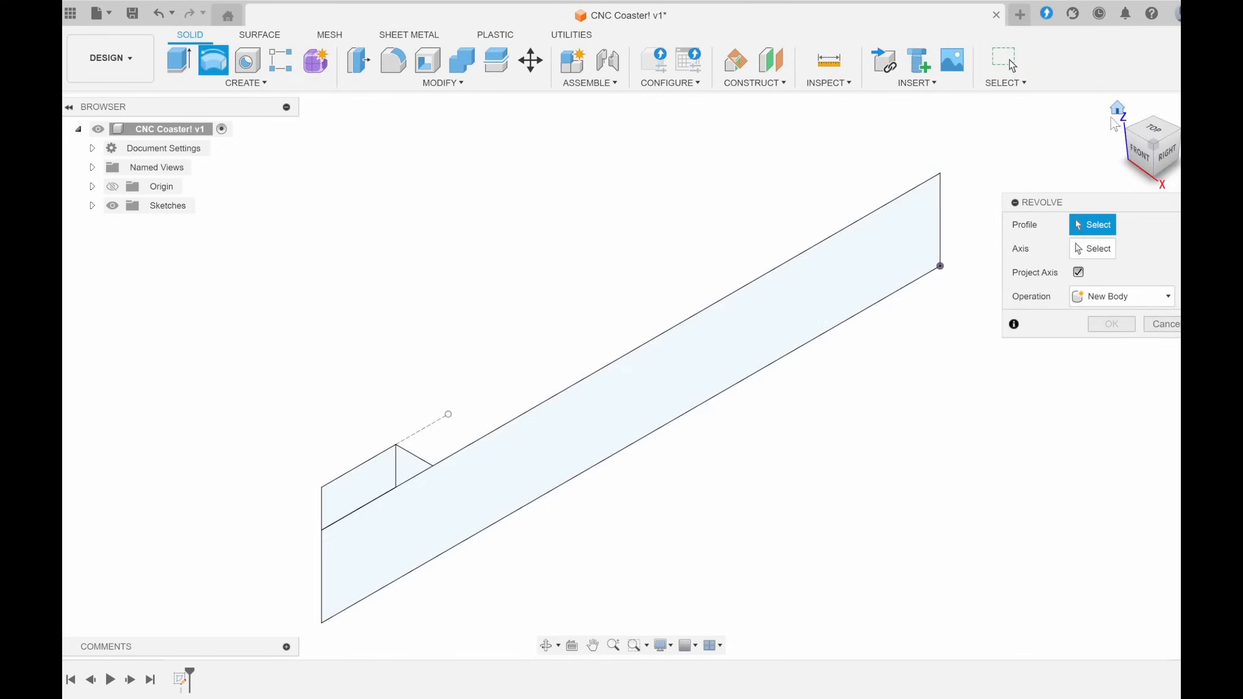
{"action": "left_click", "coordinate": [766, 333]}
{"action": "left_click", "coordinate": [339, 495]}
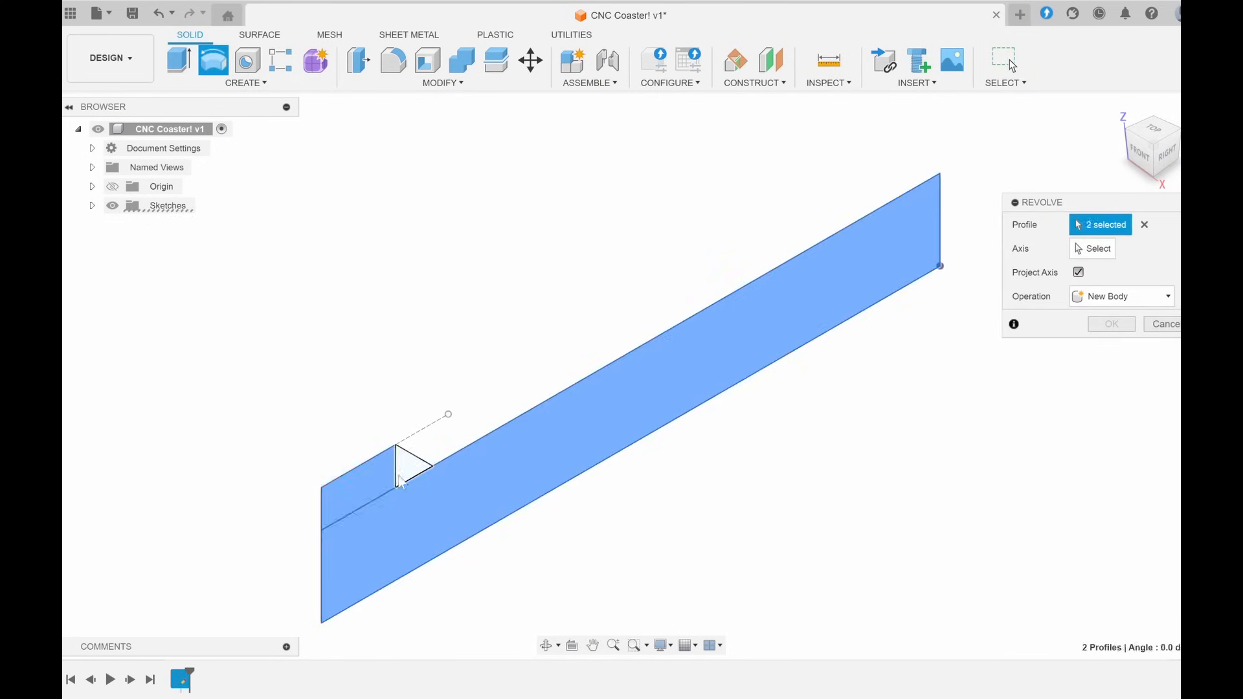
{"action": "left_click", "coordinate": [399, 480]}
{"action": "left_click", "coordinate": [1092, 249]}
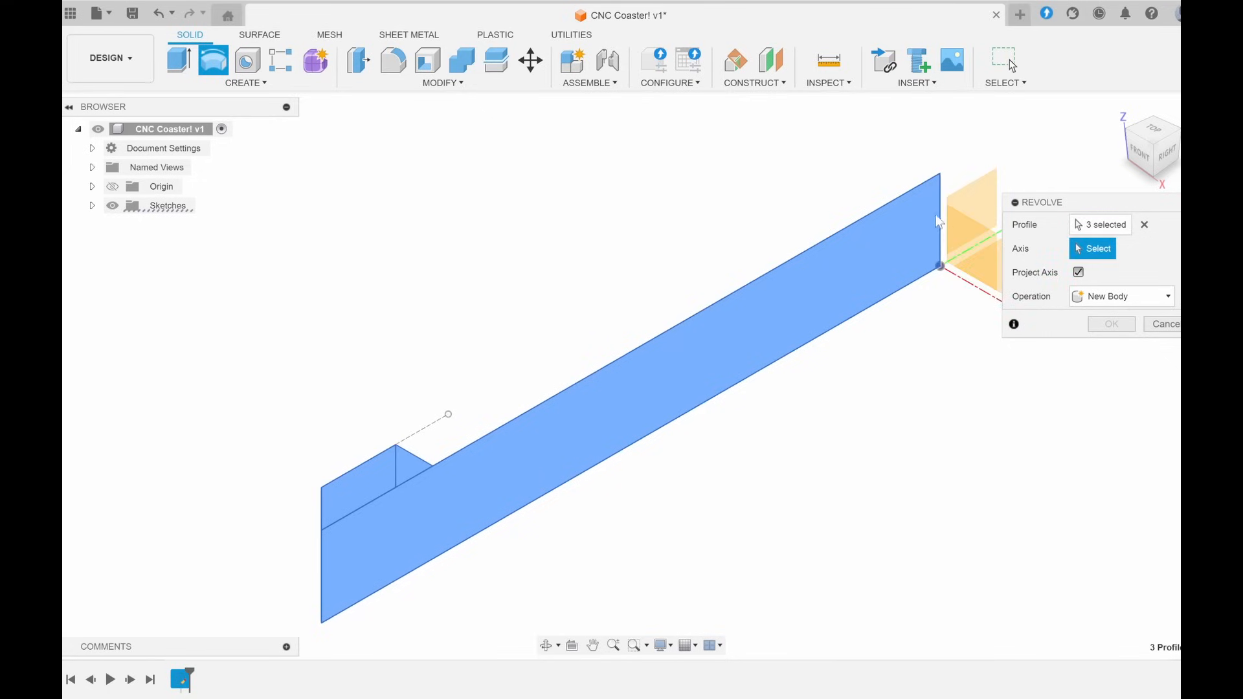
{"action": "scroll", "coordinate": [938, 221], "scroll_direction": "up", "scroll_amount": 5}
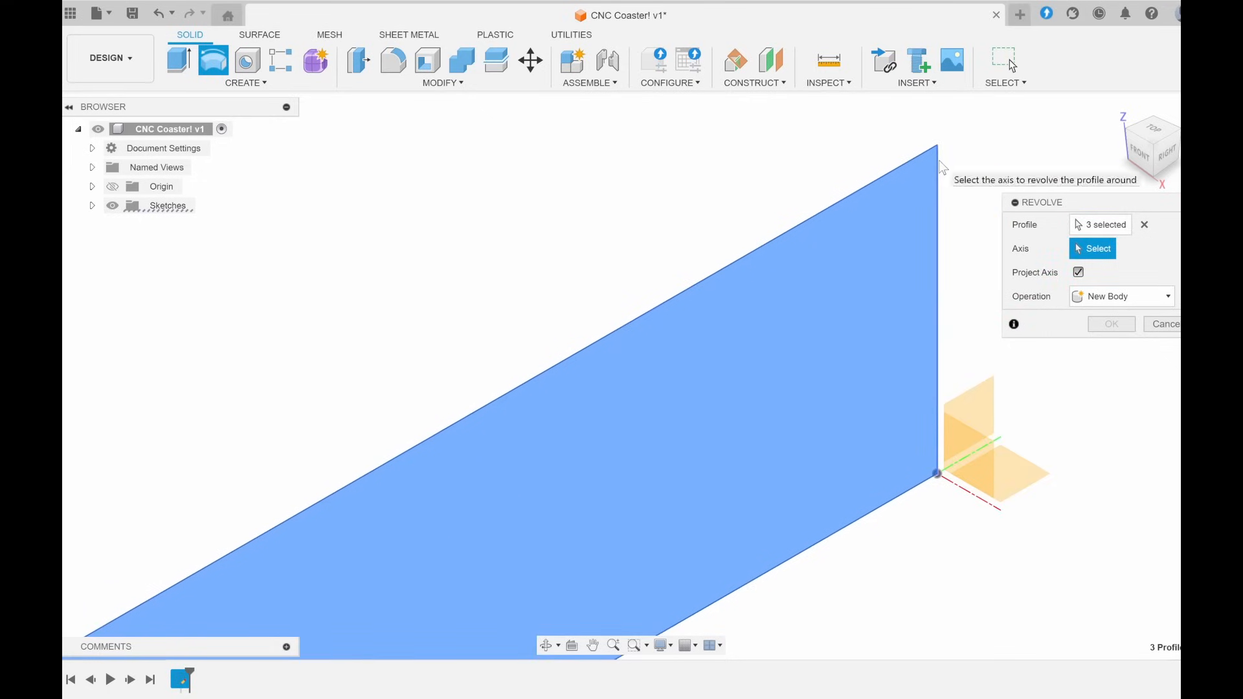
{"action": "left_click", "coordinate": [938, 161]}
{"action": "scroll", "coordinate": [799, 322], "scroll_direction": "down", "scroll_amount": 5}
{"action": "scroll", "coordinate": [799, 321], "scroll_direction": "down", "scroll_amount": 5}
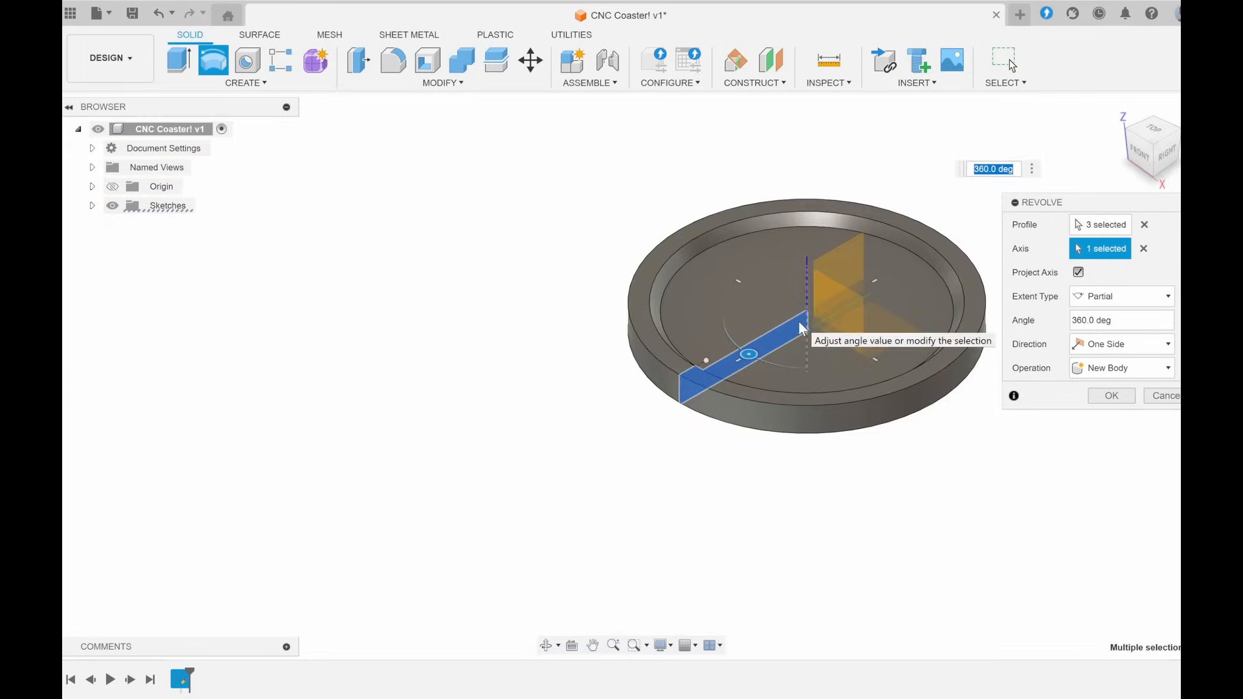
{"action": "left_click", "coordinate": [1111, 395]}
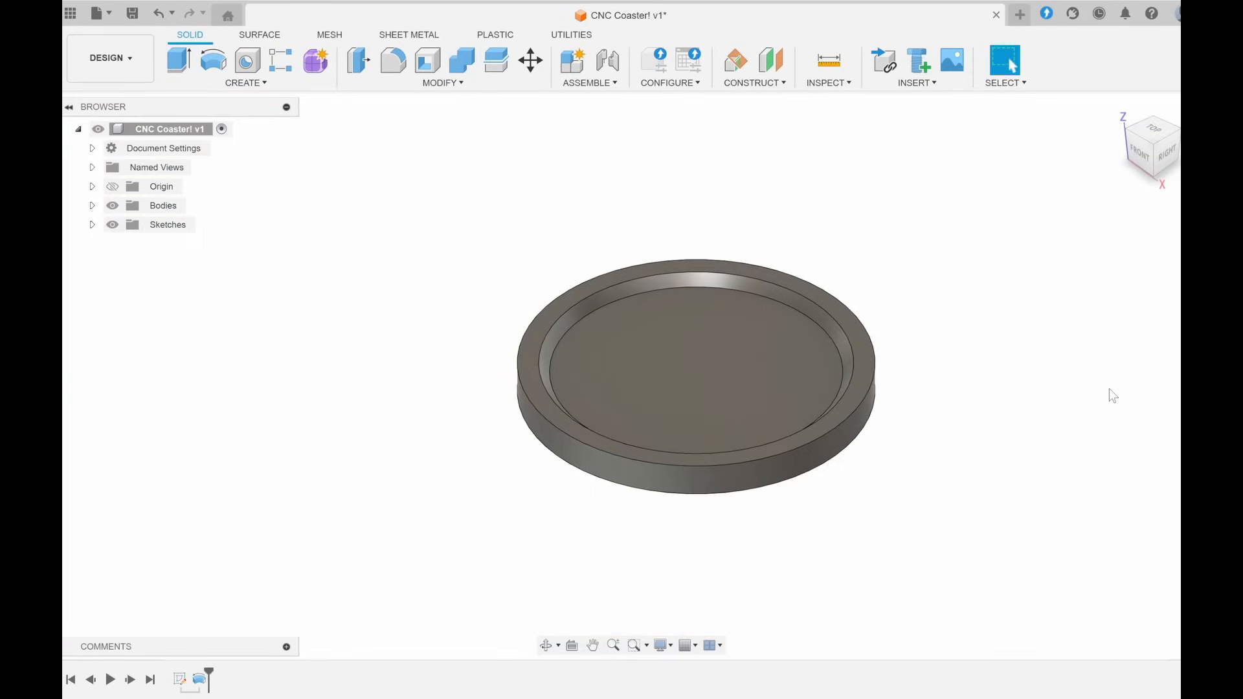
{"action": "middle_click_drag", "start_coordinate": [899, 390], "coordinate": [1059, 172], "text": "shift"}
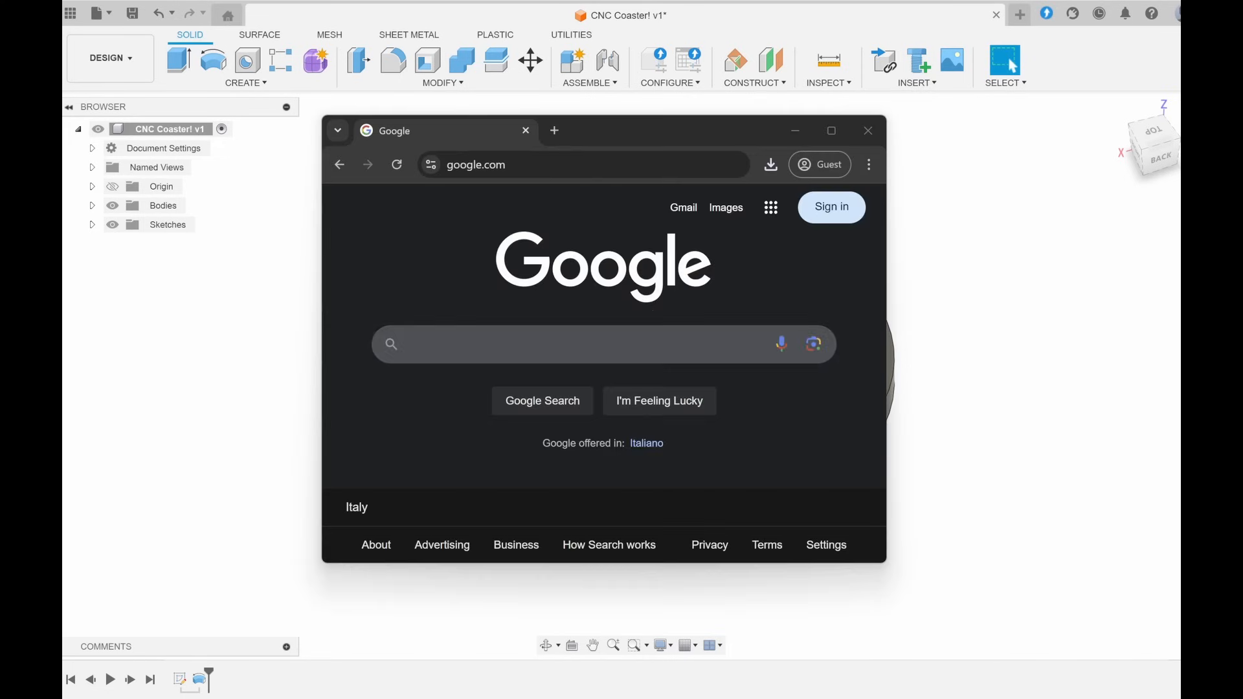
- In the browser, search Google for "open source logo" and browse the image results
{"action": "left_click", "coordinate": [647, 342]}
{"action": "type", "text": "o"}
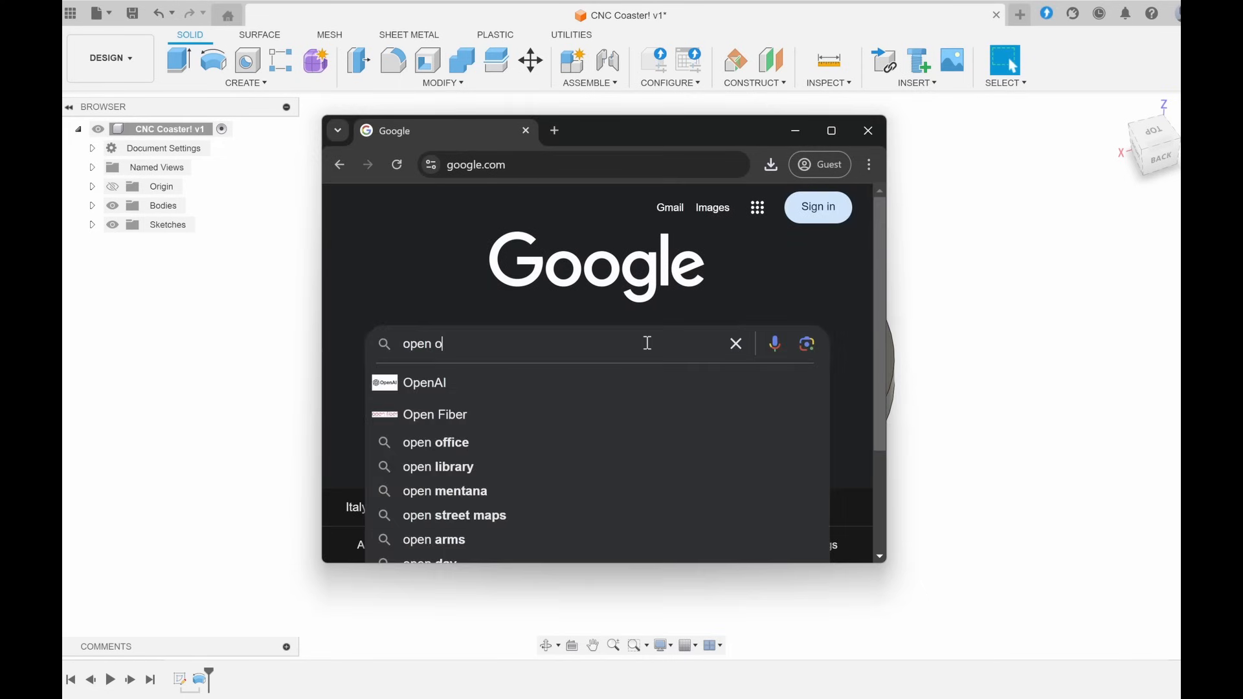
{"action": "type", "text": "pen source logo"}
{"action": "key", "text": "Return"}
{"action": "scroll", "coordinate": [550, 318], "scroll_direction": "down", "scroll_amount": 1}
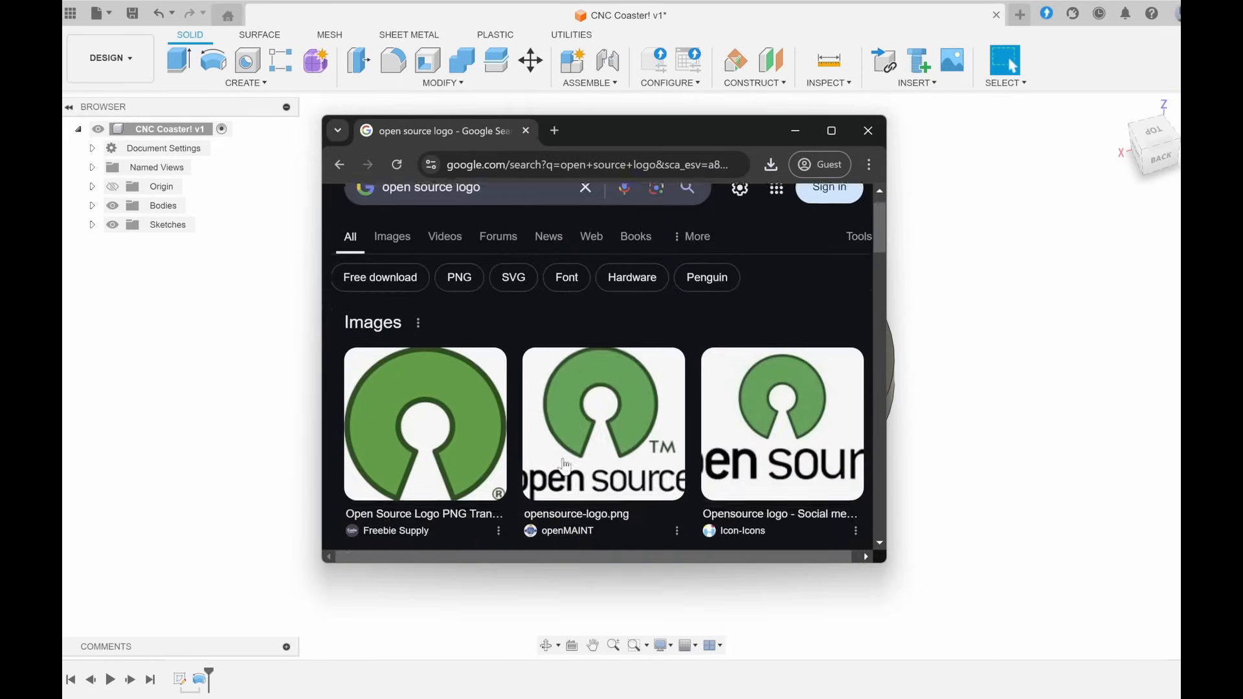
{"action": "scroll", "coordinate": [455, 323], "scroll_direction": "up", "scroll_amount": 1}
{"action": "left_click", "coordinate": [400, 273]}
{"action": "scroll", "coordinate": [787, 432], "scroll_direction": "down", "scroll_amount": 3}
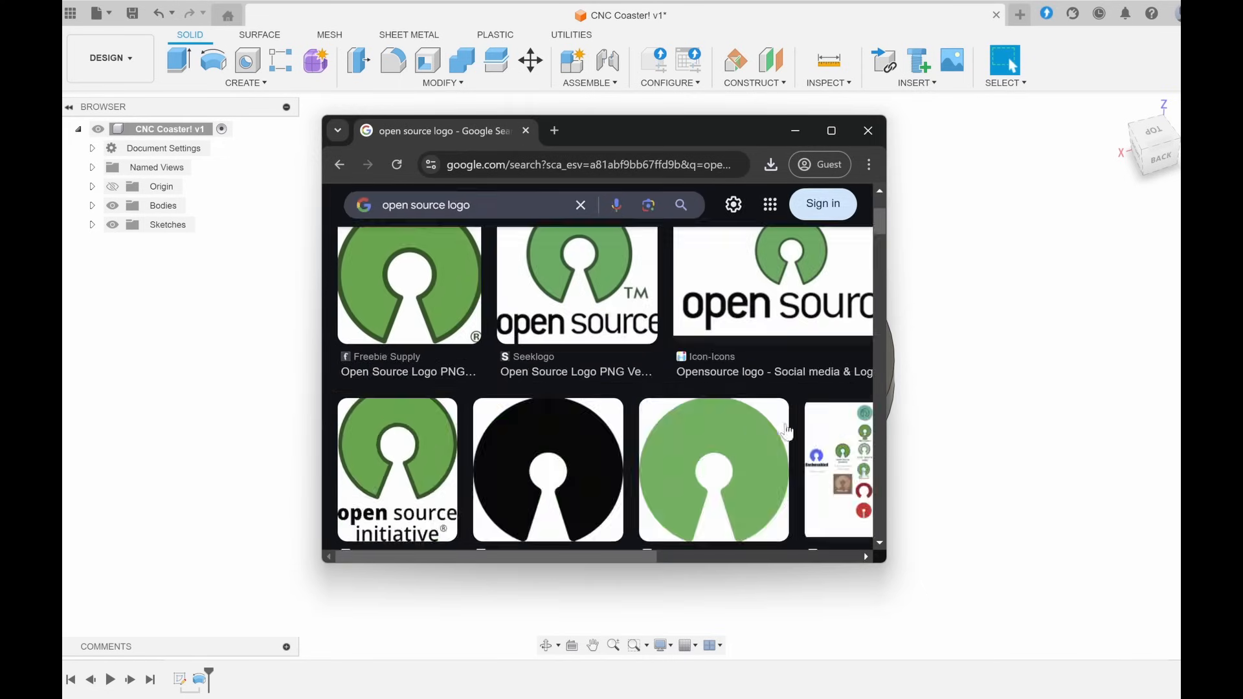
- Maximize the browser and open the preview of Logowik's blue Open Source Hardware gear logo from the related images
{"action": "left_click", "coordinate": [833, 131]}
{"action": "left_click", "coordinate": [1108, 330]}
{"action": "scroll", "coordinate": [1139, 230], "scroll_direction": "down", "scroll_amount": 3}
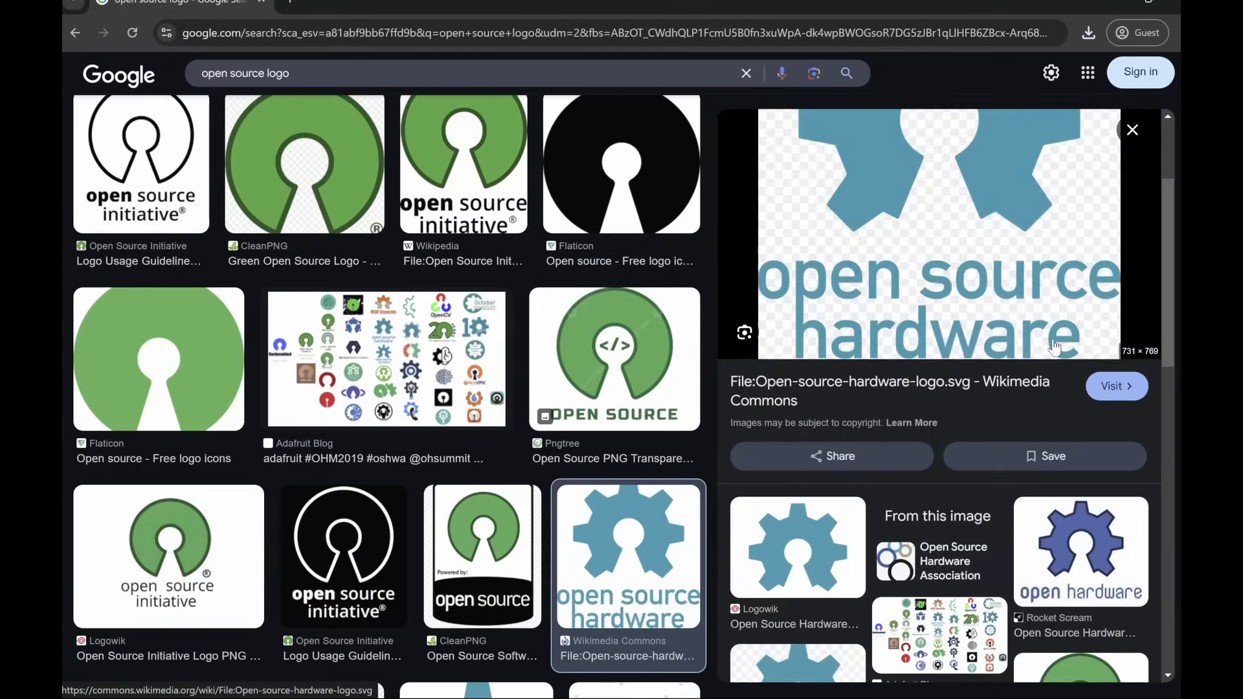
{"action": "left_click", "coordinate": [793, 560]}
- Open remove.bg in a new browser tab
{"action": "left_click", "coordinate": [290, 3]}
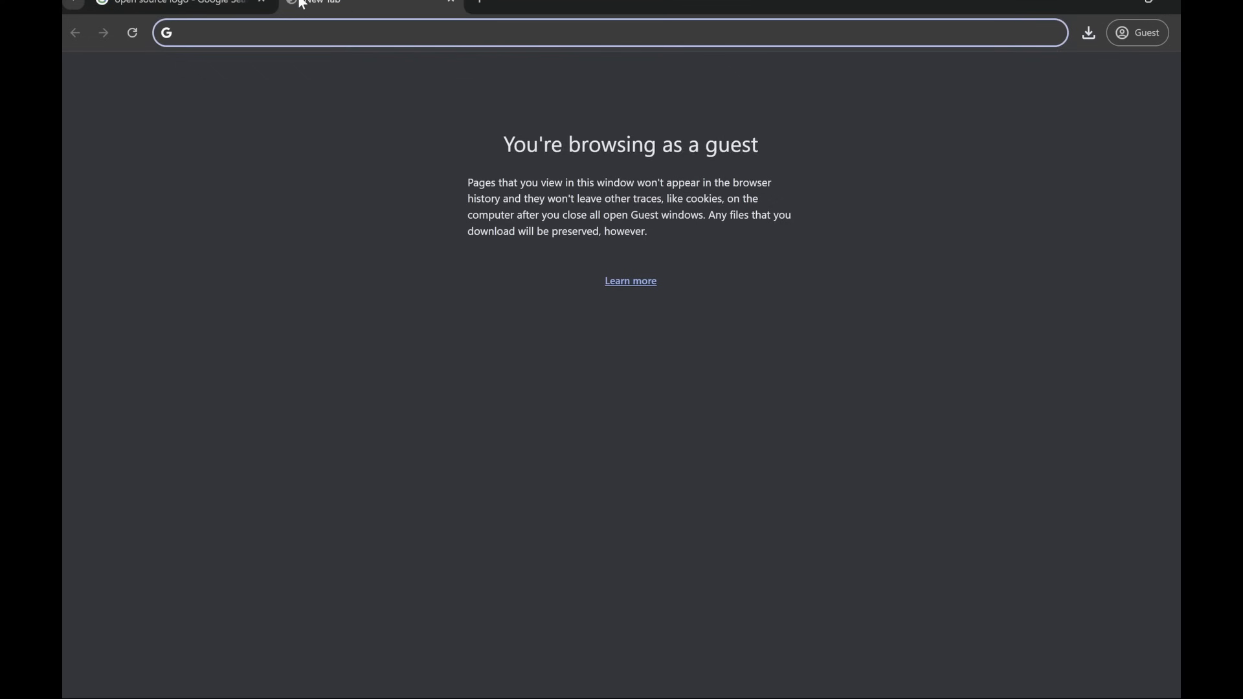
{"action": "type", "text": "remove.bg"}
{"action": "key", "text": "Return"}
- Run a screen capture of the gear logo through remove.bg and save the cutout as the PNG image-removebg-preview on the Desktop
{"action": "left_click", "coordinate": [172, 3]}
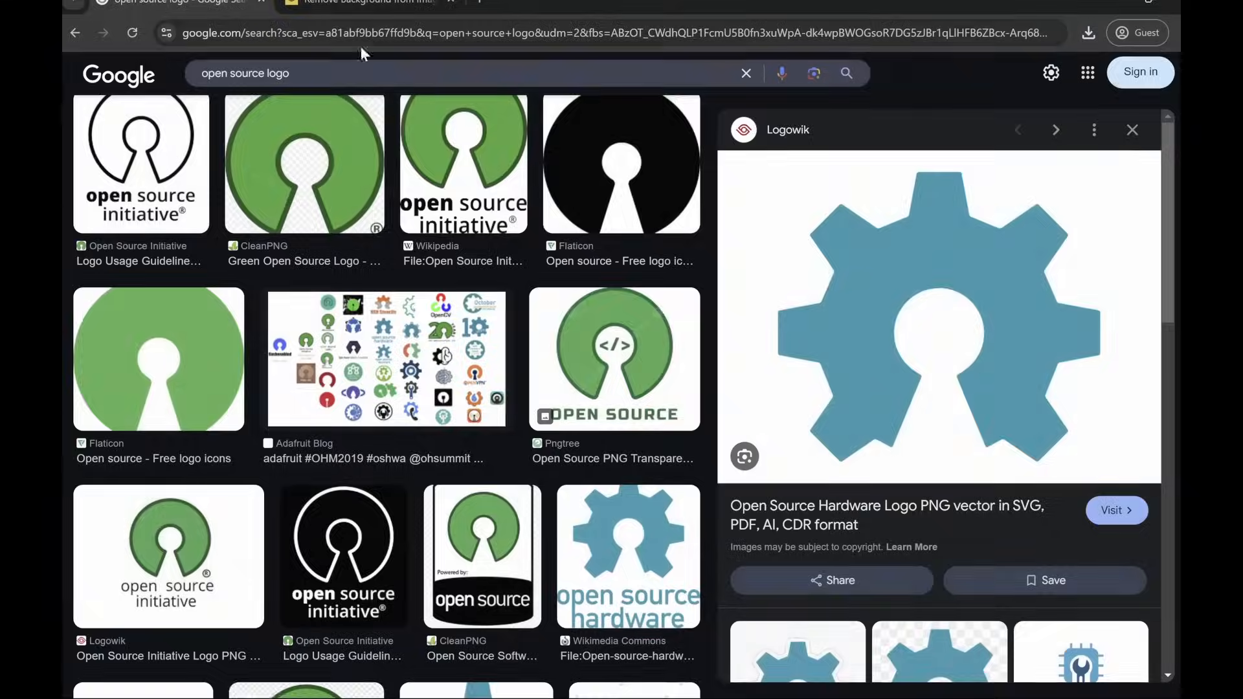
{"action": "key", "text": "super+shift+s"}
{"action": "left_click_drag", "start_coordinate": [734, 160], "coordinate": [1141, 495]}
{"action": "key", "text": "ctrl+Tab"}
{"action": "key", "text": "ctrl+v"}
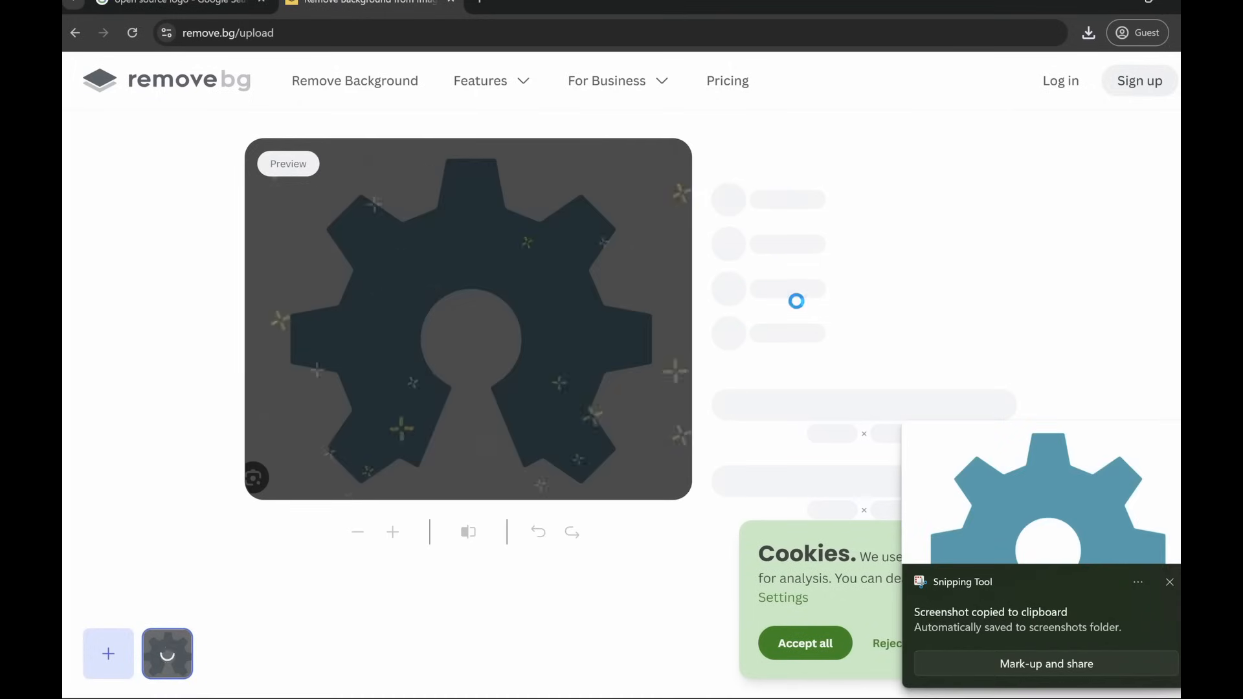
{"action": "left_click", "coordinate": [807, 424]}
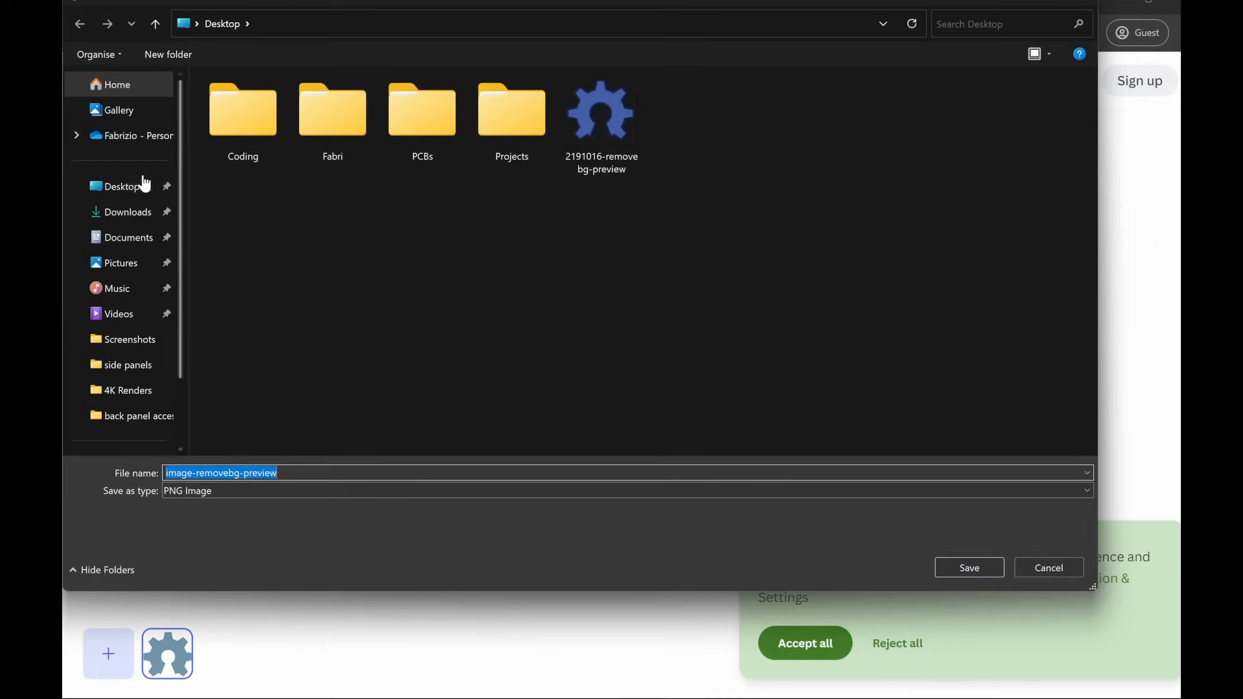
{"action": "left_click", "coordinate": [964, 567]}
- In Fusion, insert image-removebg-preview from the Desktop as a canvas on the coaster's recessed circular face
{"action": "mouse_move", "coordinate": [965, 133]}
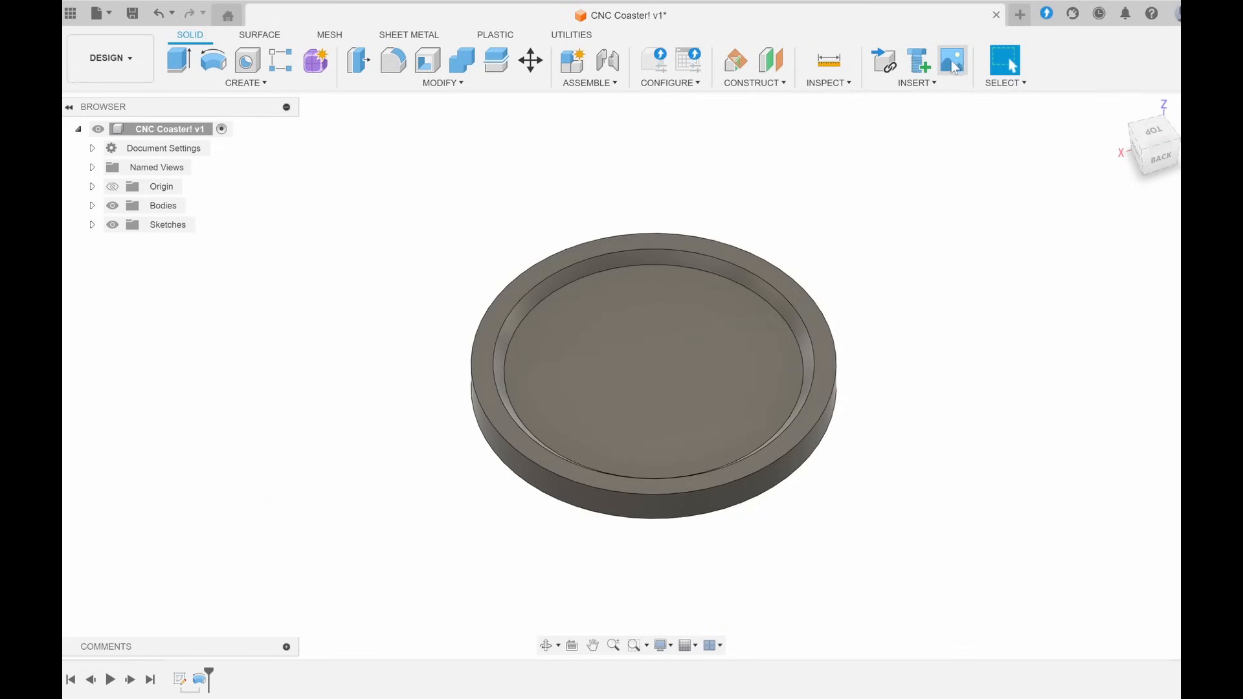
{"action": "left_click", "coordinate": [953, 64]}
{"action": "left_click", "coordinate": [493, 509]}
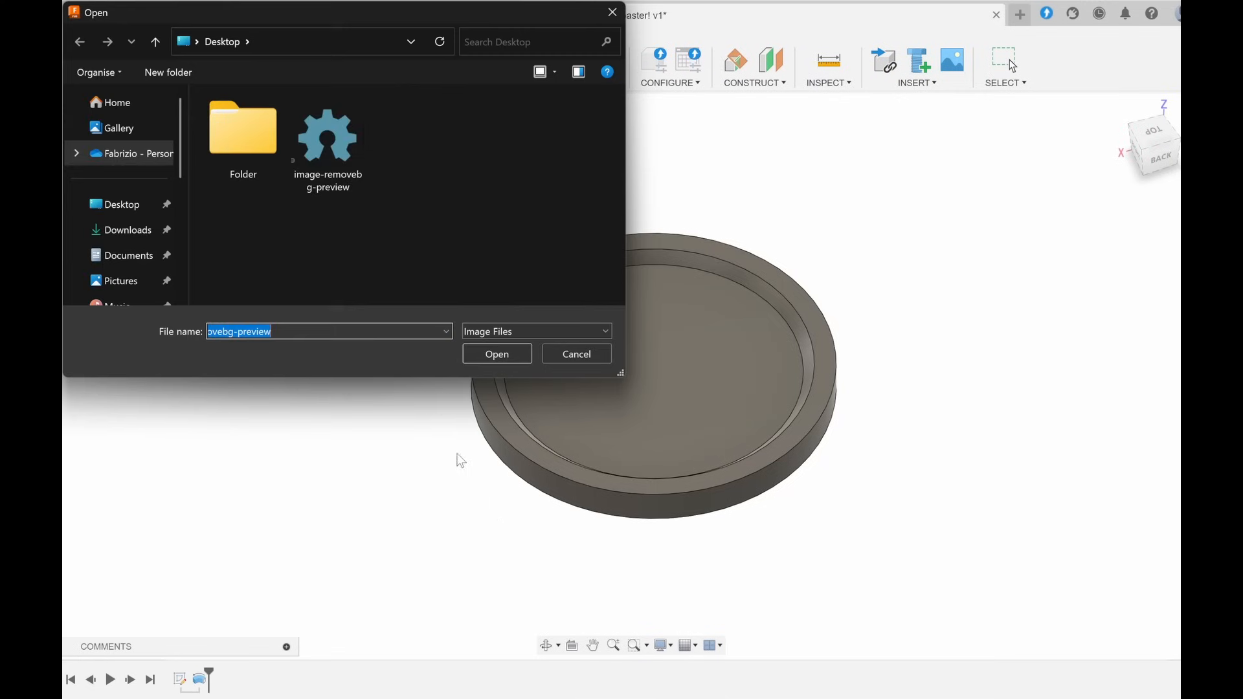
{"action": "left_click", "coordinate": [339, 173]}
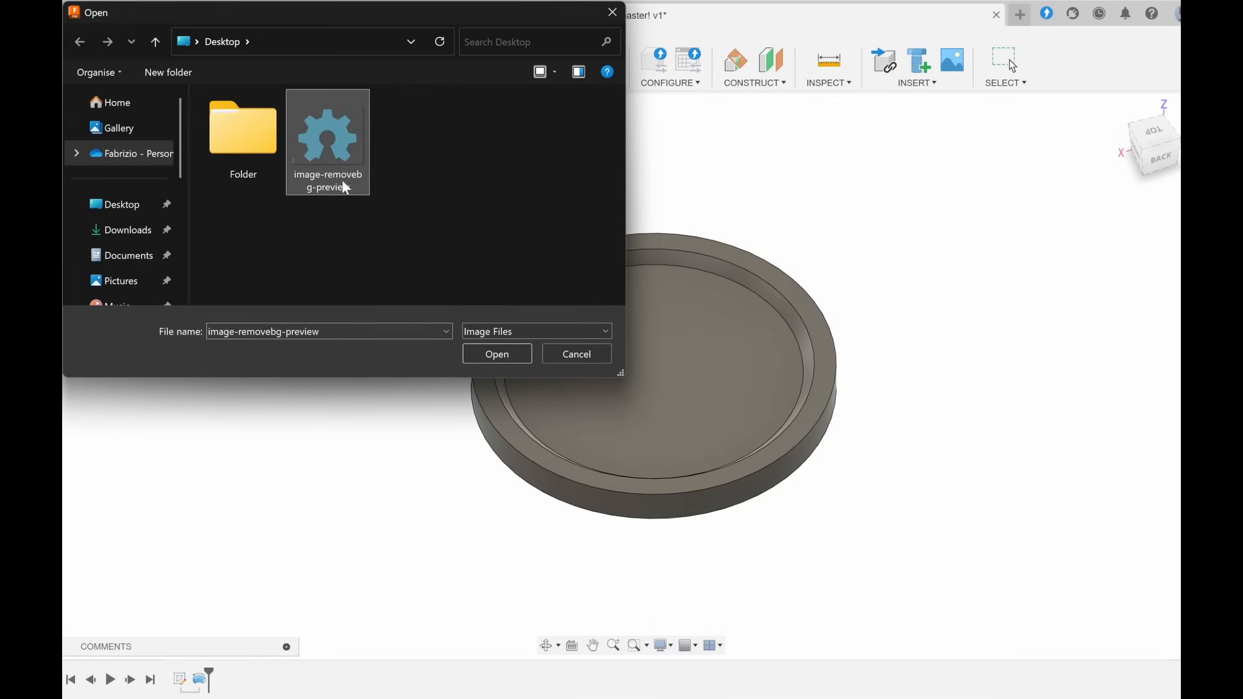
{"action": "left_click", "coordinate": [483, 353]}
{"action": "left_click", "coordinate": [713, 308]}
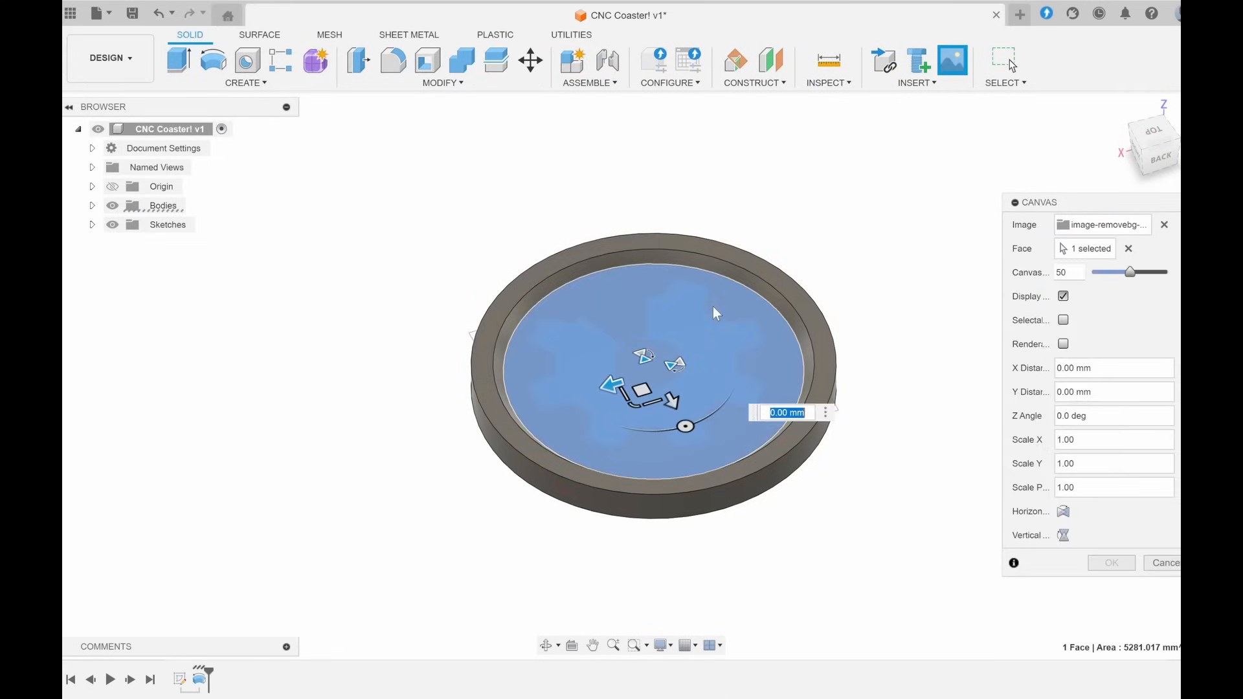
- Orient the model to an upright top view and shift the logo canvas 3 mm along Y
{"action": "left_click", "coordinate": [1154, 134]}
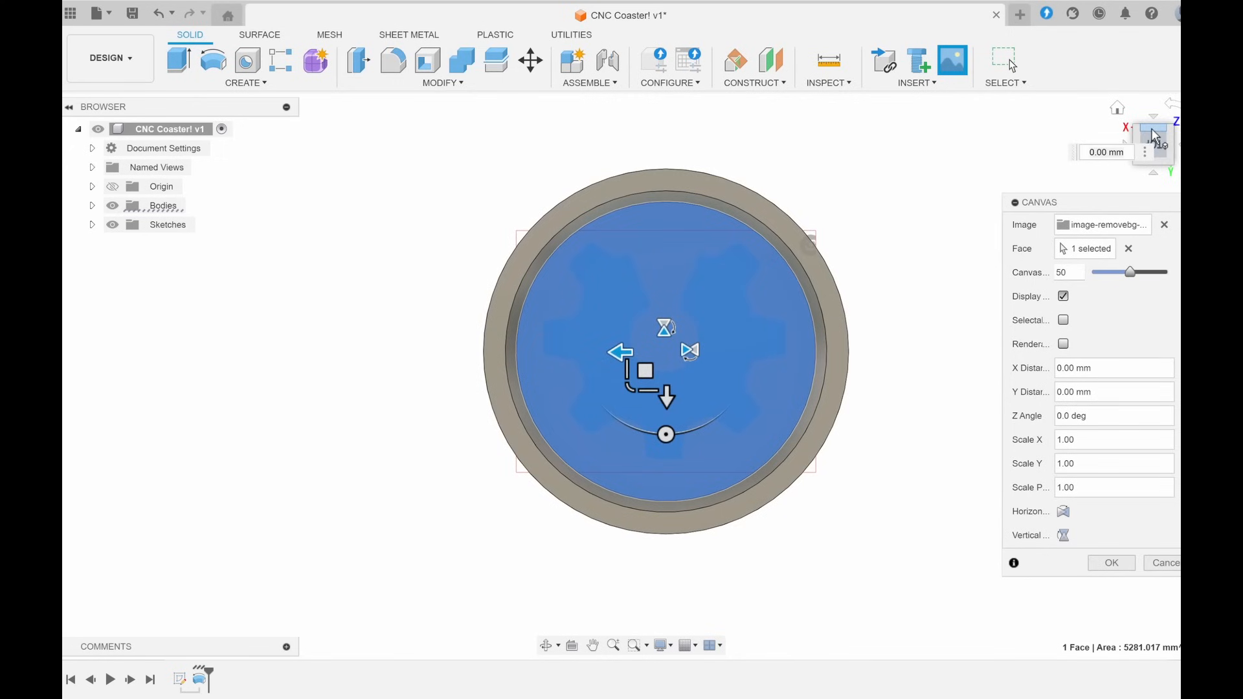
{"action": "left_click", "coordinate": [1174, 109]}
{"action": "left_click", "coordinate": [1174, 109]}
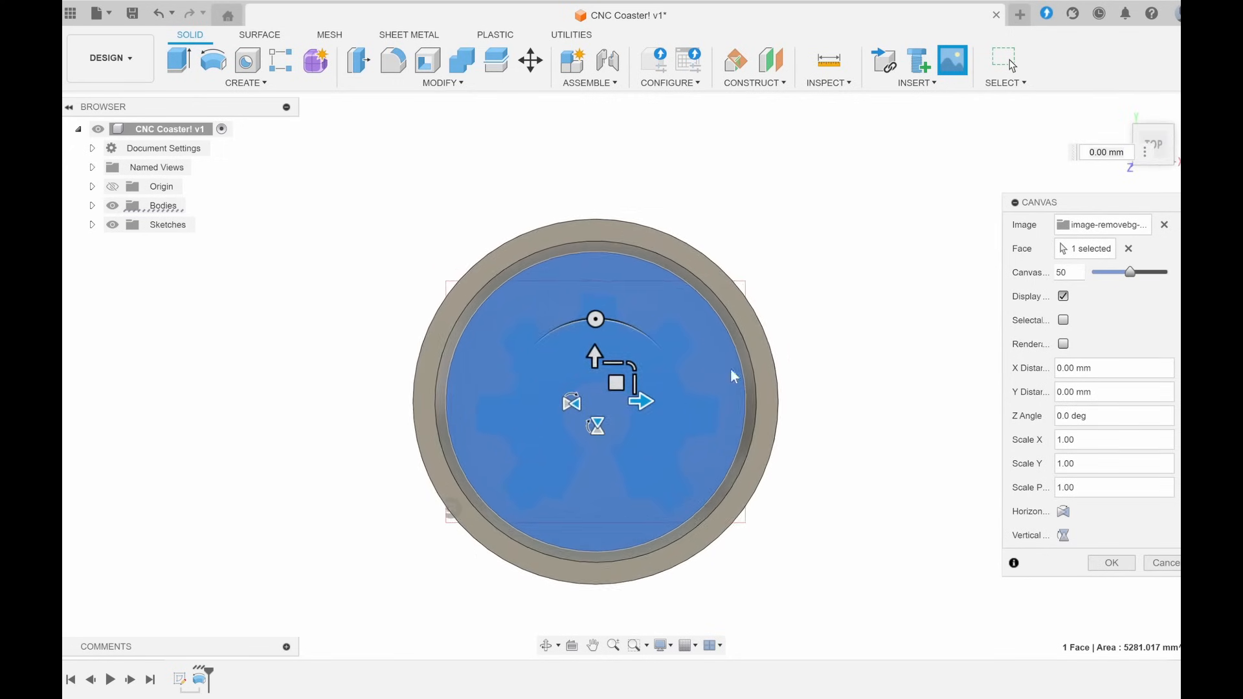
{"action": "scroll", "coordinate": [513, 426], "scroll_direction": "up", "scroll_amount": 3}
{"action": "scroll", "coordinate": [710, 327], "scroll_direction": "up", "scroll_amount": 2}
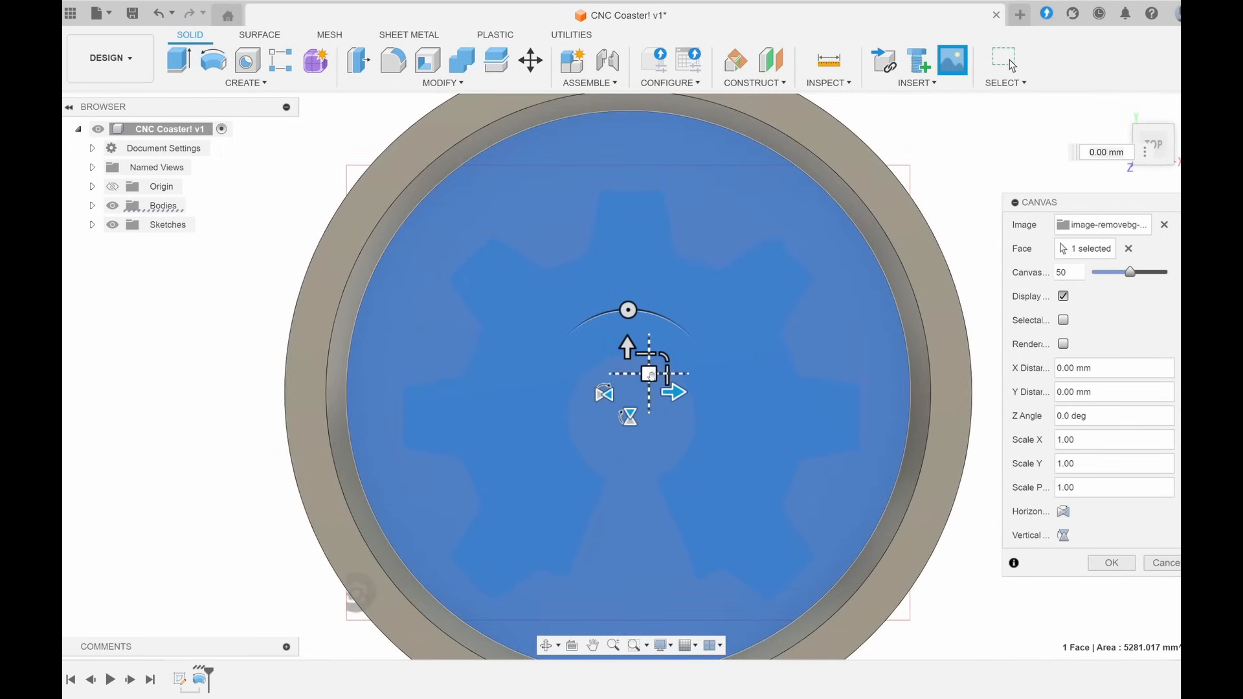
{"action": "left_click_drag", "start_coordinate": [626, 345], "coordinate": [626, 325]}
- Scale the logo canvas uniformly to 0.5, shift it to a Y distance of -1 mm, and accept the canvas placement
{"action": "left_click", "coordinate": [1104, 490]}
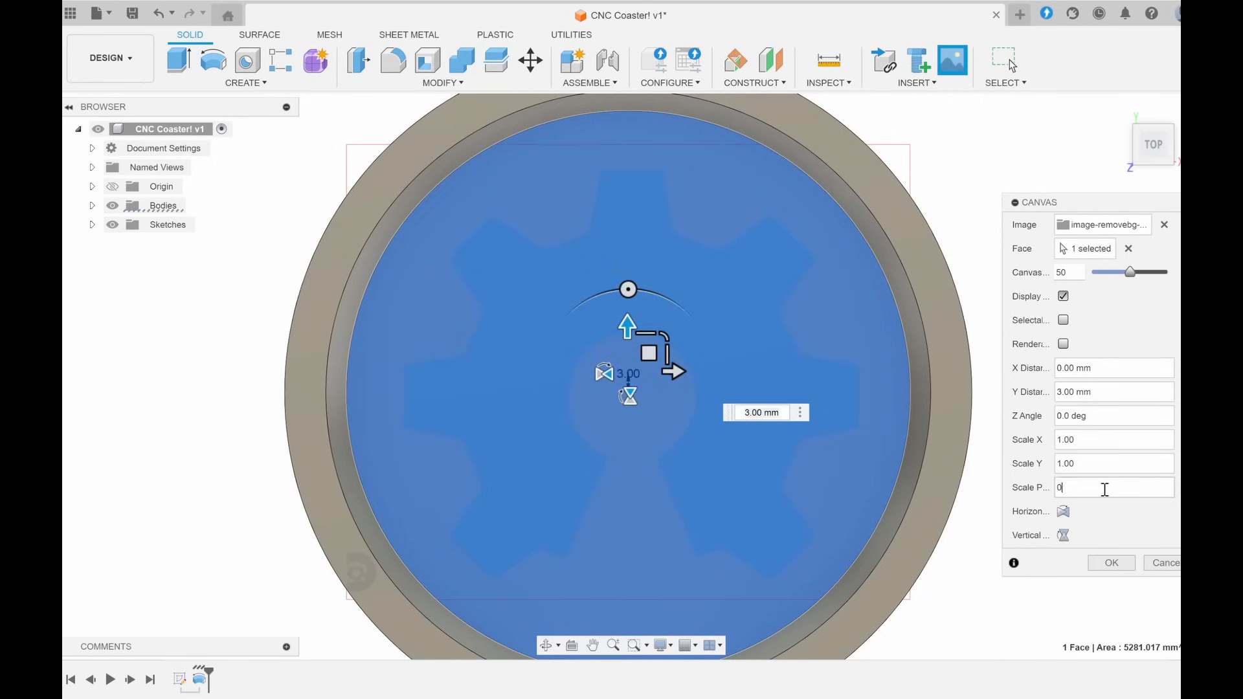
{"action": "type", "text": "0.5"}
{"action": "key", "text": "Return"}
{"action": "left_click_drag", "start_coordinate": [627, 324], "coordinate": [625, 330]}
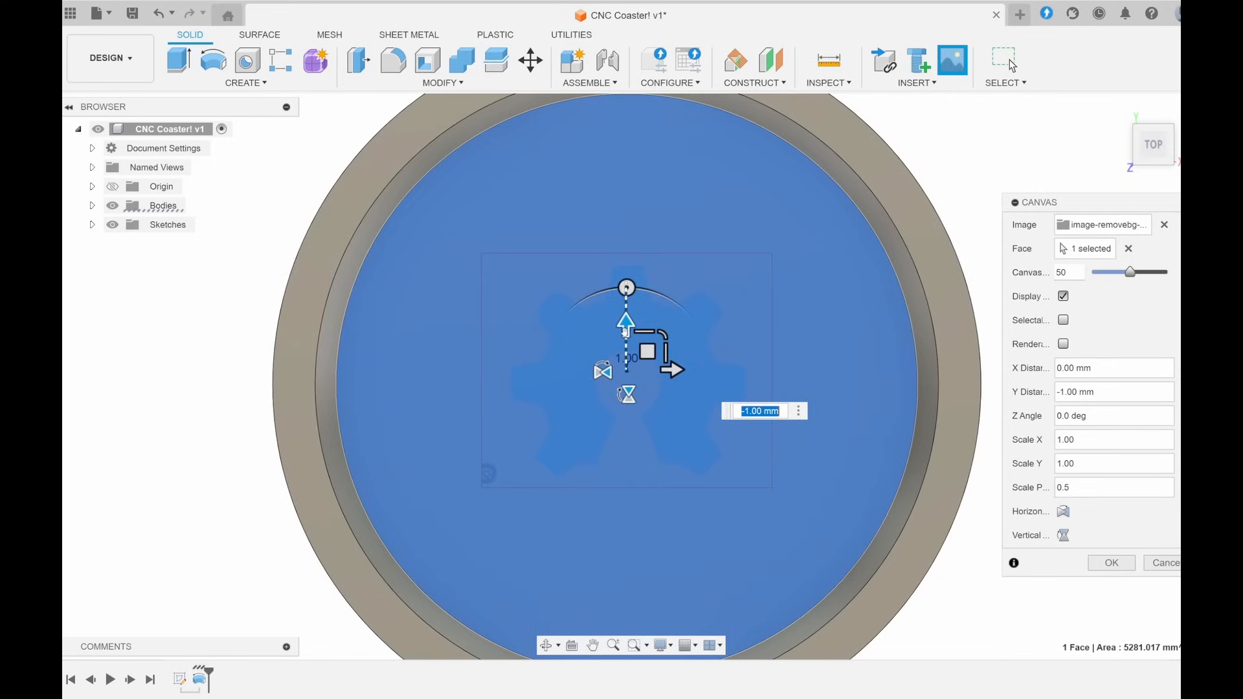
{"action": "left_click", "coordinate": [1112, 563]}
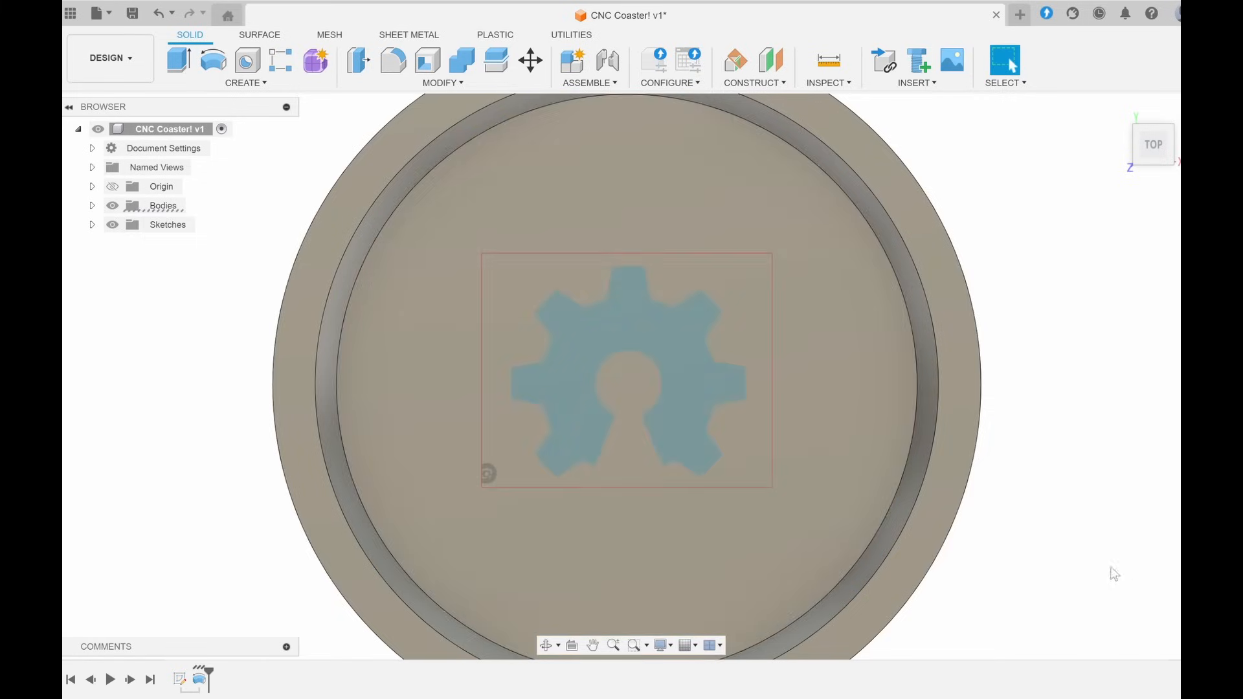
- Create a new sketch on the coaster's recessed circular face
{"action": "scroll", "coordinate": [834, 395], "scroll_direction": "down", "scroll_amount": 2}
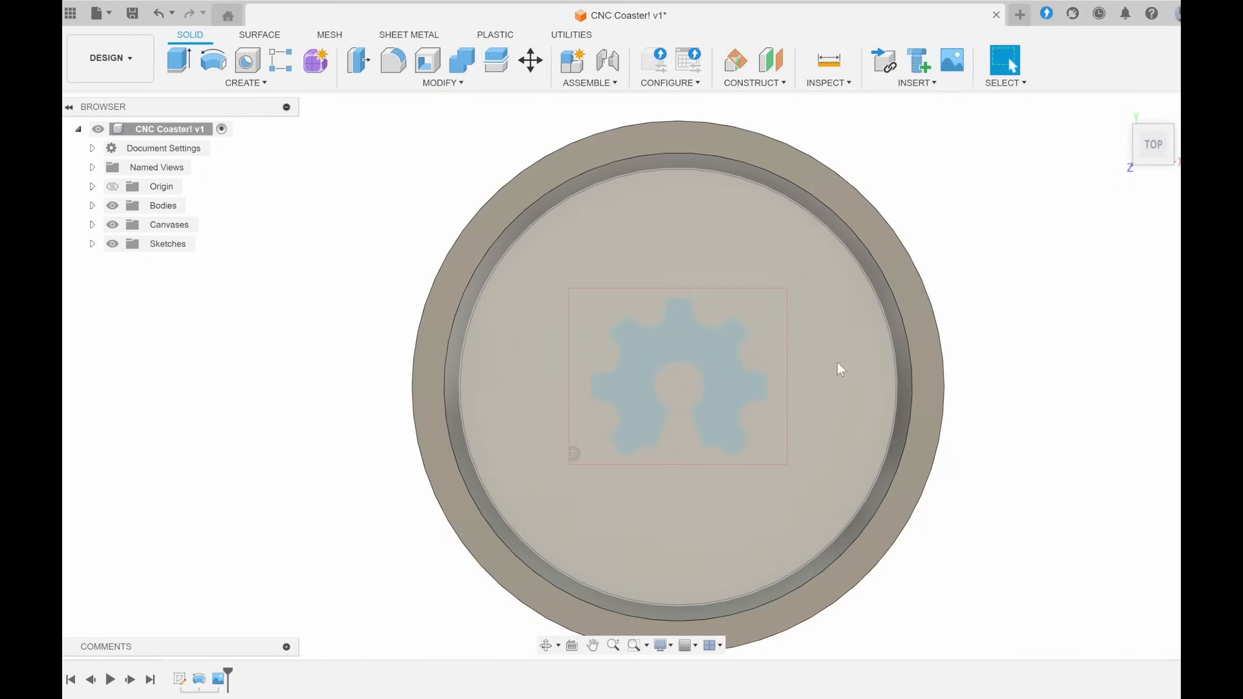
{"action": "left_click", "coordinate": [837, 364]}
{"action": "left_click", "coordinate": [195, 85]}
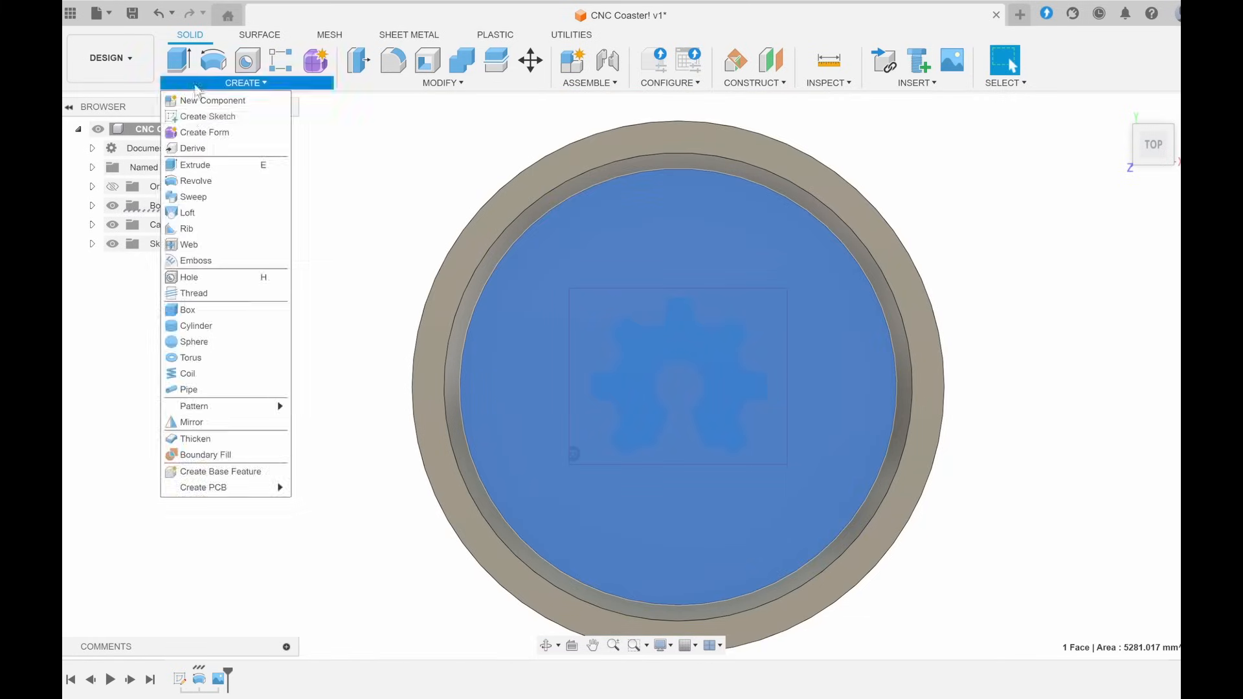
{"action": "left_click", "coordinate": [207, 116]}
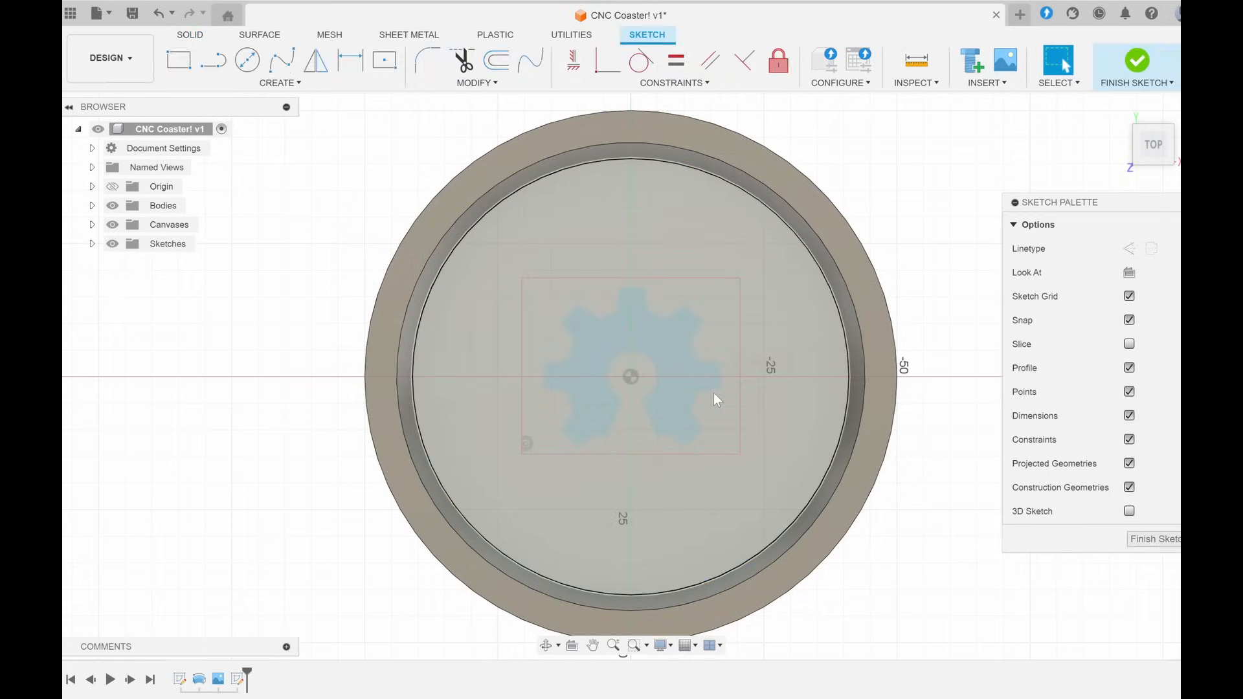
- Sketch a 10 mm diameter circle centred on the origin for the gear logo's central hole
{"action": "scroll", "coordinate": [653, 387], "scroll_direction": "up", "scroll_amount": 3}
{"action": "scroll", "coordinate": [589, 378], "scroll_direction": "up", "scroll_amount": 1}
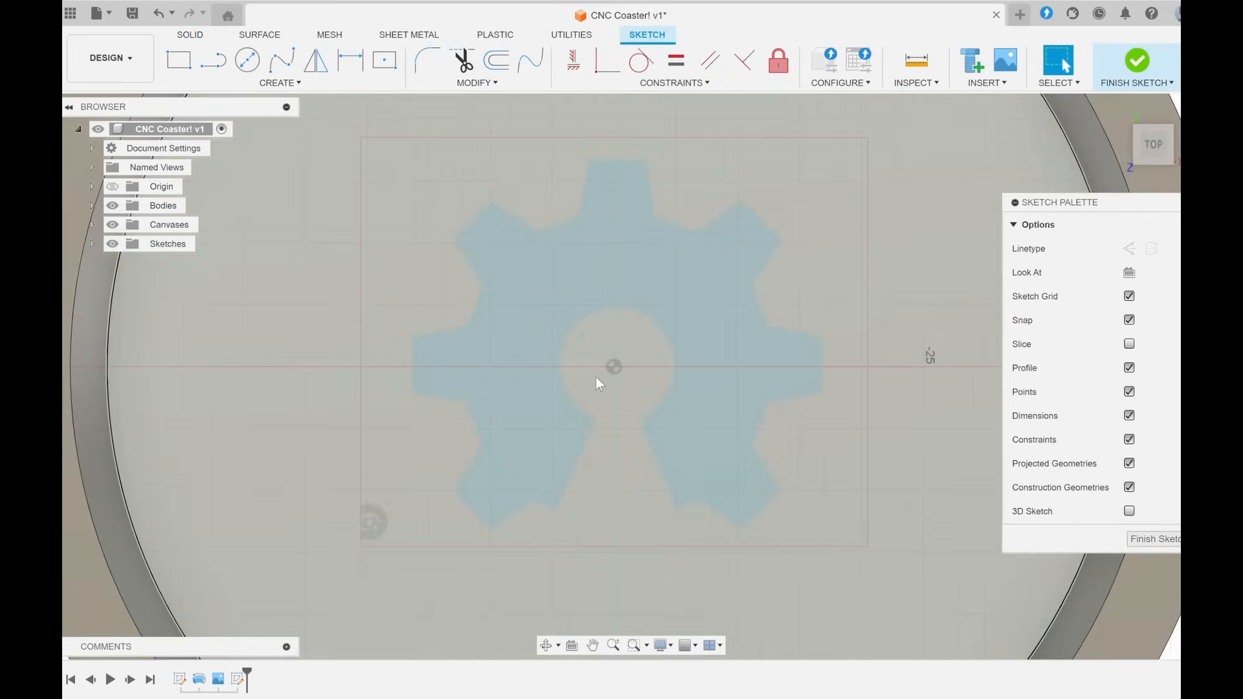
{"action": "key", "text": "c"}
{"action": "left_click", "coordinate": [613, 367]}
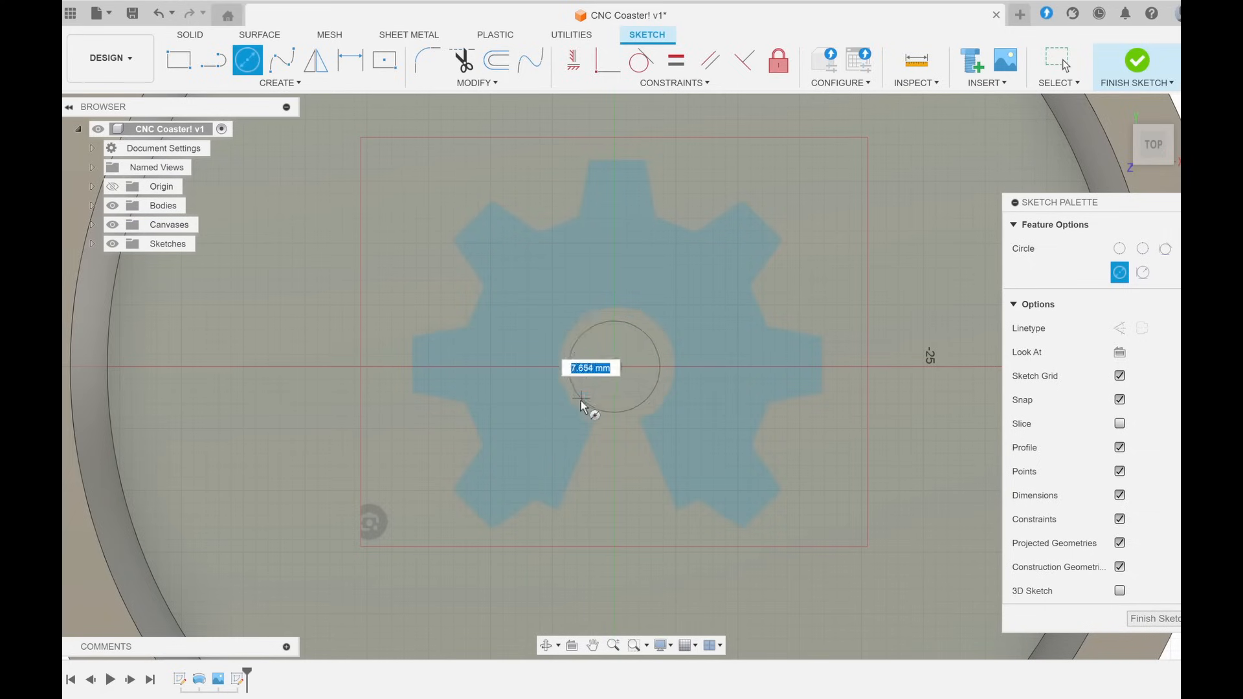
{"action": "type", "text": "10"}
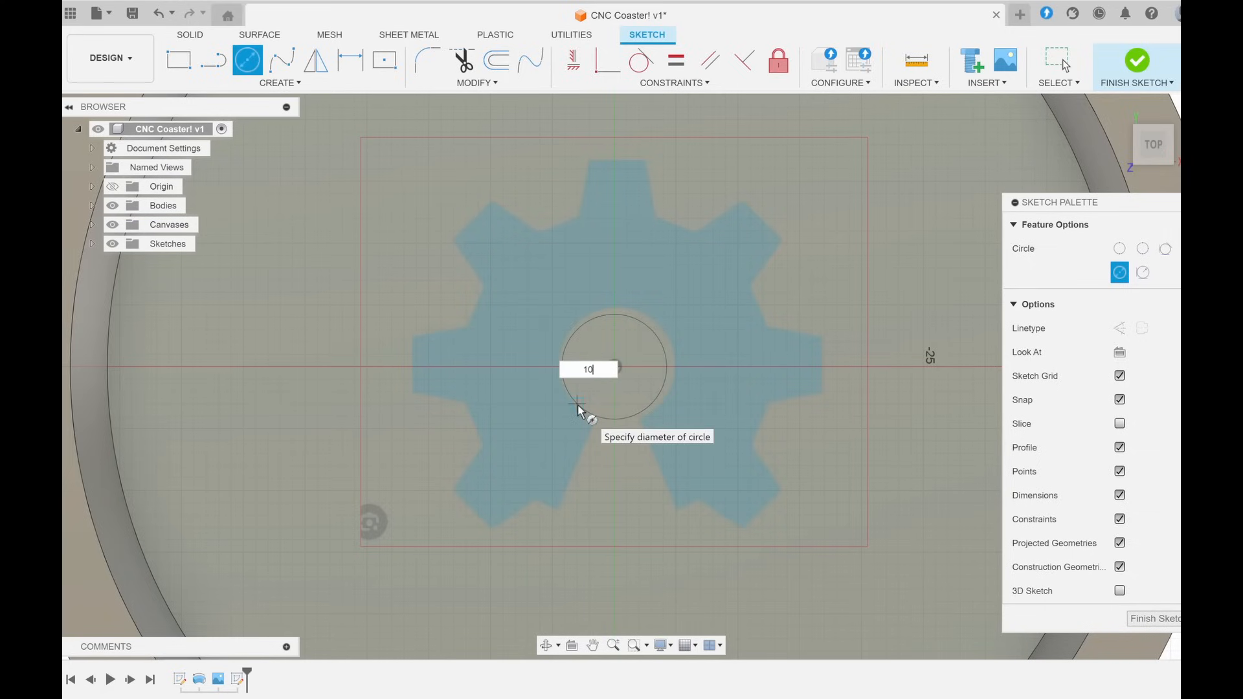
{"action": "key", "text": "Return"}
{"action": "key", "text": "Escape"}
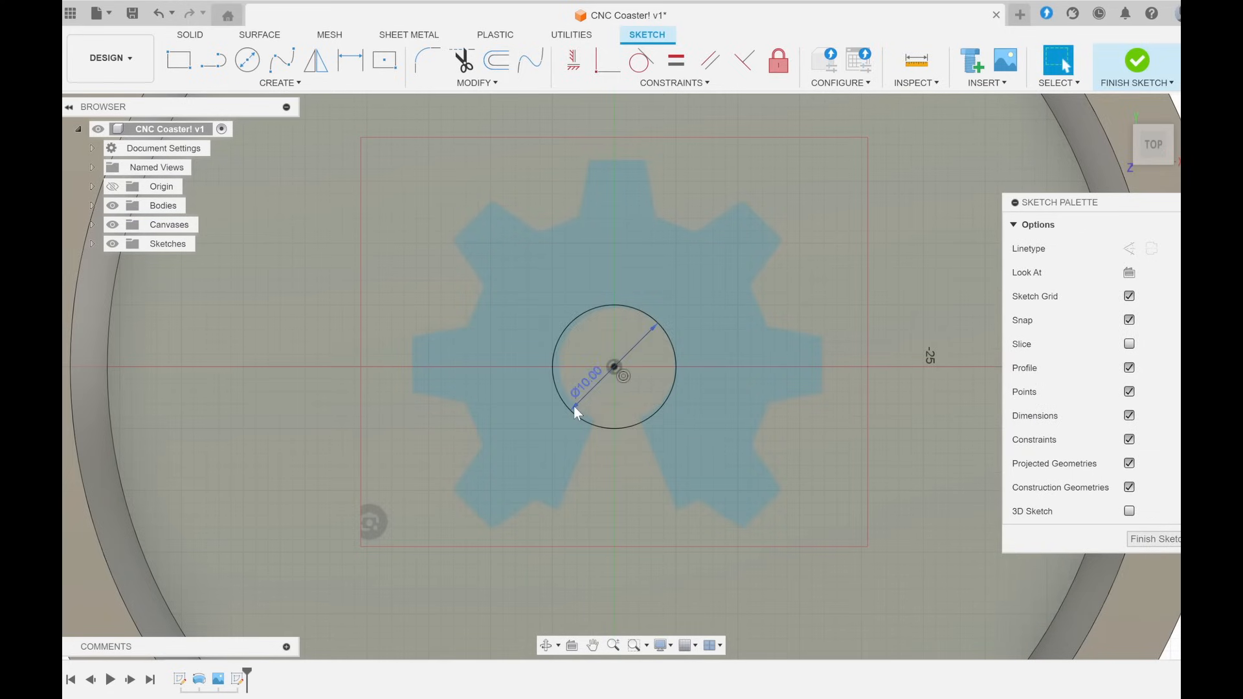
- Sketch a concentric 34 mm diameter circle around the tips of the gear teeth
{"action": "key", "text": "c"}
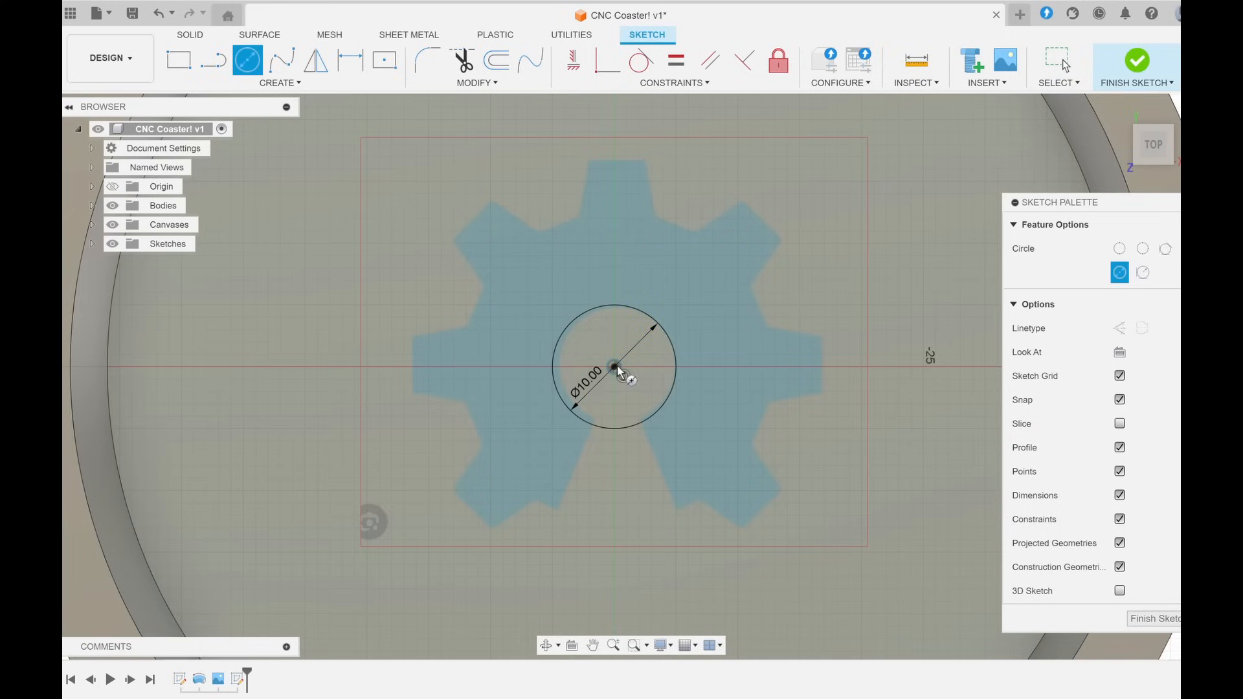
{"action": "left_click", "coordinate": [615, 367]}
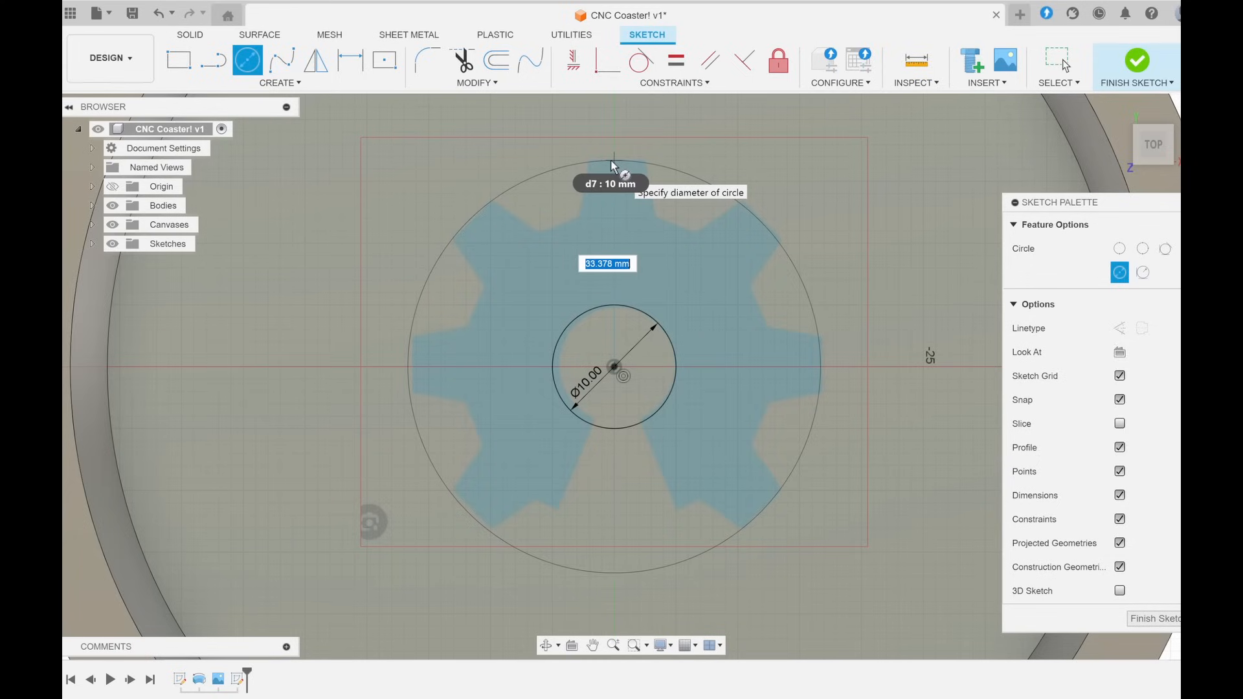
{"action": "type", "text": "4"}
{"action": "key", "text": "Return"}
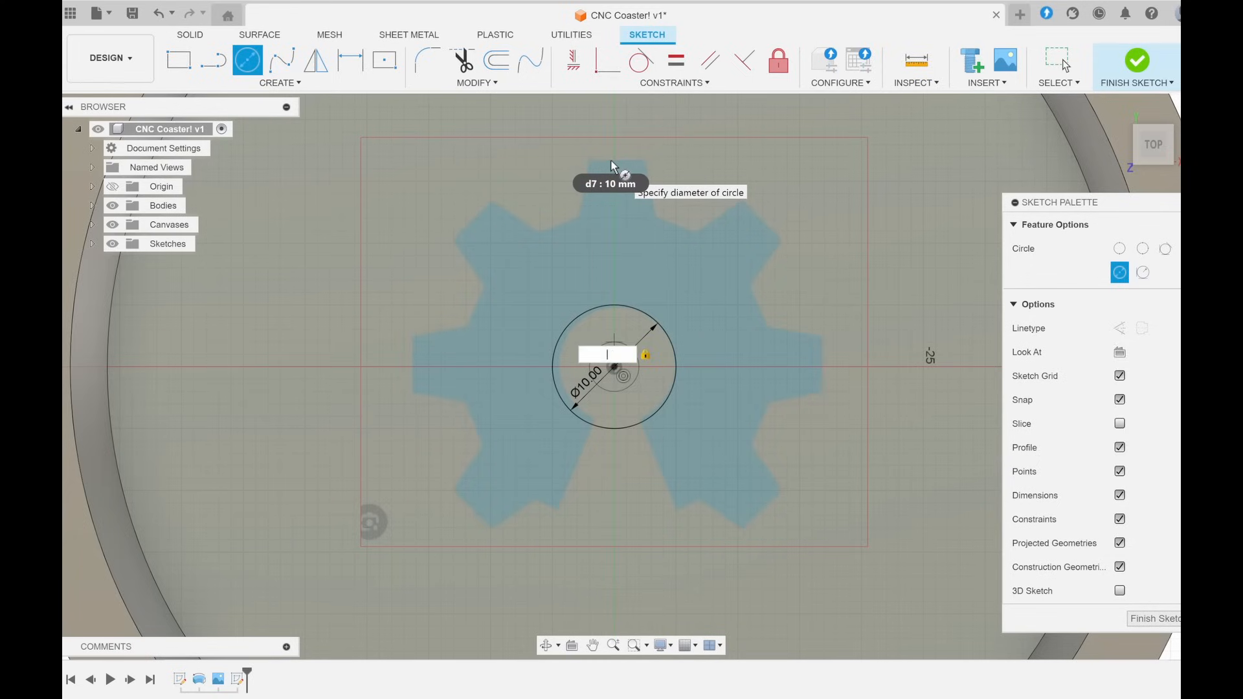
{"action": "key", "text": "Return"}
{"action": "key", "text": "Escape"}
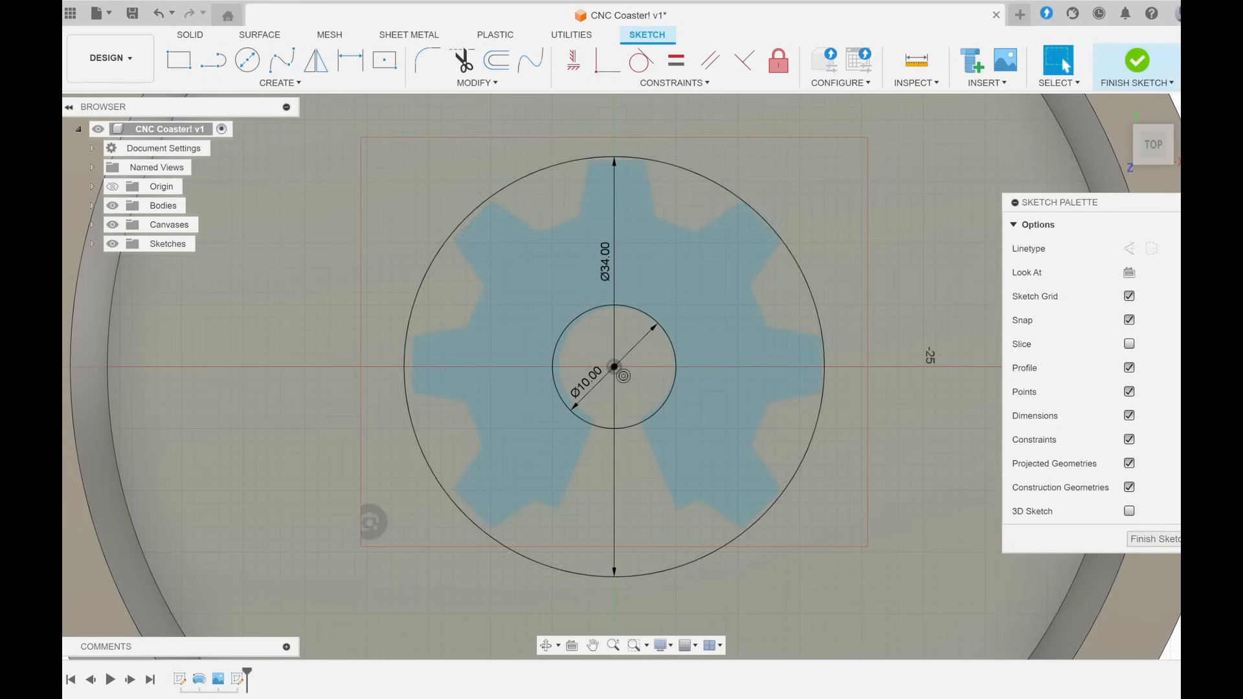
- Sketch a concentric 25 mm diameter circle along the roots of the gear teeth
{"action": "scroll", "coordinate": [546, 389], "scroll_direction": "up", "scroll_amount": 3}
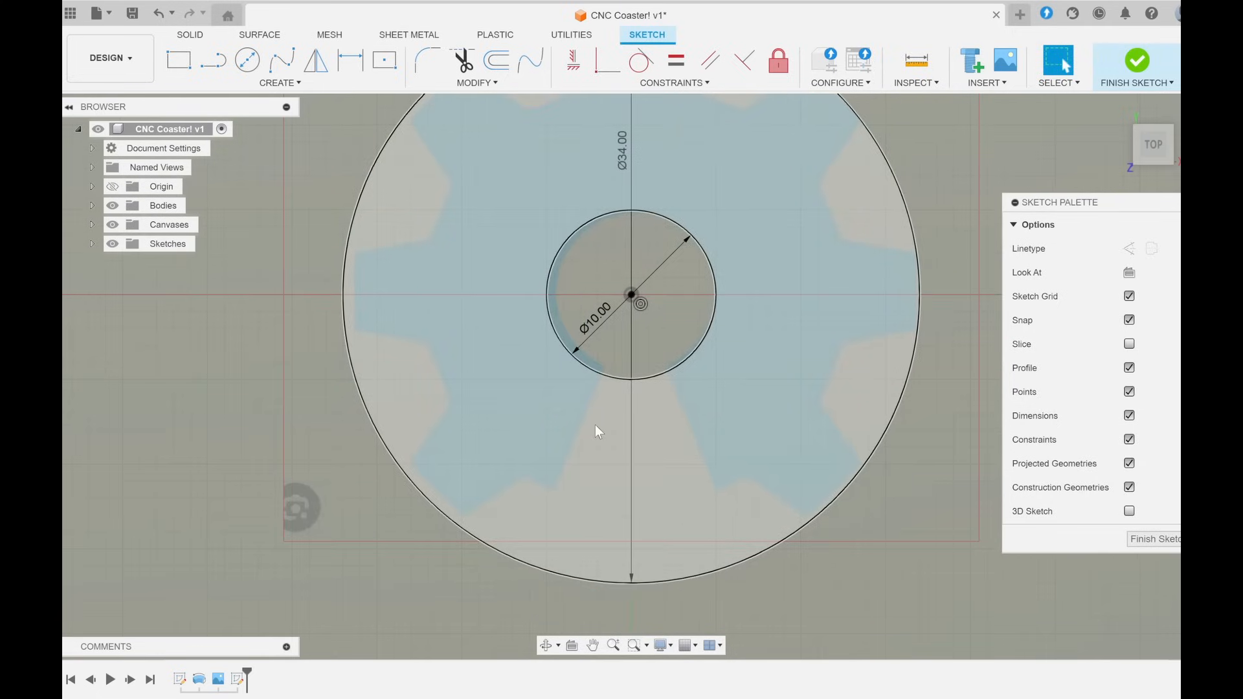
{"action": "key", "text": "c"}
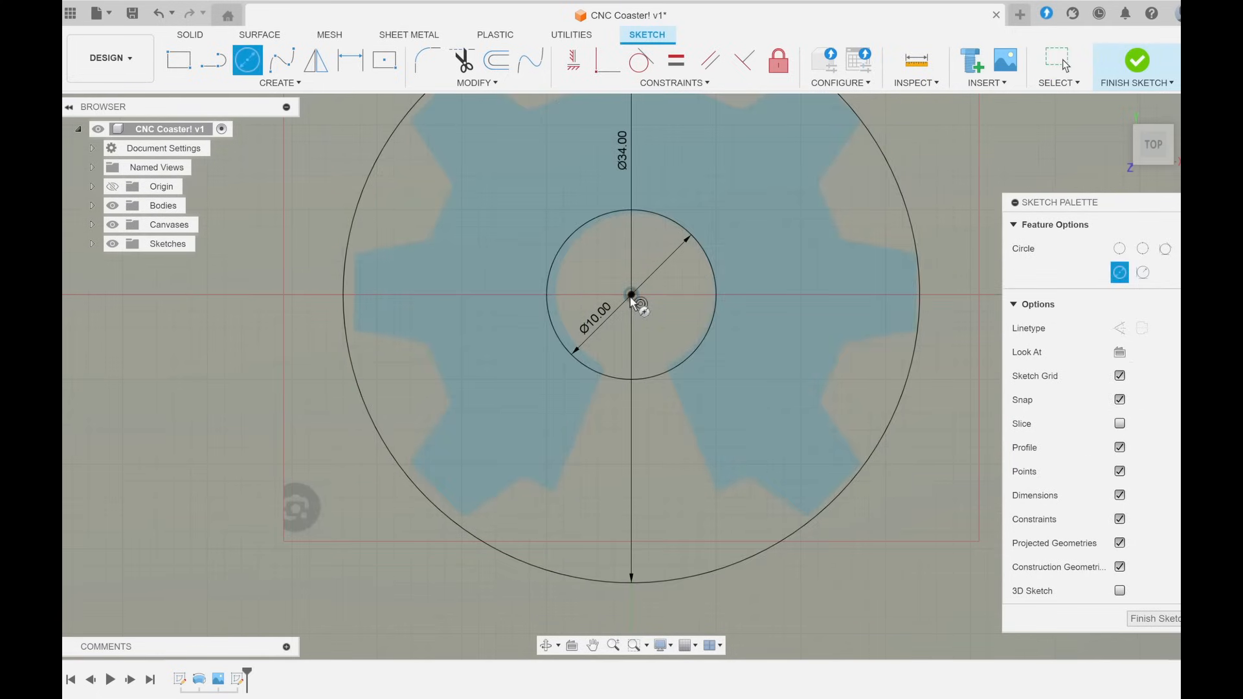
{"action": "left_click", "coordinate": [631, 295]}
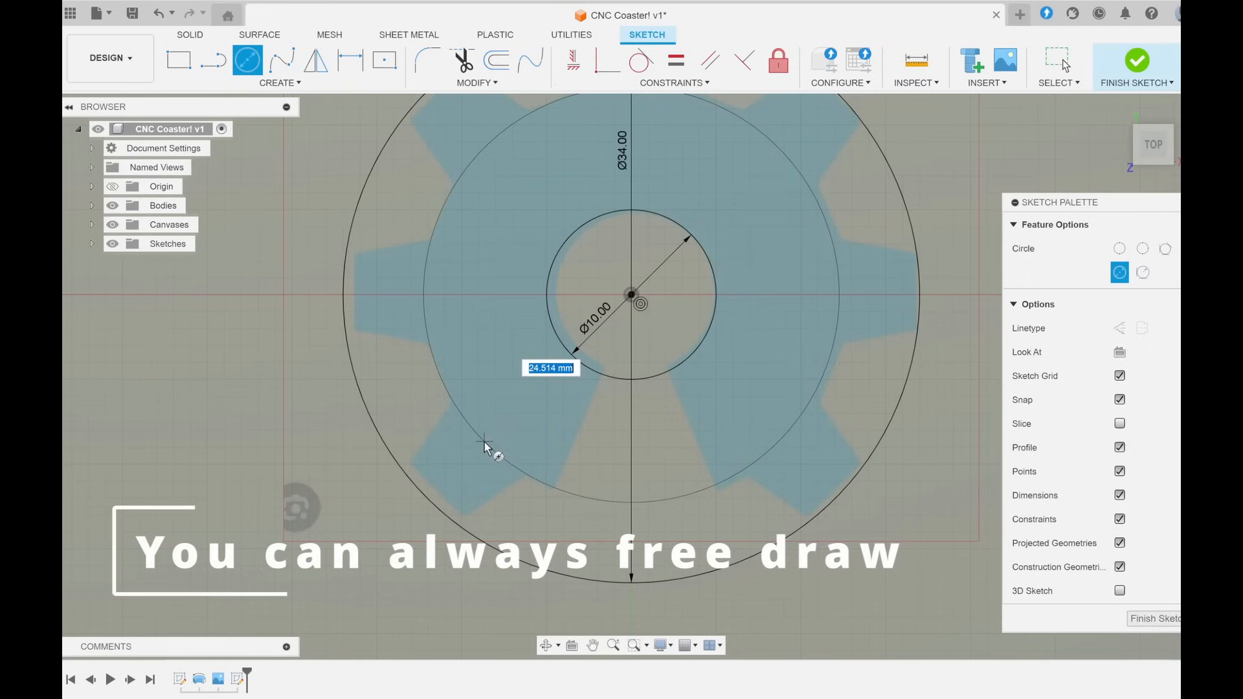
{"action": "type", "text": "25"}
{"action": "key", "text": "Return"}
{"action": "key", "text": "Escape"}
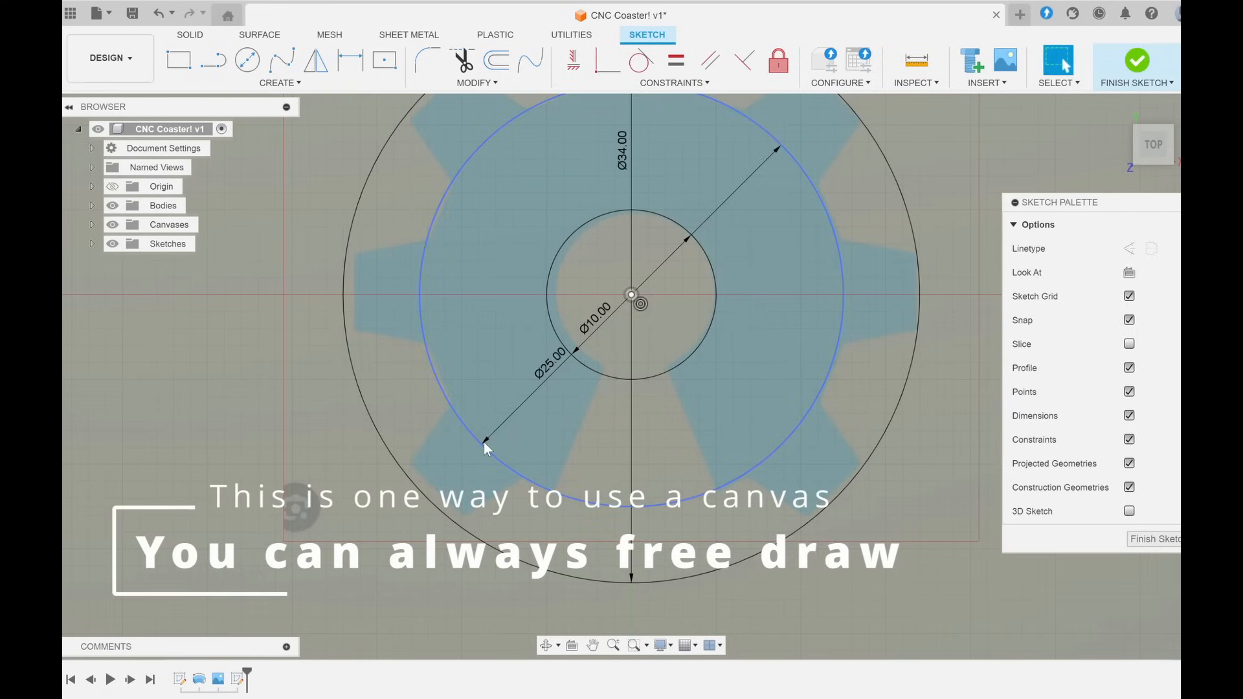
- Sketch two lines about 4.8 mm long along the sides of the lower-left tooth, between the root circle and the outer circle
{"action": "key", "text": "l"}
{"action": "scroll", "coordinate": [510, 481], "scroll_direction": "up", "scroll_amount": 2}
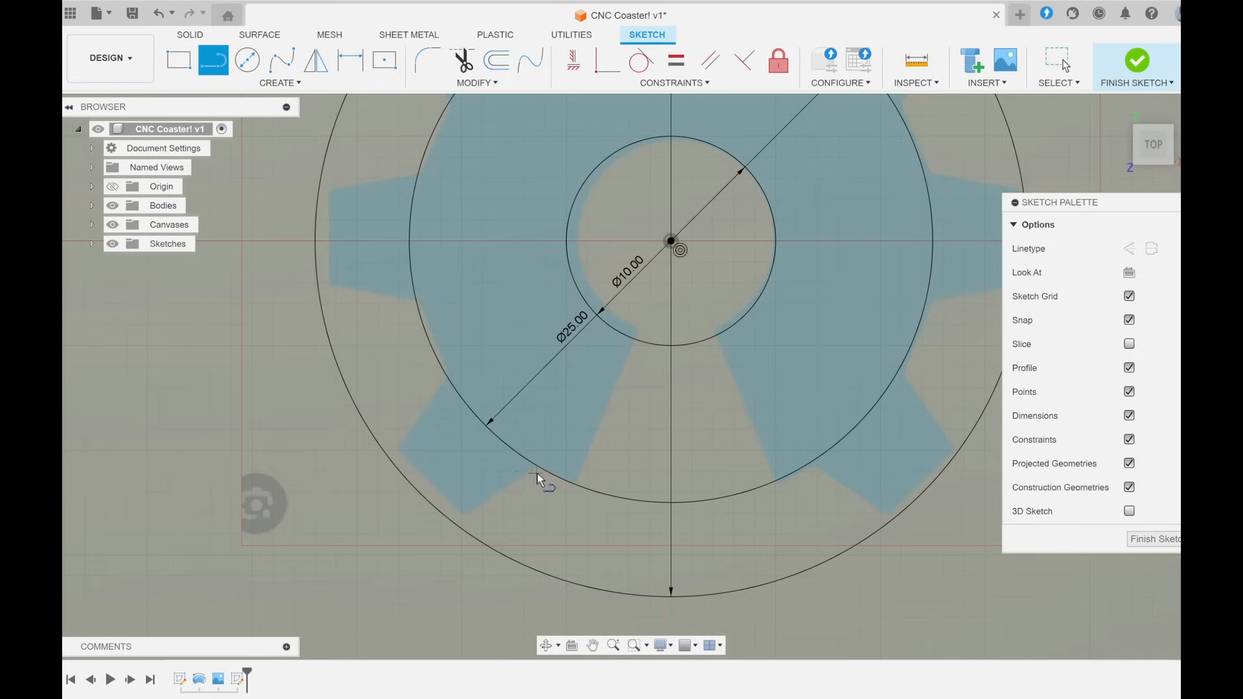
{"action": "left_click", "coordinate": [534, 465]}
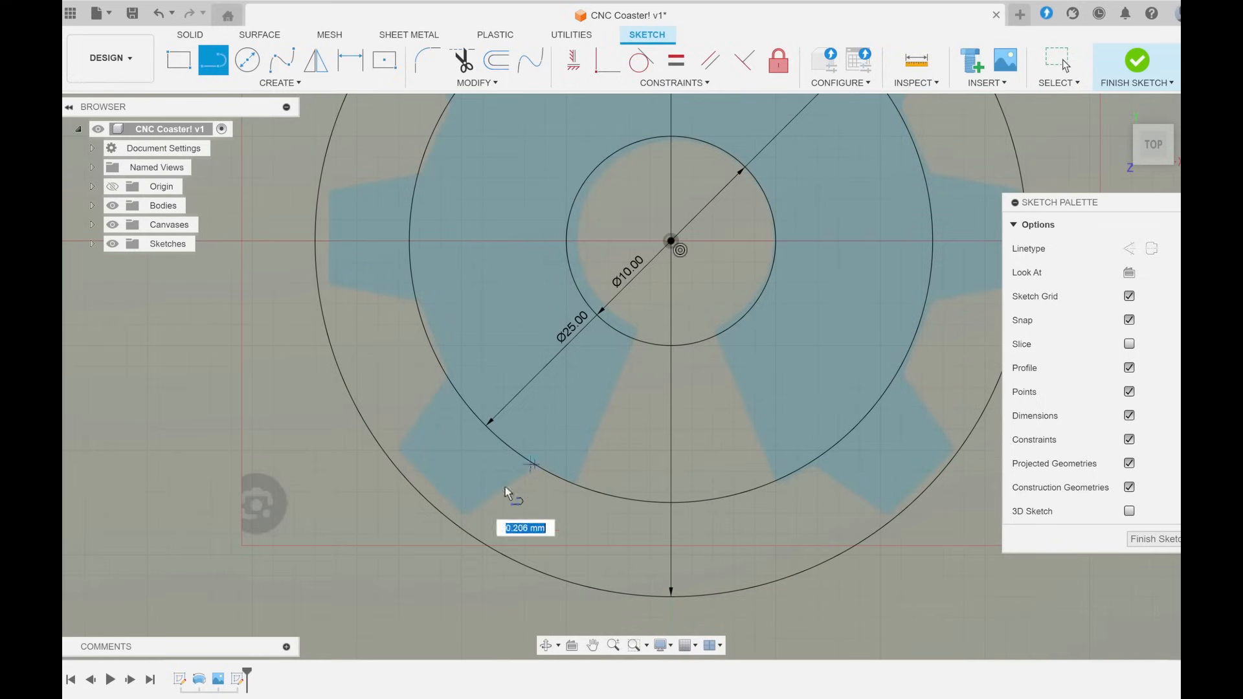
{"action": "double_click", "coordinate": [455, 522]}
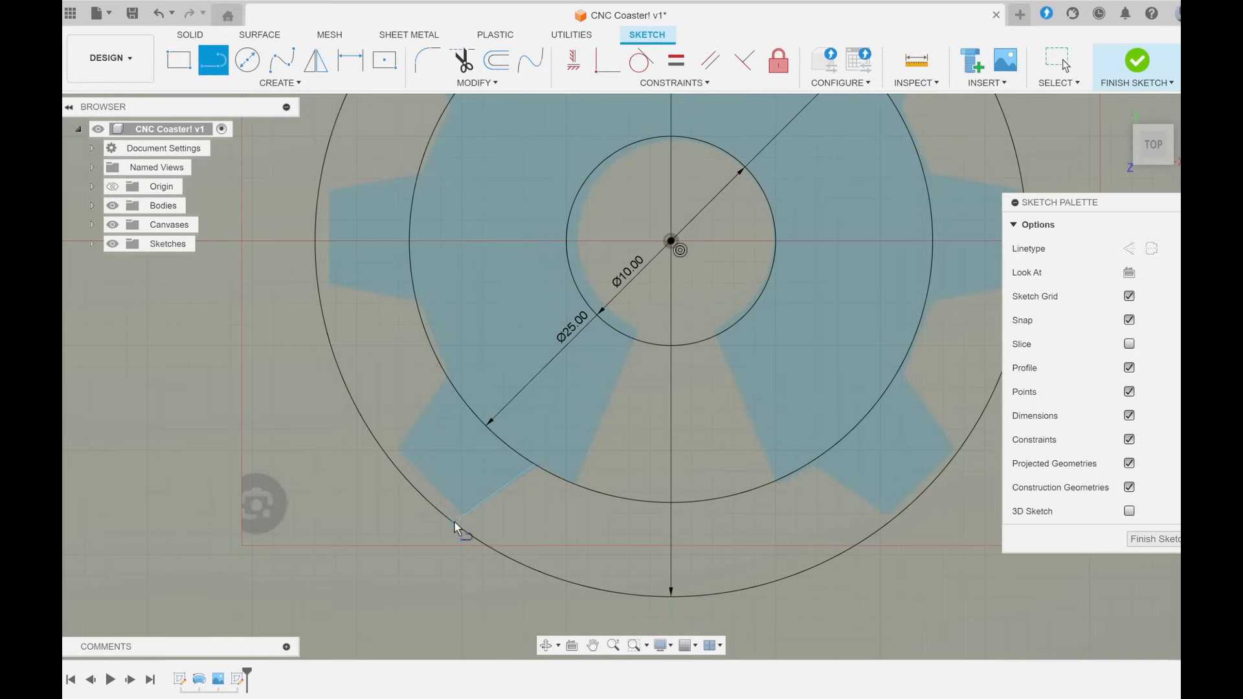
{"action": "left_click", "coordinate": [389, 460]}
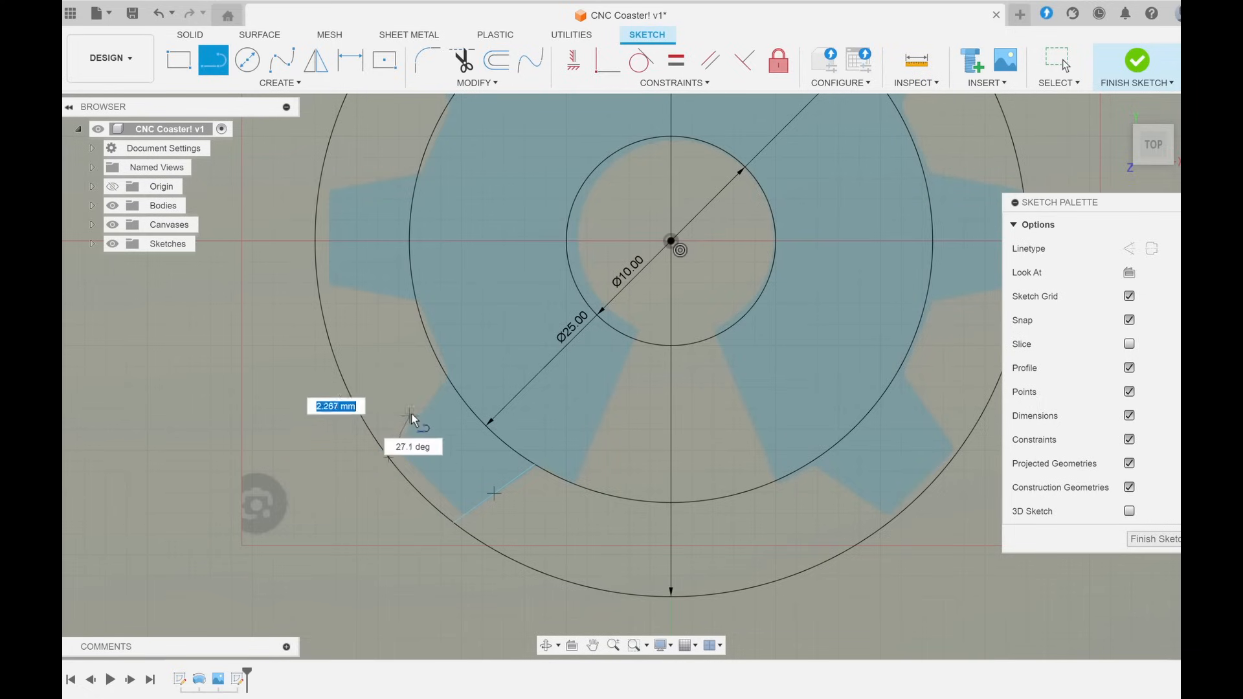
{"action": "double_click", "coordinate": [447, 383]}
{"action": "scroll", "coordinate": [463, 416], "scroll_direction": "down", "scroll_amount": 1}
{"action": "scroll", "coordinate": [462, 417], "scroll_direction": "down", "scroll_amount": 1}
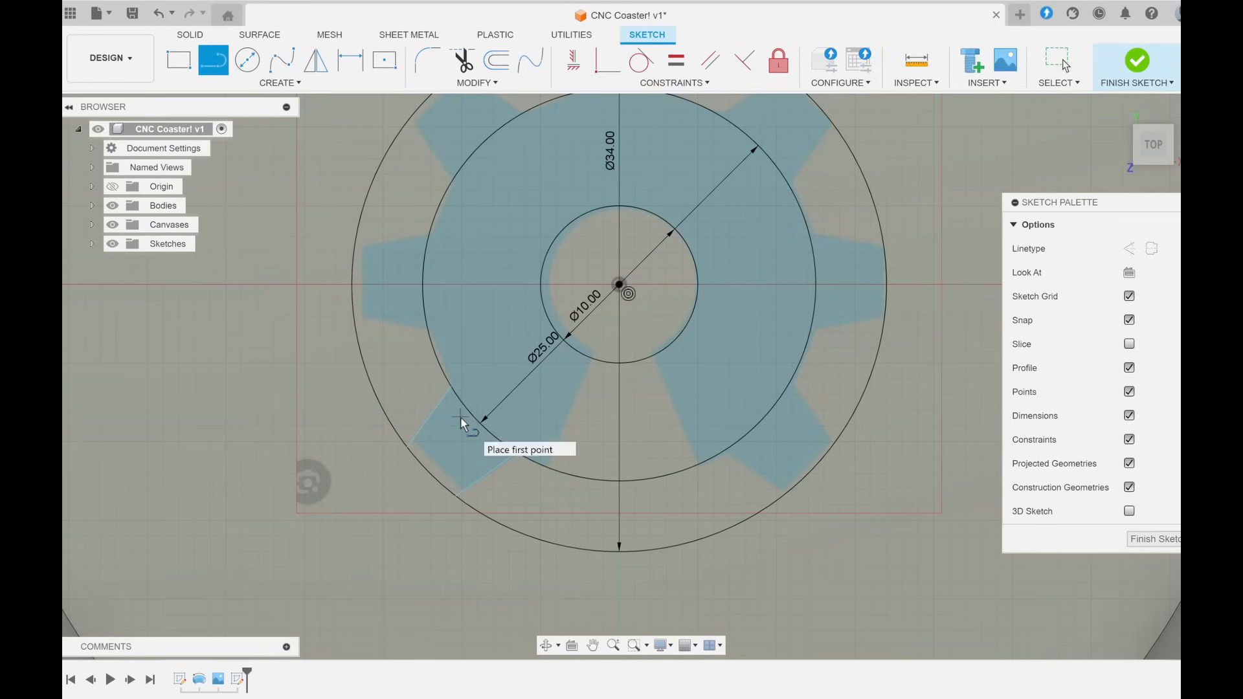
{"action": "key", "text": "Escape"}
- Inspect the two side lines of the lower-left tooth and how the profile matches the logo
{"action": "scroll", "coordinate": [461, 486], "scroll_direction": "up", "scroll_amount": 1}
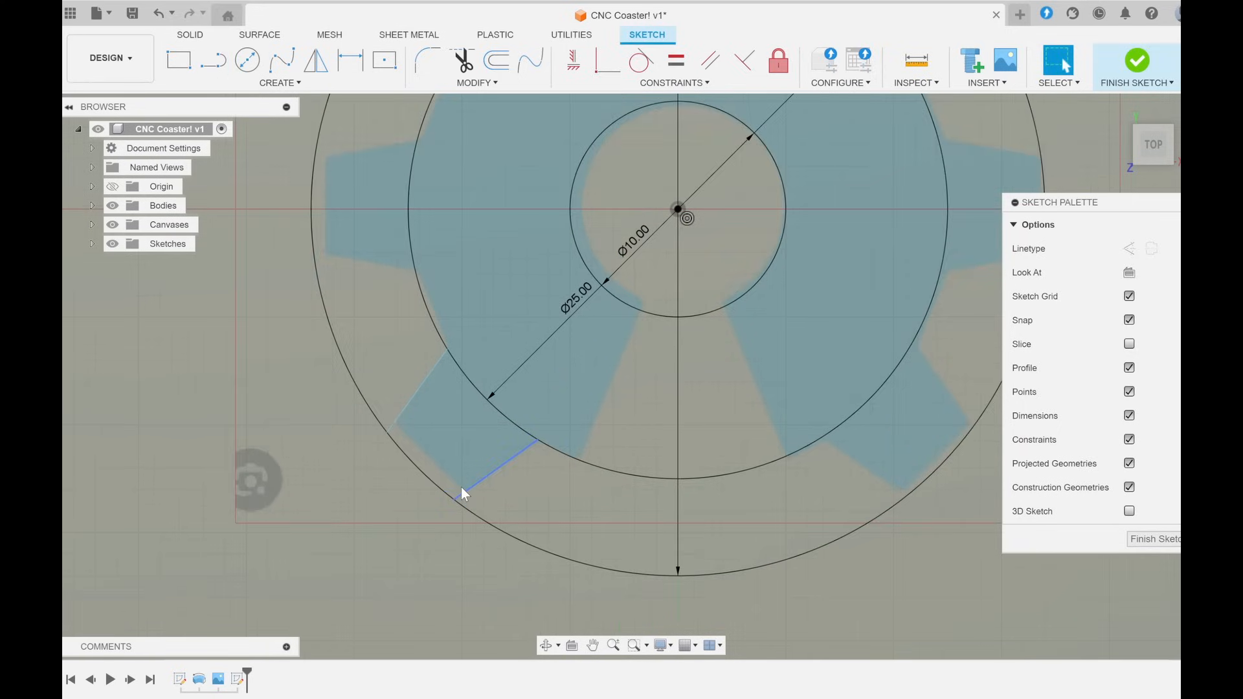
{"action": "left_click", "coordinate": [461, 487]}
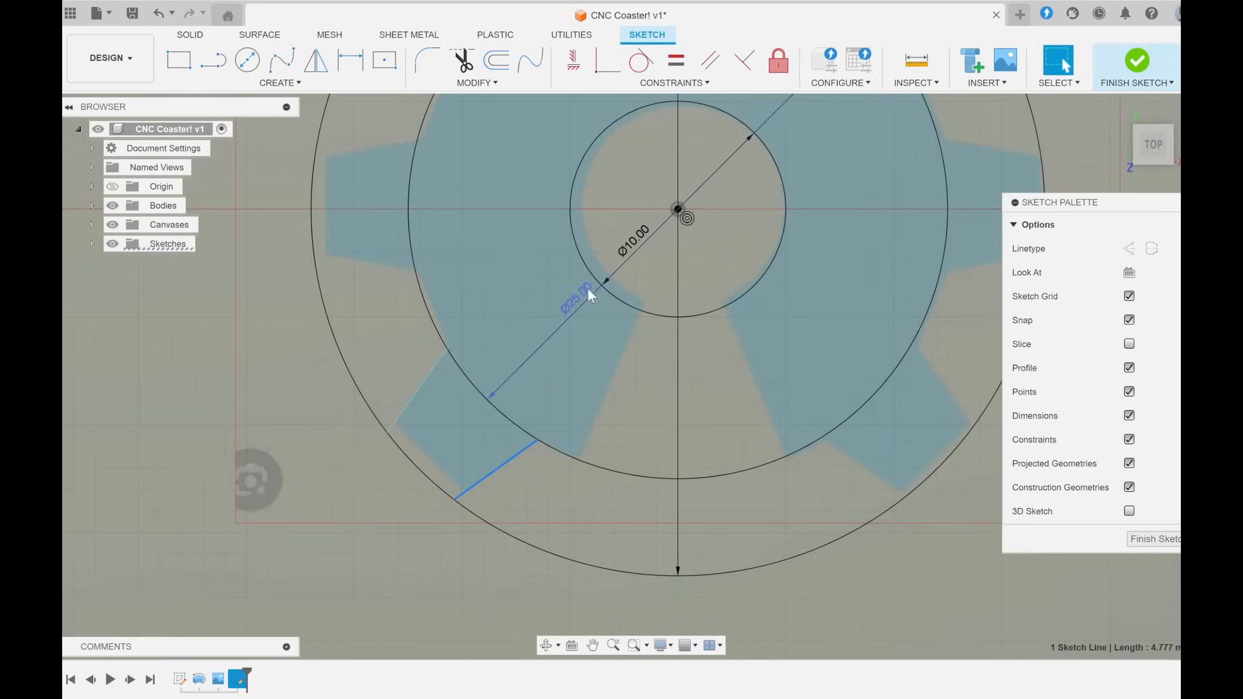
{"action": "middle_click_drag", "start_coordinate": [587, 289], "coordinate": [597, 370]}
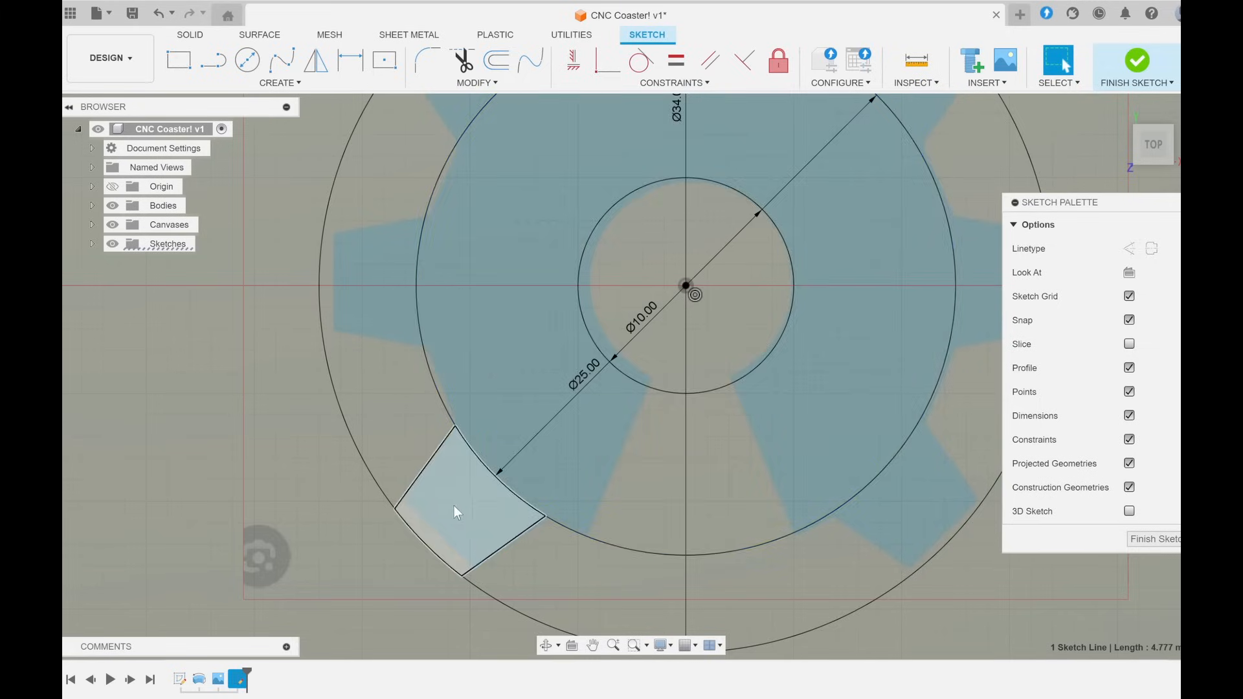
{"action": "key", "text": "Delete"}
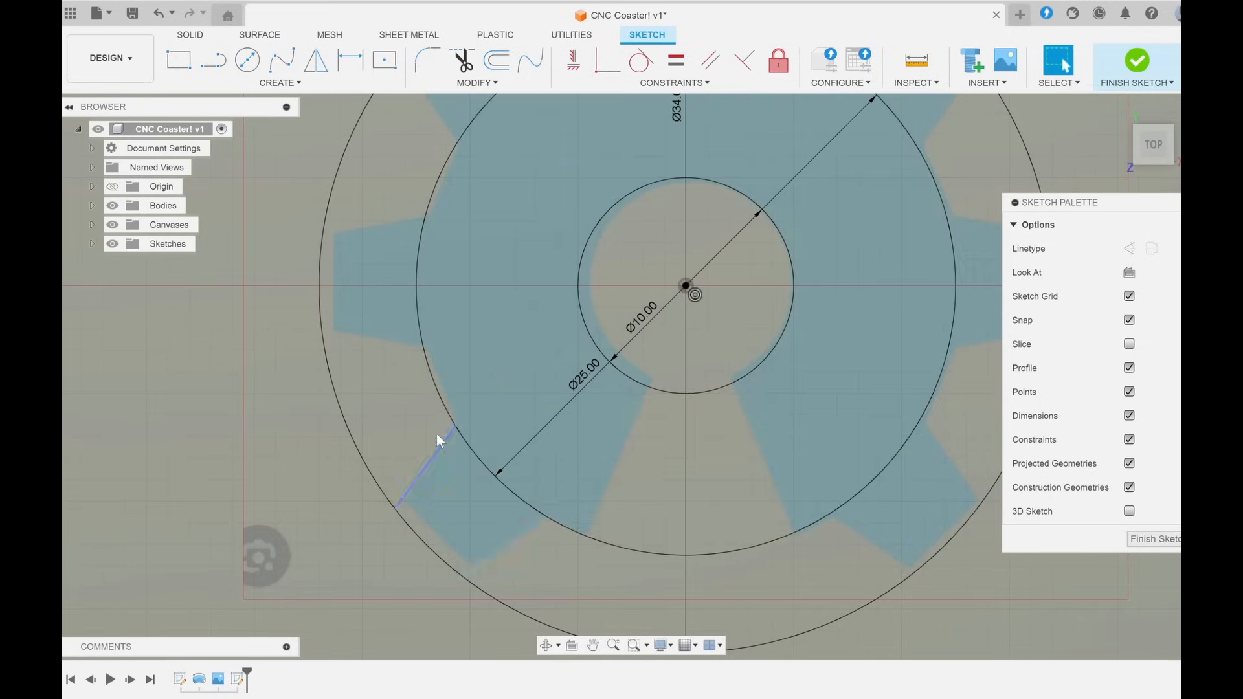
{"action": "left_click_drag", "start_coordinate": [427, 467], "coordinate": [426, 465]}
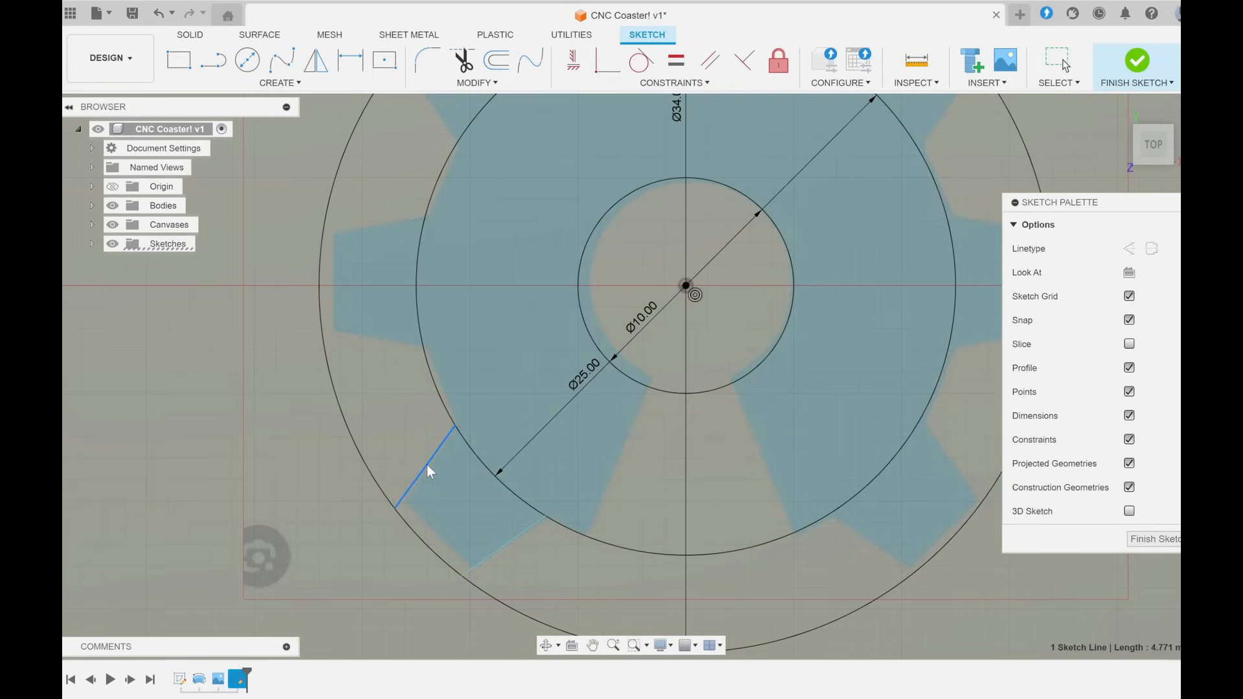
{"action": "left_click", "coordinate": [511, 534]}
{"action": "scroll", "coordinate": [448, 475], "scroll_direction": "down", "scroll_amount": 2}
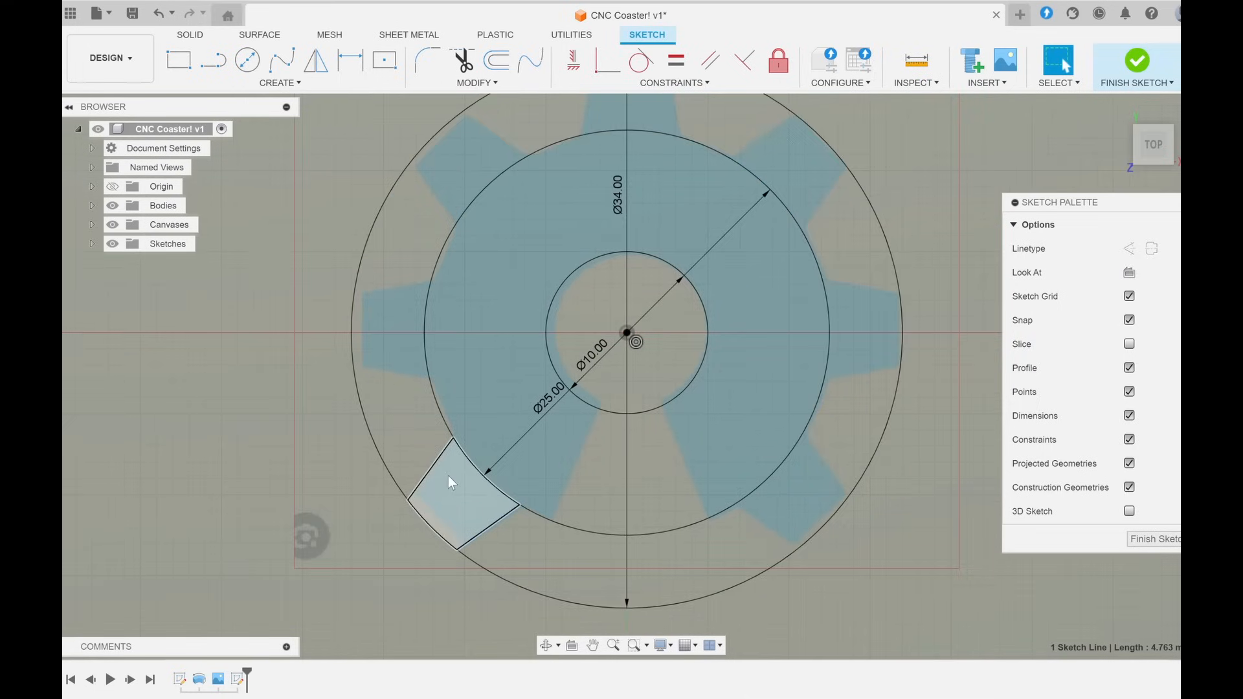
{"action": "scroll", "coordinate": [420, 574], "scroll_direction": "up", "scroll_amount": 1}
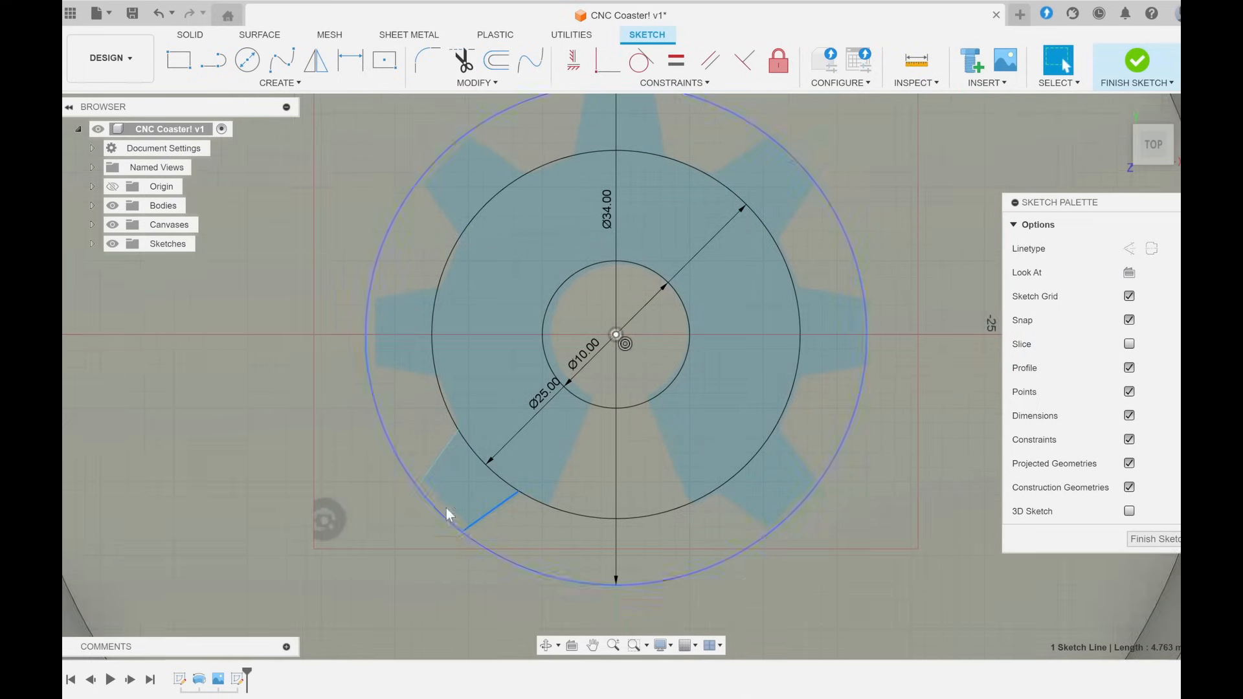
- Set the tooth root circle's diameter to 24 mm
{"action": "double_click", "coordinate": [554, 387]}
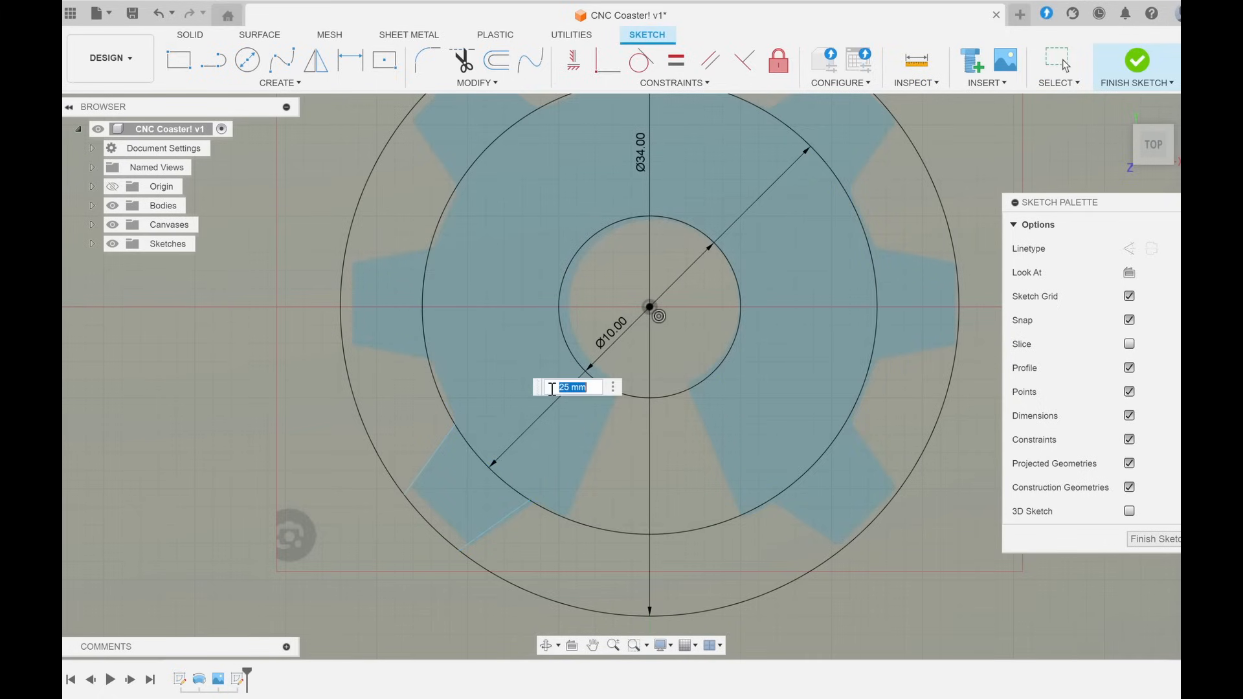
{"action": "type", "text": "24"}
{"action": "key", "text": "Return"}
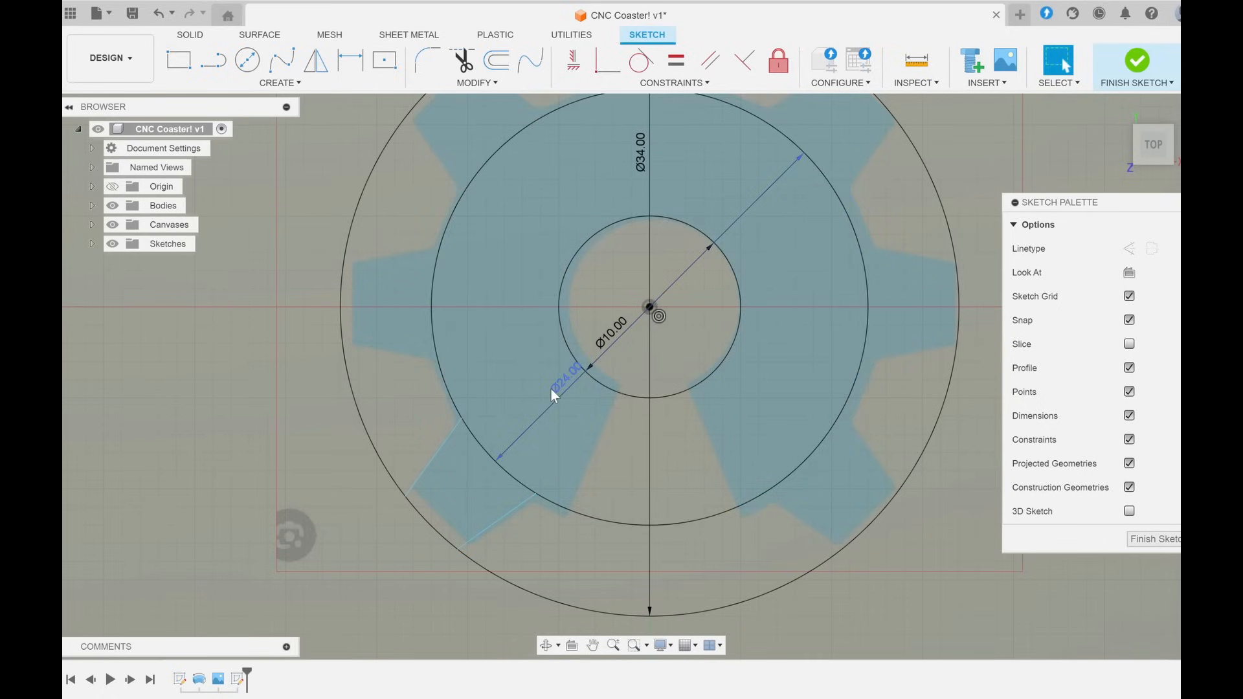
{"action": "left_click", "coordinate": [512, 514]}
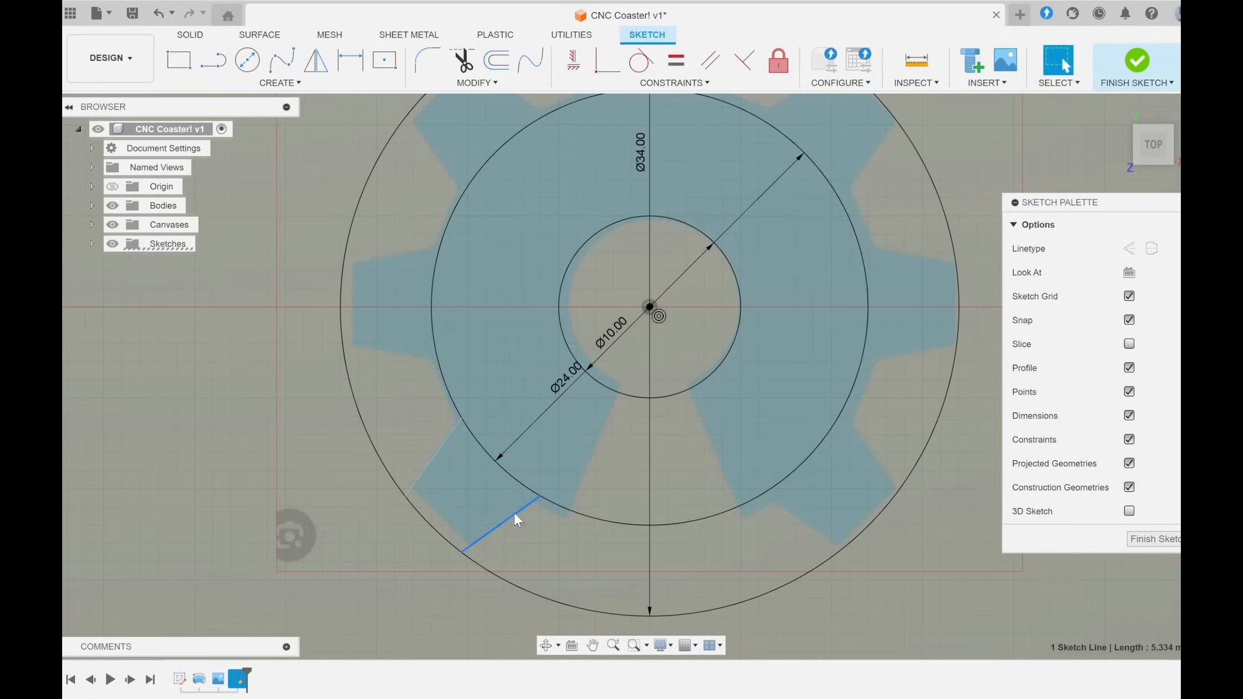
{"action": "key", "text": "Delete"}
- Sketch a line along the left edge of the logo's lower slot, from the 24 mm circle to the 10 mm circle
{"action": "key", "text": "l"}
{"action": "scroll", "coordinate": [535, 516], "scroll_direction": "up", "scroll_amount": 2}
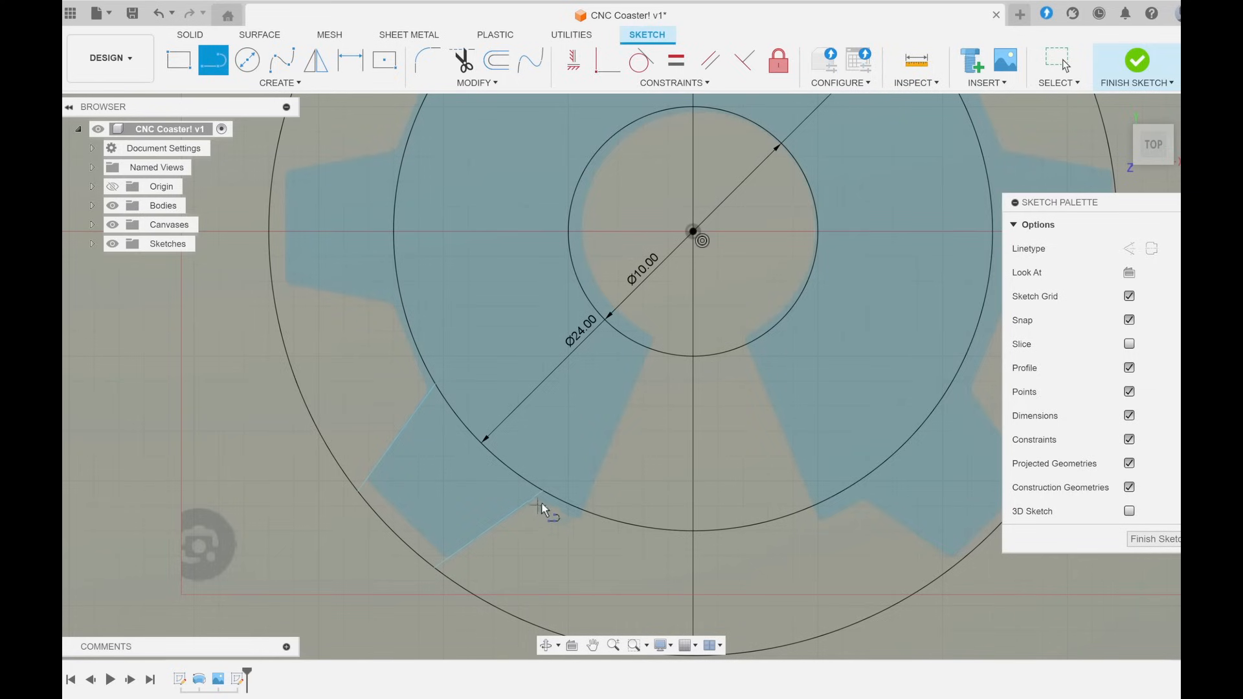
{"action": "left_click", "coordinate": [582, 510]}
{"action": "left_click", "coordinate": [650, 350]}
{"action": "scroll", "coordinate": [673, 386], "scroll_direction": "down", "scroll_amount": 2}
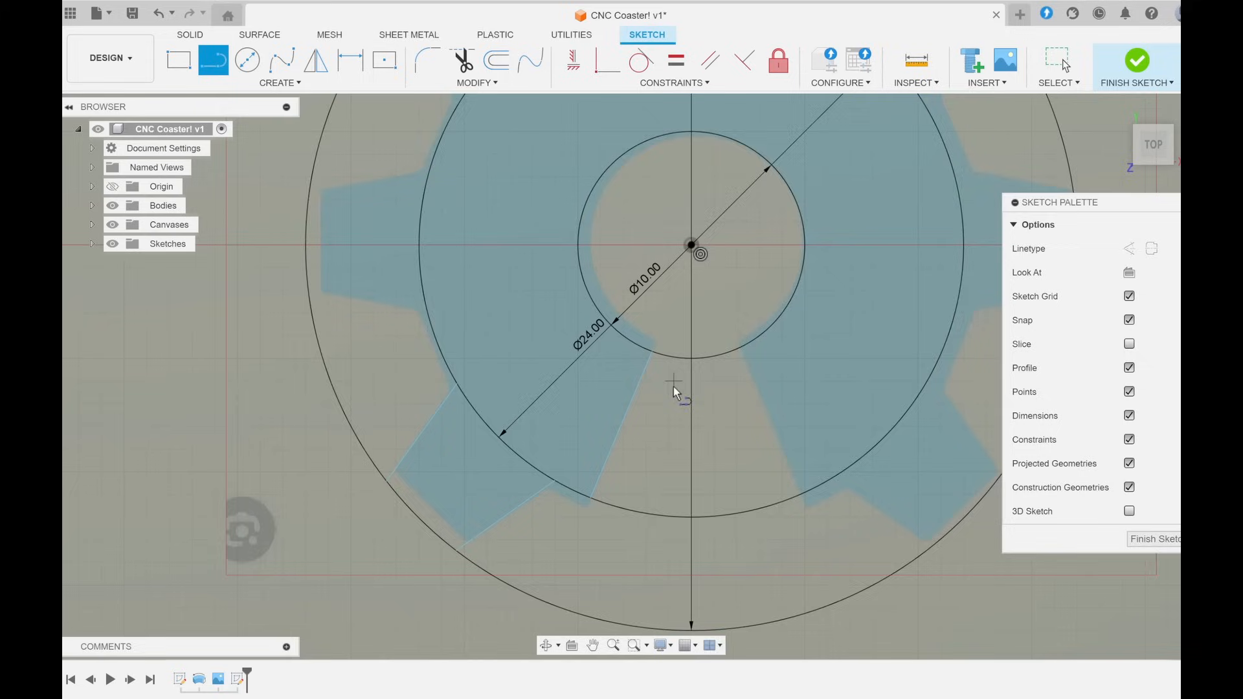
- Mirror the left edge line of the logo's lower slot about the vertical axis through the origin
{"action": "key", "text": "Escape"}
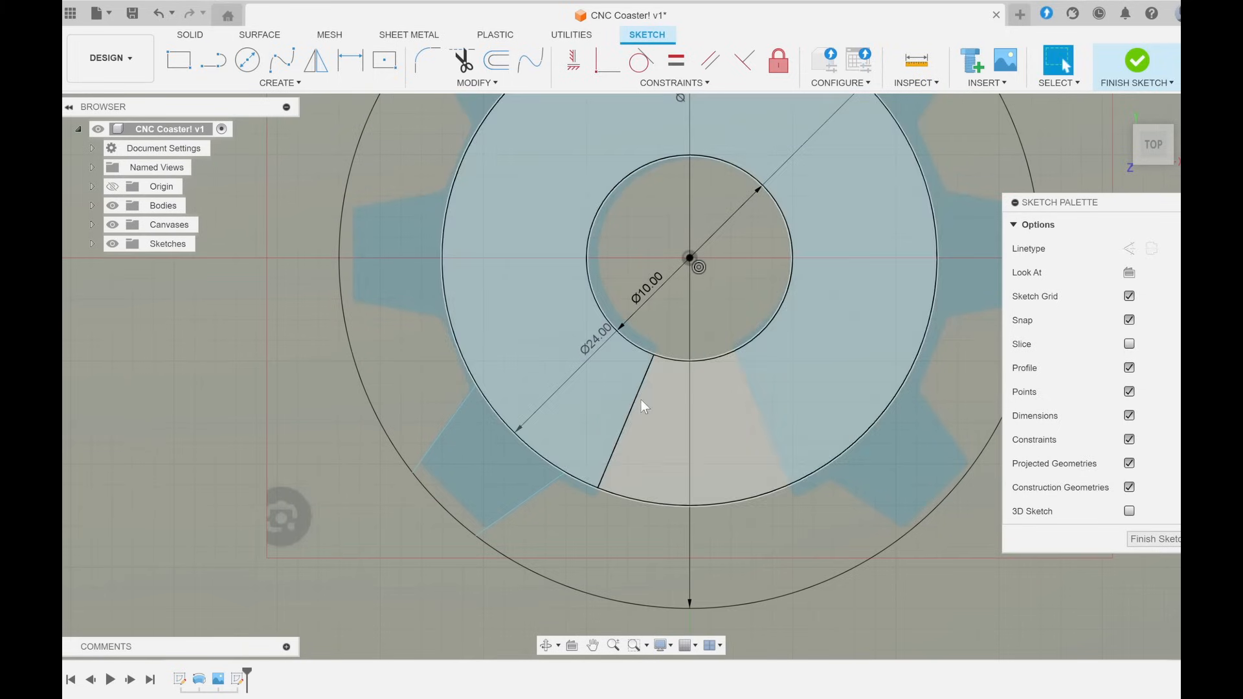
{"action": "left_click", "coordinate": [631, 396]}
{"action": "scroll", "coordinate": [634, 396], "scroll_direction": "down", "scroll_amount": 2}
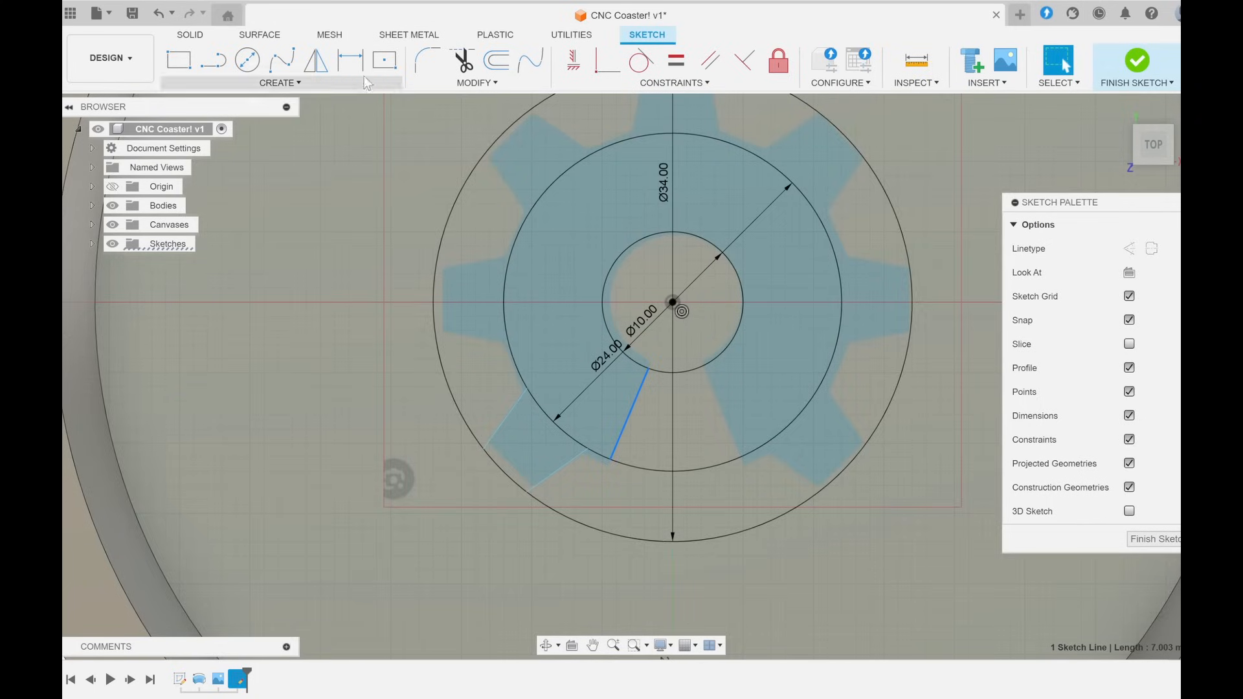
{"action": "left_click", "coordinate": [315, 59]}
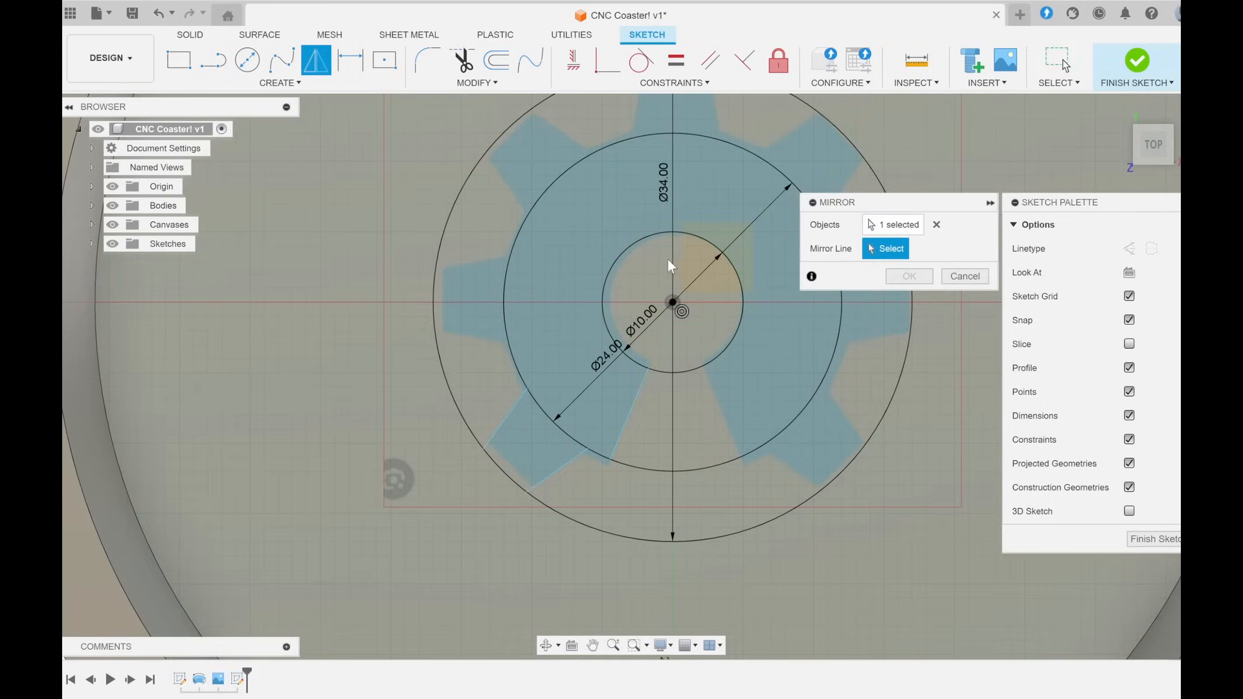
{"action": "left_click", "coordinate": [672, 260]}
{"action": "left_click", "coordinate": [909, 277]}
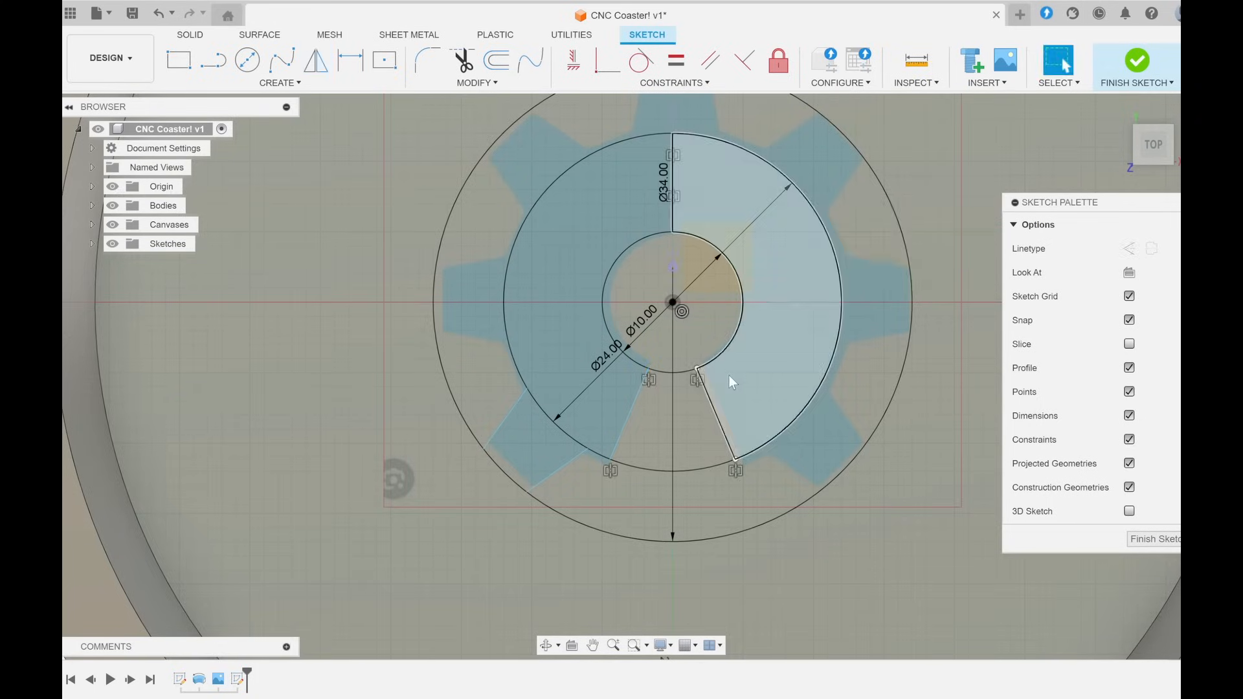
{"action": "scroll", "coordinate": [729, 376], "scroll_direction": "up", "scroll_amount": 2}
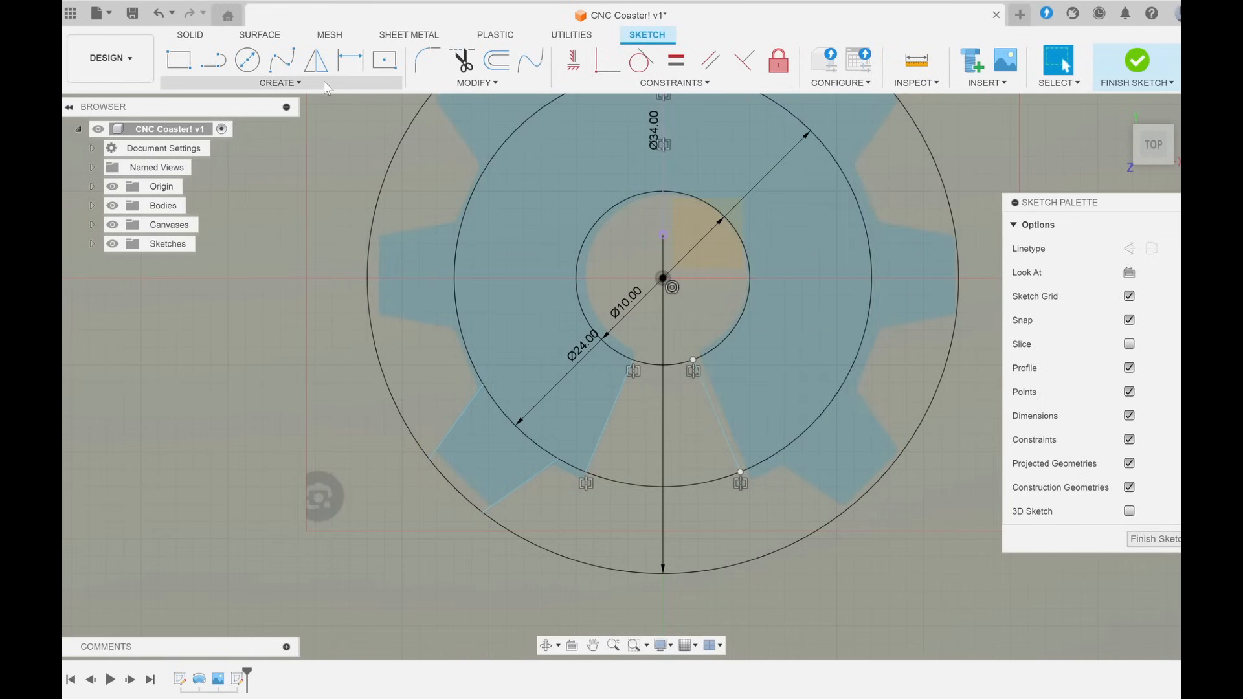
- Set up a circular pattern of the lower-left tooth's two side lines around the circles' common center point
{"action": "left_click", "coordinate": [327, 86]}
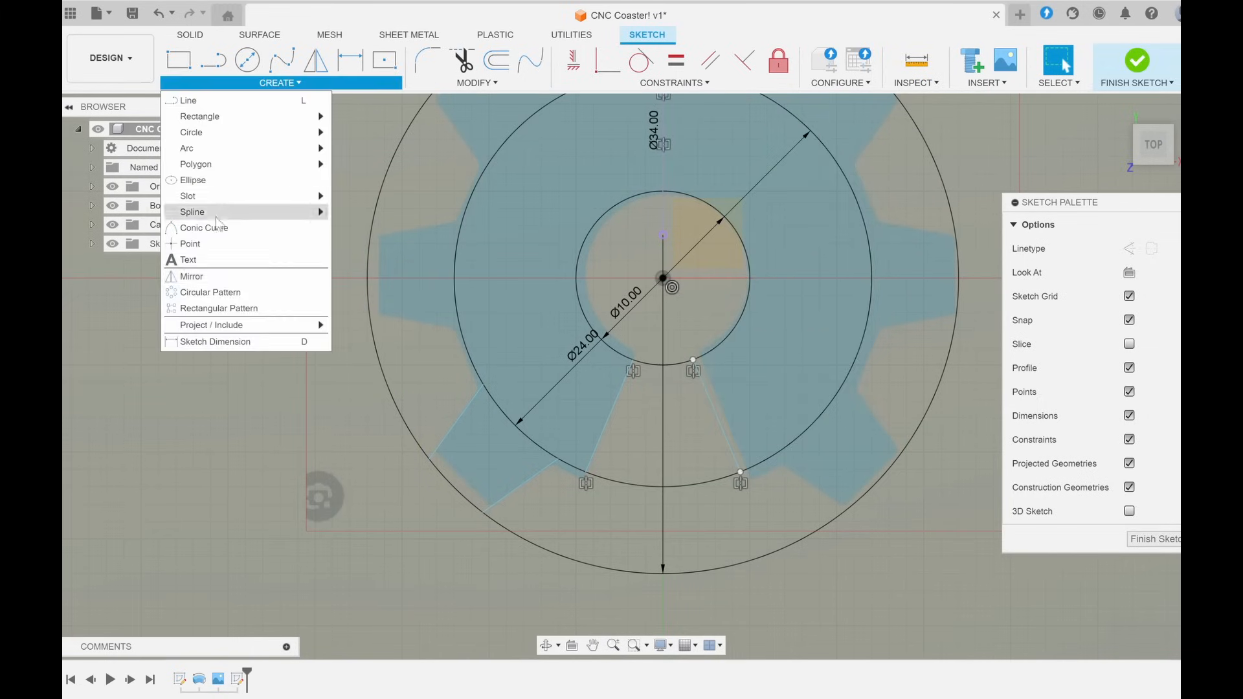
{"action": "left_click", "coordinate": [223, 282]}
{"action": "left_click", "coordinate": [465, 409]}
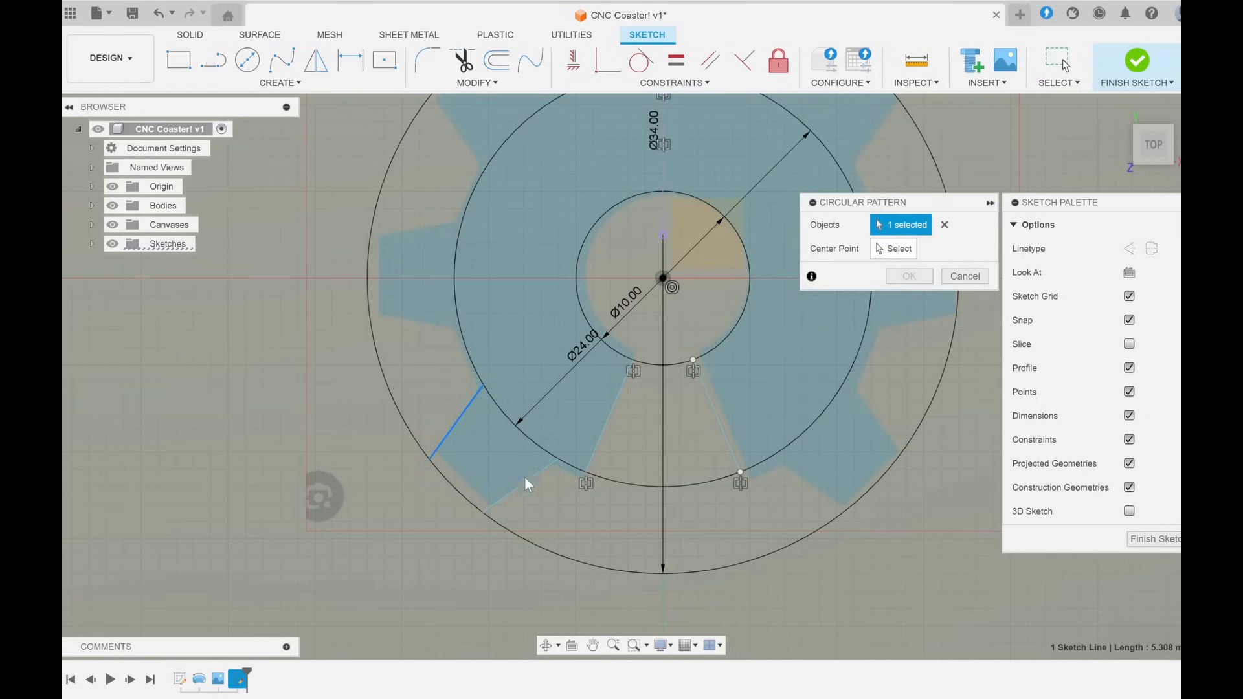
{"action": "left_click", "coordinate": [525, 479]}
{"action": "left_click", "coordinate": [893, 248]}
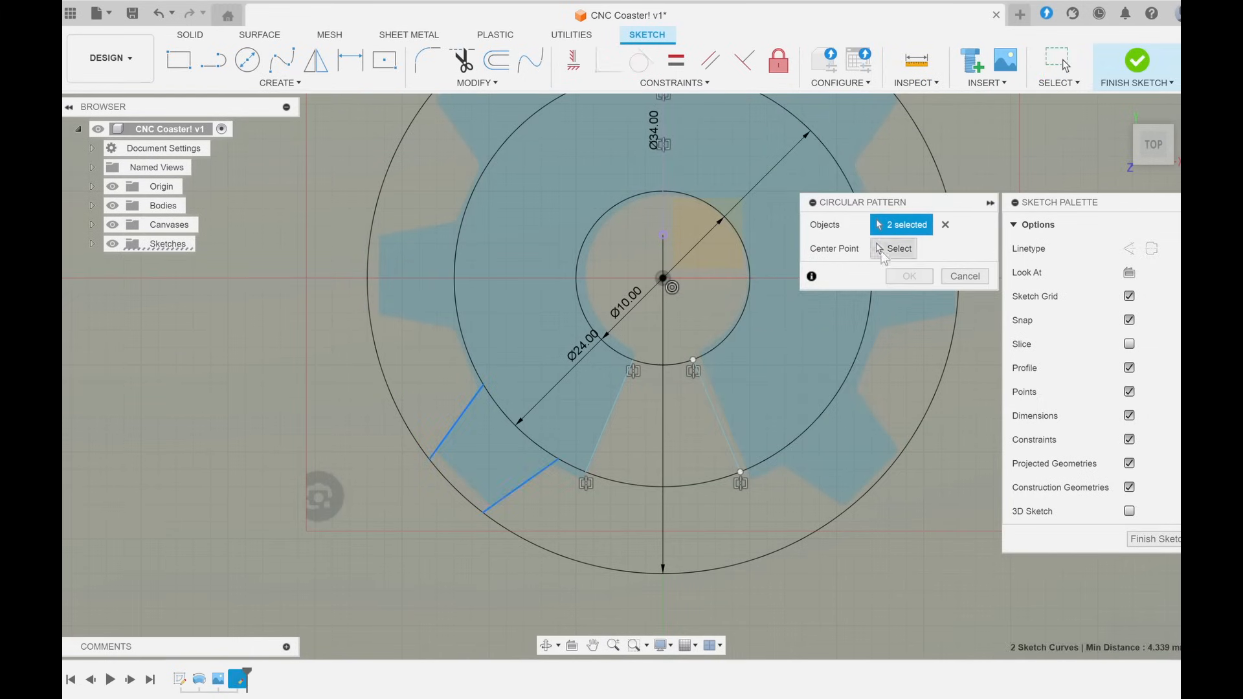
{"action": "left_click", "coordinate": [663, 278]}
{"action": "scroll", "coordinate": [616, 339], "scroll_direction": "down", "scroll_amount": 4}
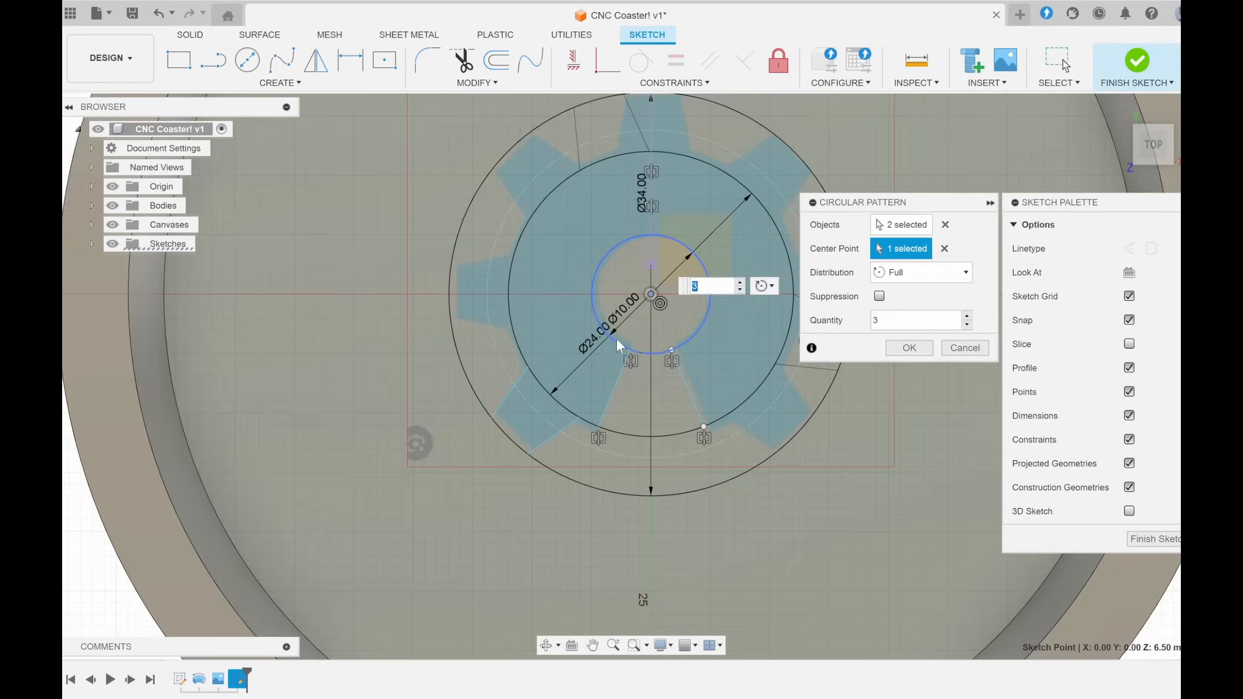
{"action": "left_click", "coordinate": [740, 283]}
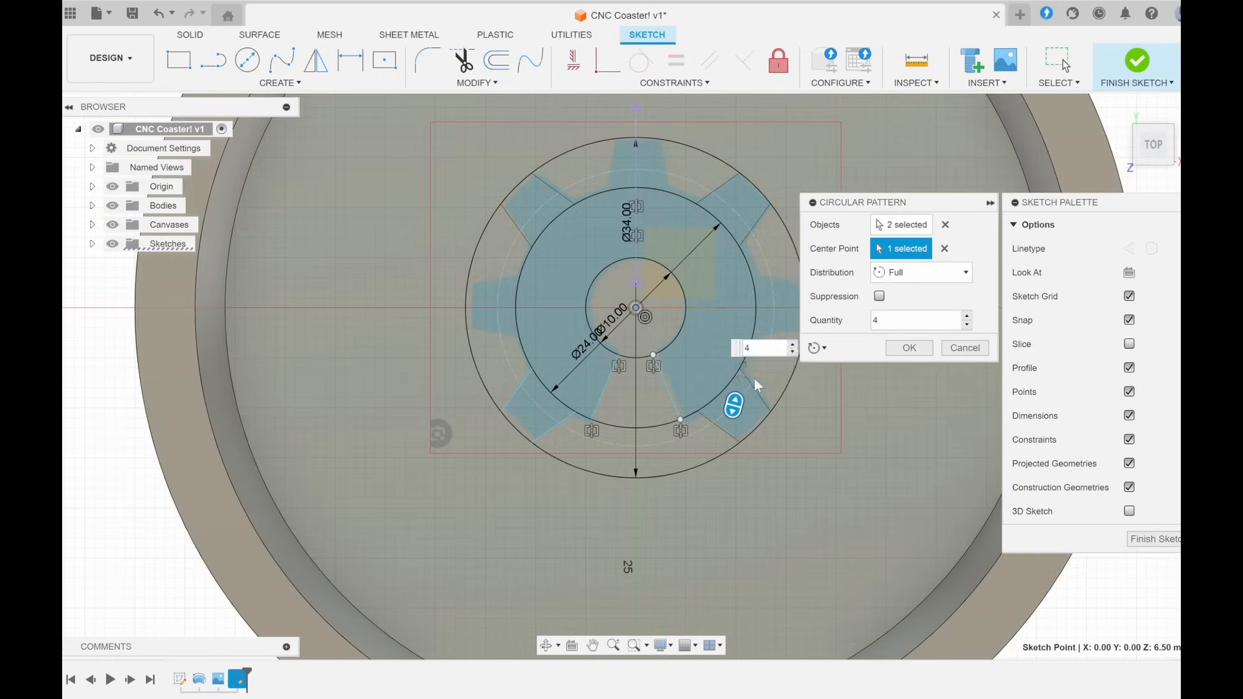
- Give the circular pattern a partial distribution with a 300 degree angle and a quantity of 7
{"action": "left_click", "coordinate": [912, 272]}
{"action": "left_click", "coordinate": [915, 311]}
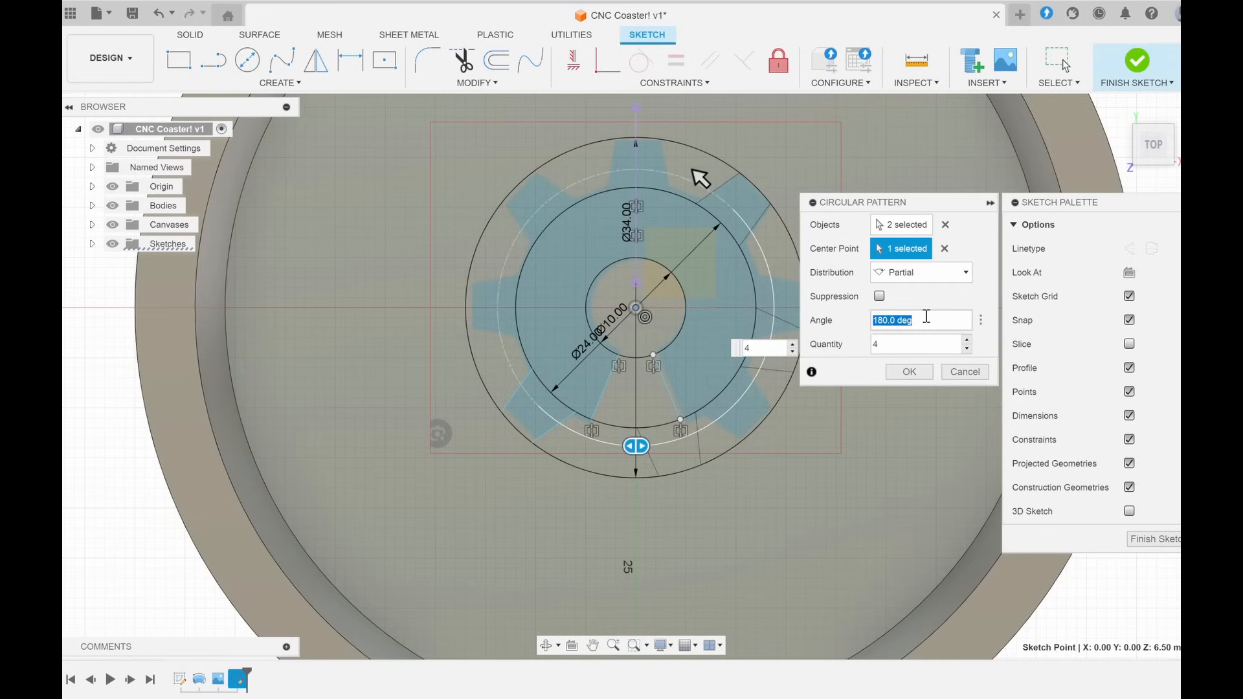
{"action": "type", "text": "3"}
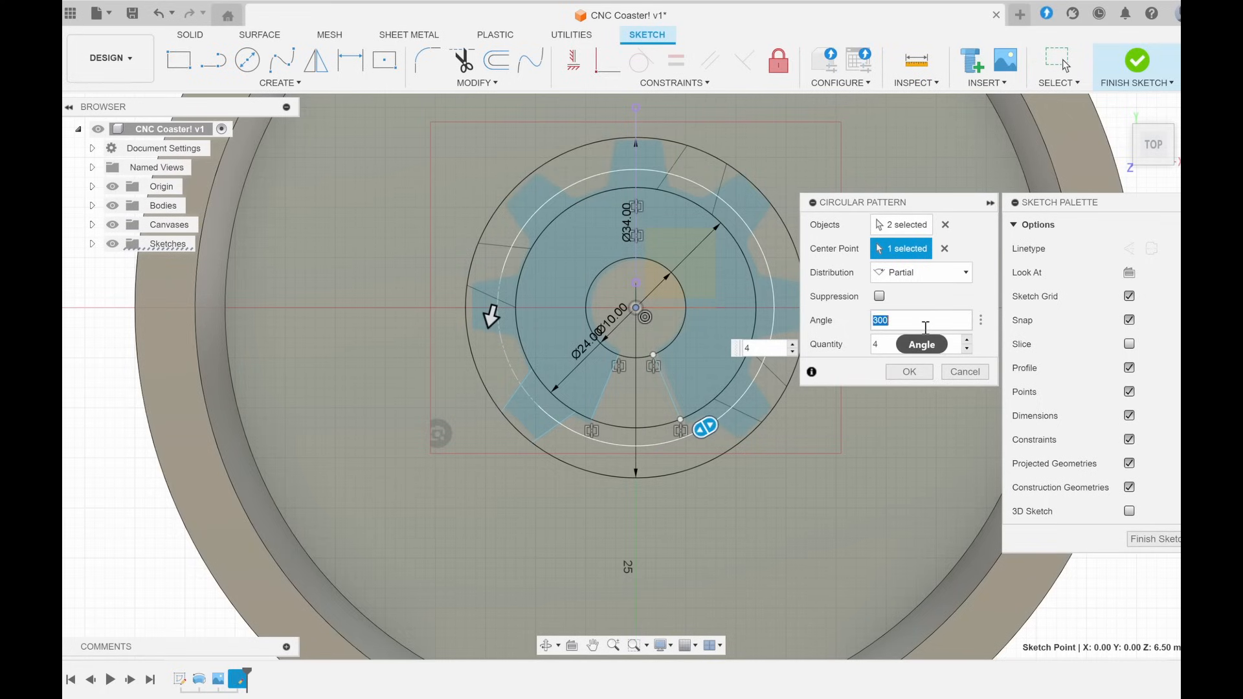
{"action": "type", "text": "30"}
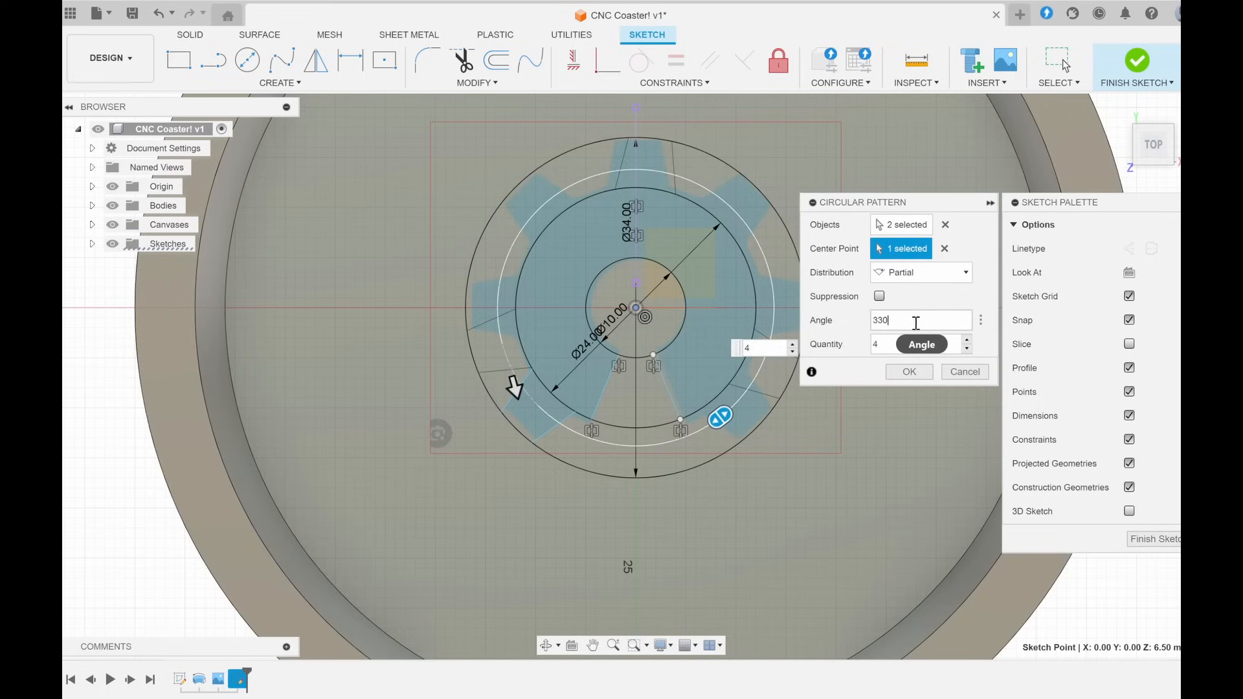
{"action": "left_click", "coordinate": [967, 339]}
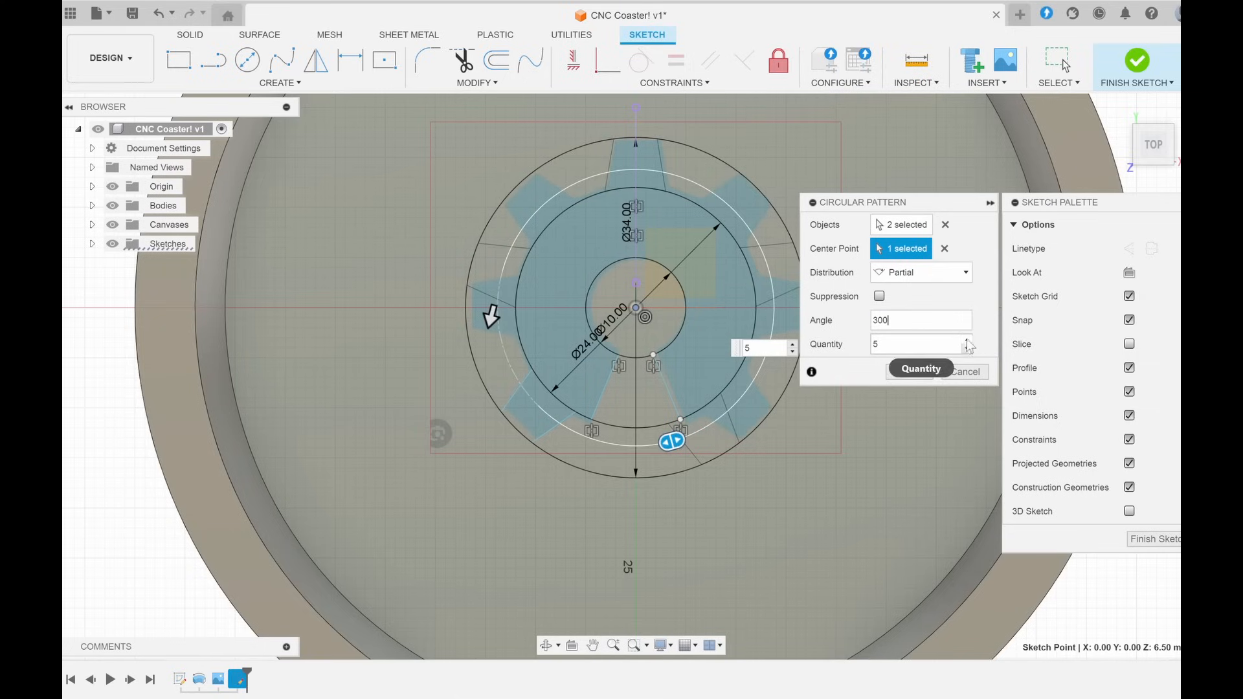
{"action": "left_click", "coordinate": [967, 339]}
{"action": "left_click", "coordinate": [967, 340]}
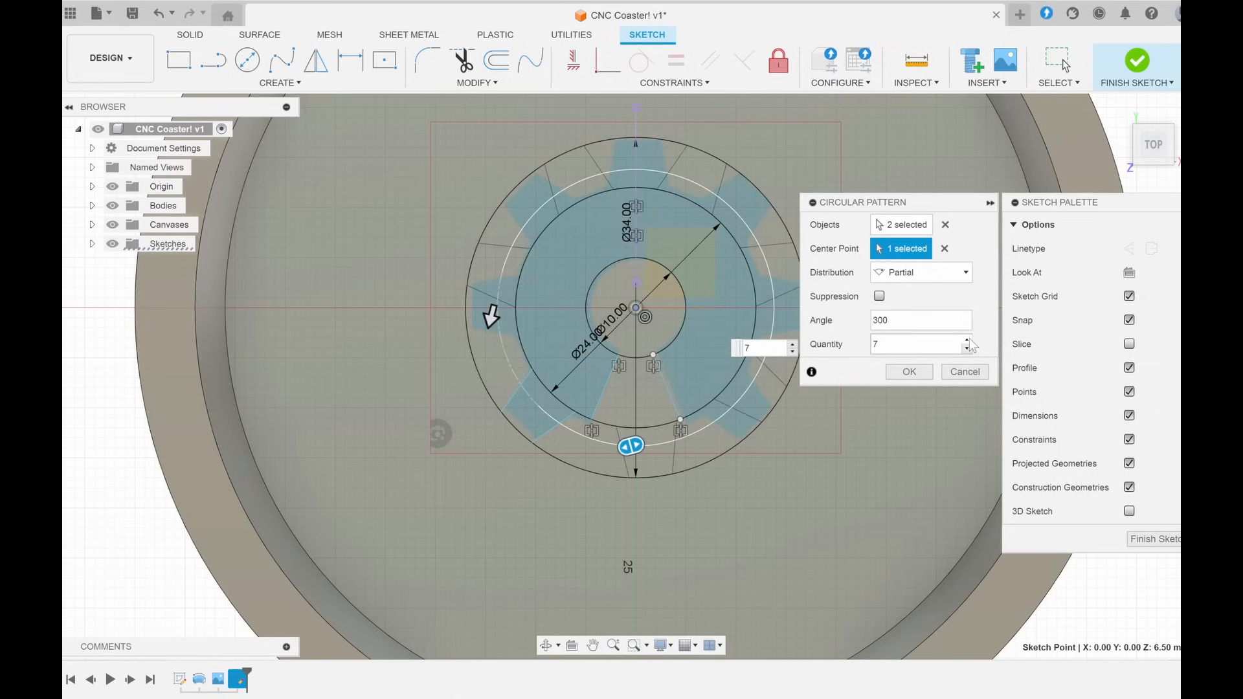
{"action": "left_click", "coordinate": [968, 340]}
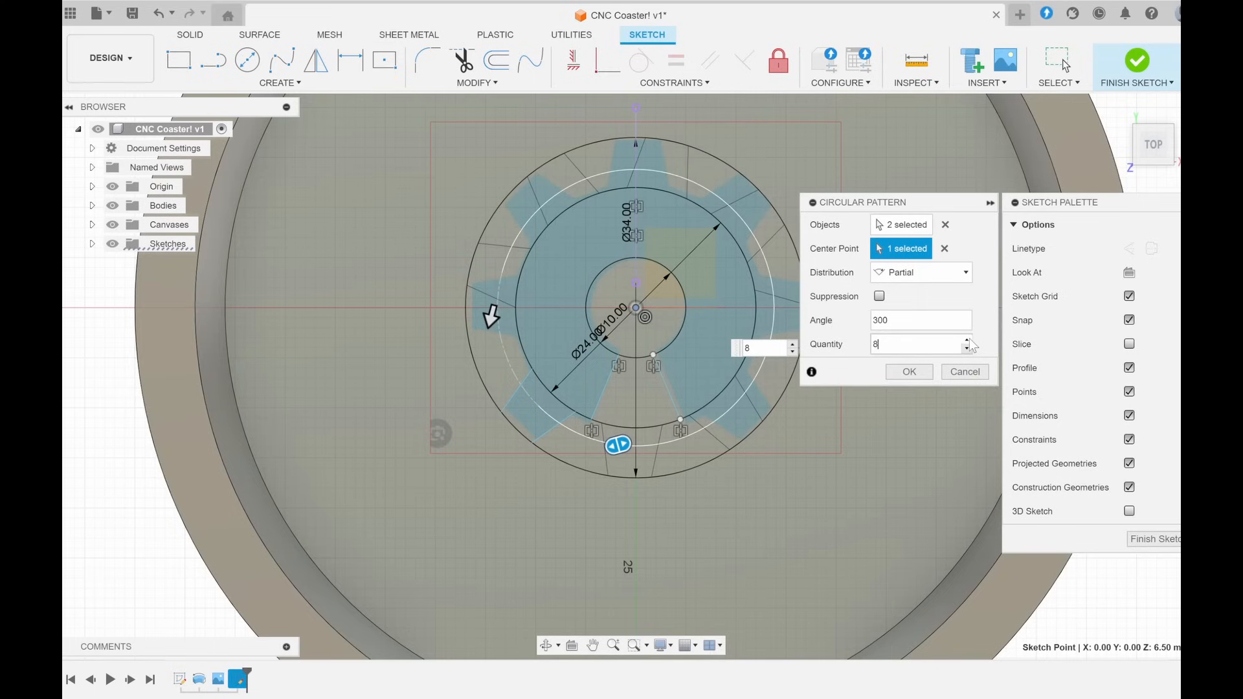
{"action": "left_click", "coordinate": [967, 349]}
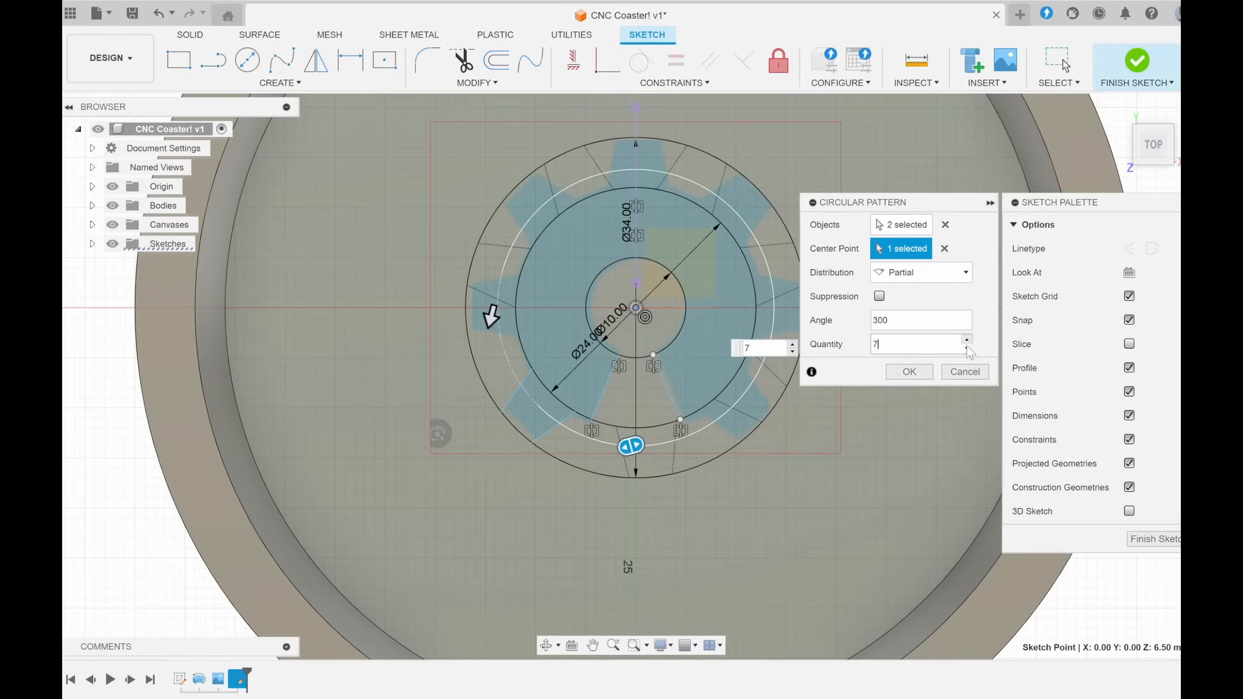
- Set the tooth pattern's angle to -270 degrees, keep a quantity of 7, and create the pattern
{"action": "double_click", "coordinate": [938, 323]}
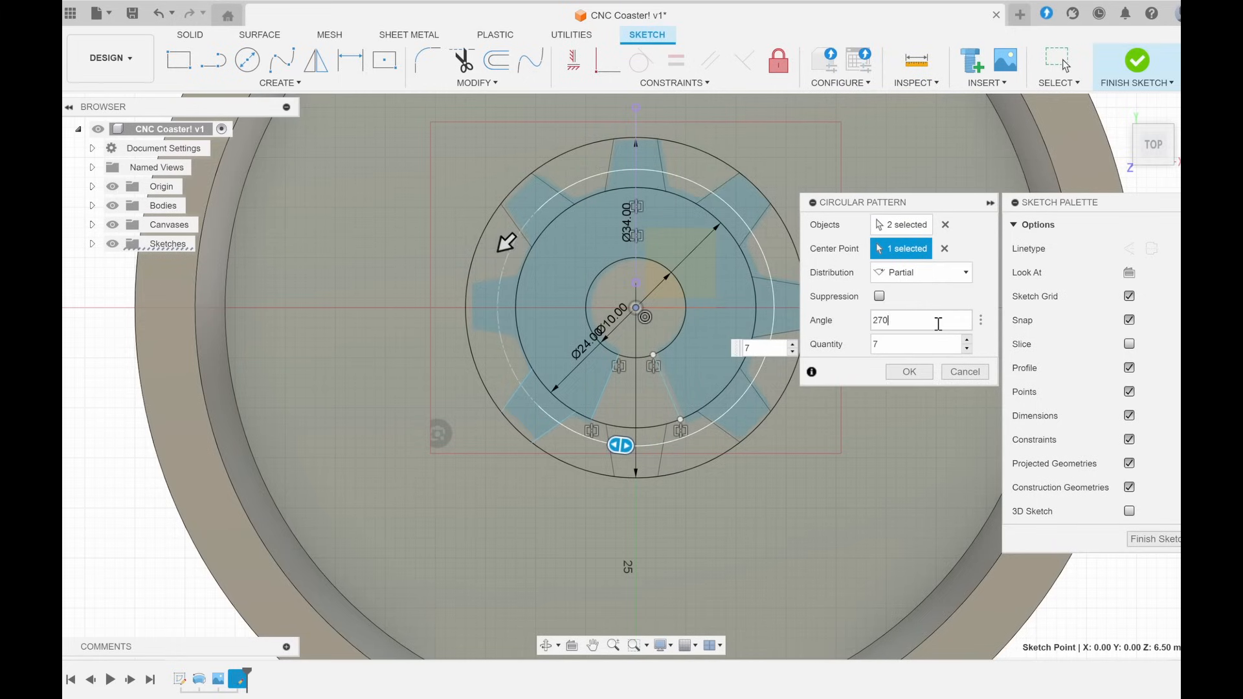
{"action": "left_click", "coordinate": [966, 339]}
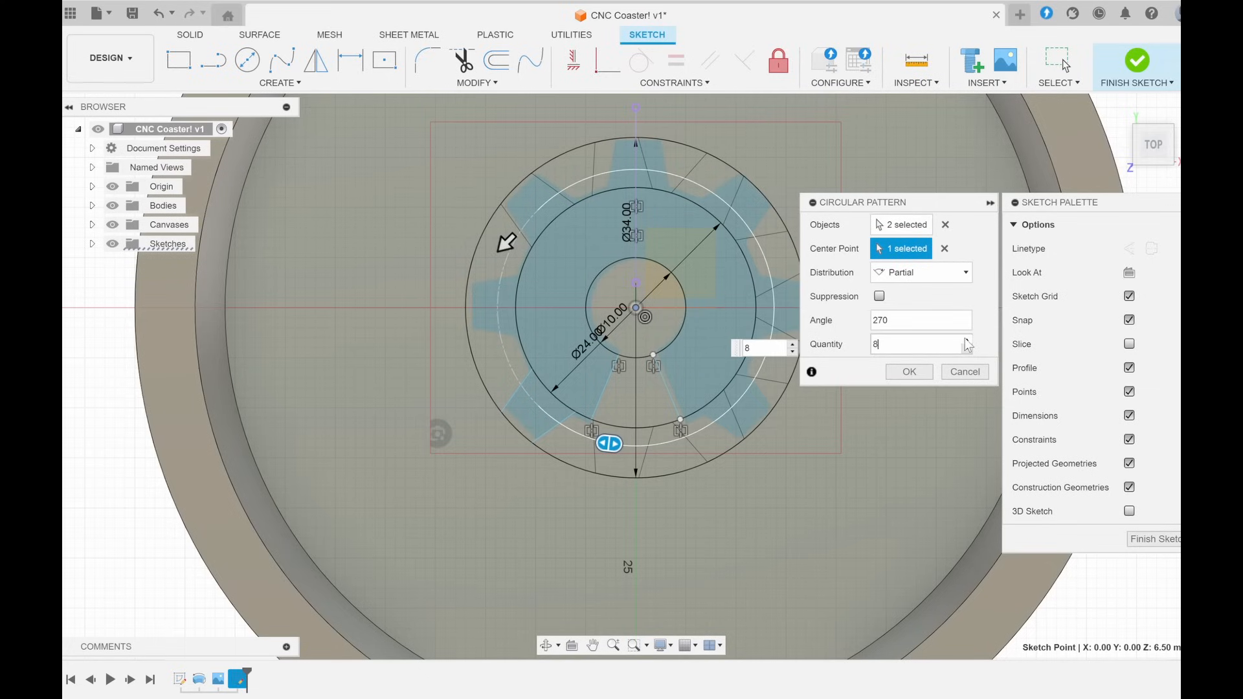
{"action": "left_click", "coordinate": [965, 349]}
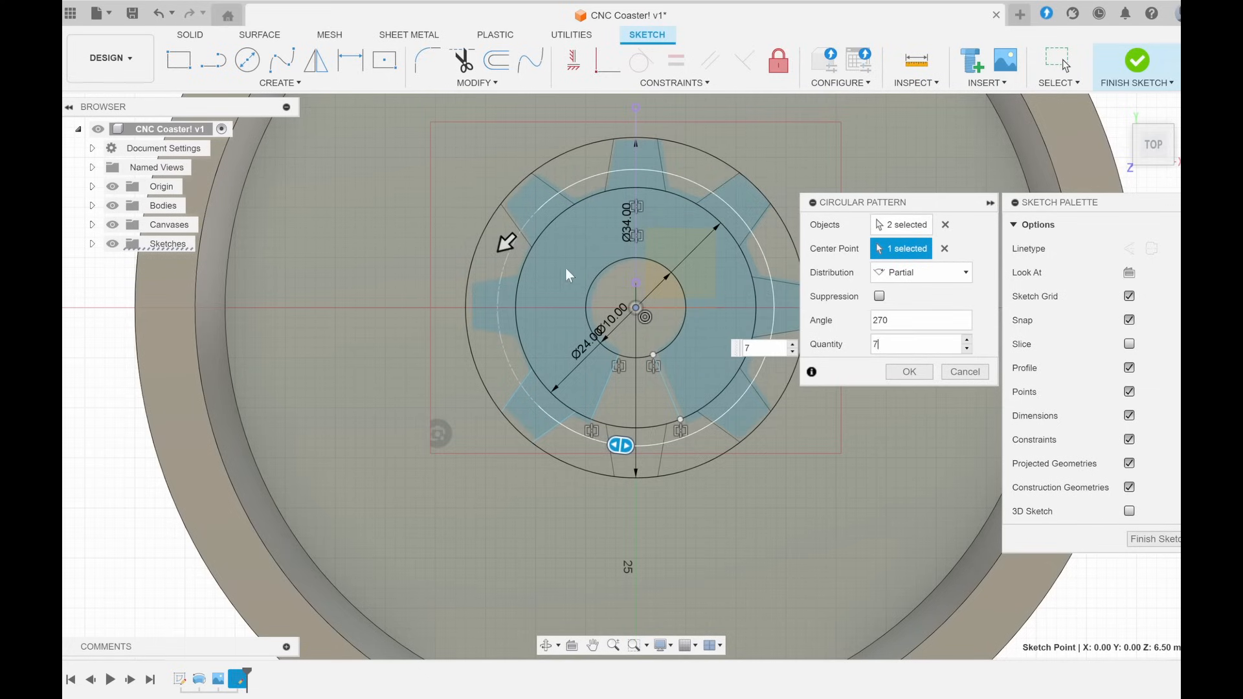
{"action": "left_click_drag", "start_coordinate": [506, 241], "coordinate": [701, 438]}
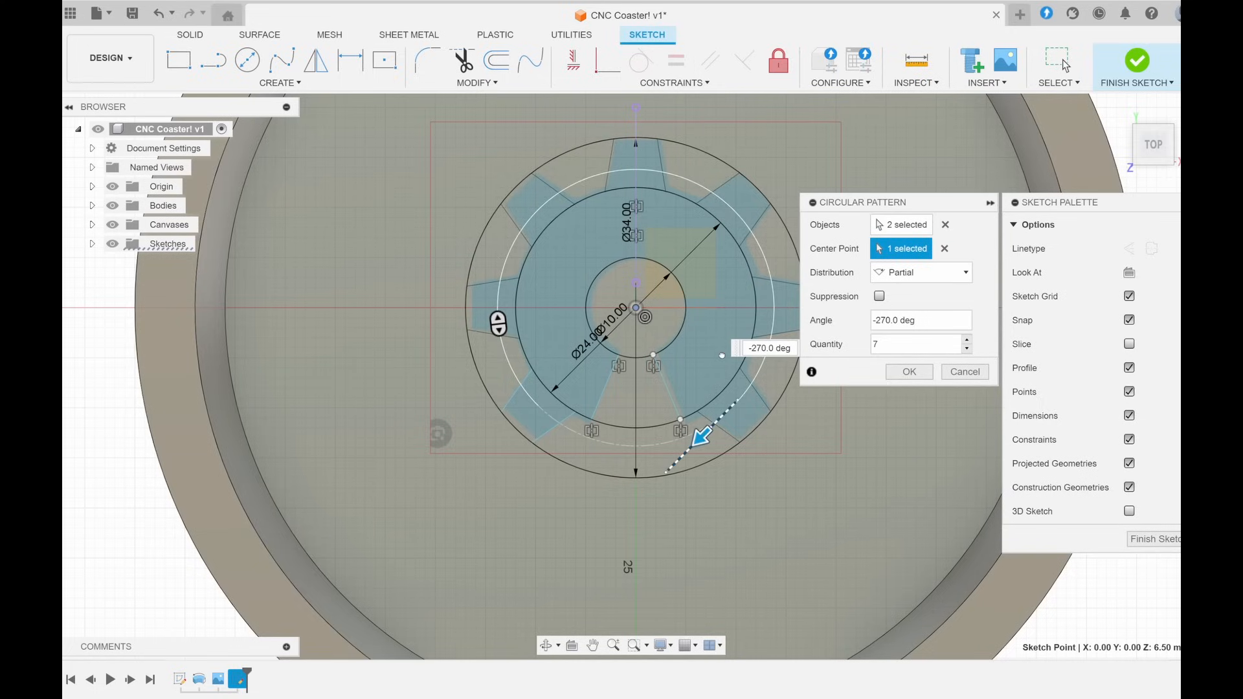
{"action": "left_click", "coordinate": [900, 371]}
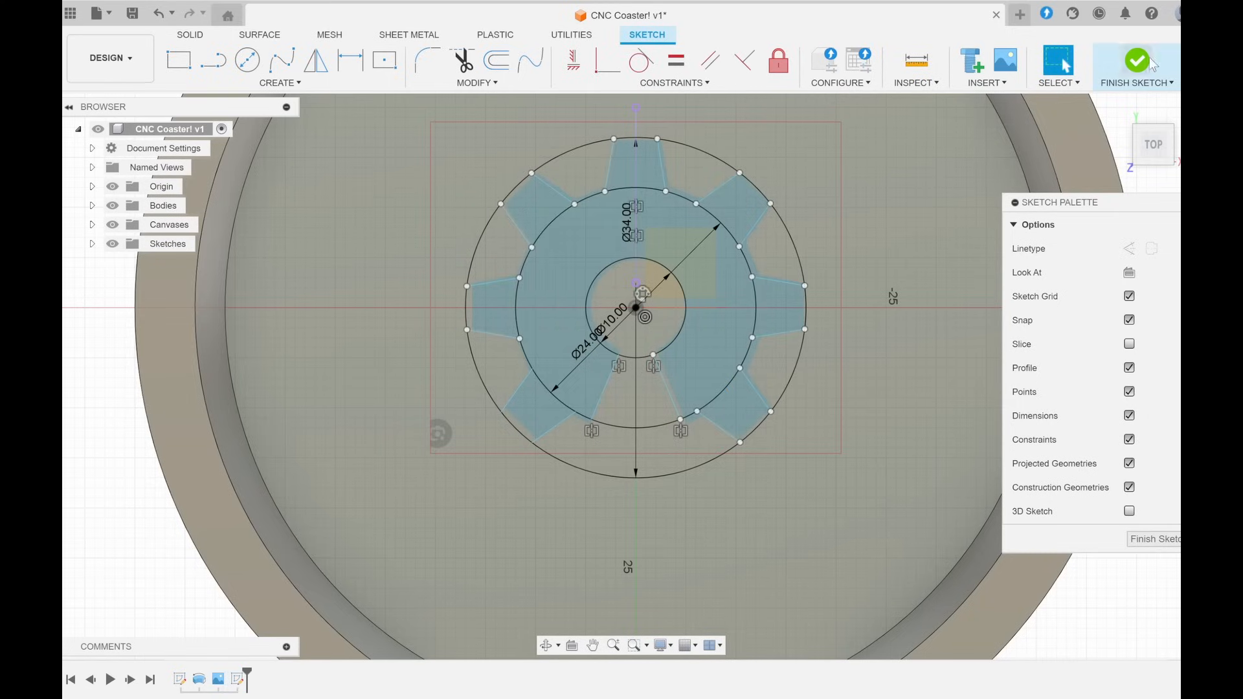
- Extrude both ring halves and all seven teeth of the gear -6.50 mm as a cut through the coaster, excluding the center and lower slot
{"action": "key", "text": "e"}
{"action": "left_click", "coordinate": [538, 321]}
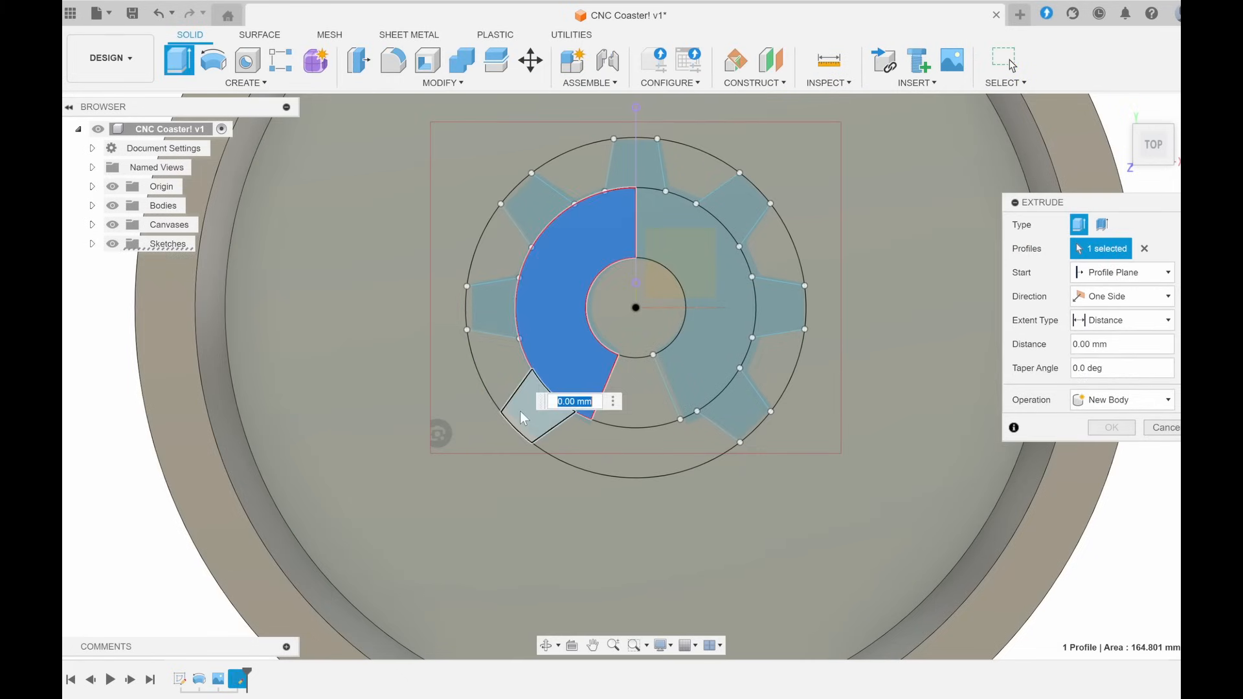
{"action": "left_click", "coordinate": [519, 410]}
{"action": "left_click", "coordinate": [504, 303]}
{"action": "left_click", "coordinate": [536, 208]}
{"action": "left_click", "coordinate": [649, 163]}
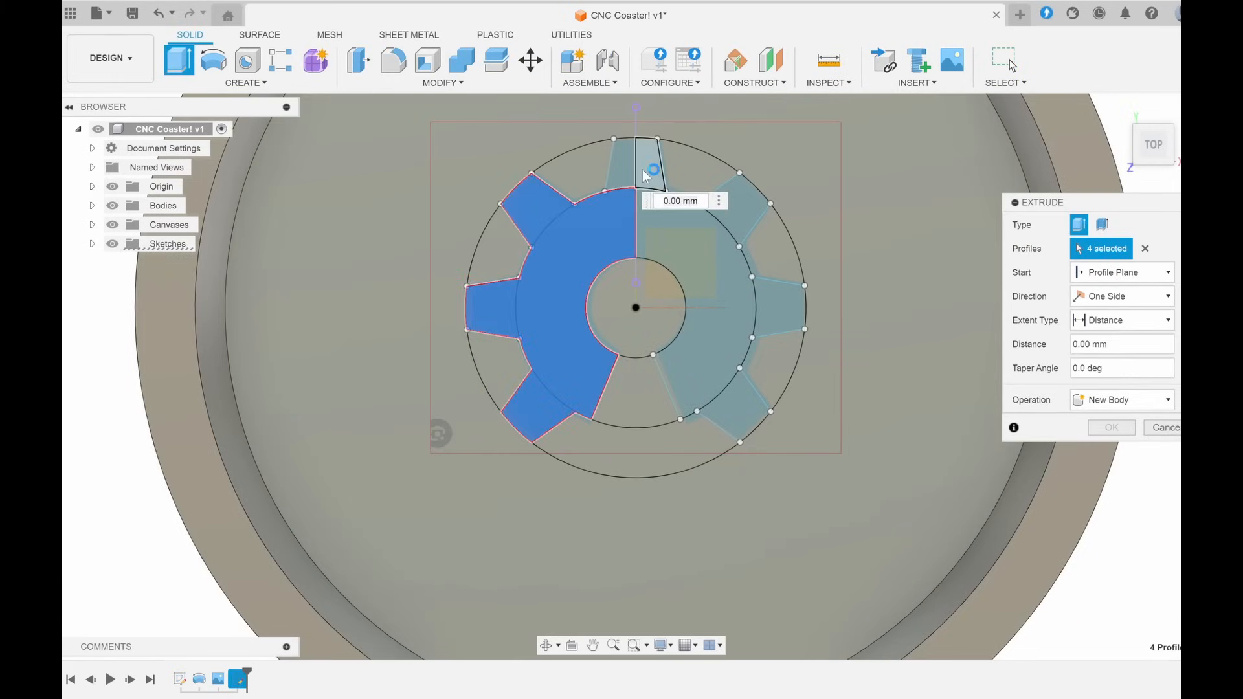
{"action": "left_click", "coordinate": [627, 173]}
{"action": "left_click", "coordinate": [731, 208]}
{"action": "left_click", "coordinate": [764, 318]}
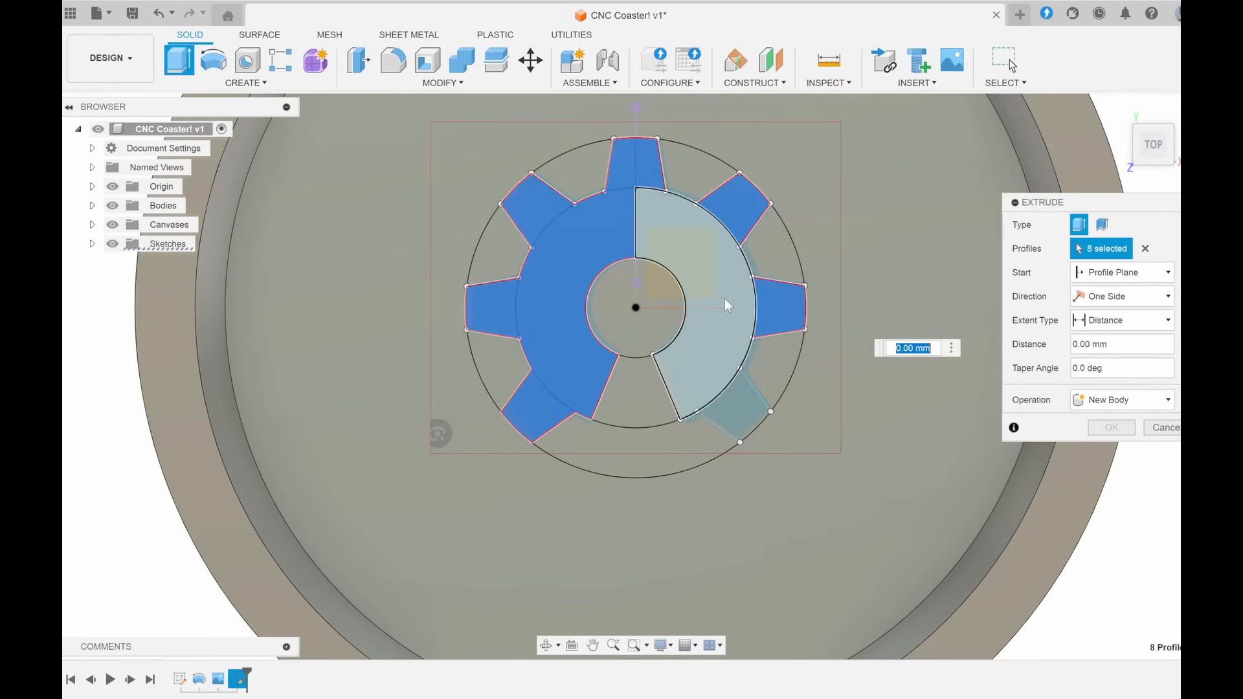
{"action": "left_click", "coordinate": [725, 298]}
{"action": "left_click", "coordinate": [732, 386]}
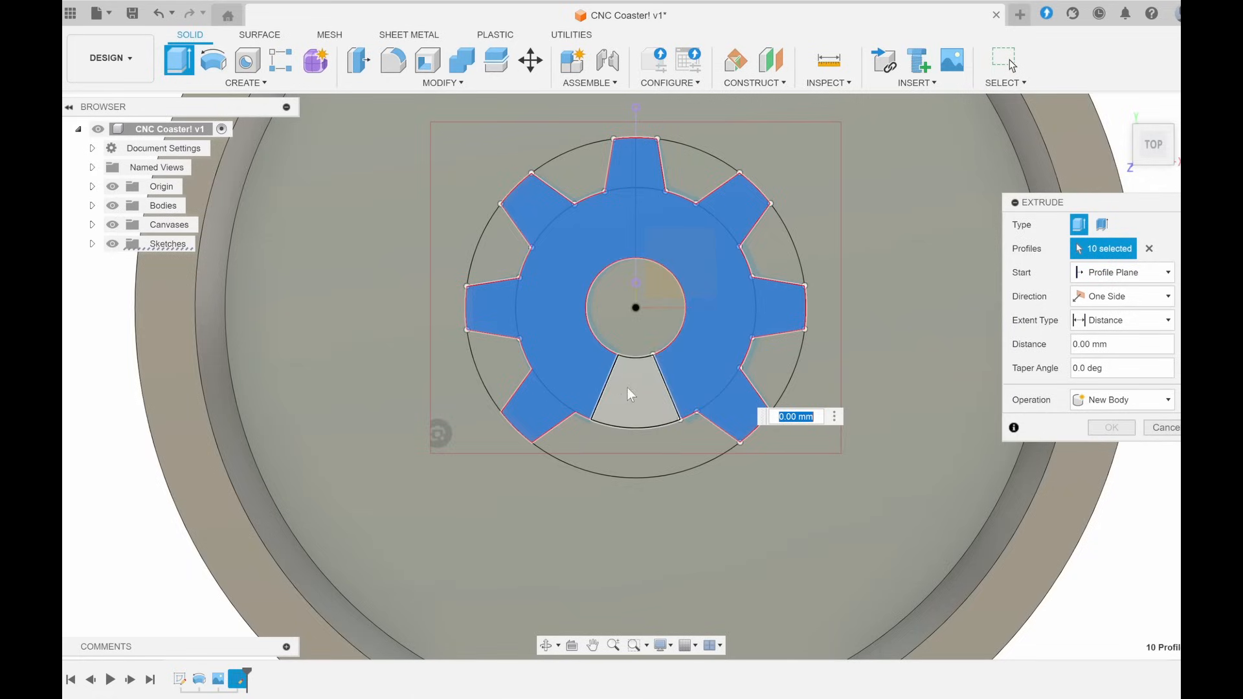
{"action": "middle_click_drag", "start_coordinate": [627, 387], "coordinate": [623, 200], "text": "shift"}
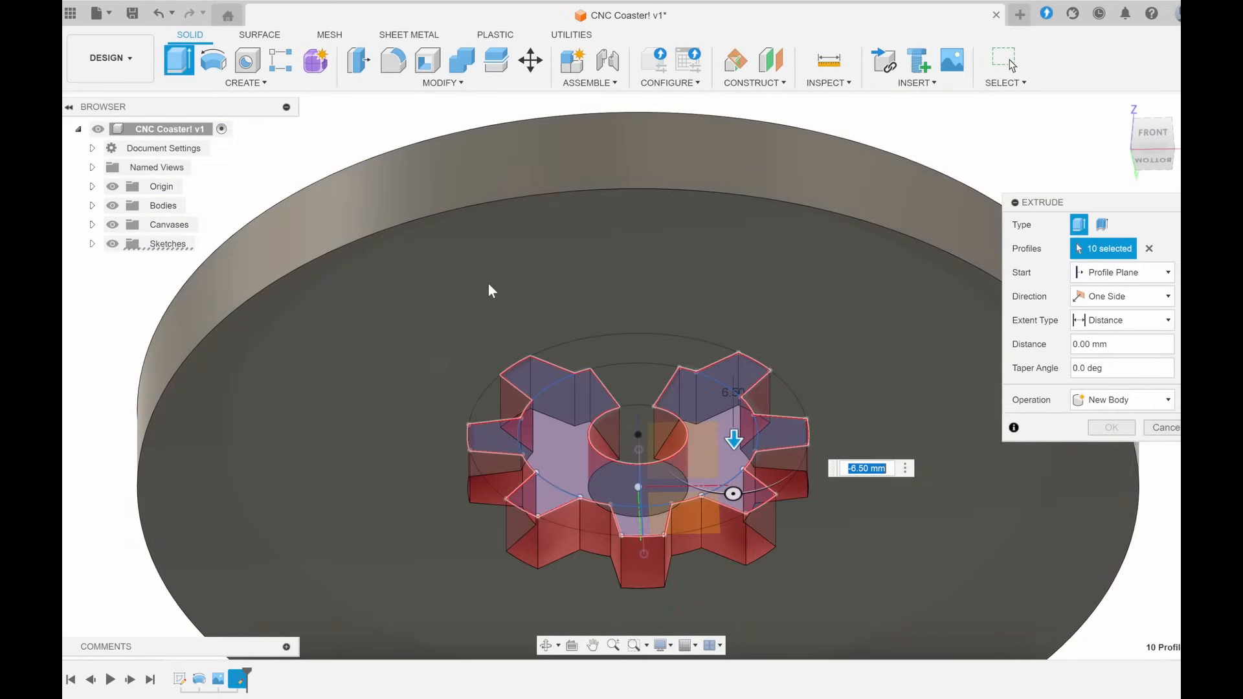
{"action": "left_click", "coordinate": [1111, 451]}
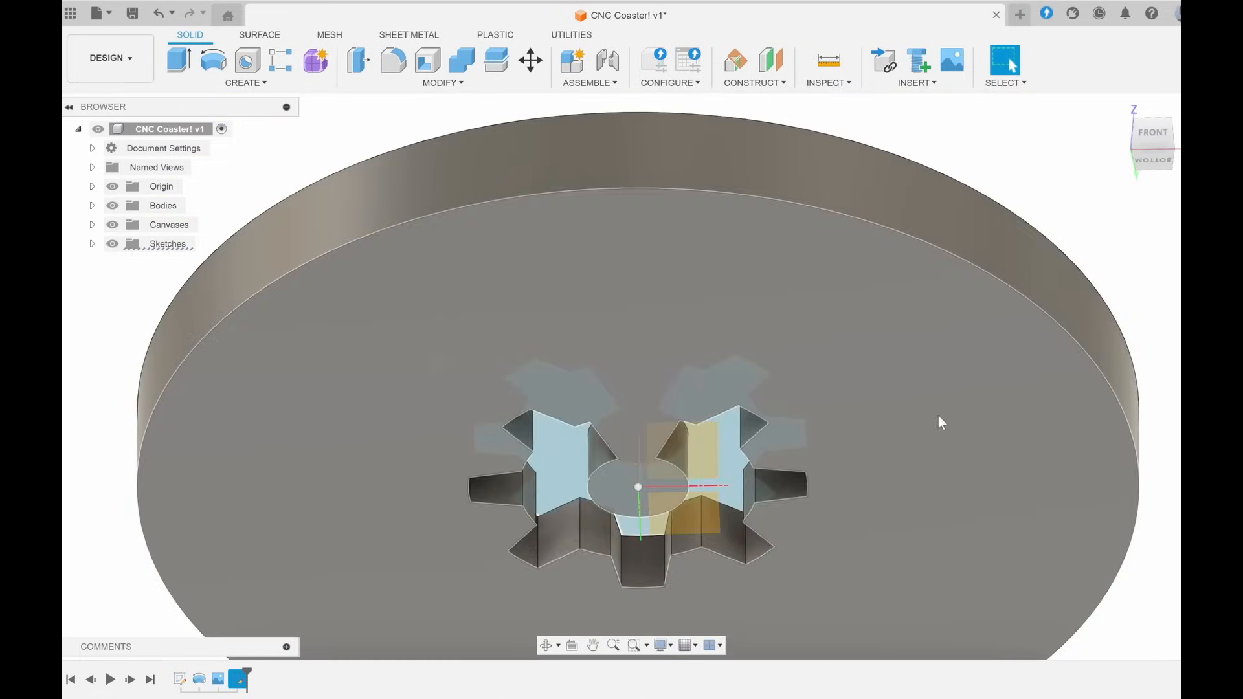
- Hide the canvas image of the logo
{"action": "scroll", "coordinate": [643, 325], "scroll_direction": "down", "scroll_amount": 3}
{"action": "middle_click_drag", "start_coordinate": [641, 320], "coordinate": [637, 486], "text": "shift"}
{"action": "left_click", "coordinate": [112, 224]}
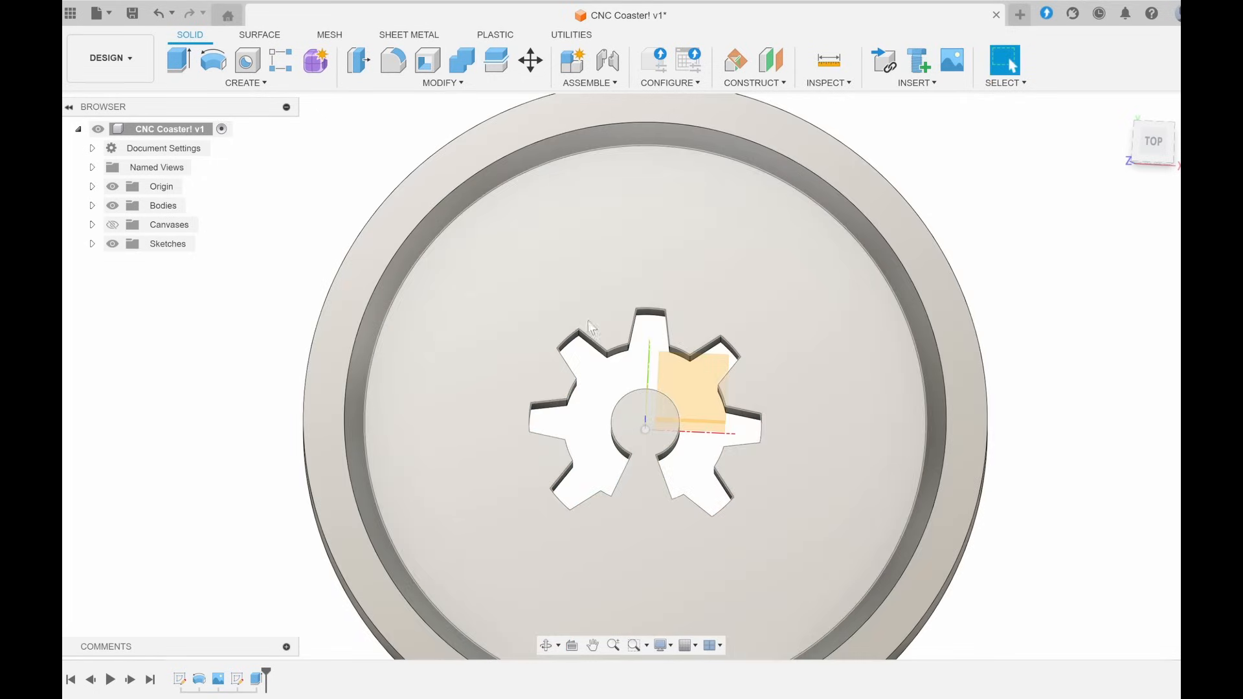
- Create a new sketch on the coaster's recessed face and start the circle command
{"action": "middle_click_drag", "start_coordinate": [602, 343], "coordinate": [588, 314], "text": "shift"}
{"action": "left_click", "coordinate": [569, 247]}
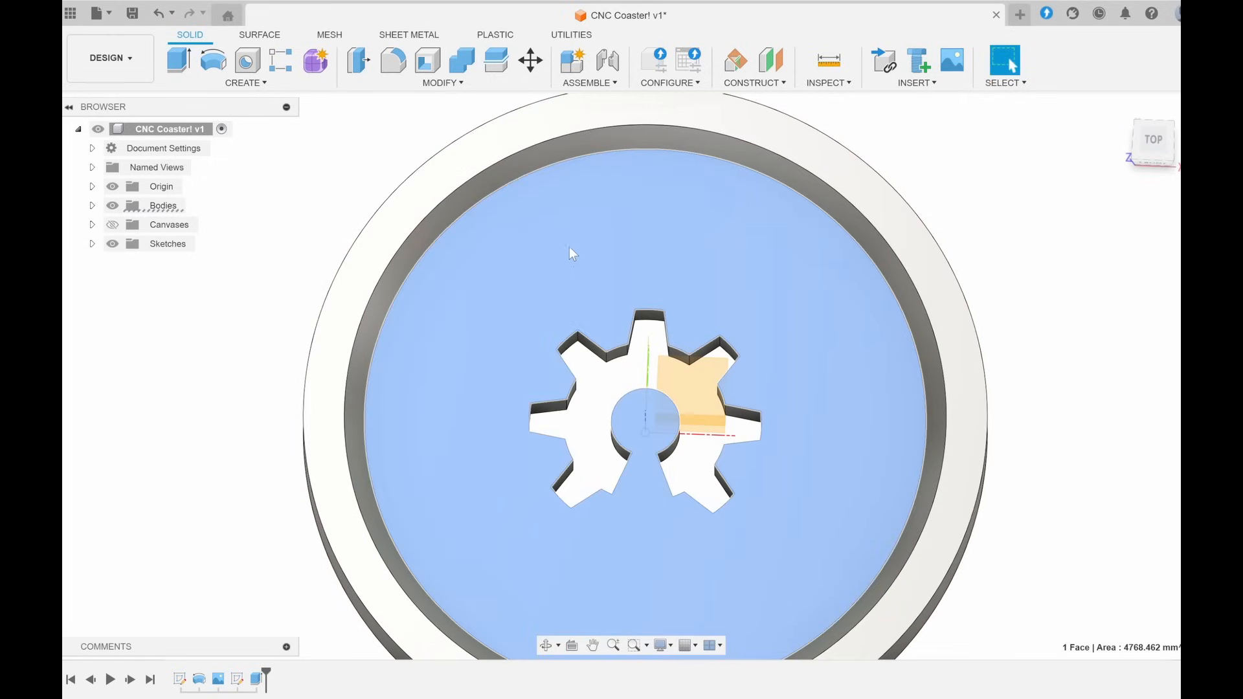
{"action": "left_click", "coordinate": [291, 85]}
{"action": "left_click", "coordinate": [259, 110]}
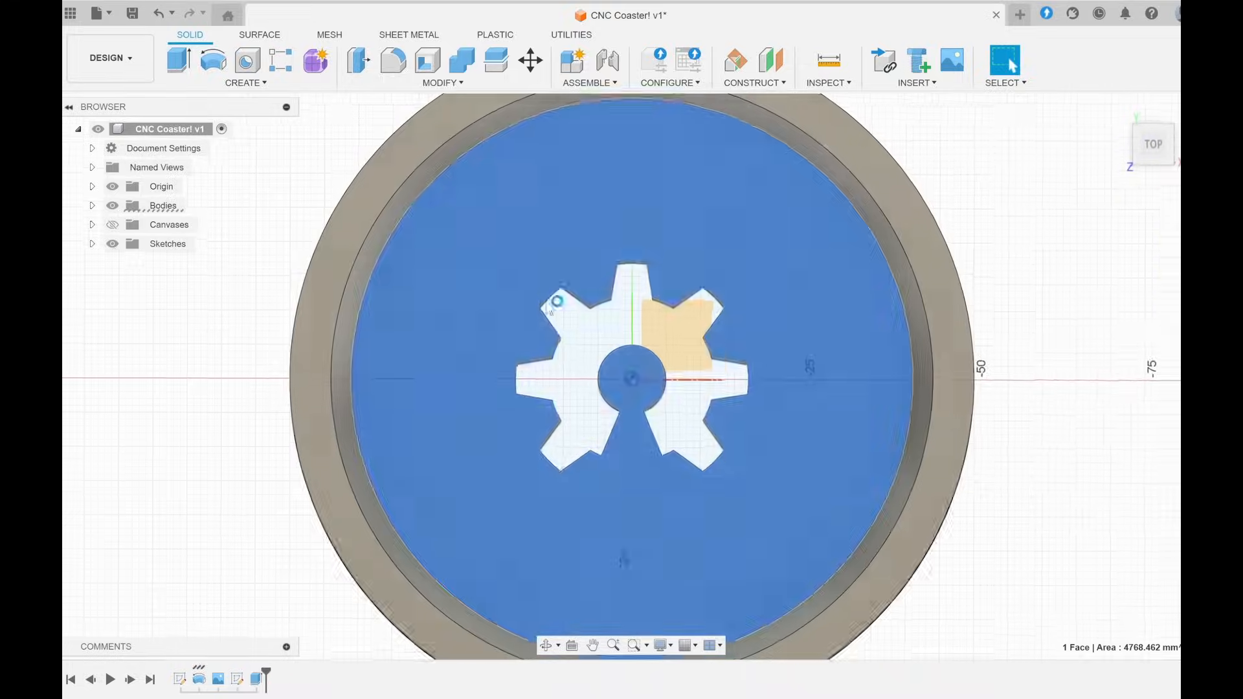
{"action": "key", "text": "c"}
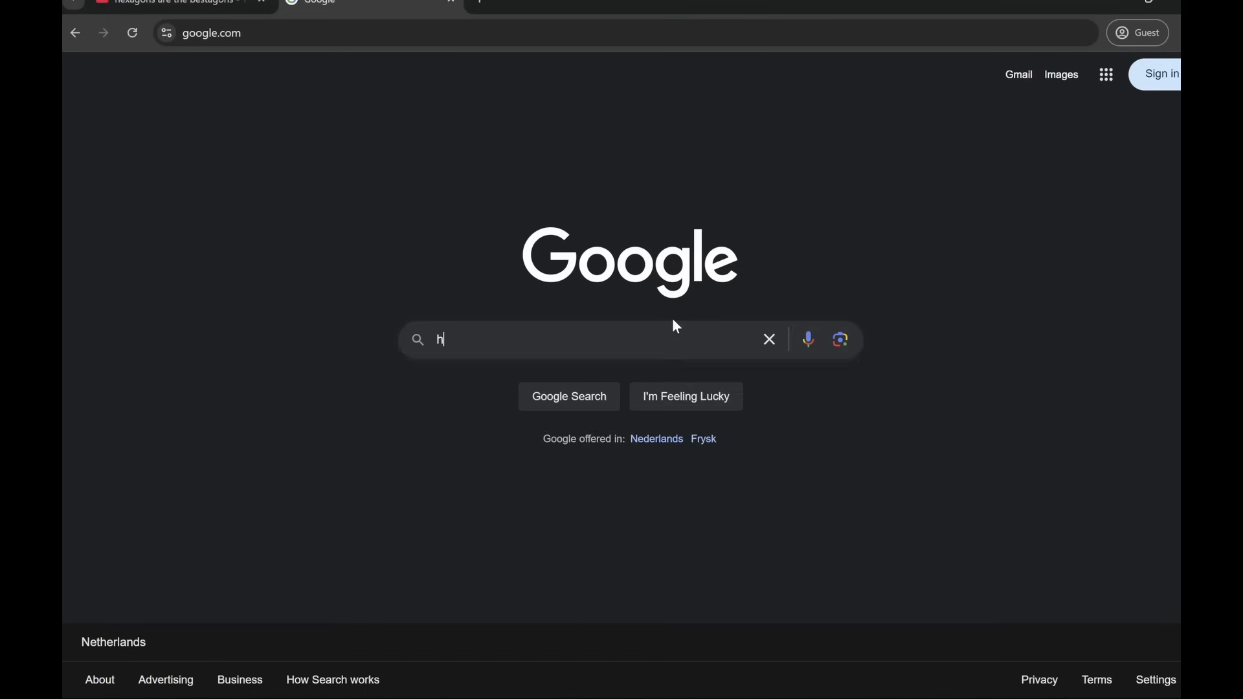
- Switch to the web browser and search Google Images for "hexagon pattern"
{"action": "type", "text": "exagon patters"}
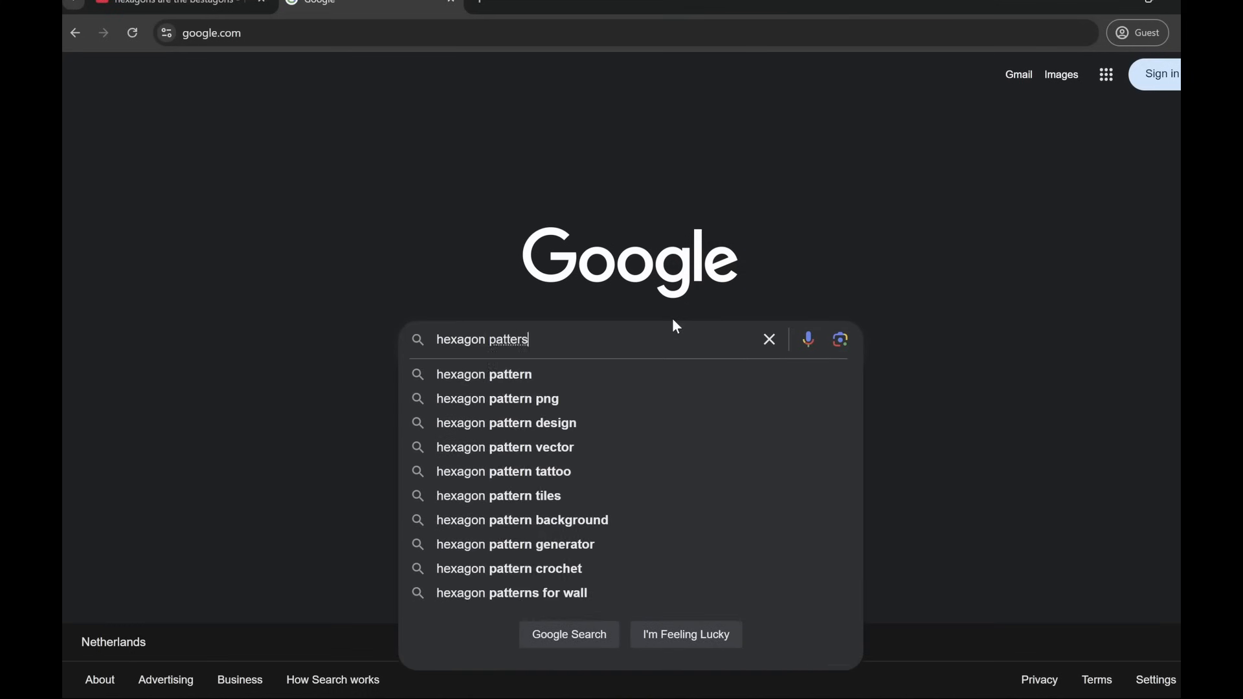
{"action": "key", "text": "Return"}
{"action": "left_click", "coordinate": [236, 143]}
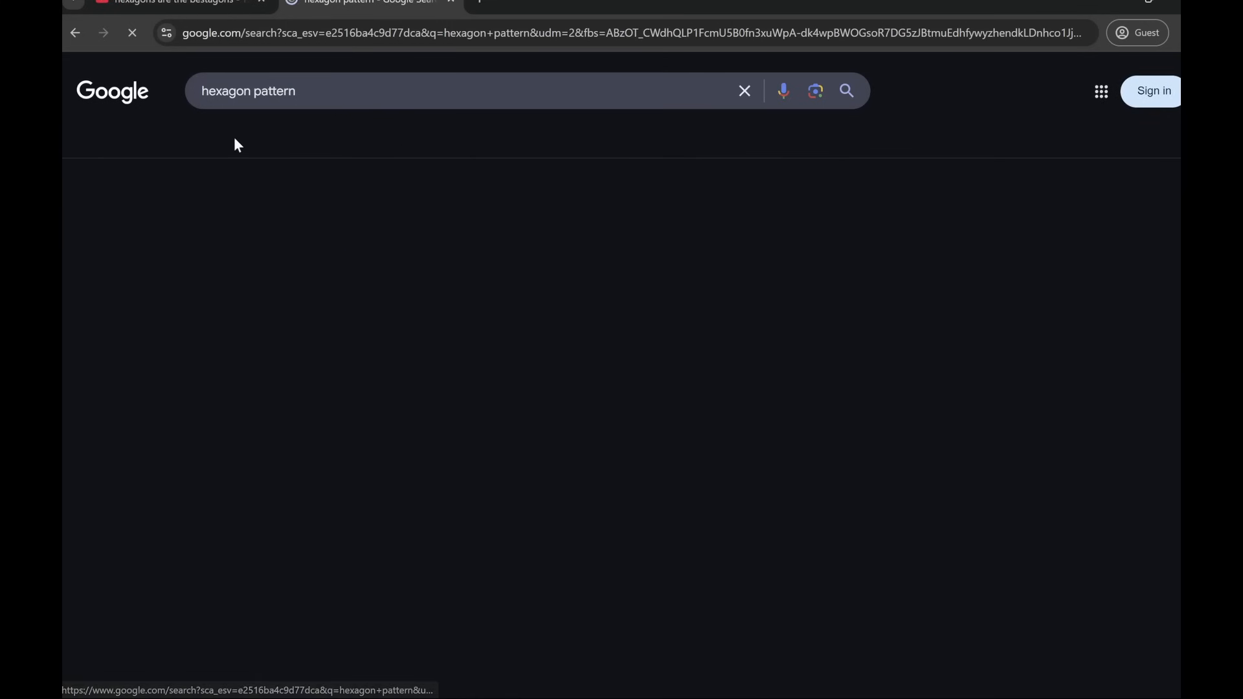
{"action": "scroll", "coordinate": [687, 547], "scroll_direction": "down", "scroll_amount": 1}
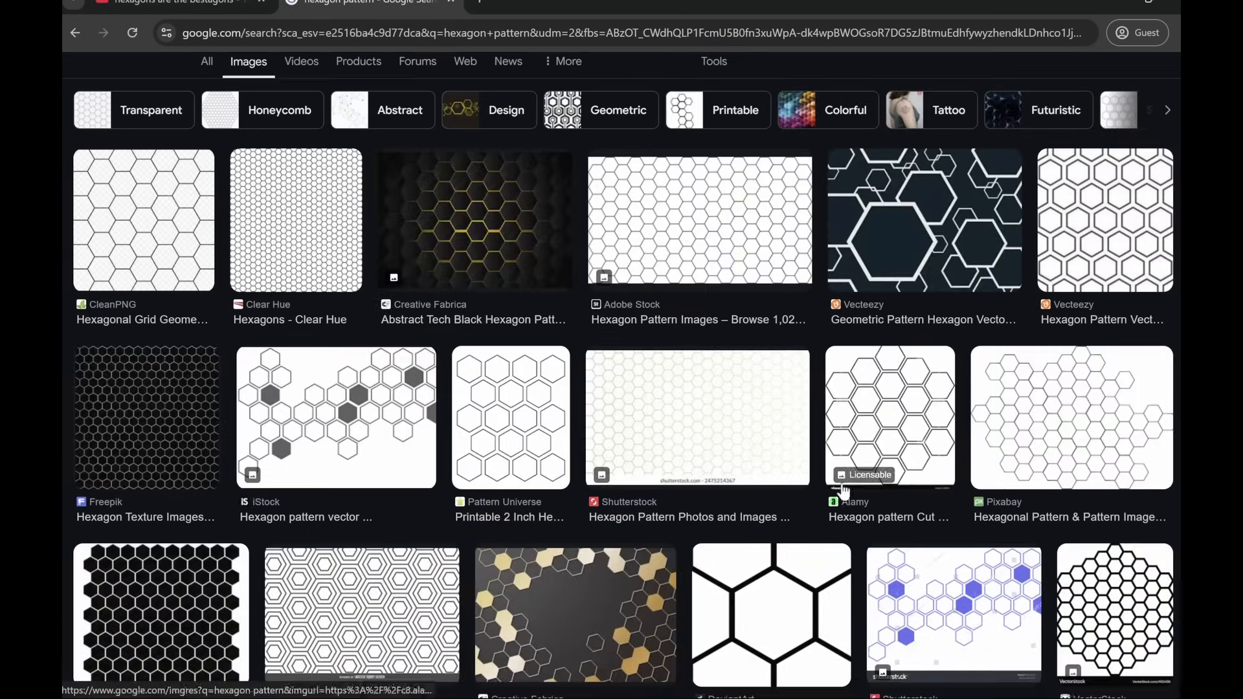
- Preview the Vecteezy hexagon pattern image with double-outlined cells, close the preview and return to the image results
{"action": "left_click", "coordinate": [1074, 198]}
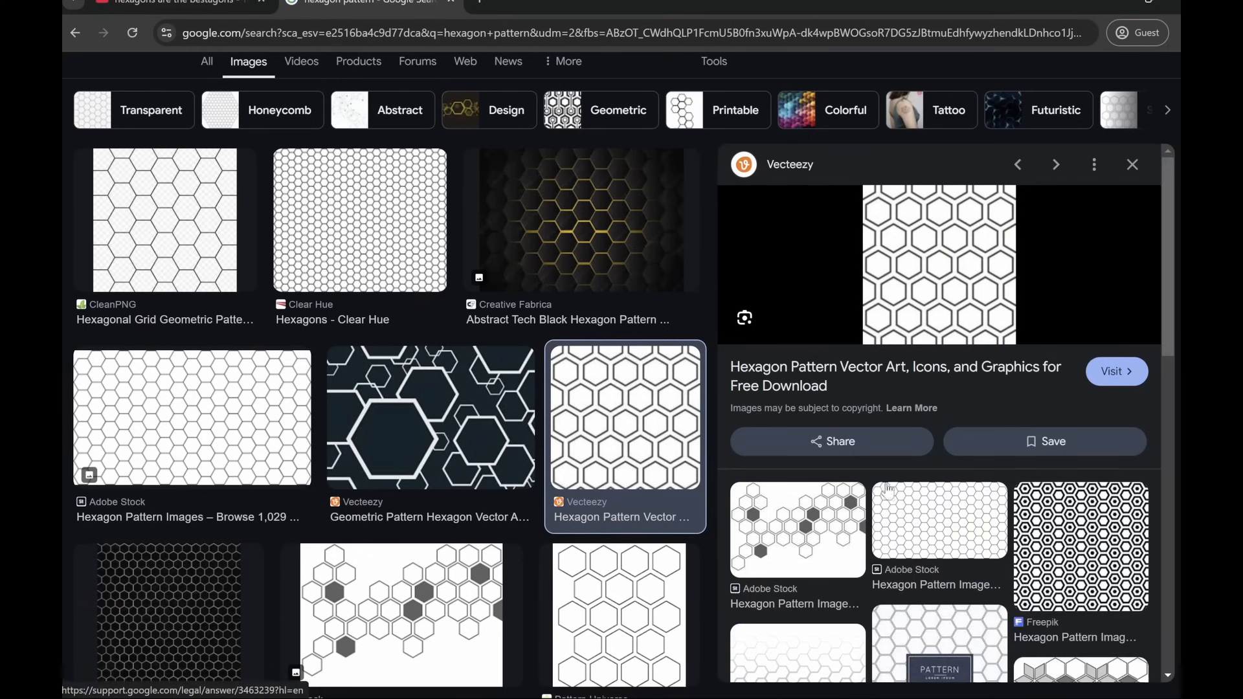
{"action": "left_click", "coordinate": [1130, 169]}
{"action": "scroll", "coordinate": [621, 388], "scroll_direction": "up", "scroll_amount": 1}
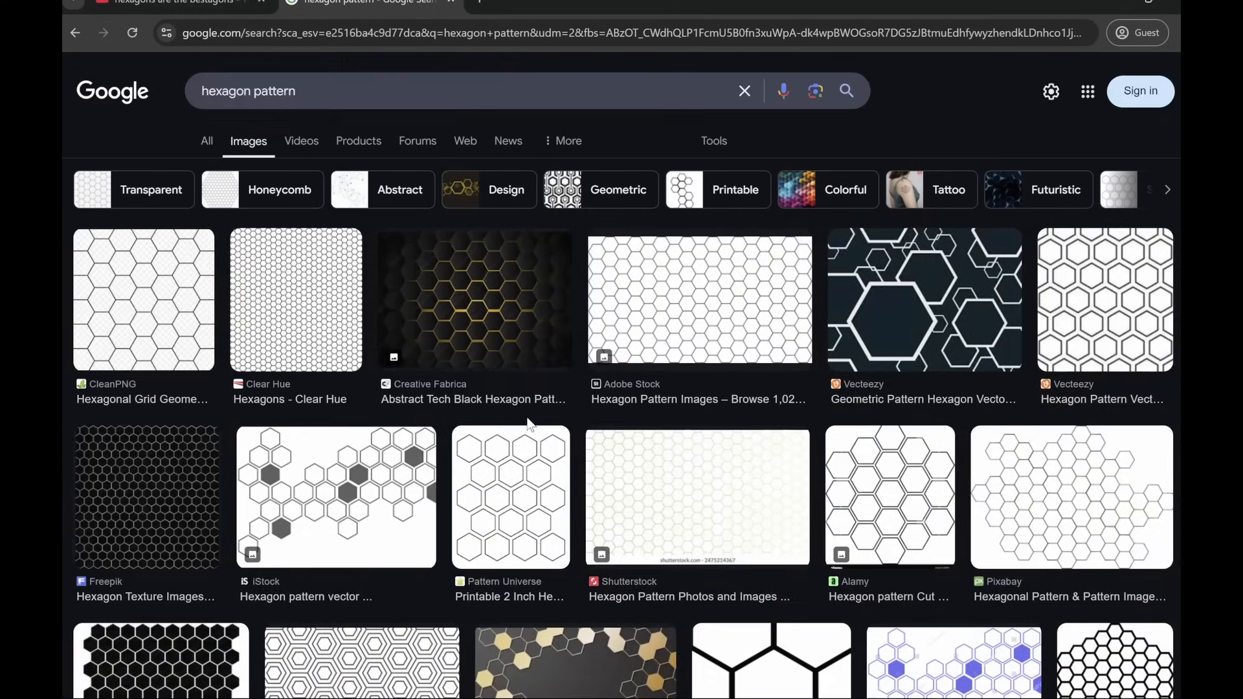
- Play the video "Hexagons are the Bestagons" from the YouTube results and skip forward through it
{"action": "left_click", "coordinate": [174, 4]}
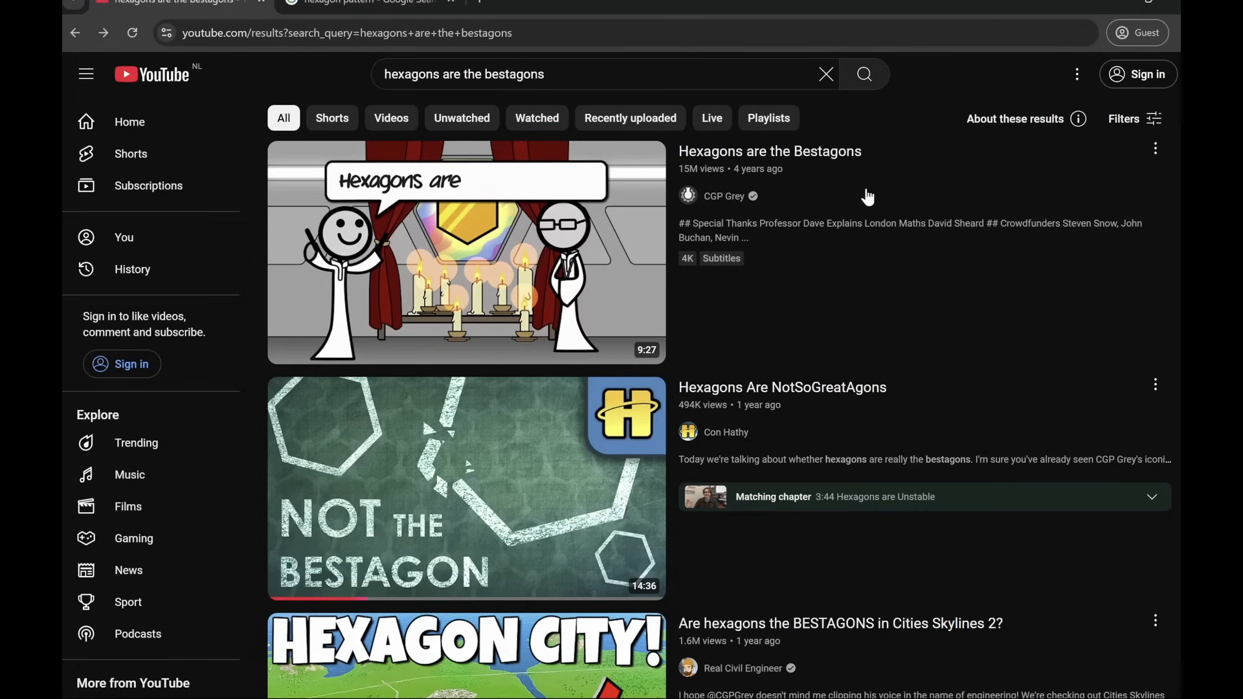
{"action": "left_click", "coordinate": [489, 231]}
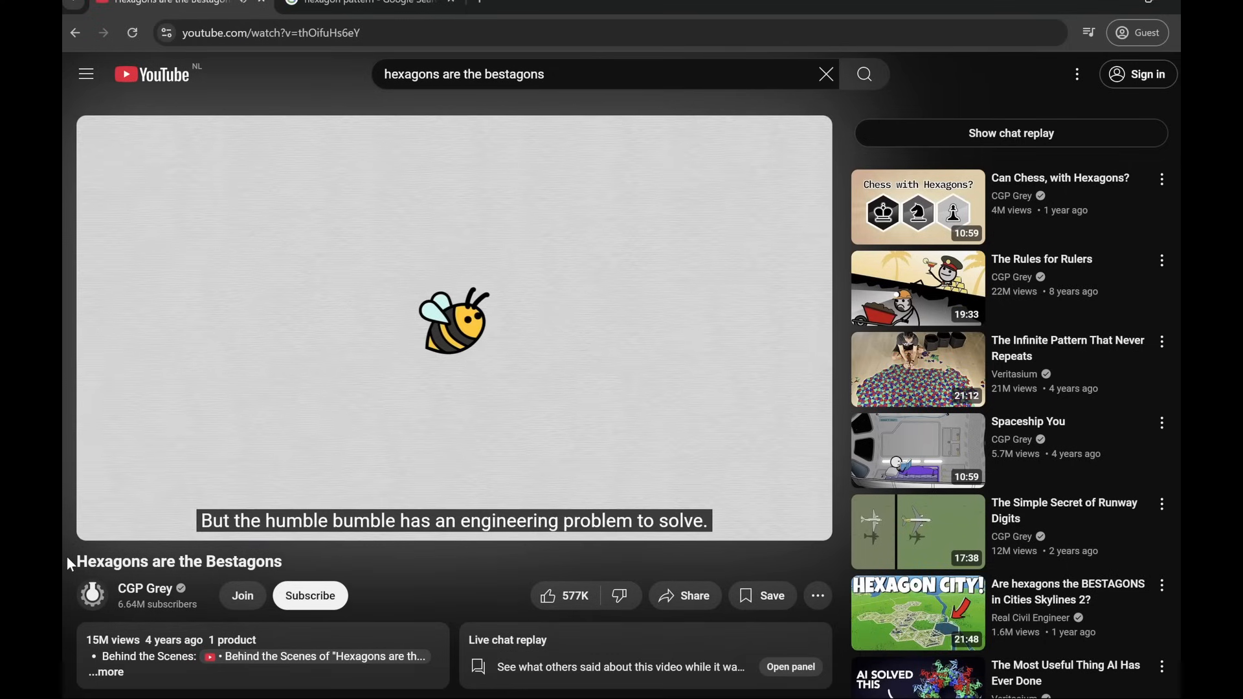
{"action": "mouse_move", "coordinate": [98, 523]}
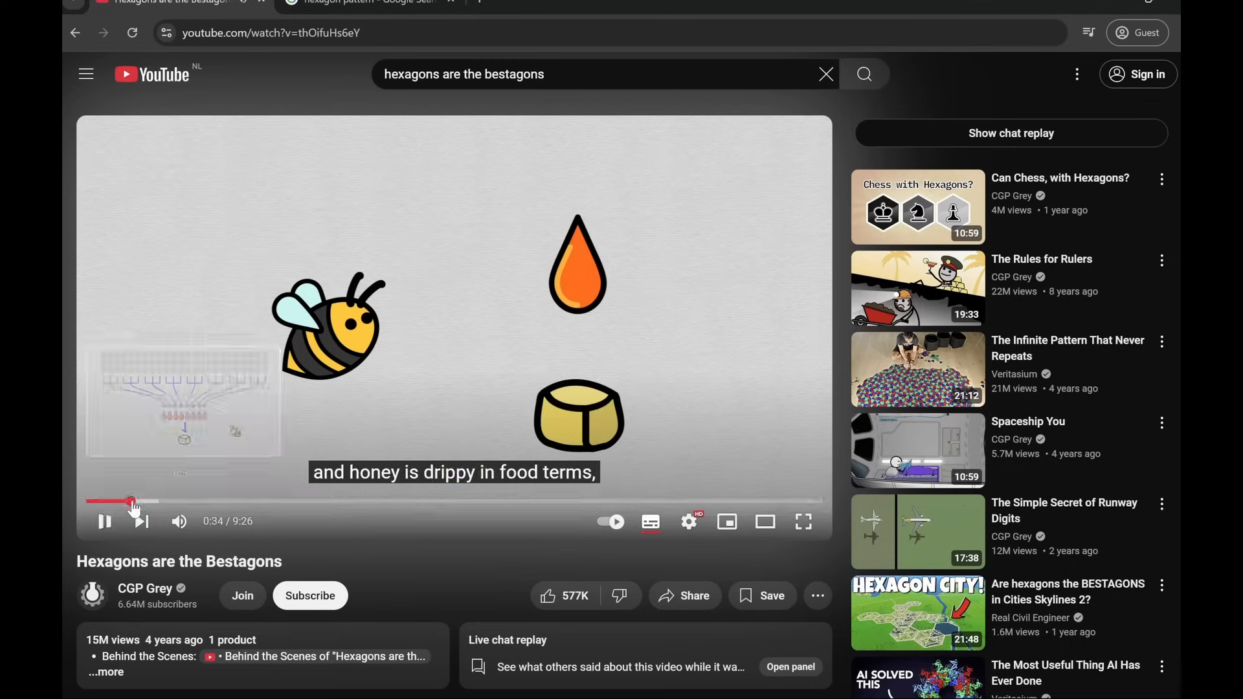
{"action": "left_click", "coordinate": [146, 501]}
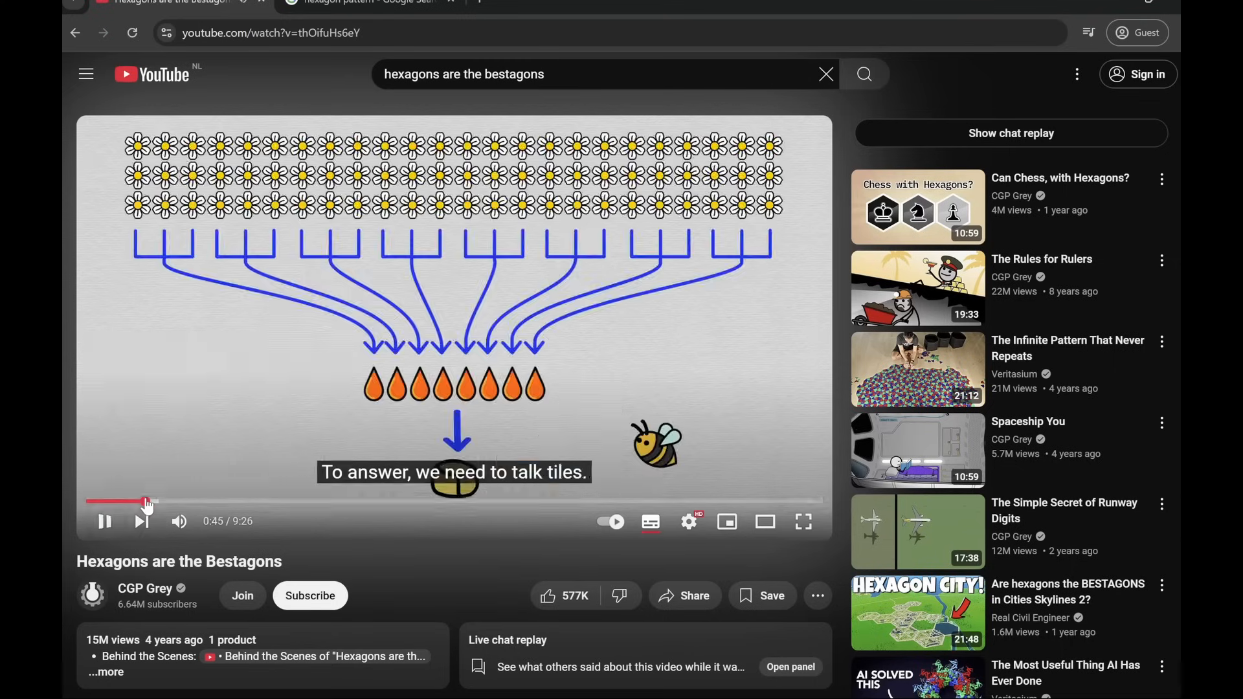
{"action": "left_click_drag", "start_coordinate": [147, 502], "coordinate": [244, 499]}
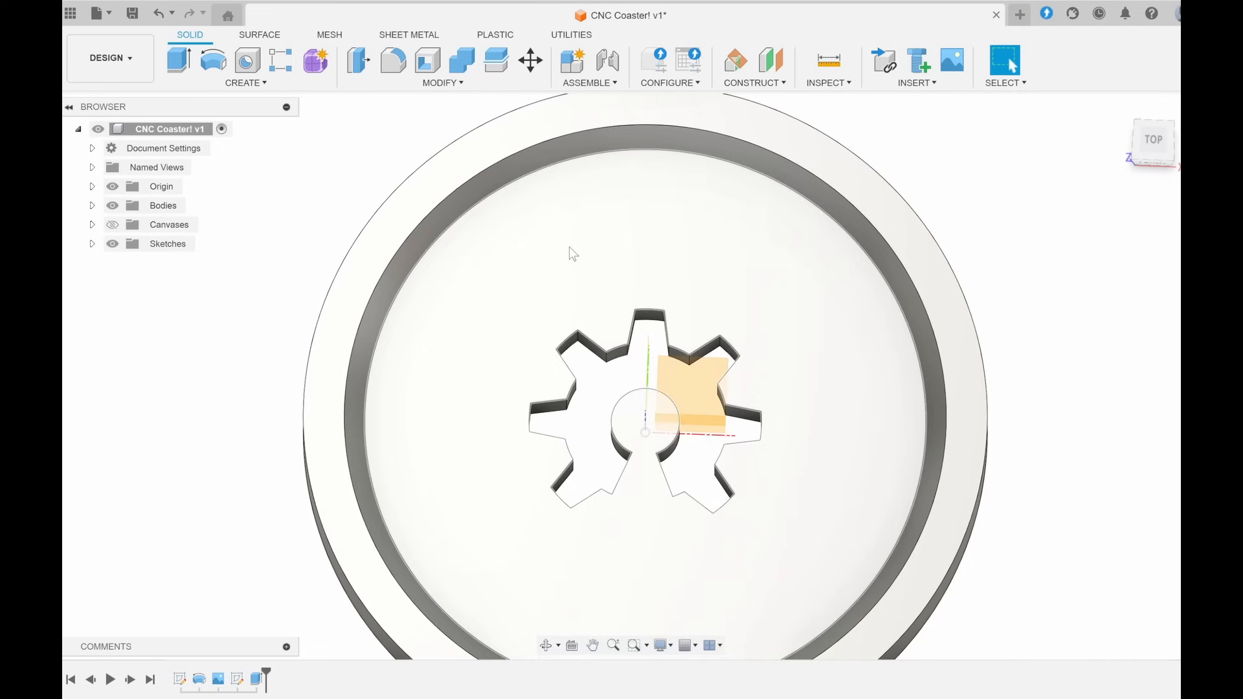
- Switch back to Fusion and create a new sketch on the coaster's recessed face
{"action": "left_click", "coordinate": [568, 246]}
{"action": "left_click", "coordinate": [246, 83]}
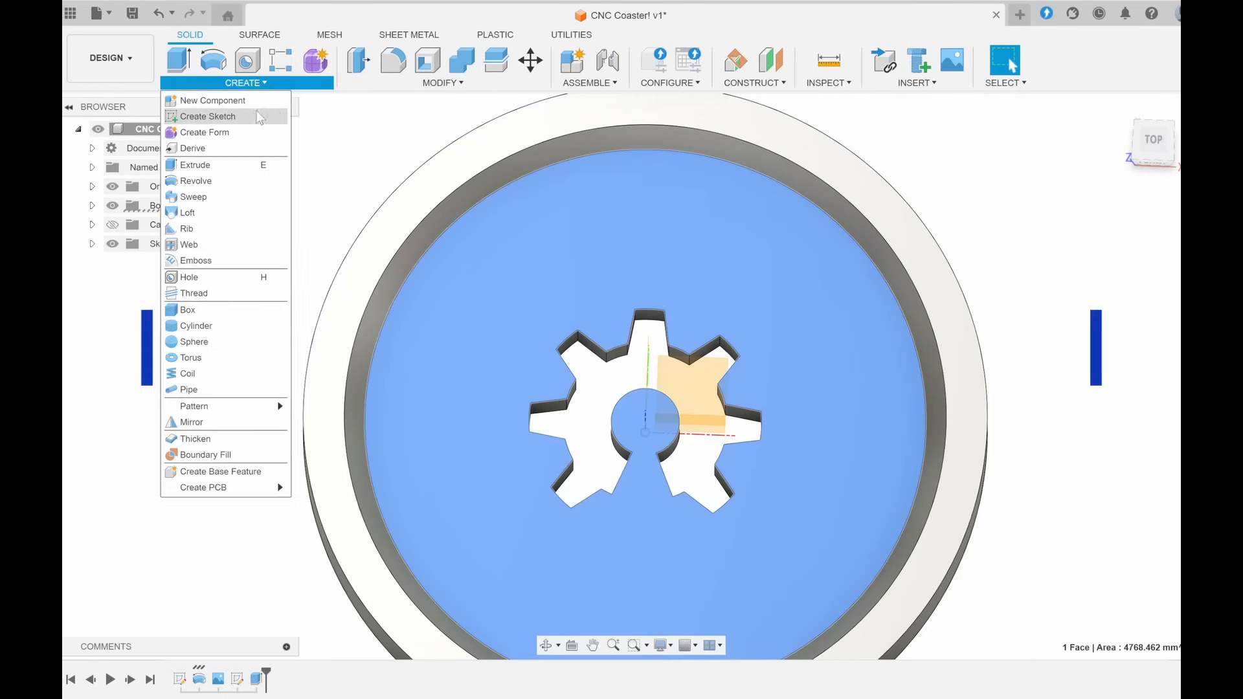
{"action": "left_click", "coordinate": [260, 118]}
{"action": "key", "text": "c"}
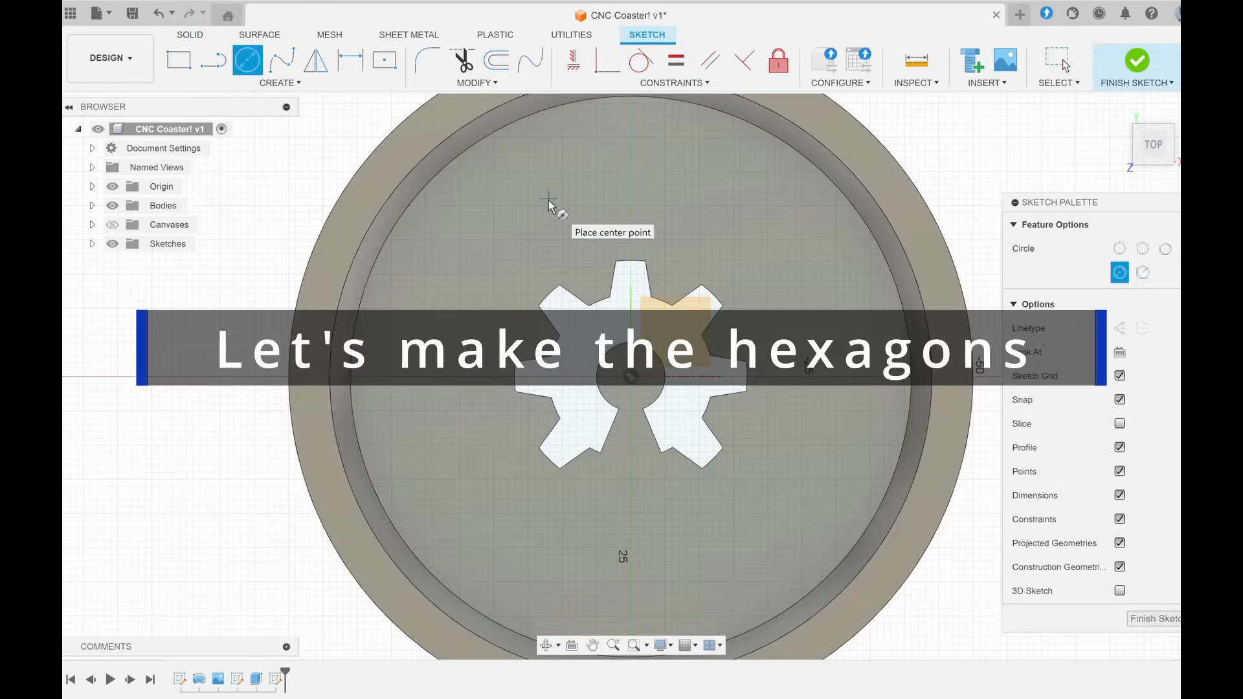
- Offset the recessed face's outer circular edge inward with a distance of -2 mm
{"action": "key", "text": "o"}
{"action": "left_click", "coordinate": [510, 117]}
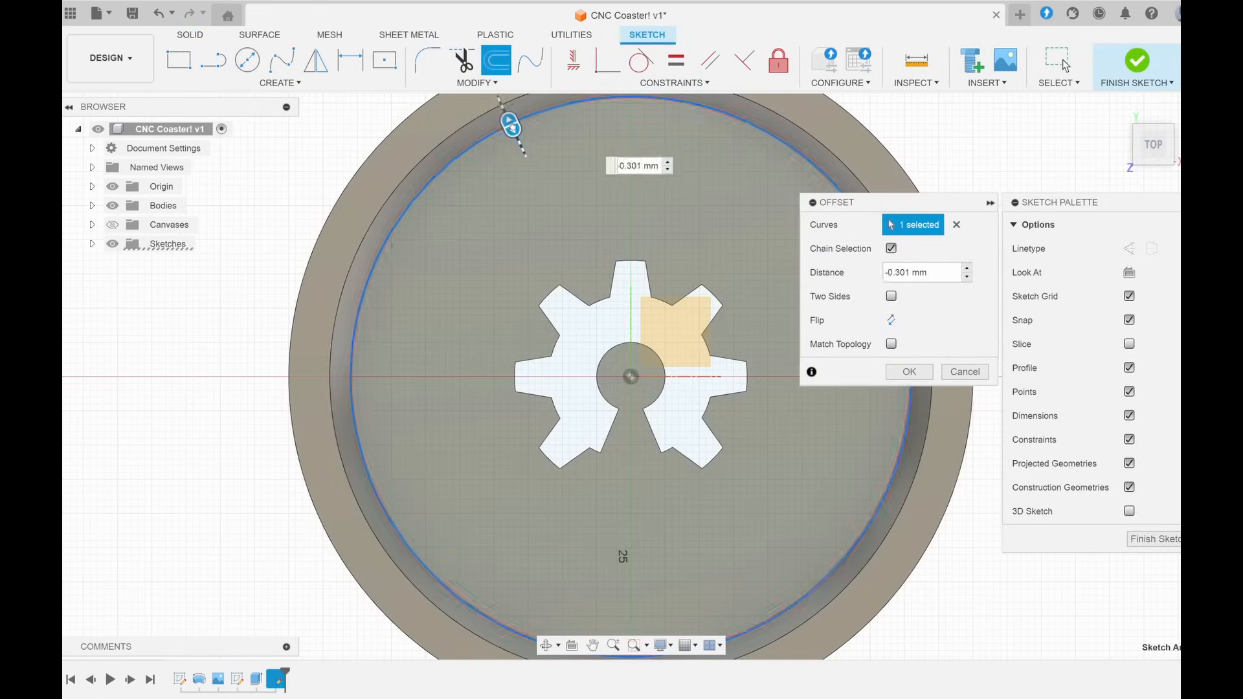
{"action": "left_click_drag", "start_coordinate": [512, 128], "coordinate": [516, 134]}
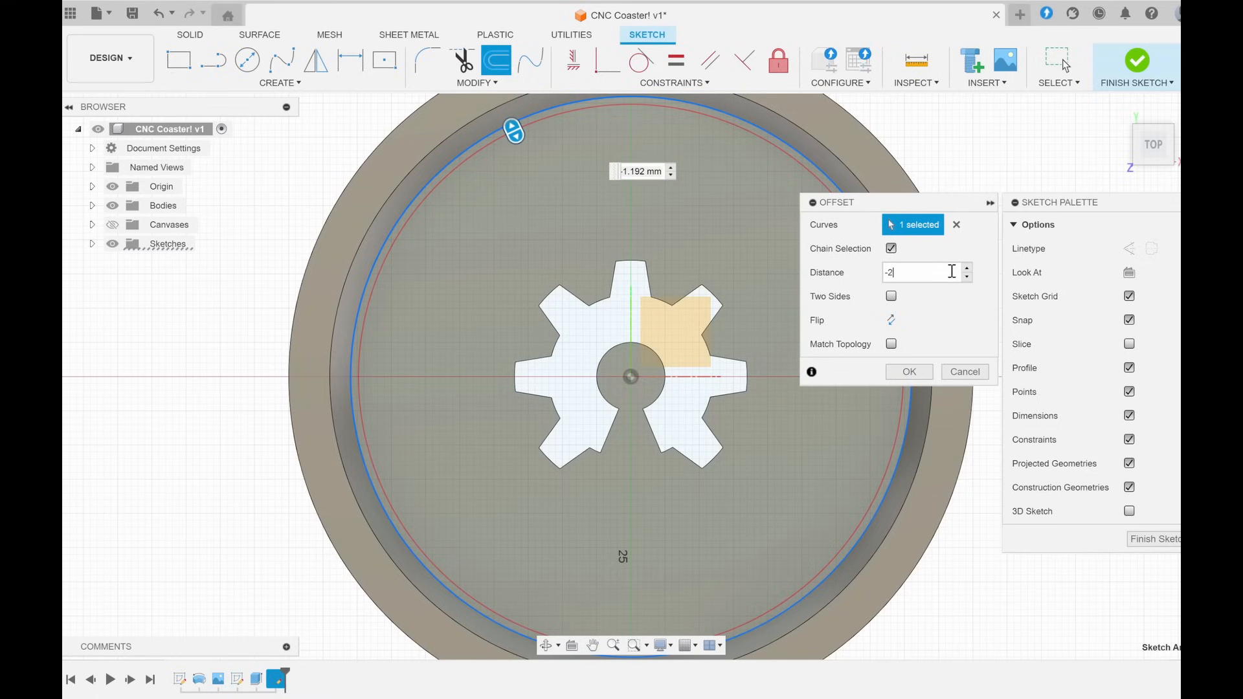
{"action": "key", "text": "Return"}
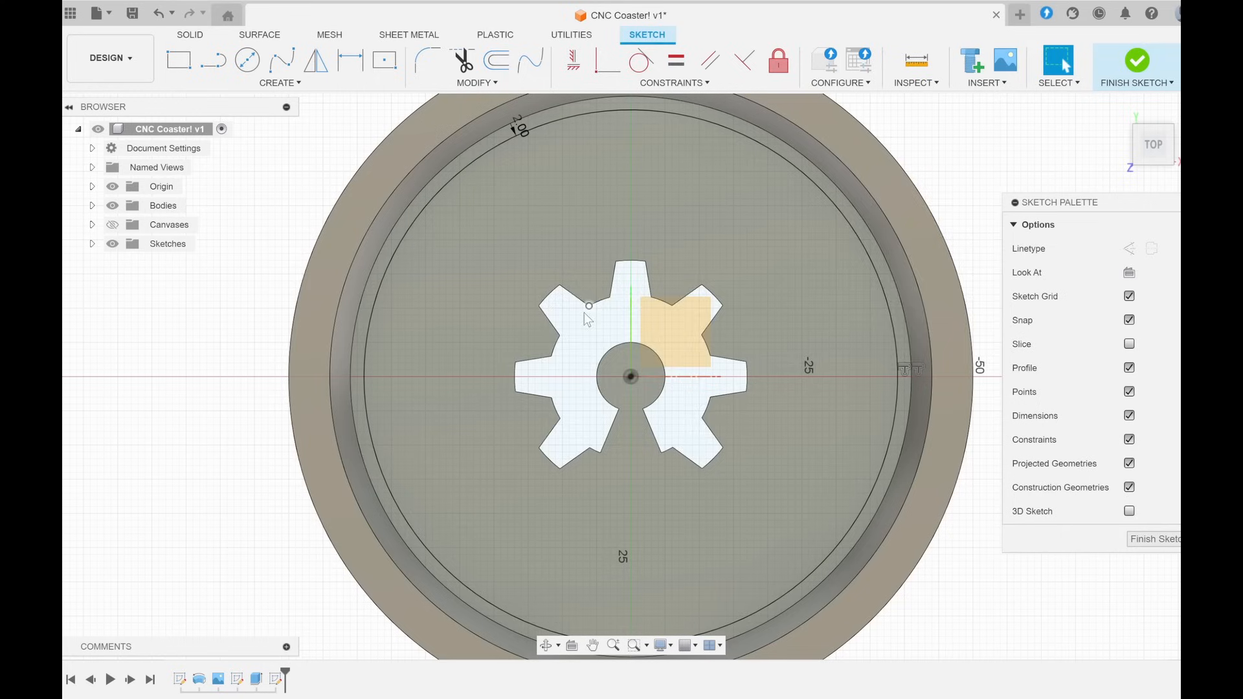
- Offset the gear cutout's outline outward by 2 mm and finish the sketch
{"action": "key", "text": "o"}
{"action": "left_click", "coordinate": [603, 289]}
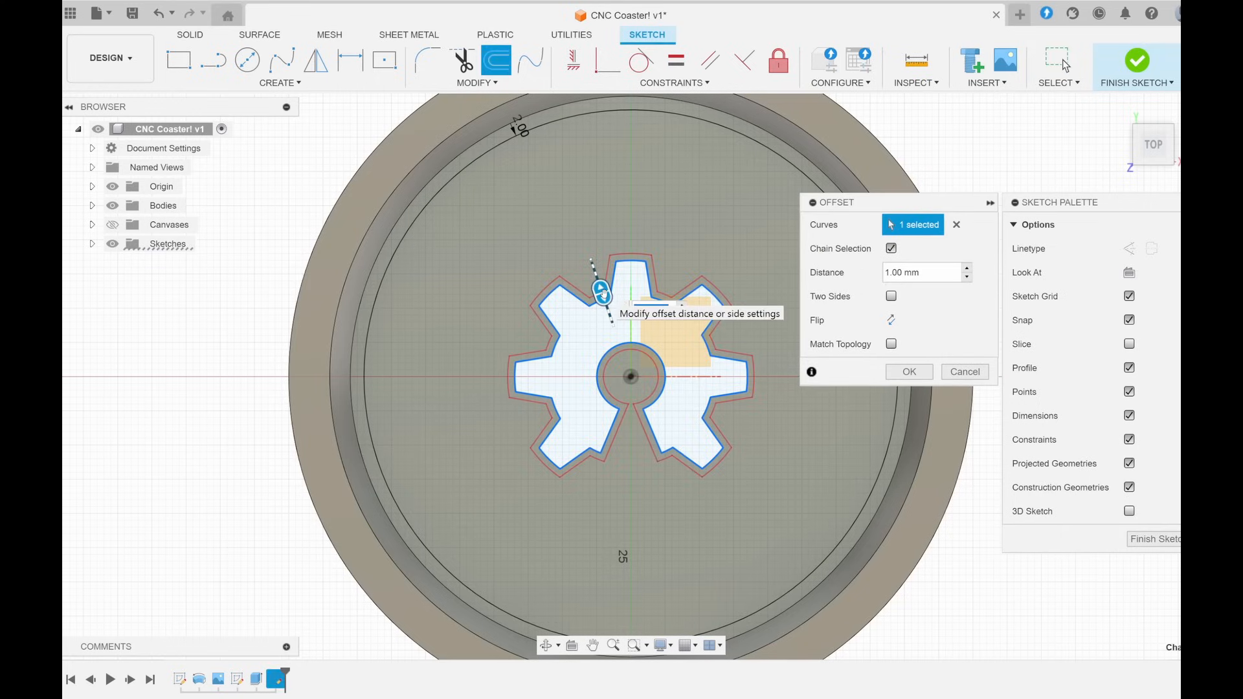
{"action": "type", "text": "2"}
{"action": "key", "text": "Return"}
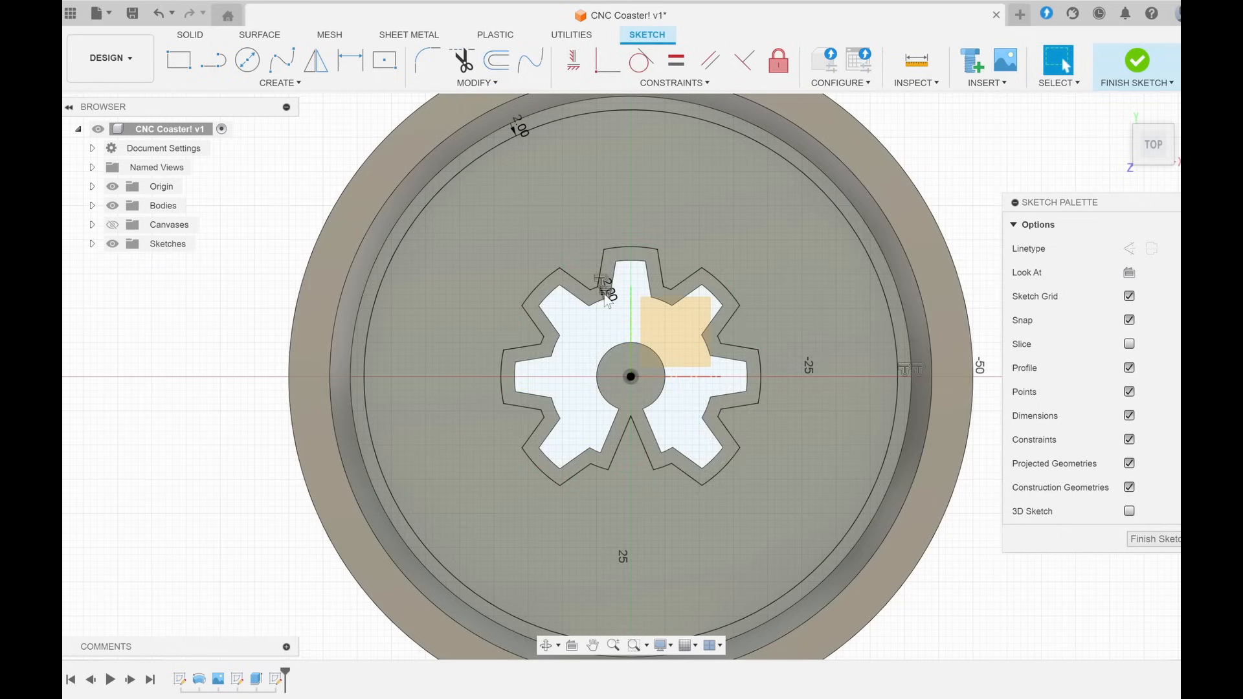
{"action": "left_click", "coordinate": [1136, 61]}
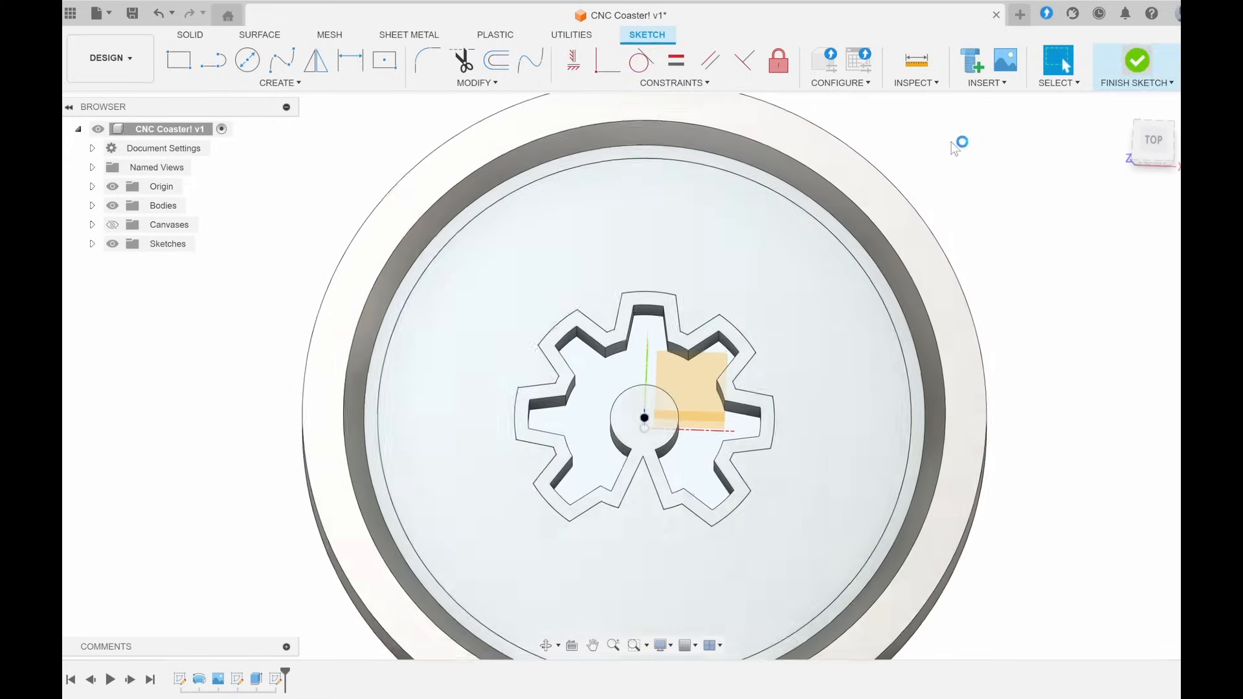
- Hide the finished offset sketch and create another new sketch on the coaster's recessed face
{"action": "left_click", "coordinate": [634, 259]}
{"action": "left_click", "coordinate": [92, 243]}
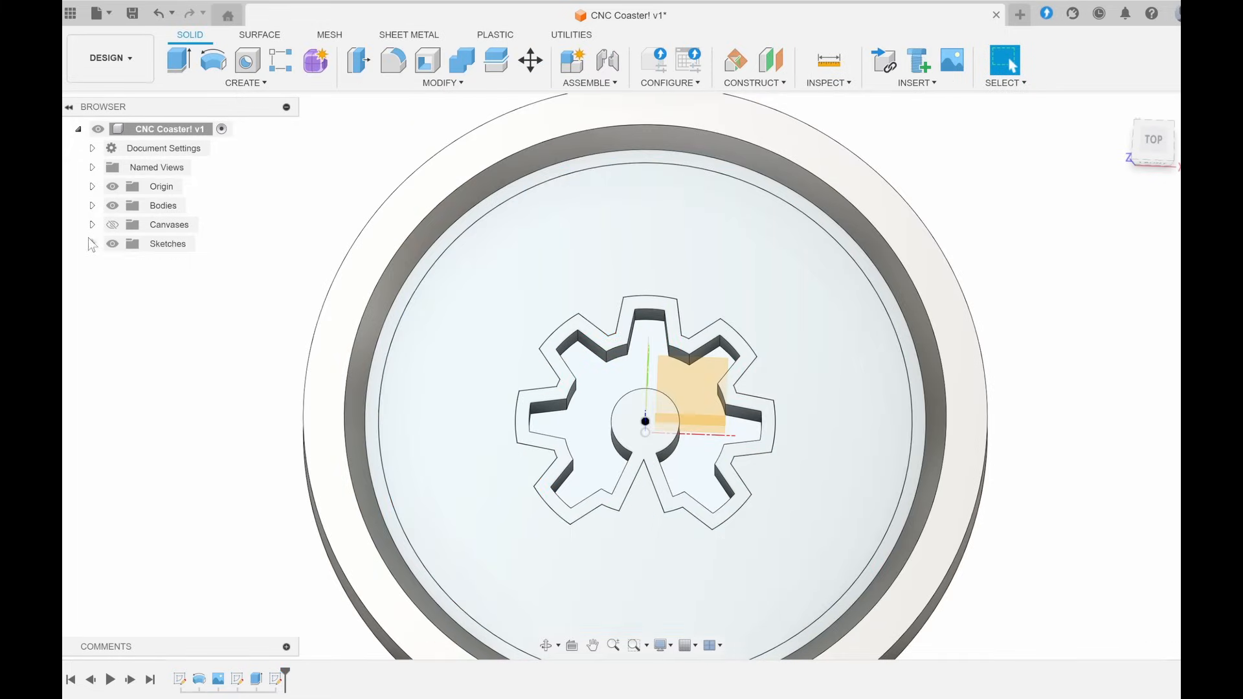
{"action": "left_click", "coordinate": [91, 244]}
{"action": "left_click", "coordinate": [486, 311]}
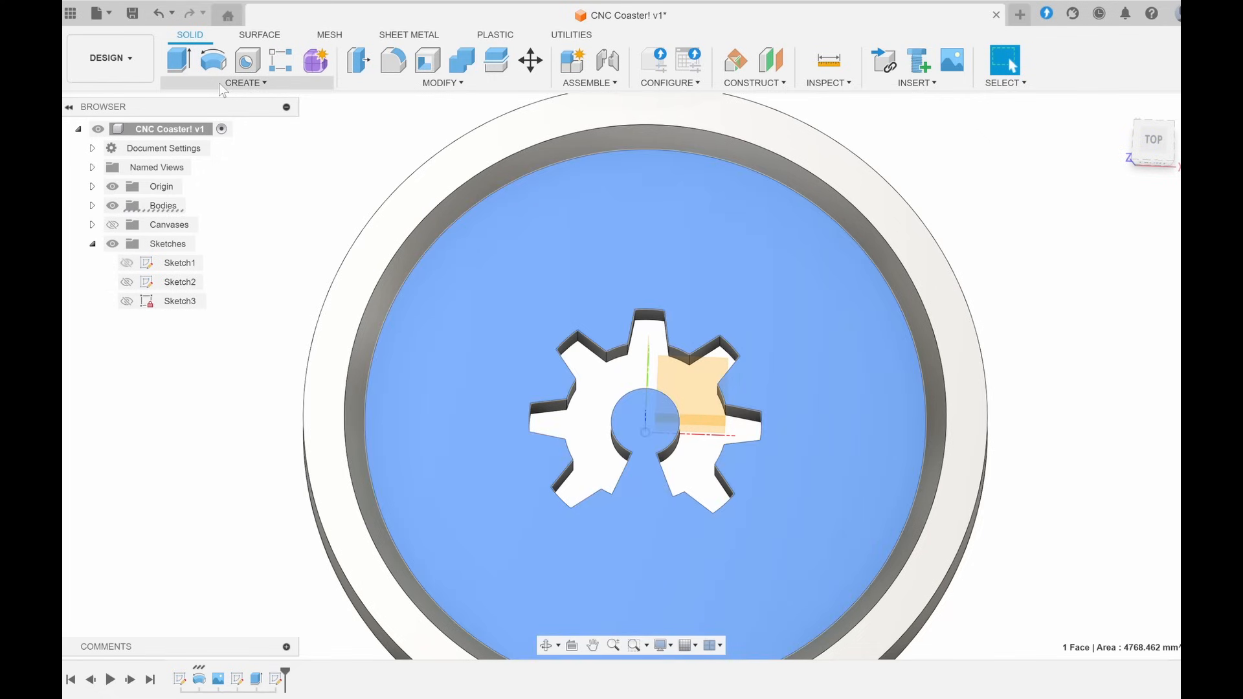
{"action": "left_click", "coordinate": [222, 85]}
{"action": "left_click", "coordinate": [194, 115]}
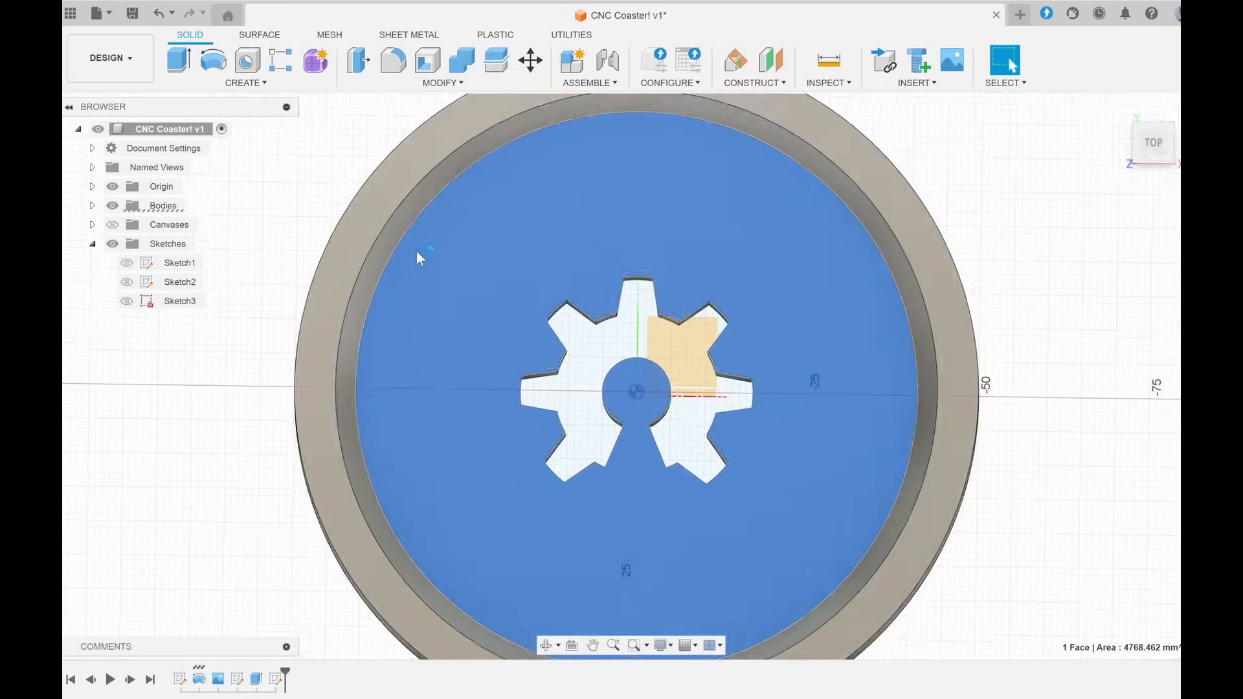
- In the new sketch, offset the recess's circular edge by -2 mm and the gear cutout's outline outward by 2 mm
{"action": "key", "text": "o"}
{"action": "left_click", "coordinate": [487, 134]}
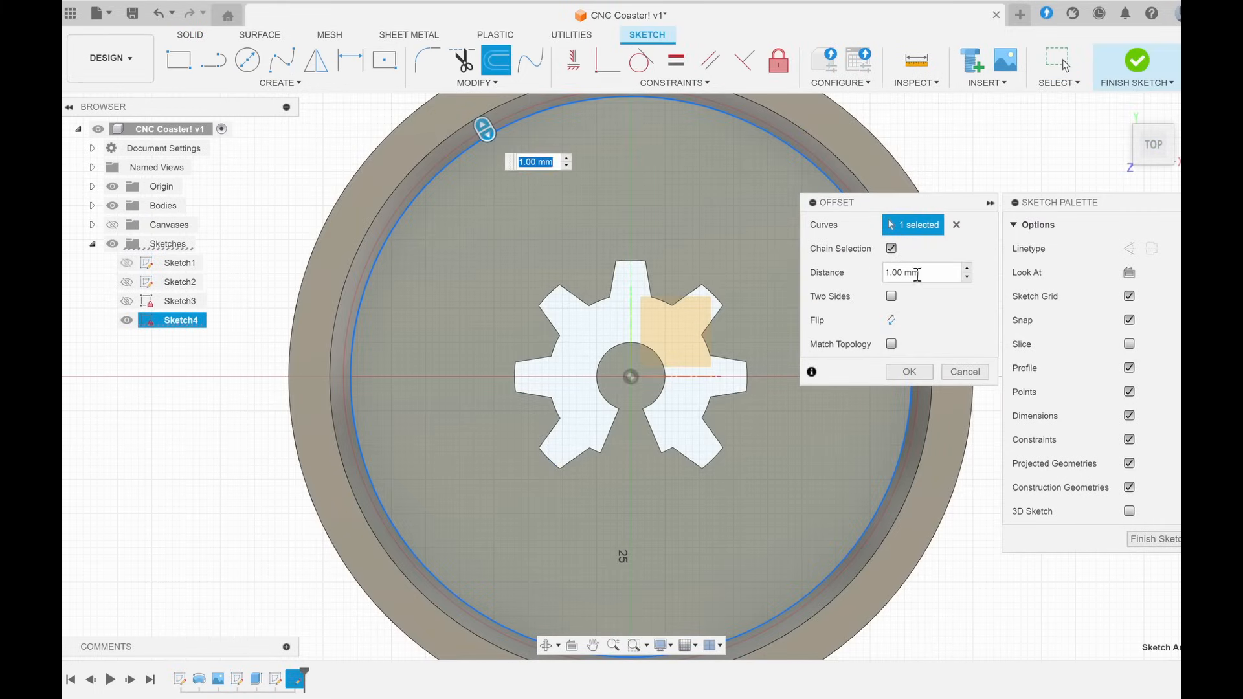
{"action": "type", "text": "2"}
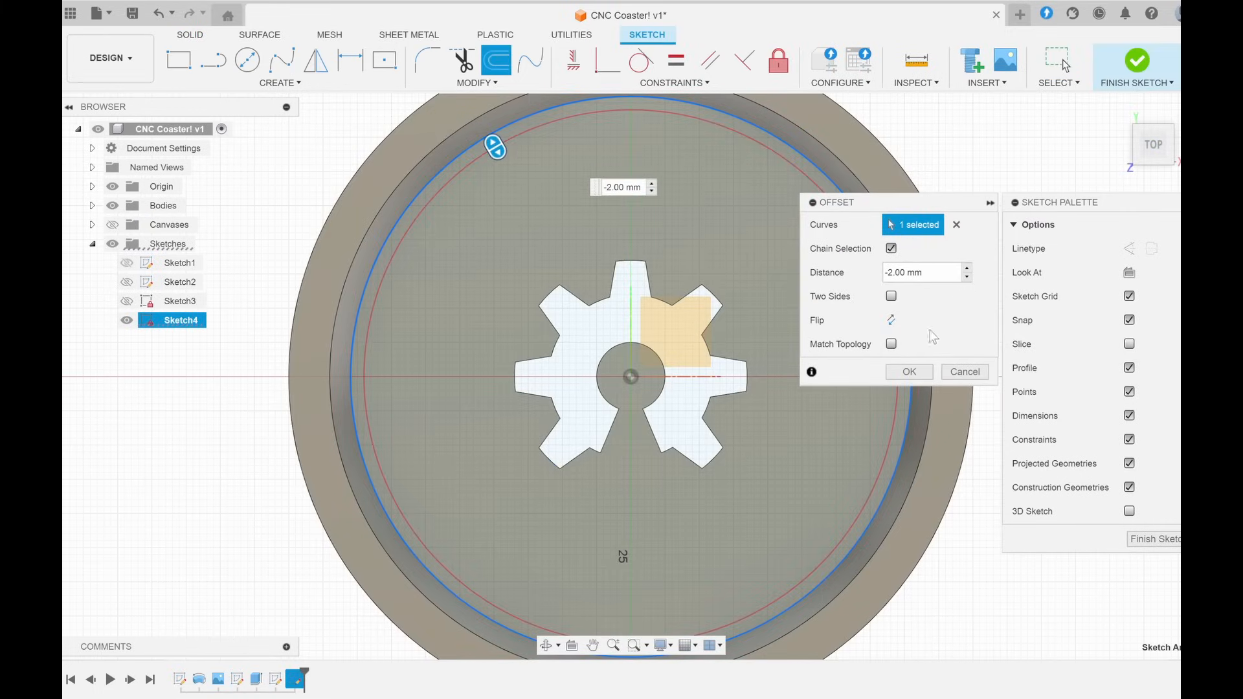
{"action": "left_click", "coordinate": [909, 372]}
{"action": "key", "text": "o"}
{"action": "left_click", "coordinate": [718, 292]}
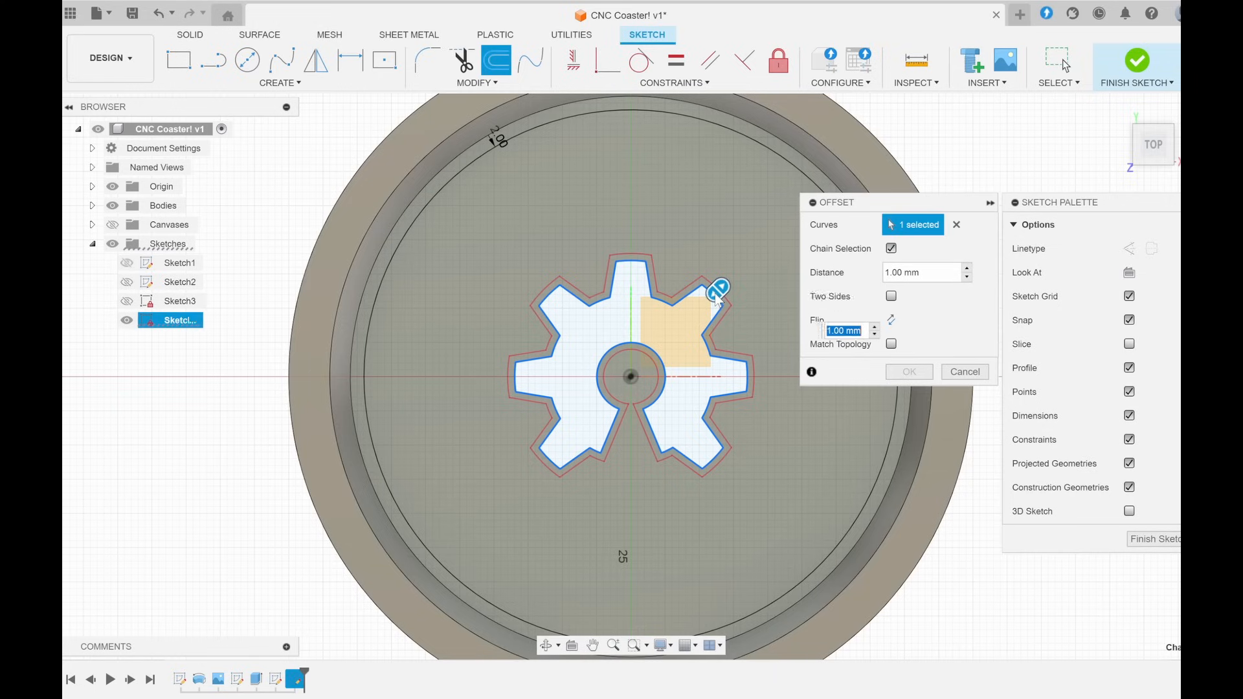
{"action": "type", "text": "2"}
{"action": "left_click", "coordinate": [913, 371]}
- Draw a six-sided inscribed polygon with a 4 mm radius centered on the origin, with one vertex pointing straight up
{"action": "scroll", "coordinate": [665, 410], "scroll_direction": "up", "scroll_amount": 1}
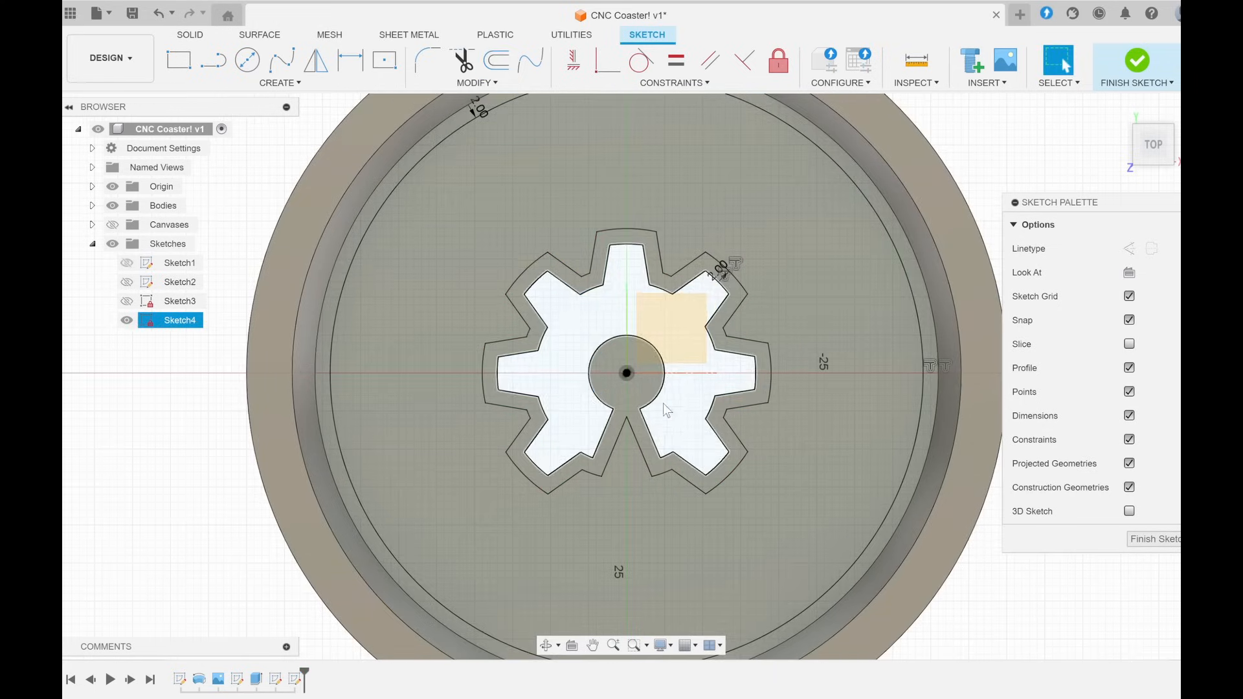
{"action": "left_click", "coordinate": [175, 82]}
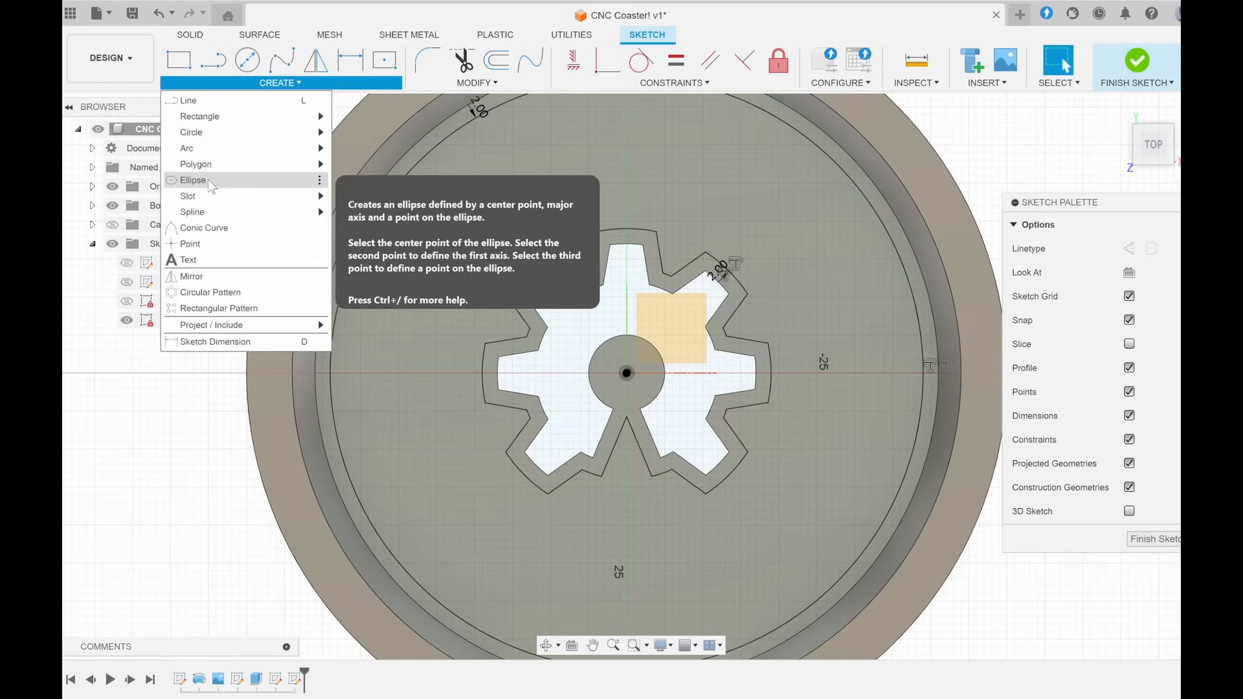
{"action": "mouse_move", "coordinate": [304, 164]}
{"action": "left_click", "coordinate": [381, 180]}
{"action": "scroll", "coordinate": [640, 408], "scroll_direction": "up", "scroll_amount": 5}
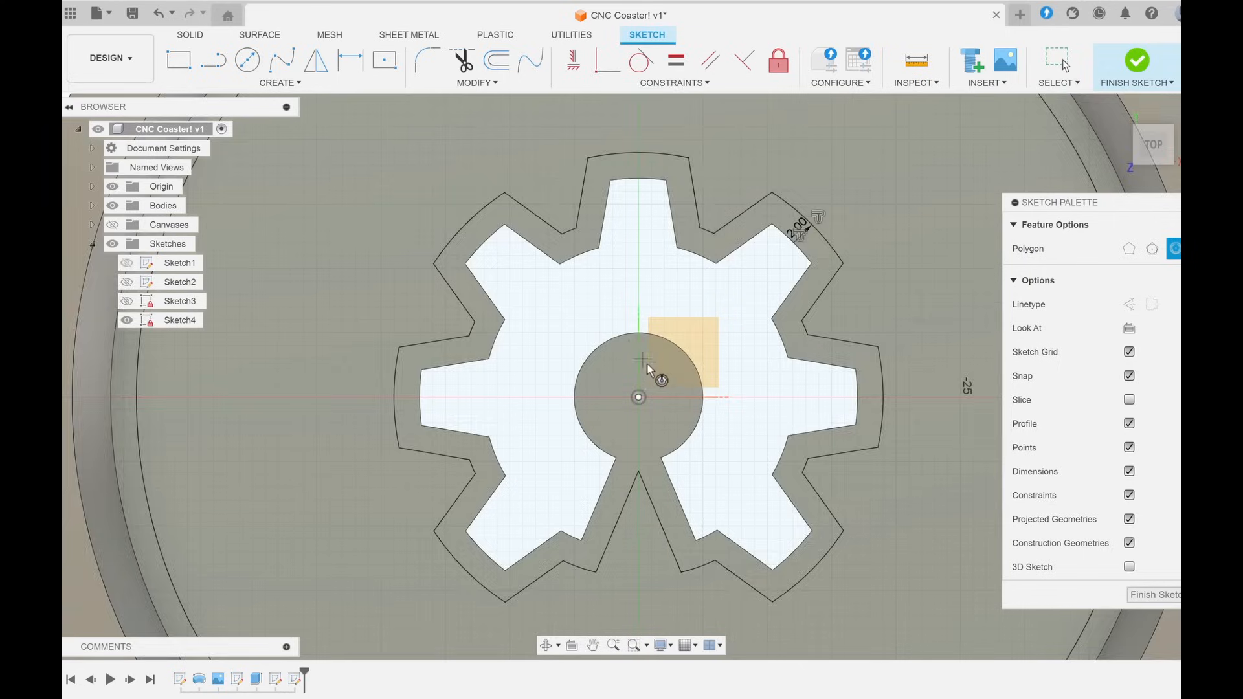
{"action": "left_click", "coordinate": [635, 412]}
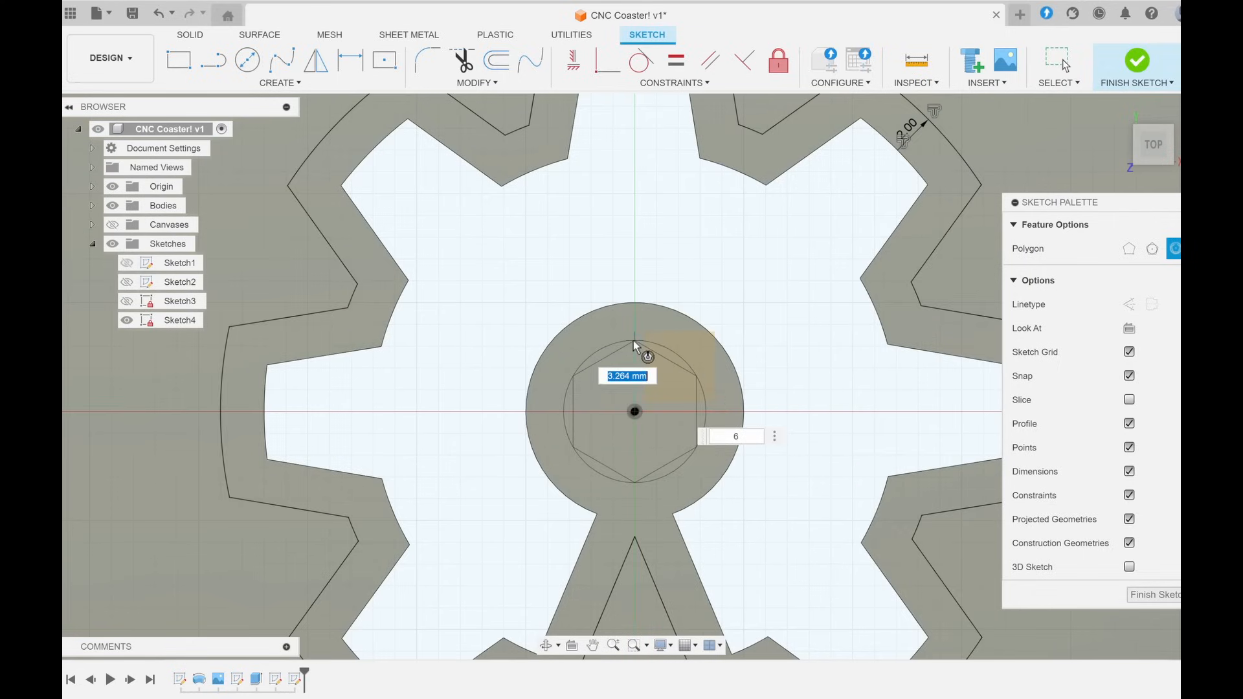
{"action": "scroll", "coordinate": [634, 334], "scroll_direction": "up", "scroll_amount": 1}
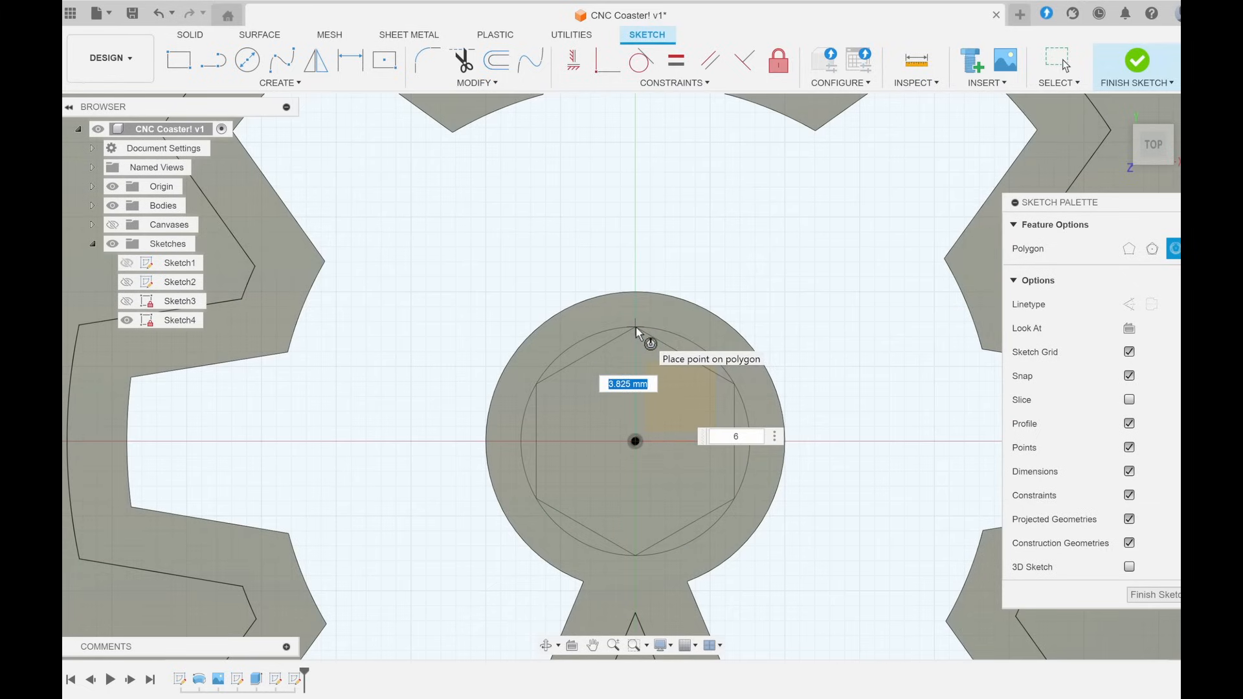
{"action": "type", "text": "4"}
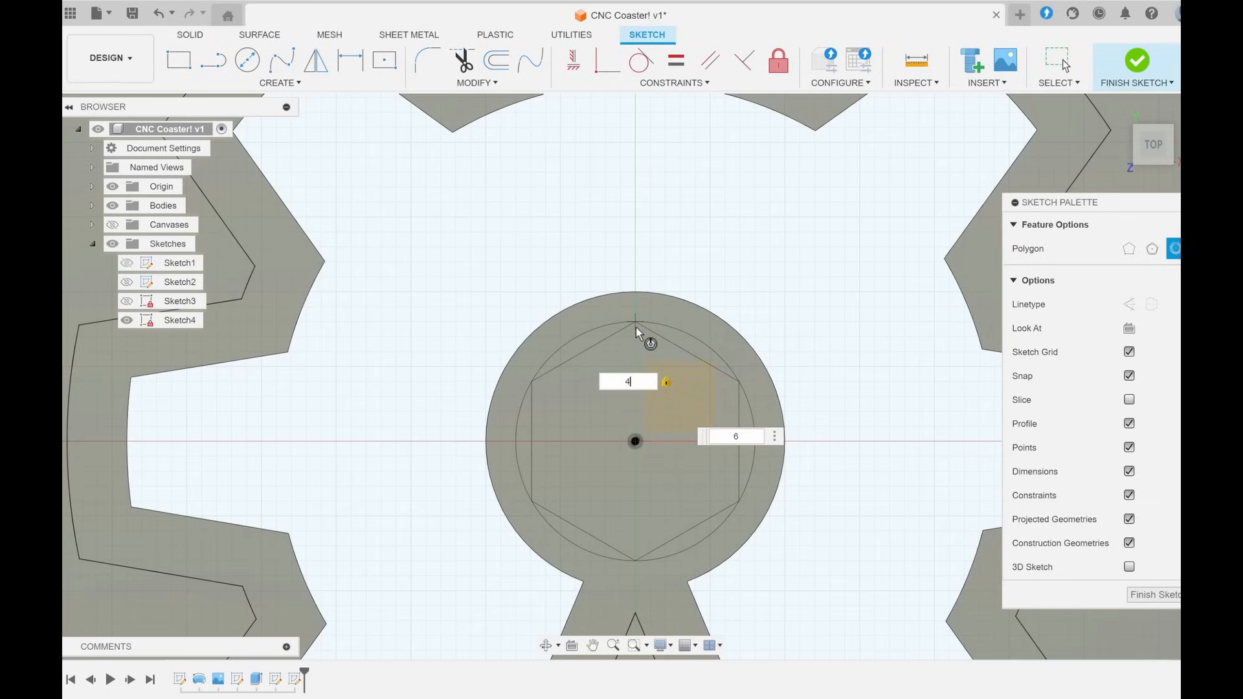
{"action": "left_click", "coordinate": [635, 327]}
- Draw a vertical line from the hexagon's center to its upper vertex
{"action": "key", "text": "l"}
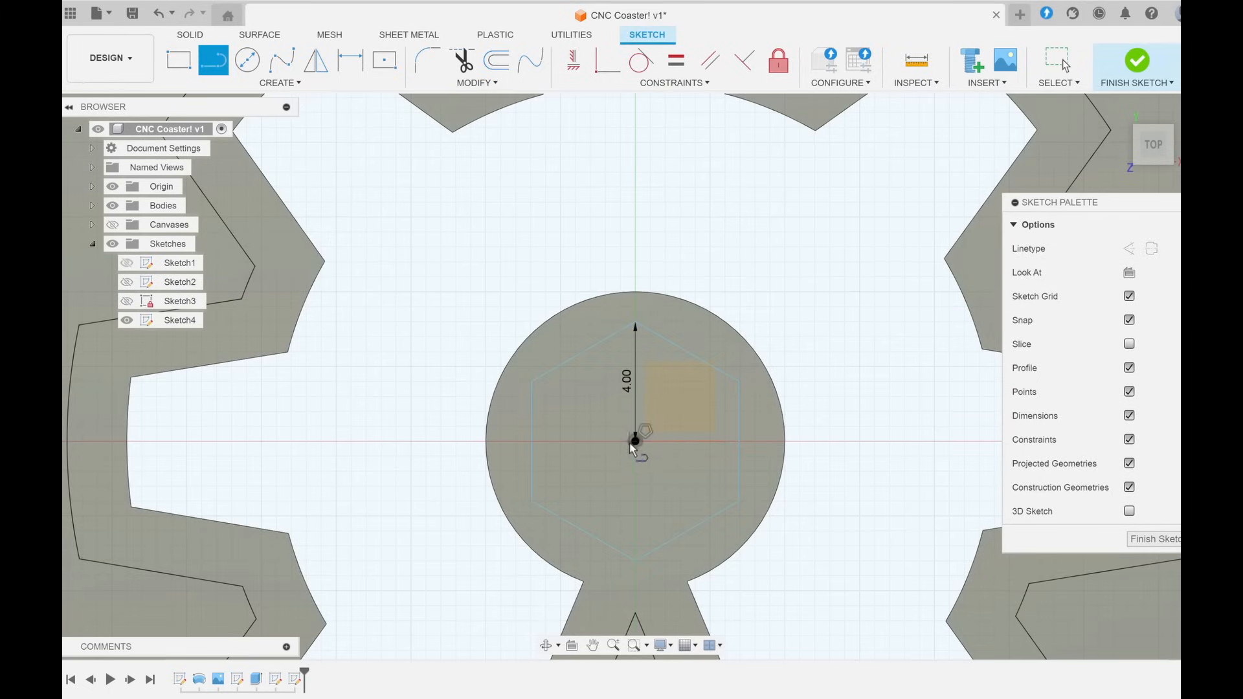
{"action": "left_click", "coordinate": [635, 441]}
{"action": "left_click", "coordinate": [635, 327]}
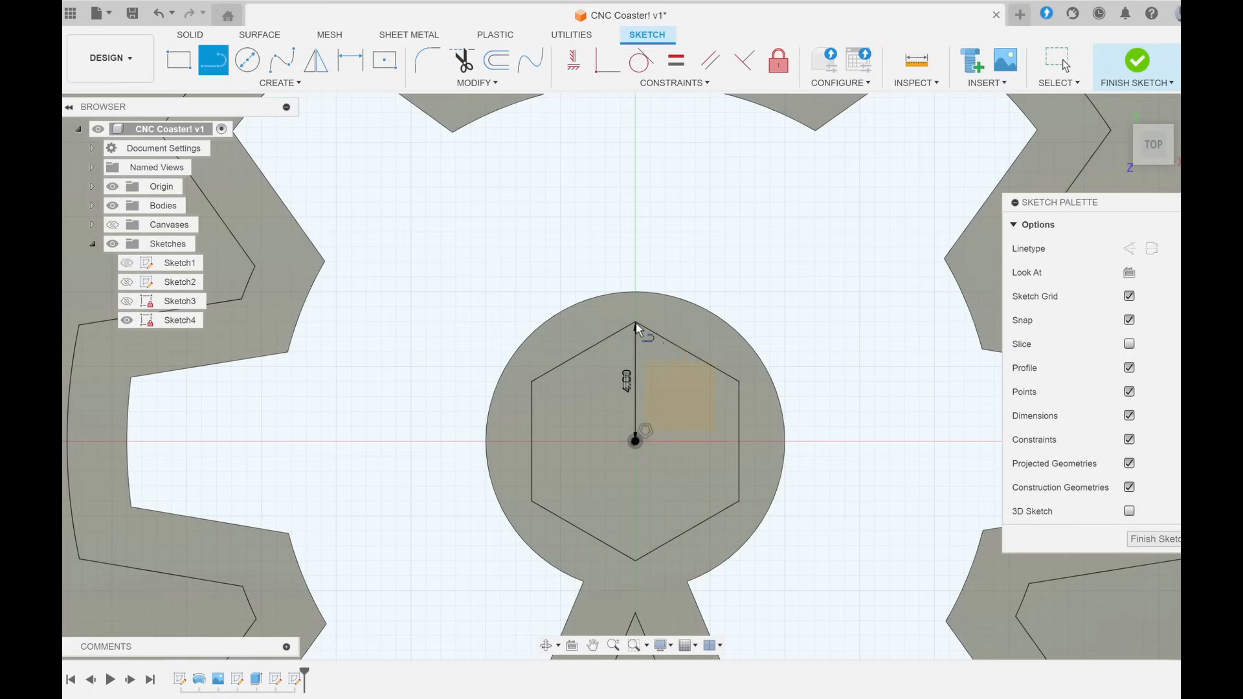
{"action": "key", "text": "Escape"}
{"action": "left_click", "coordinate": [635, 337]}
- Draw lines from the hexagon's center to the midpoints of its upper-left and right edges and convert both to construction lines
{"action": "key", "text": "l"}
{"action": "left_click", "coordinate": [635, 441]}
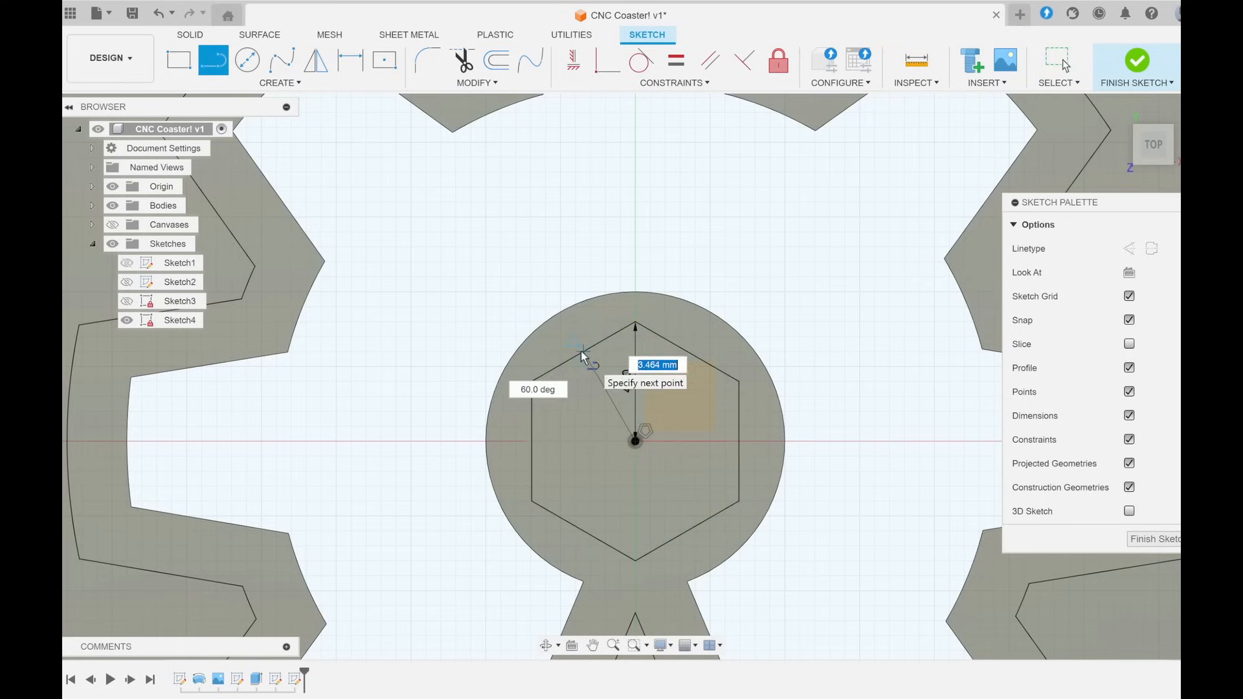
{"action": "left_click", "coordinate": [581, 351]}
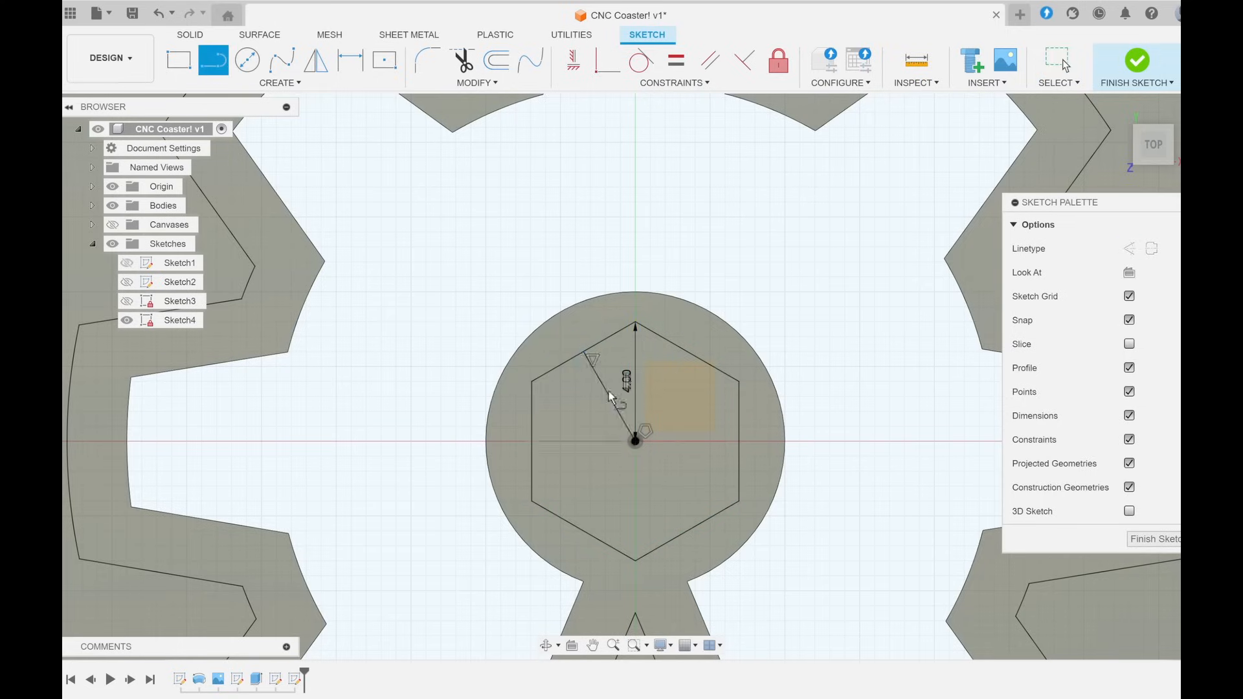
{"action": "key", "text": "Escape"}
{"action": "left_click", "coordinate": [721, 441]}
{"action": "key", "text": "x"}
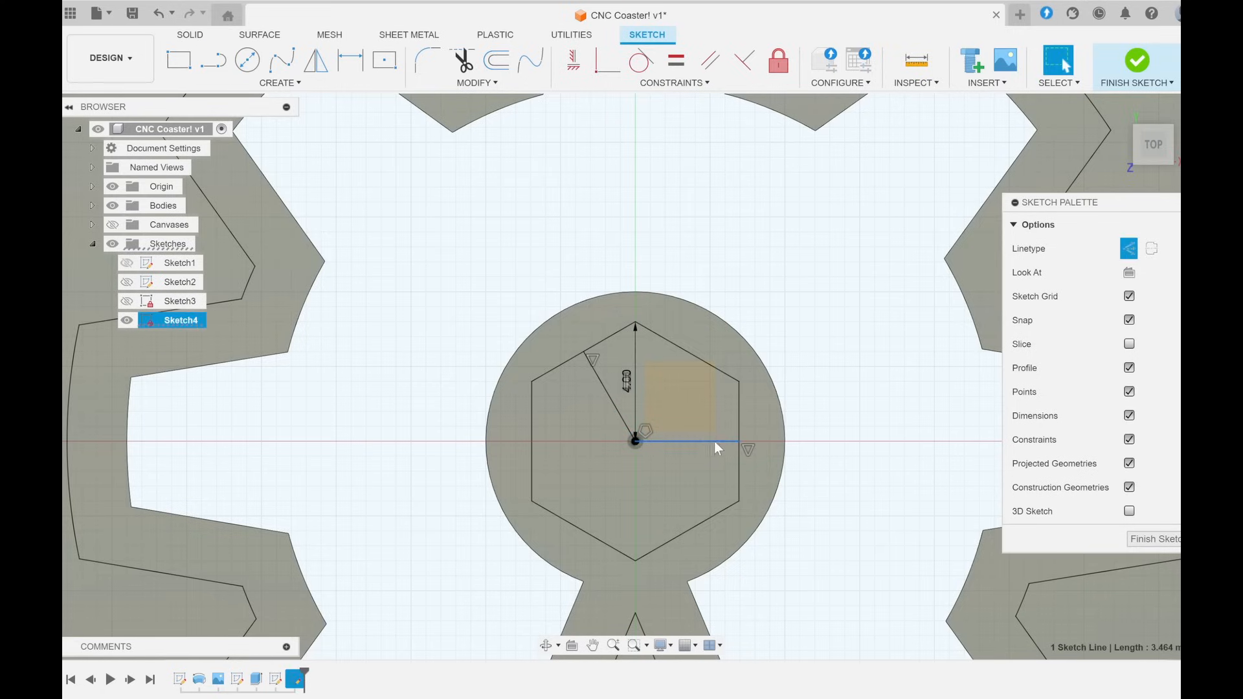
{"action": "left_click", "coordinate": [612, 404]}
{"action": "key", "text": "x"}
{"action": "scroll", "coordinate": [573, 381], "scroll_direction": "down", "scroll_amount": 10}
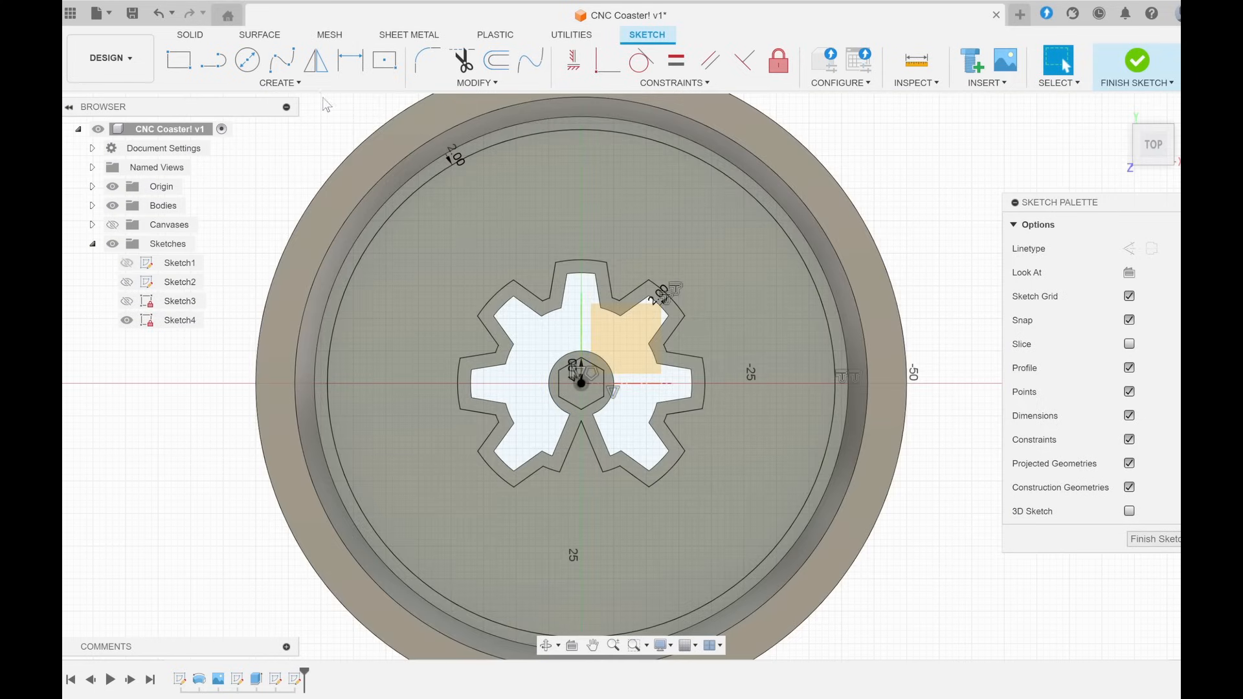
{"action": "left_click", "coordinate": [304, 82]}
{"action": "left_click", "coordinate": [219, 308]}
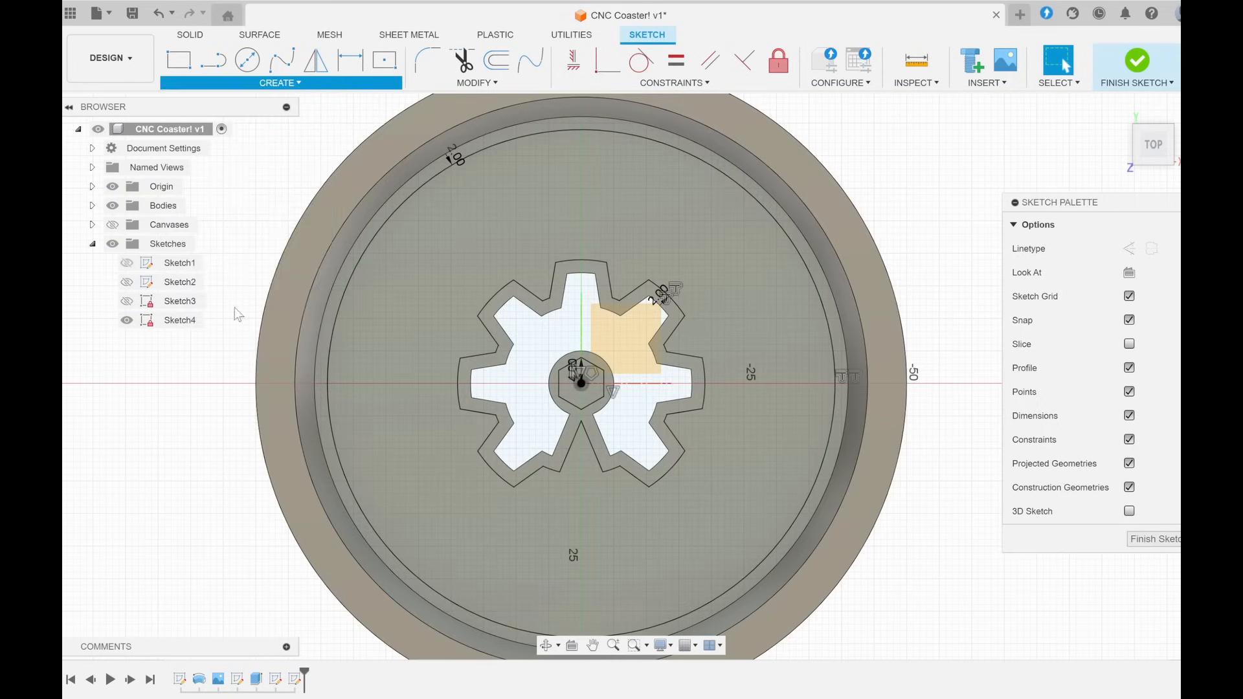
{"action": "scroll", "coordinate": [593, 368], "scroll_direction": "up", "scroll_amount": 5}
{"action": "left_click", "coordinate": [593, 368]}
{"action": "left_click", "coordinate": [528, 405]}
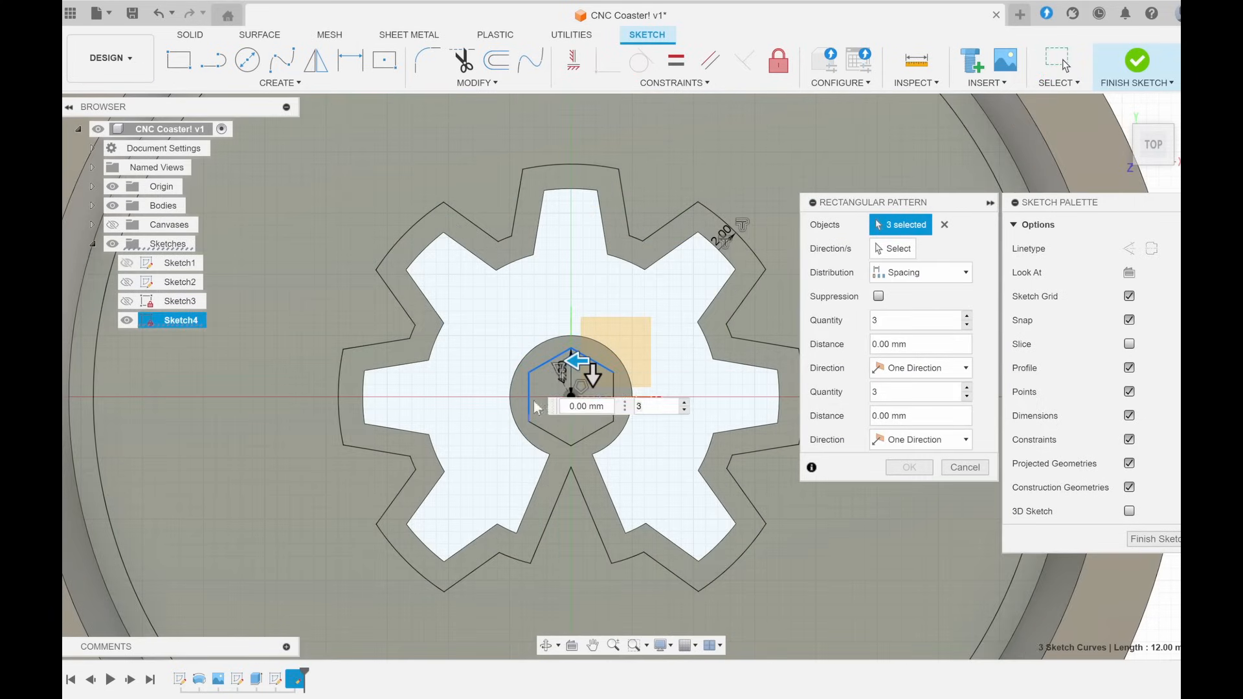
{"action": "left_click", "coordinate": [569, 442]}
{"action": "left_click", "coordinate": [615, 424]}
{"action": "scroll", "coordinate": [615, 424], "scroll_direction": "up", "scroll_amount": 4}
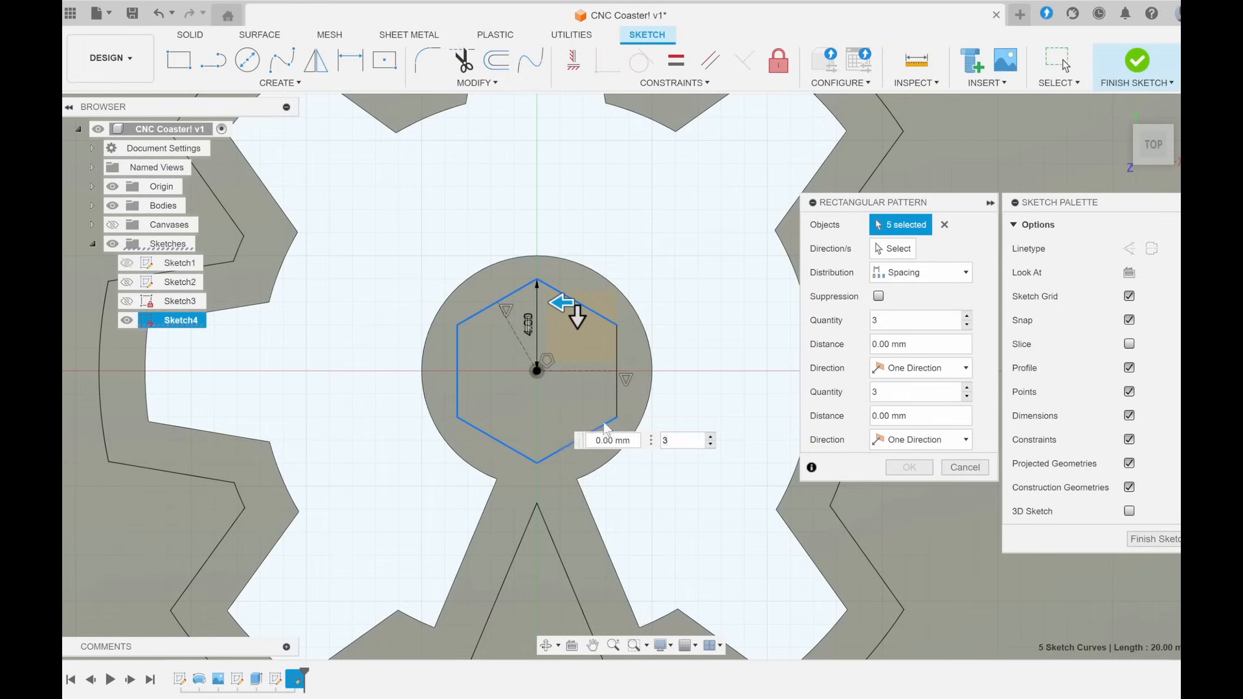
{"action": "left_click", "coordinate": [613, 355]}
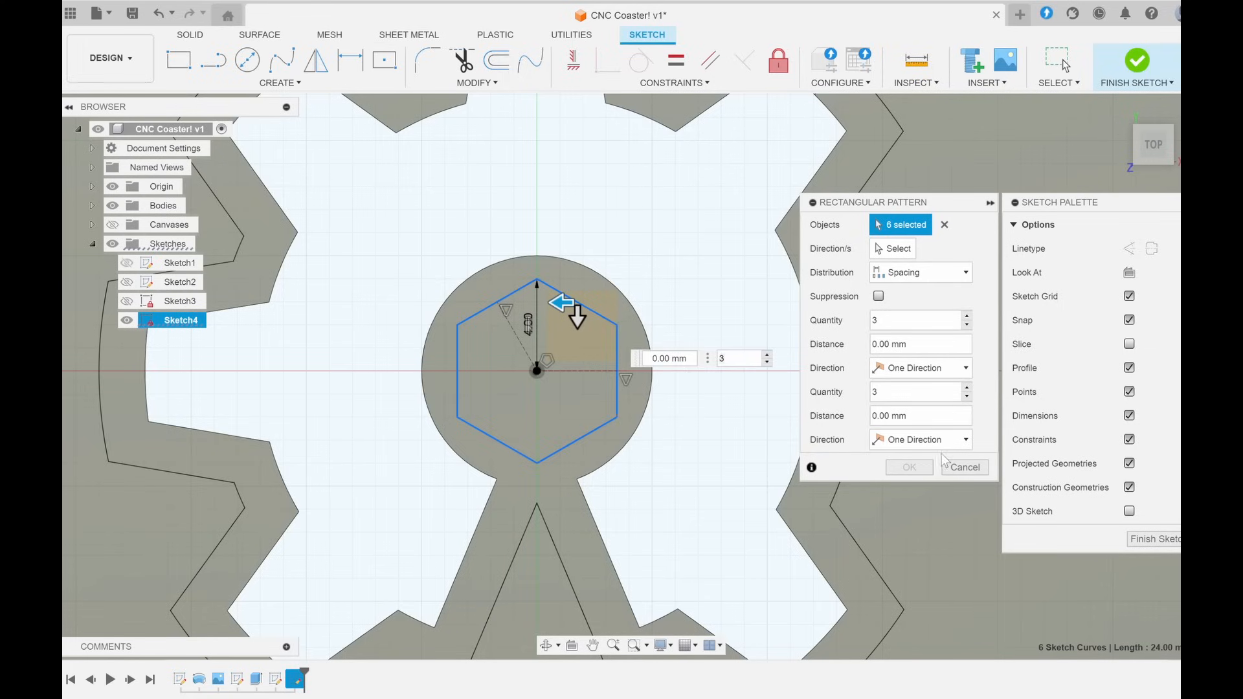
{"action": "left_click", "coordinate": [961, 470]}
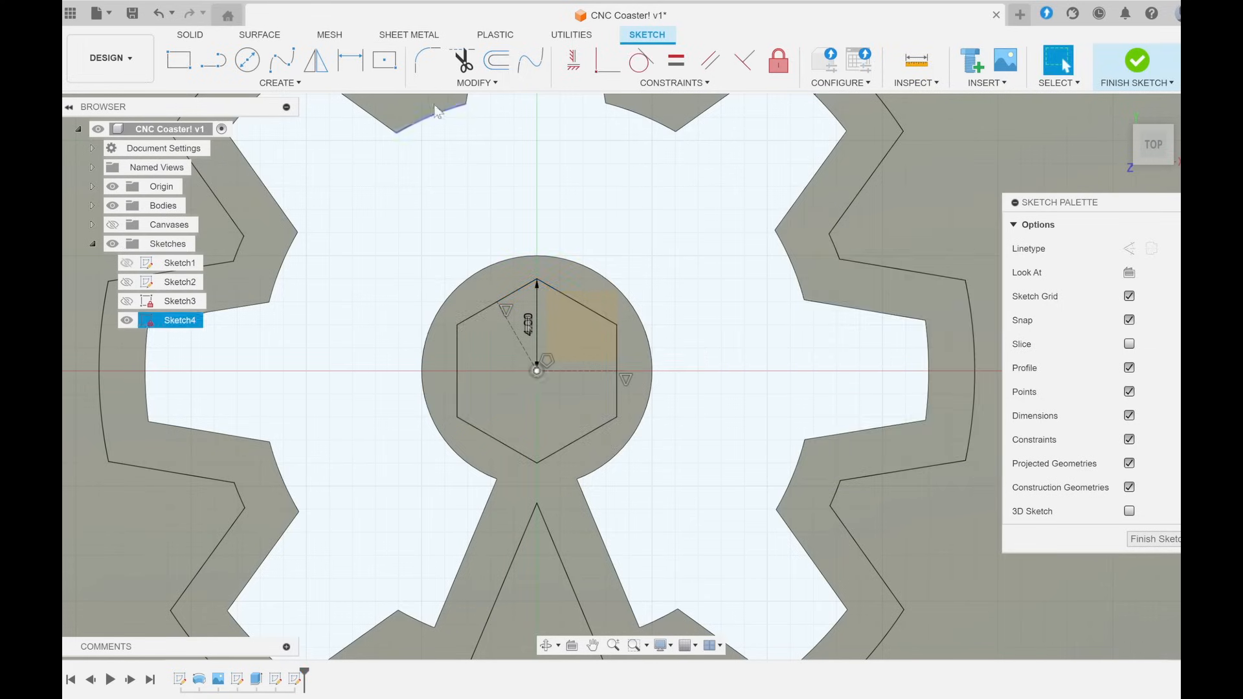
- Fillet the hexagon's top, upper-right, lower-right, bottom and lower-left corners with a 1 mm radius
{"action": "left_click", "coordinate": [427, 60]}
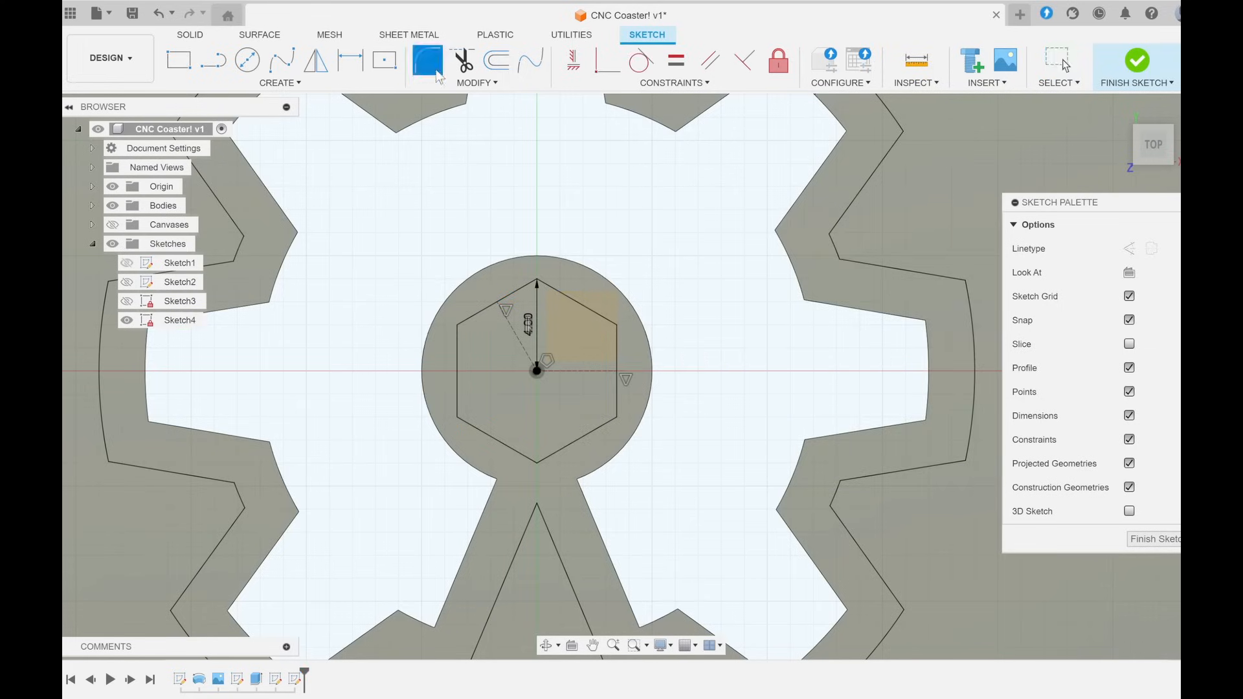
{"action": "scroll", "coordinate": [534, 278], "scroll_direction": "up", "scroll_amount": 2}
{"action": "left_click", "coordinate": [544, 284]}
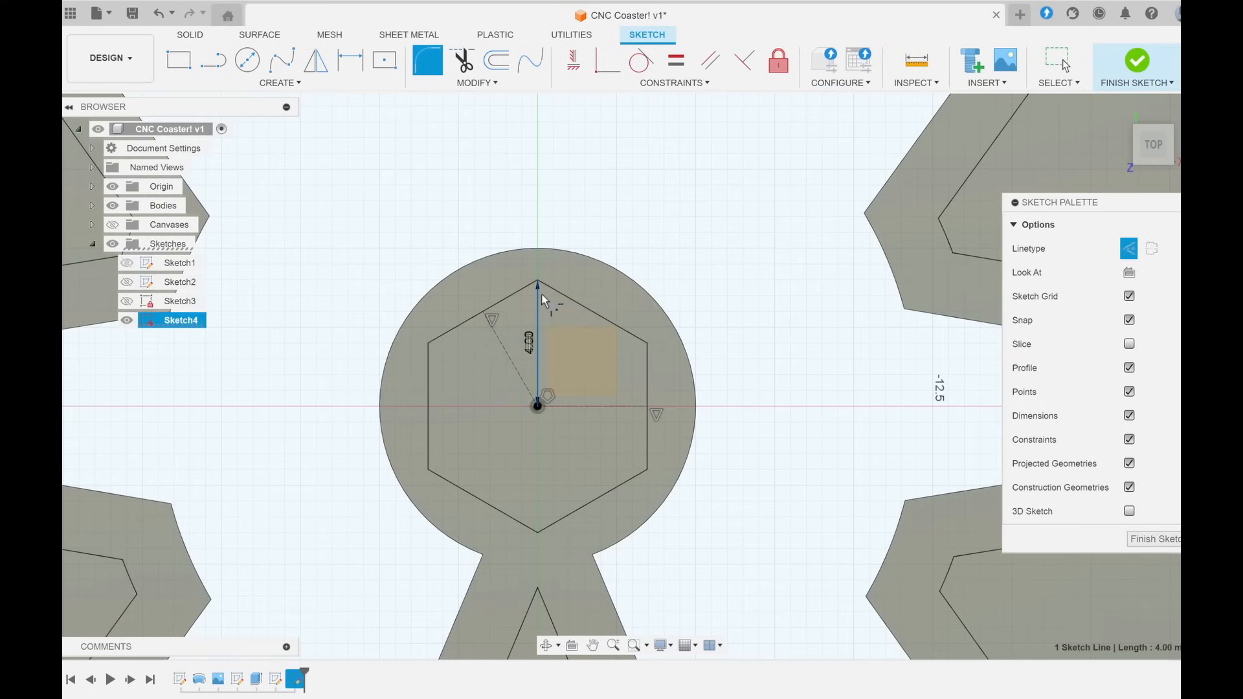
{"action": "key", "text": "Escape"}
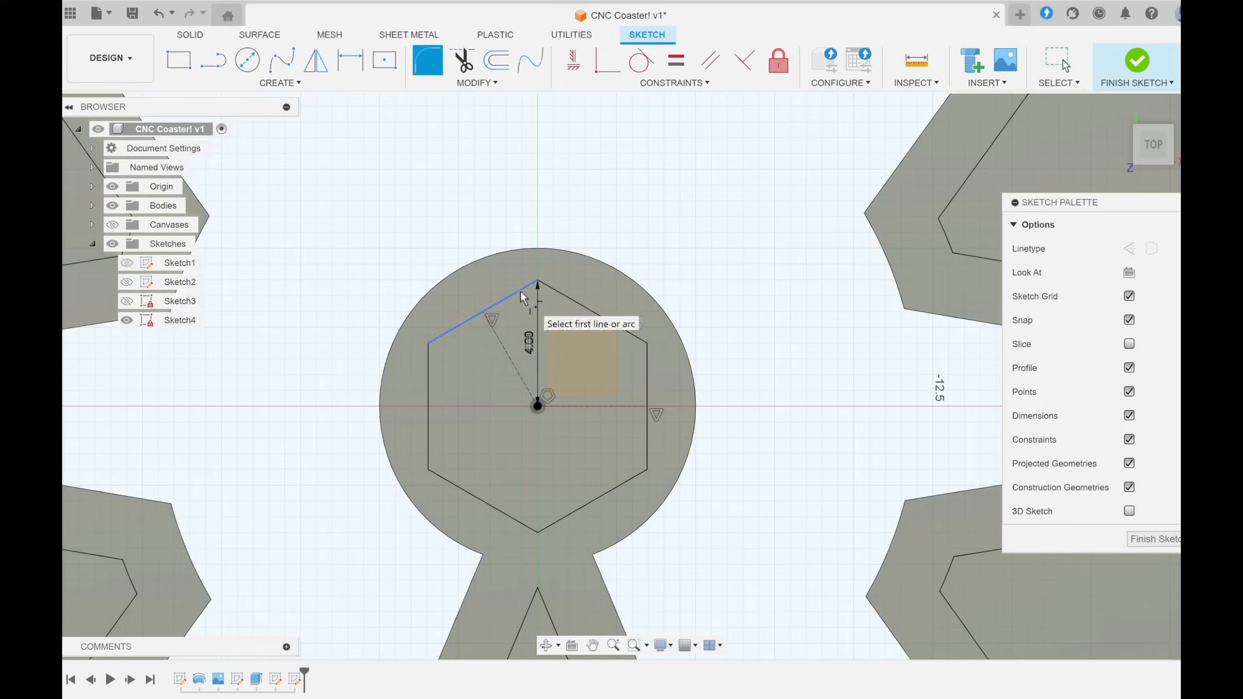
{"action": "left_click", "coordinate": [520, 291]}
{"action": "left_click", "coordinate": [554, 291]}
{"action": "key", "text": "Return"}
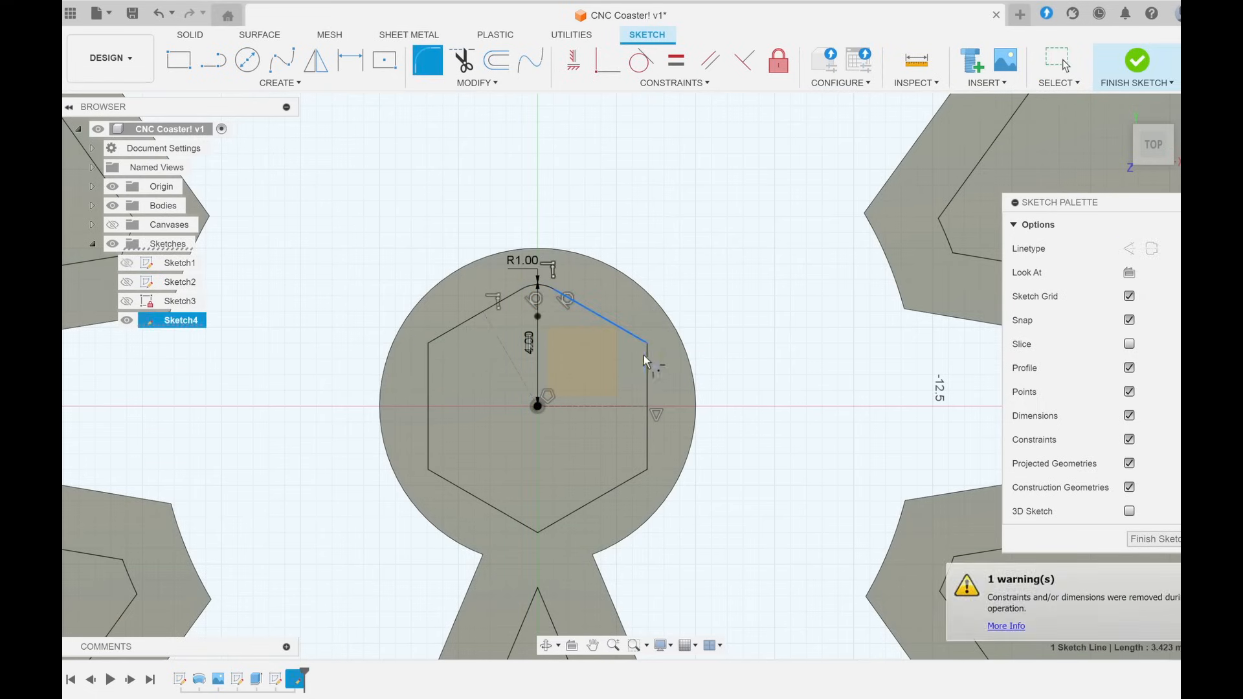
{"action": "left_click", "coordinate": [647, 434]}
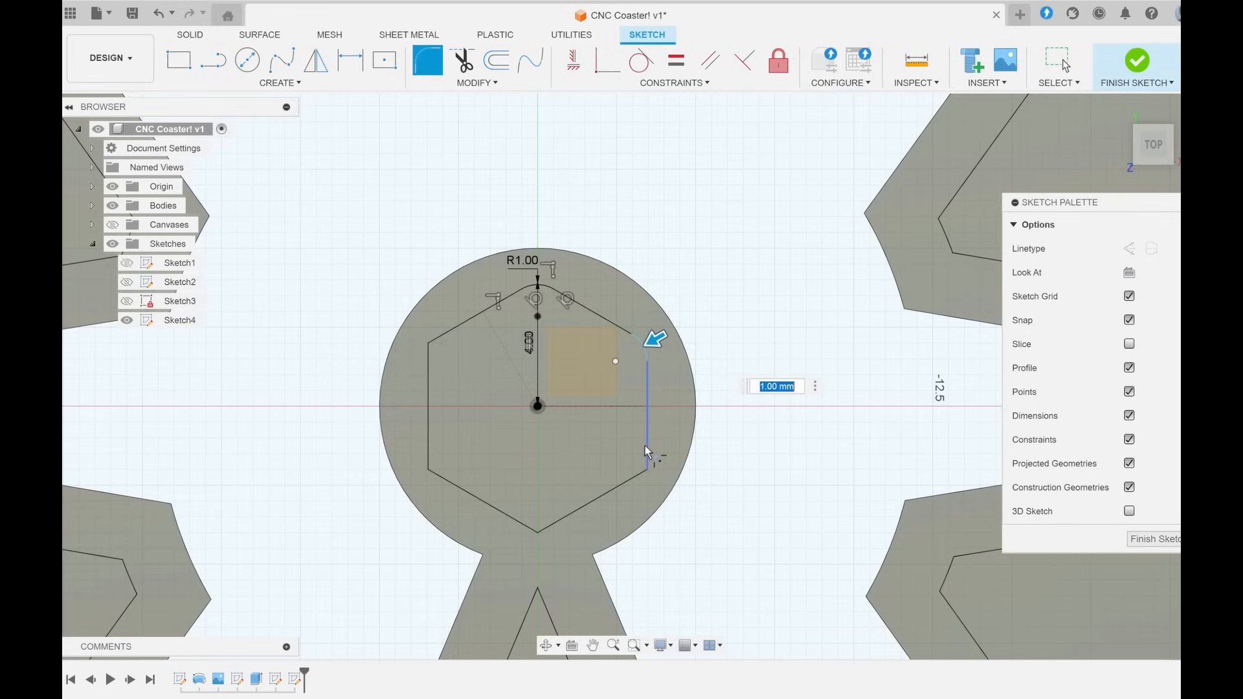
{"action": "left_click", "coordinate": [641, 479]}
{"action": "left_click", "coordinate": [536, 530]}
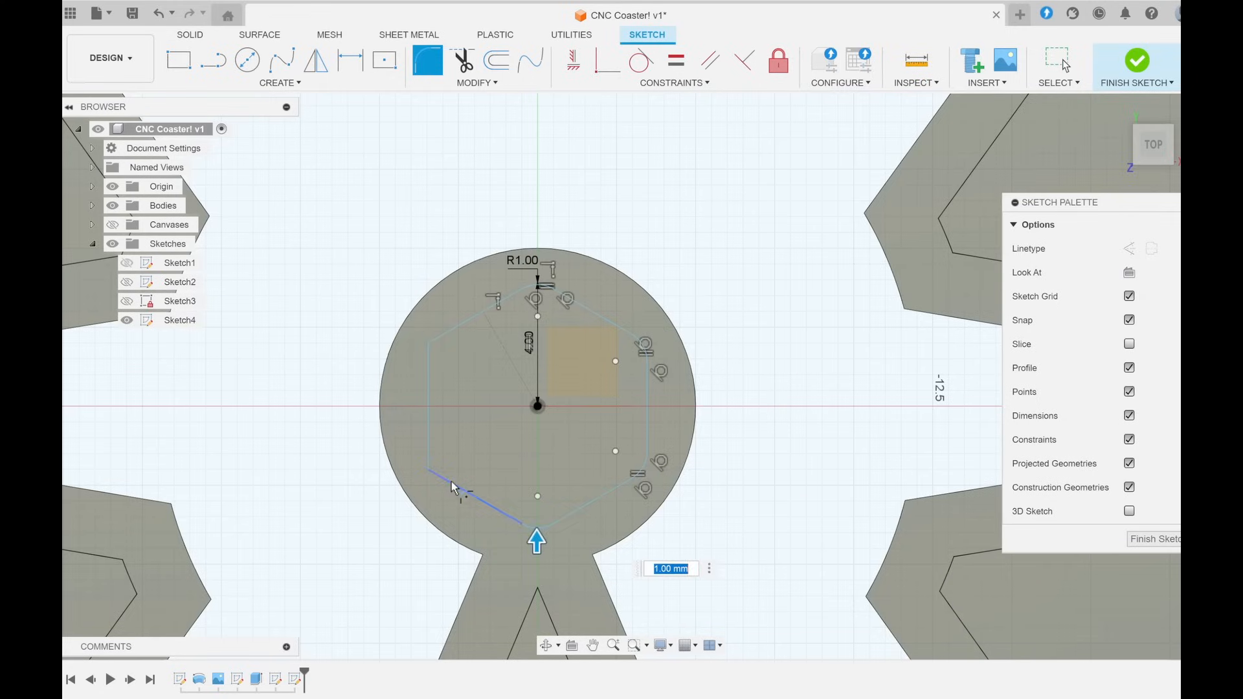
{"action": "left_click", "coordinate": [428, 468]}
- Try a 1.5 mm fillet radius on the hexagon's corners, including the upper-left one, and undo it
{"action": "left_click", "coordinate": [439, 343]}
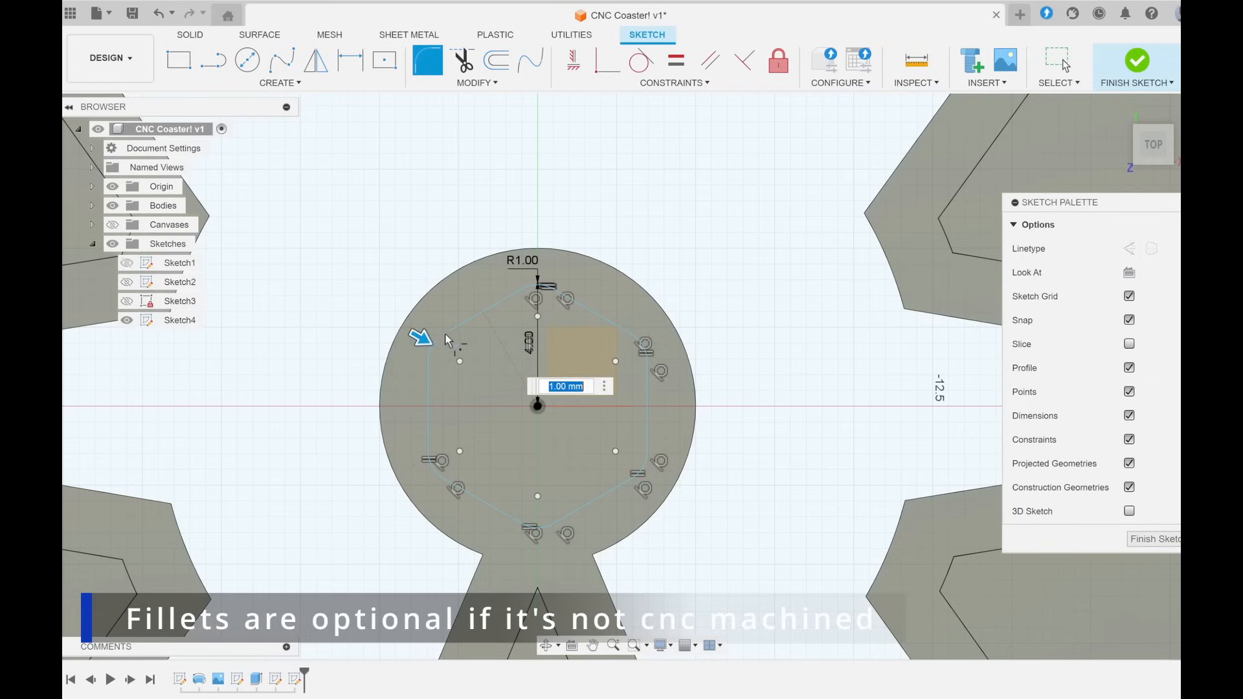
{"action": "type", "text": "1.5"}
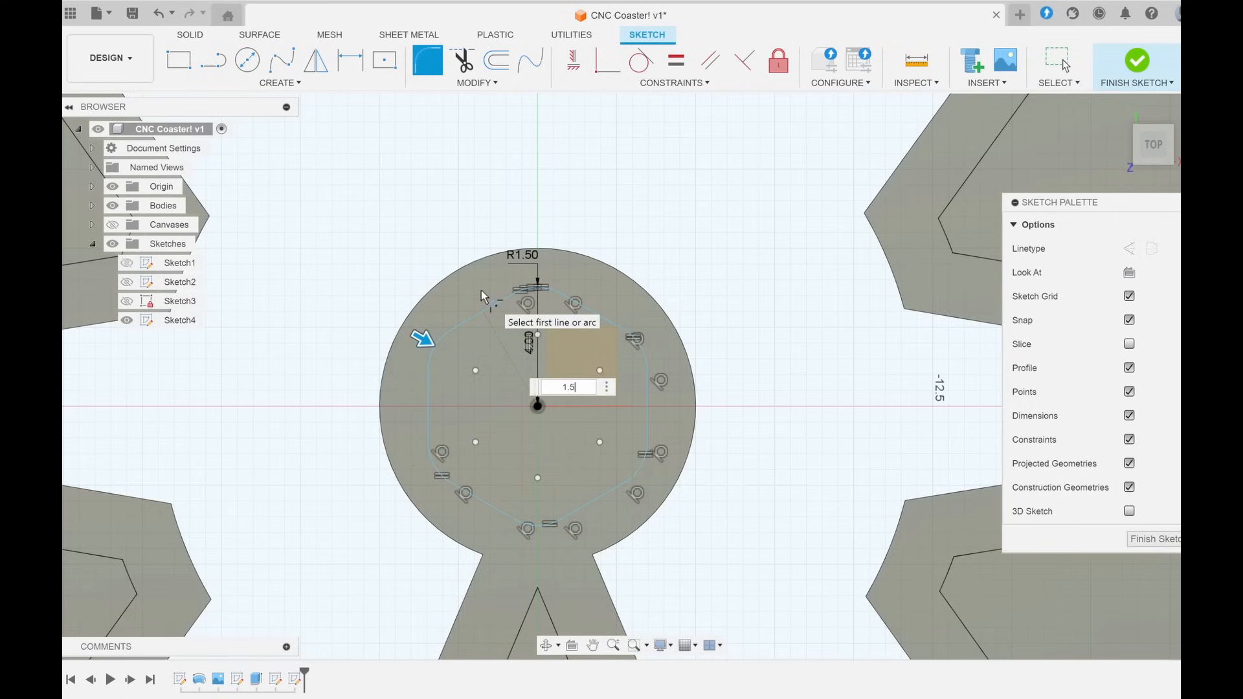
{"action": "key", "text": "Return"}
{"action": "scroll", "coordinate": [480, 290], "scroll_direction": "down", "scroll_amount": 2}
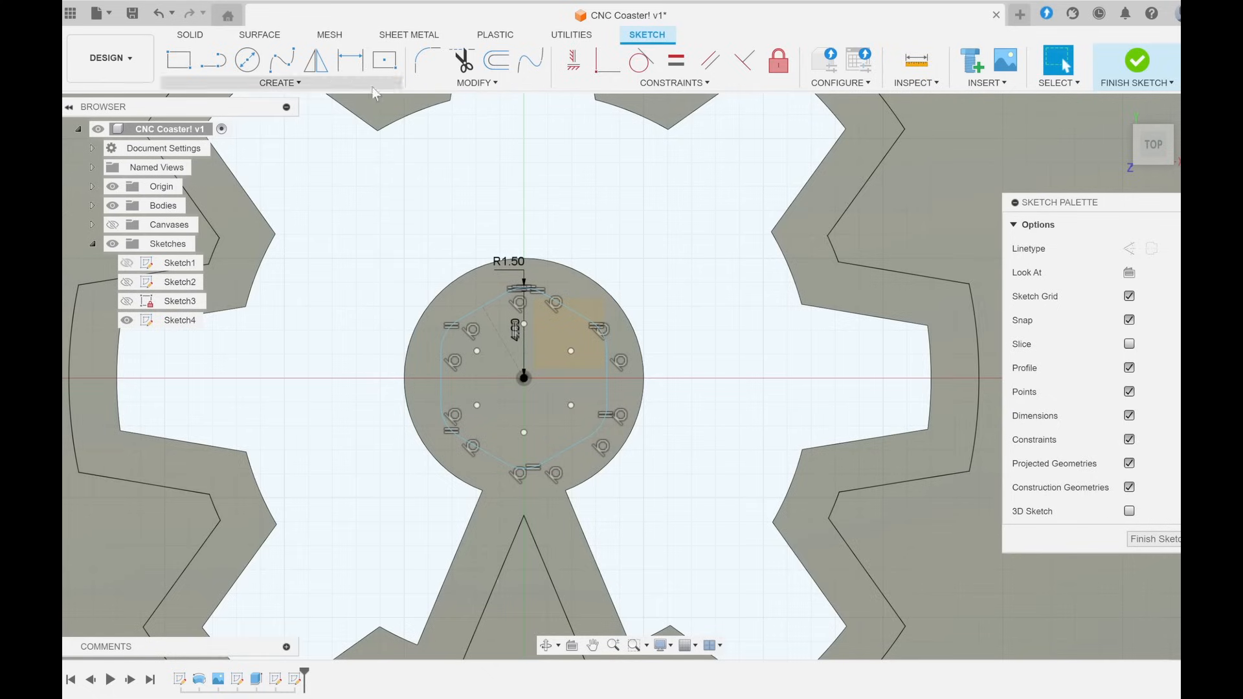
{"action": "double_click", "coordinate": [521, 270]}
{"action": "type", "text": "1.5"}
{"action": "key", "text": "Return"}
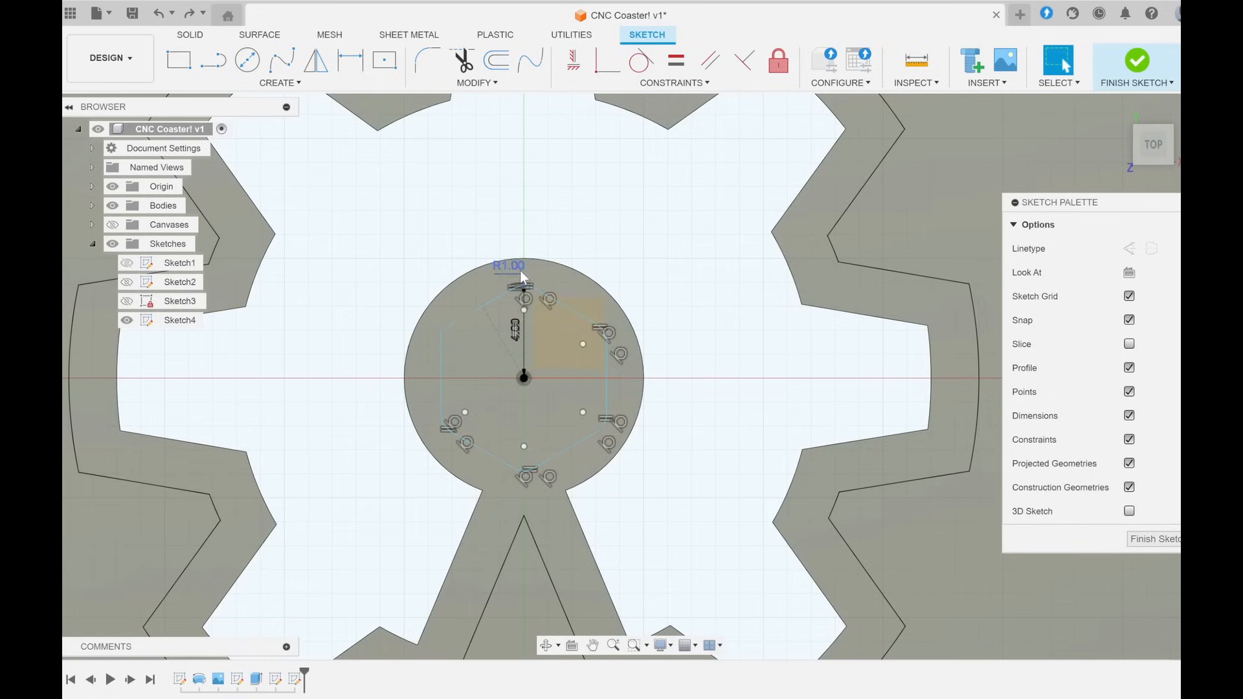
- Fillet the hexagon's remaining upper-left corner with a 1 mm radius
{"action": "scroll", "coordinate": [429, 388], "scroll_direction": "up", "scroll_amount": 2}
{"action": "left_click", "coordinate": [427, 59]}
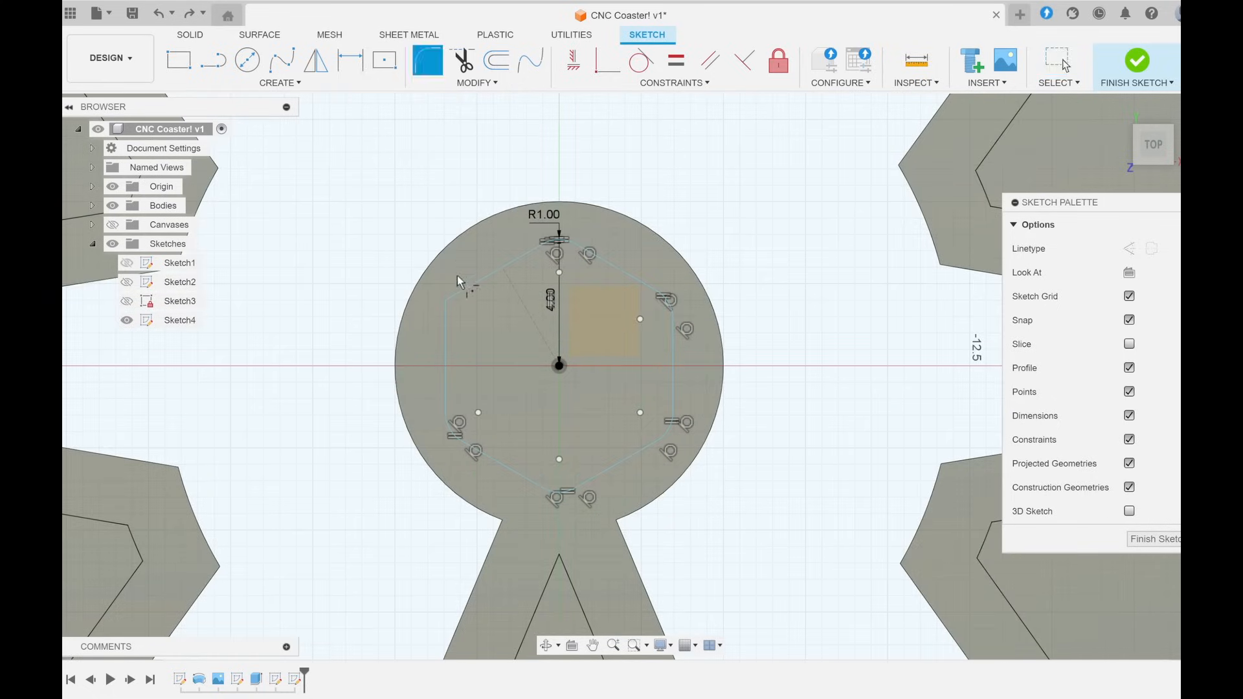
{"action": "left_click", "coordinate": [447, 299]}
{"action": "key", "text": "Return"}
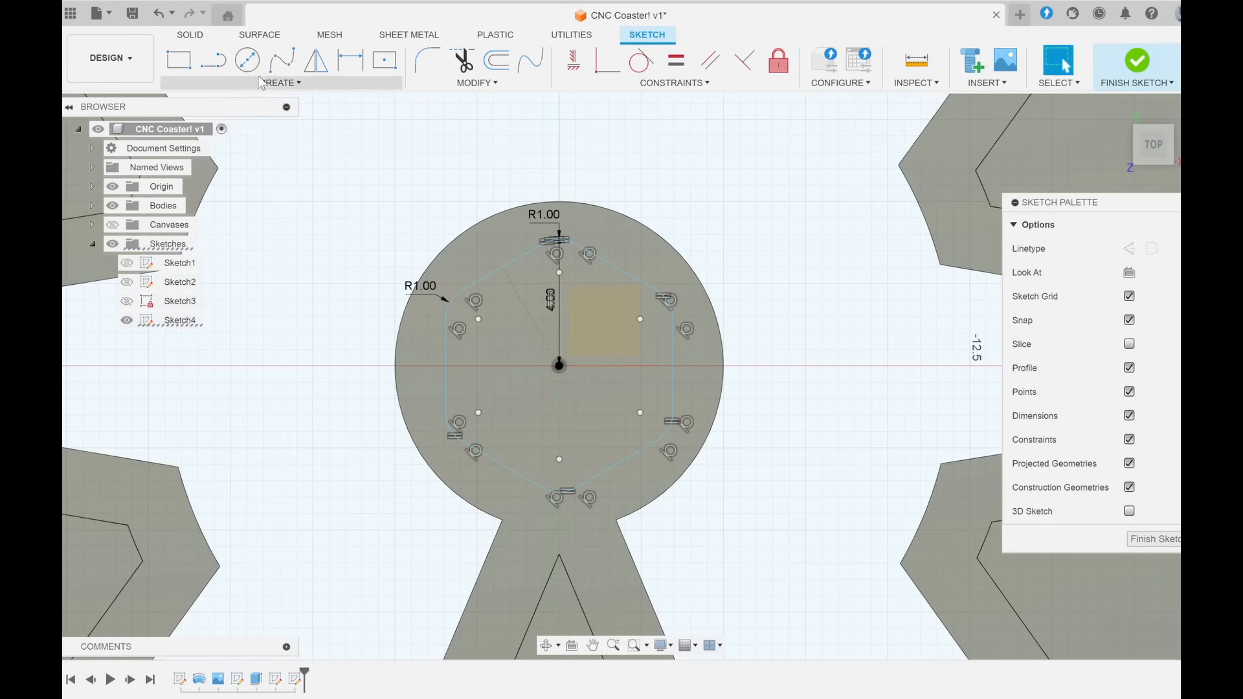
- Start a rectangular sketch pattern with all 12 curves of the rounded hexagon, its six sides and six fillet arcs, as objects
{"action": "left_click", "coordinate": [248, 59]}
{"action": "left_click", "coordinate": [275, 83]}
{"action": "left_click", "coordinate": [220, 308]}
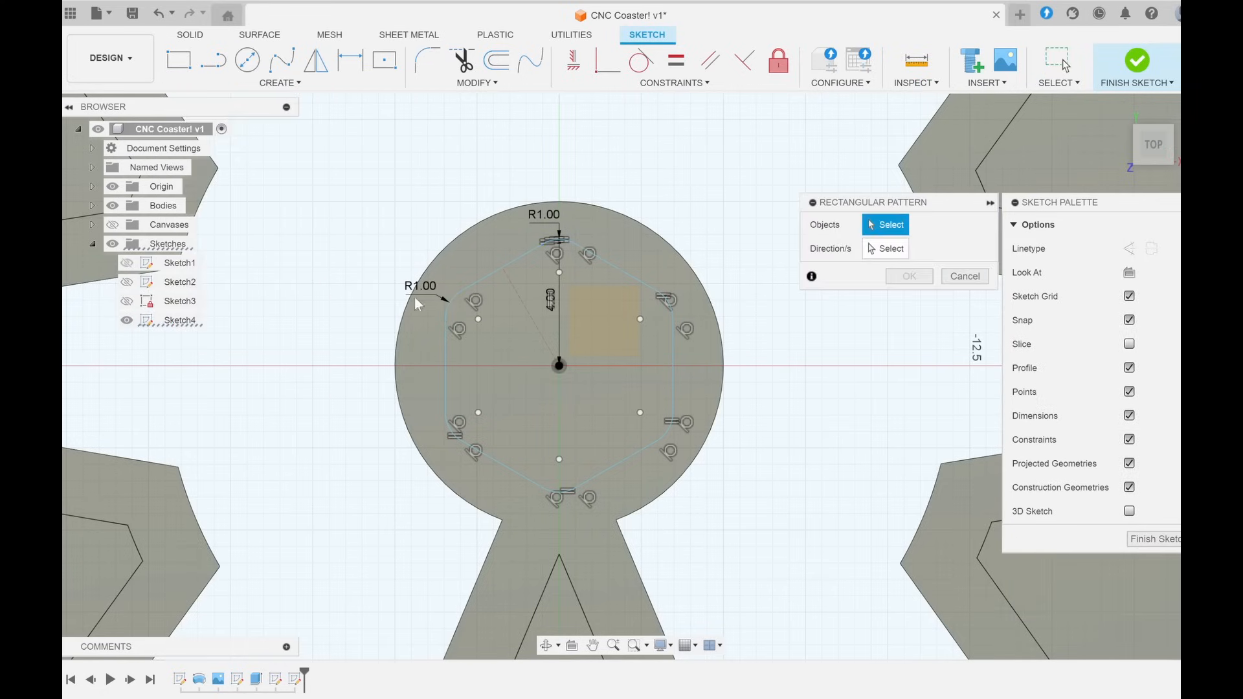
{"action": "left_click", "coordinate": [501, 268]}
{"action": "scroll", "coordinate": [503, 277], "scroll_direction": "up", "scroll_amount": 3}
{"action": "left_click", "coordinate": [942, 225]}
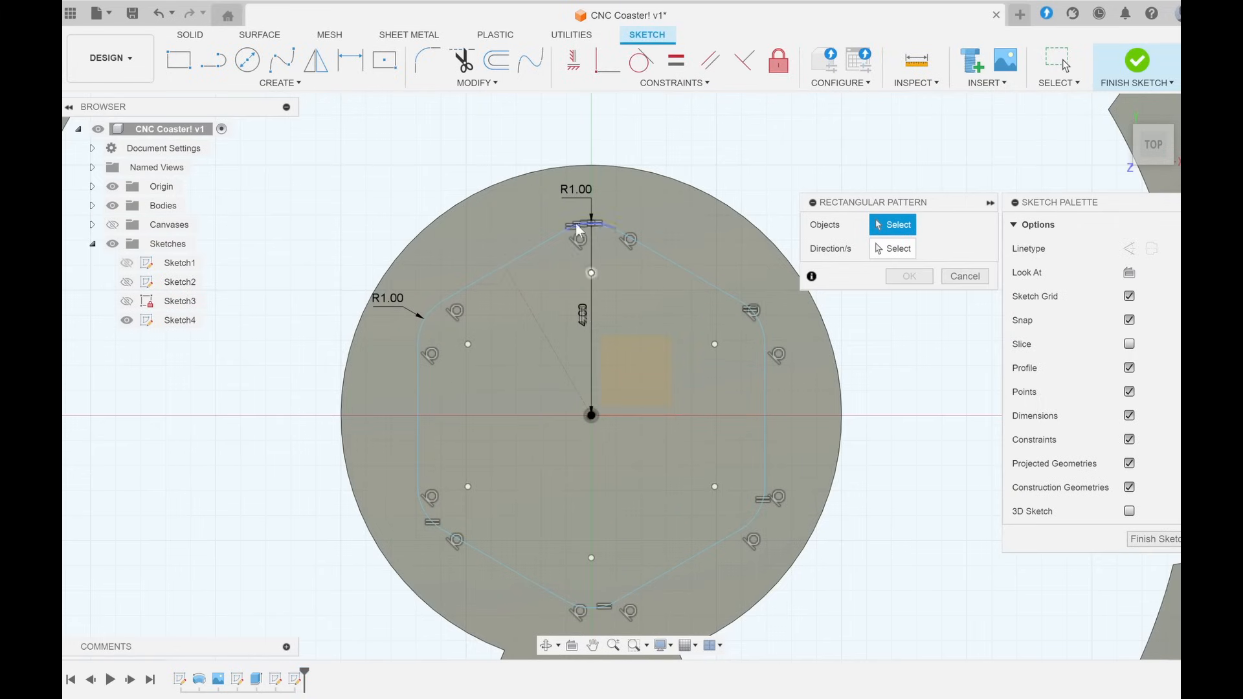
{"action": "left_click", "coordinate": [541, 243]}
{"action": "scroll", "coordinate": [422, 316], "scroll_direction": "up", "scroll_amount": 2}
{"action": "left_click", "coordinate": [421, 330]}
{"action": "left_click", "coordinate": [415, 388]}
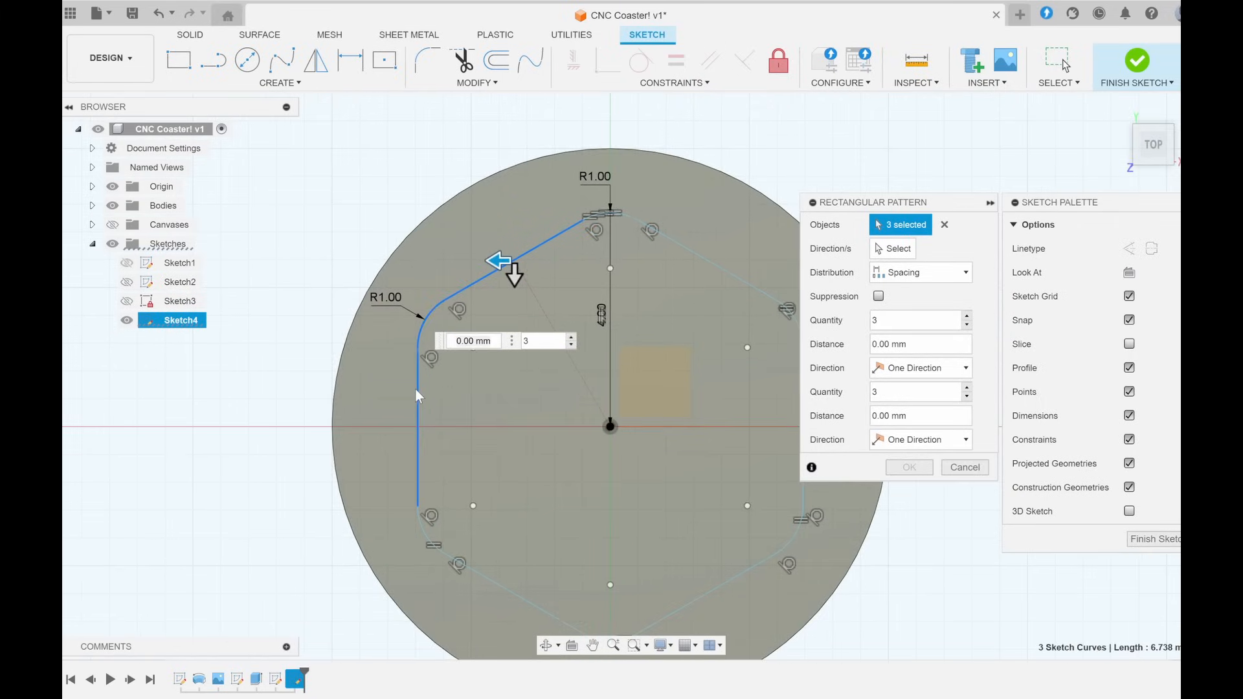
{"action": "scroll", "coordinate": [414, 389], "scroll_direction": "down", "scroll_amount": 2}
{"action": "left_click", "coordinate": [422, 487]}
{"action": "left_click", "coordinate": [458, 512]}
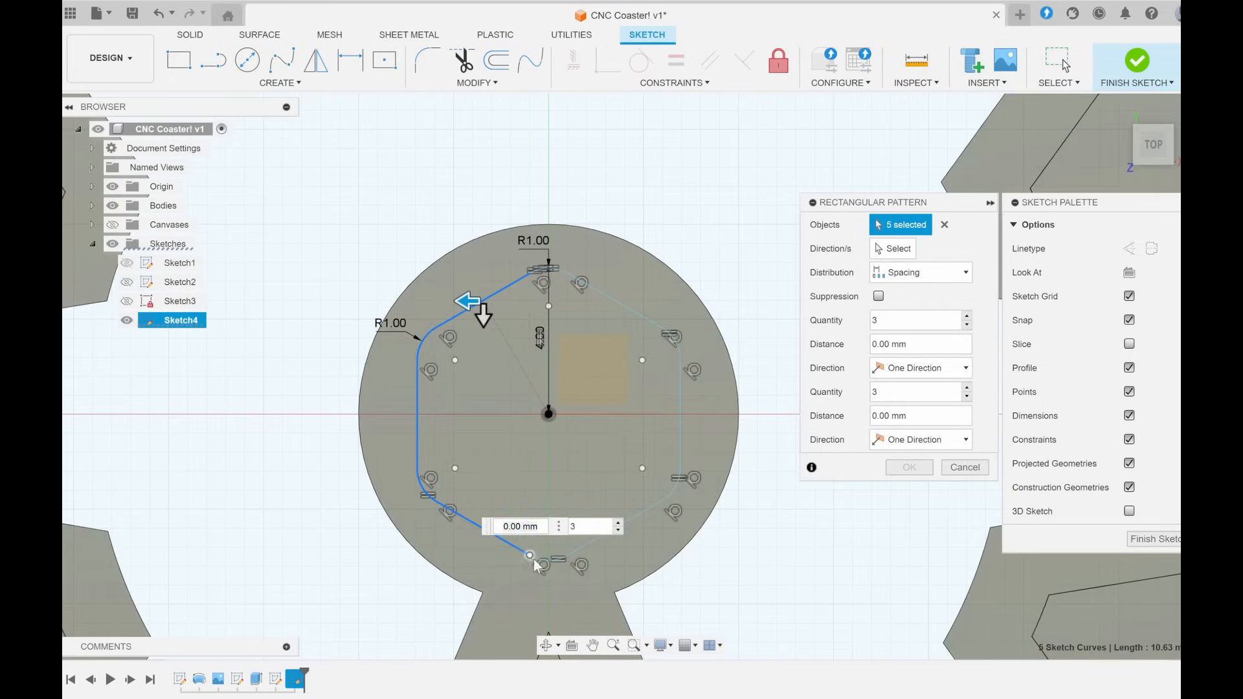
{"action": "left_click", "coordinate": [538, 558]}
{"action": "left_click", "coordinate": [593, 541]}
{"action": "left_click", "coordinate": [677, 482]}
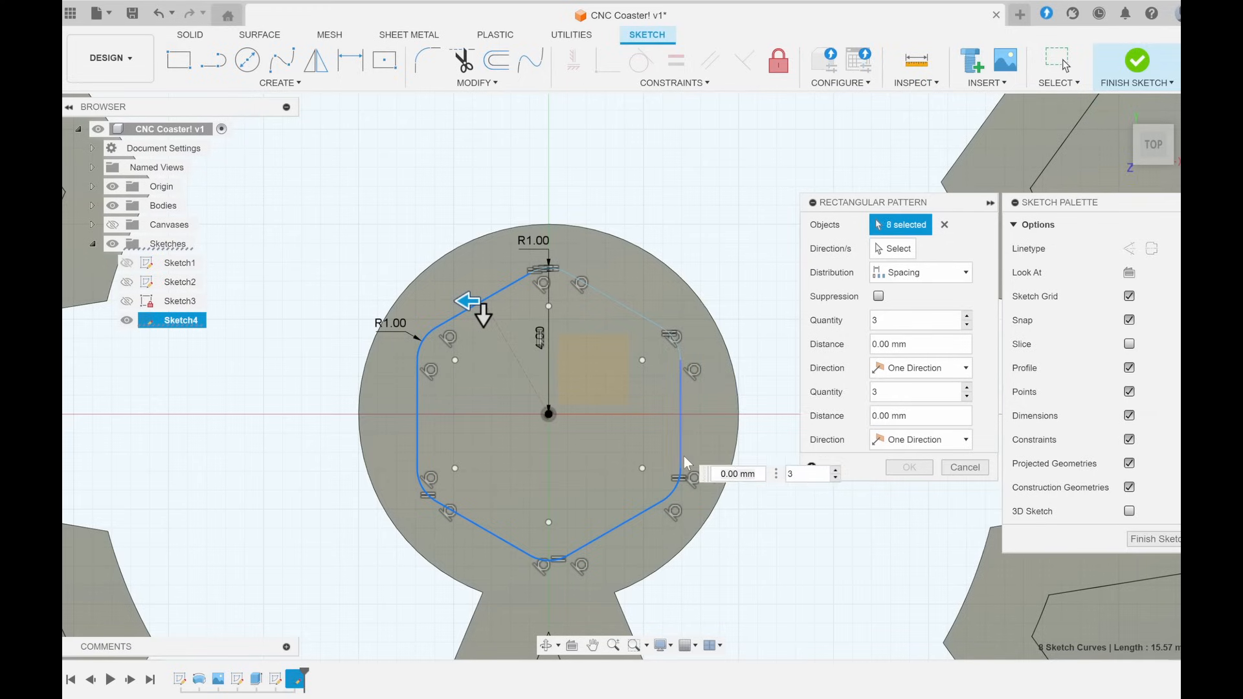
{"action": "left_click", "coordinate": [680, 427]}
{"action": "left_click", "coordinate": [674, 343]}
{"action": "left_click", "coordinate": [634, 315]}
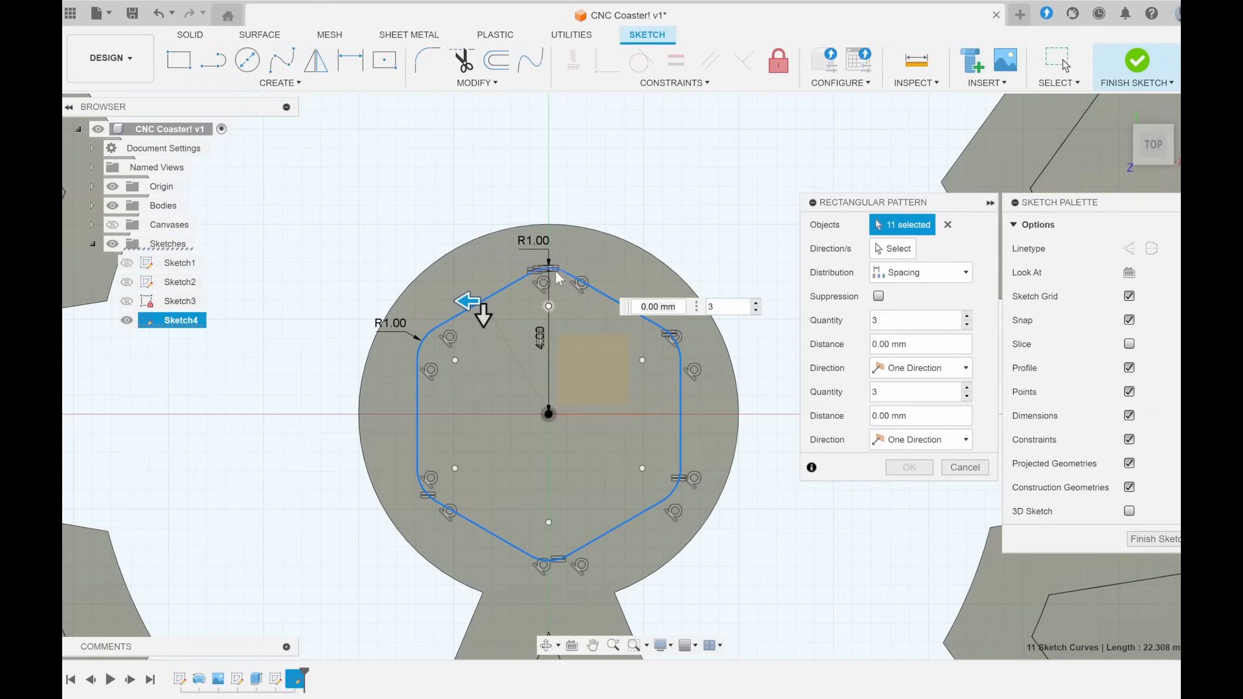
{"action": "left_click", "coordinate": [556, 270]}
- Use the hexagon's two construction lines as the pattern directions and set a 10 mm distance along each
{"action": "left_click", "coordinate": [896, 251]}
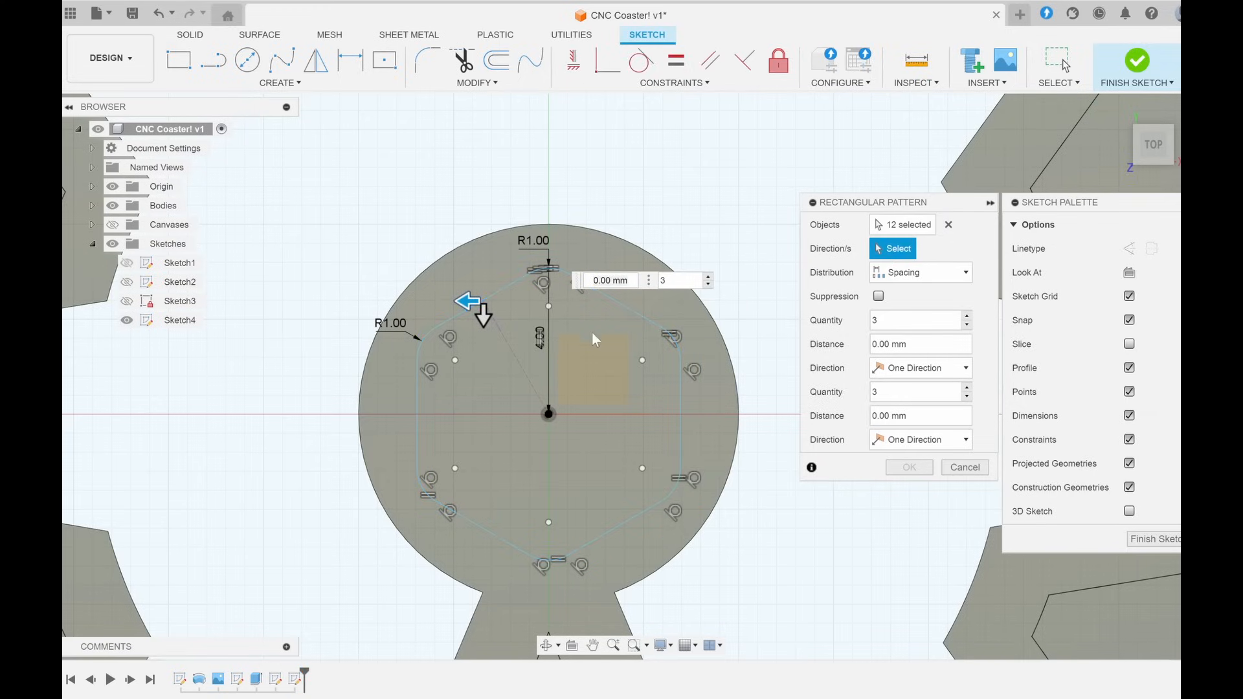
{"action": "left_click", "coordinate": [522, 369]}
{"action": "left_click", "coordinate": [574, 414]}
{"action": "scroll", "coordinate": [575, 414], "scroll_direction": "down", "scroll_amount": 2}
{"action": "scroll", "coordinate": [575, 413], "scroll_direction": "down", "scroll_amount": 5}
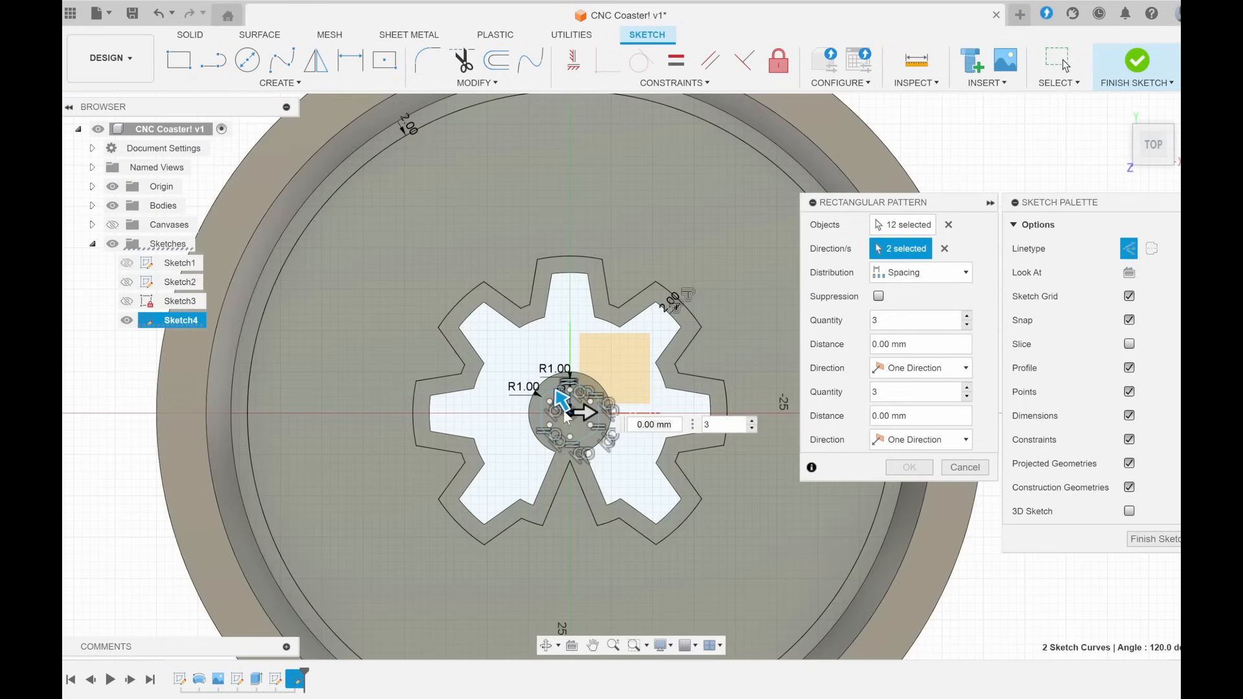
{"action": "type", "text": "10"}
{"action": "key", "text": "Tab"}
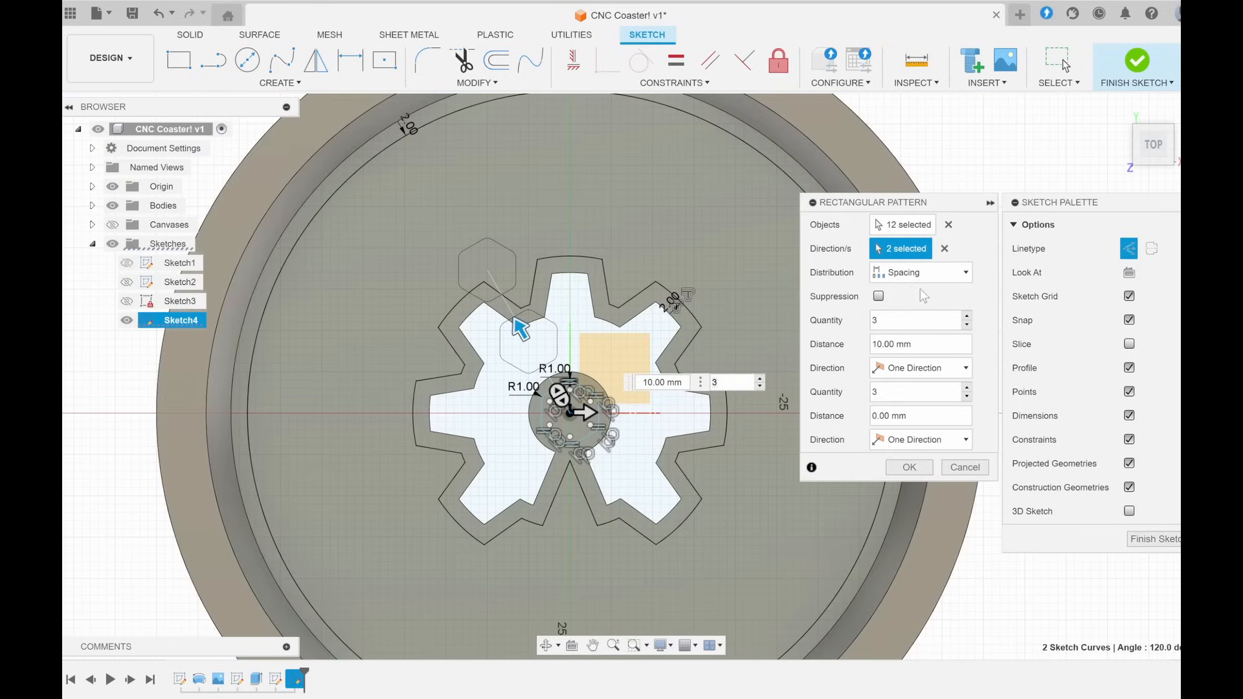
{"action": "left_click_drag", "start_coordinate": [587, 412], "coordinate": [666, 412]}
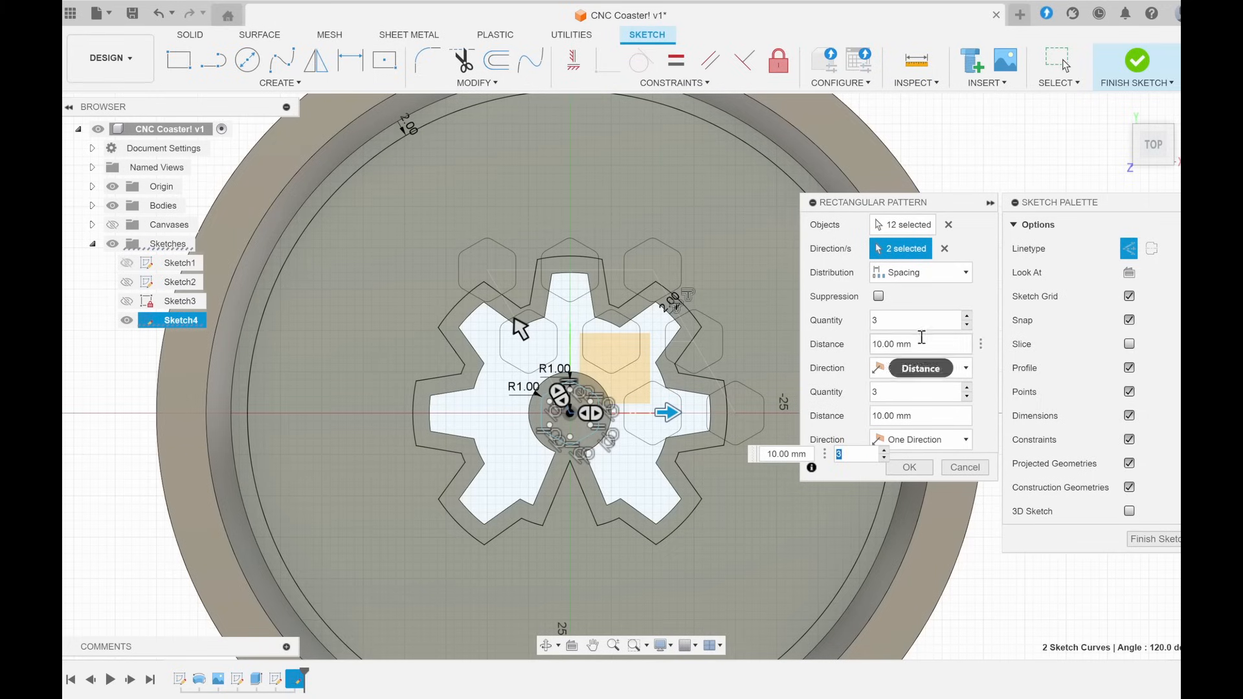
- Make the hexagon pattern symmetric in both directions
{"action": "left_click", "coordinate": [919, 367]}
{"action": "left_click", "coordinate": [909, 402]}
{"action": "left_click", "coordinate": [919, 439]}
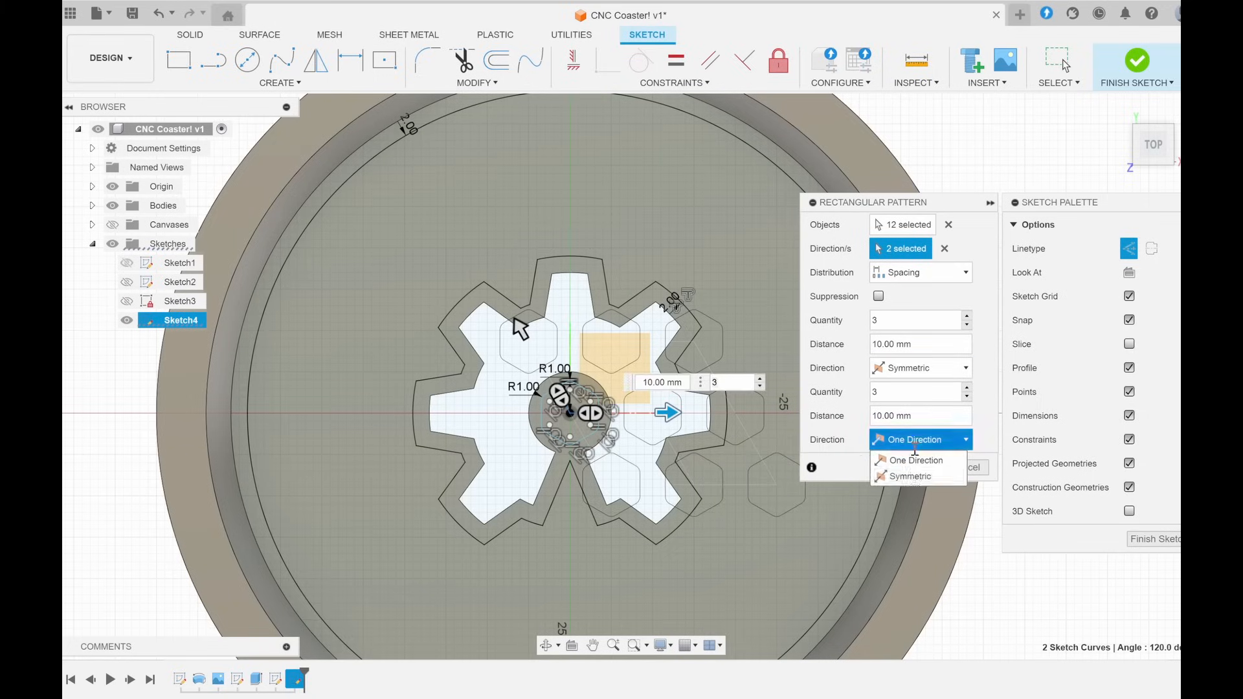
{"action": "left_click", "coordinate": [909, 477]}
- Set the hexagon pattern's spacing to 9 mm in both directions
{"action": "double_click", "coordinate": [930, 412]}
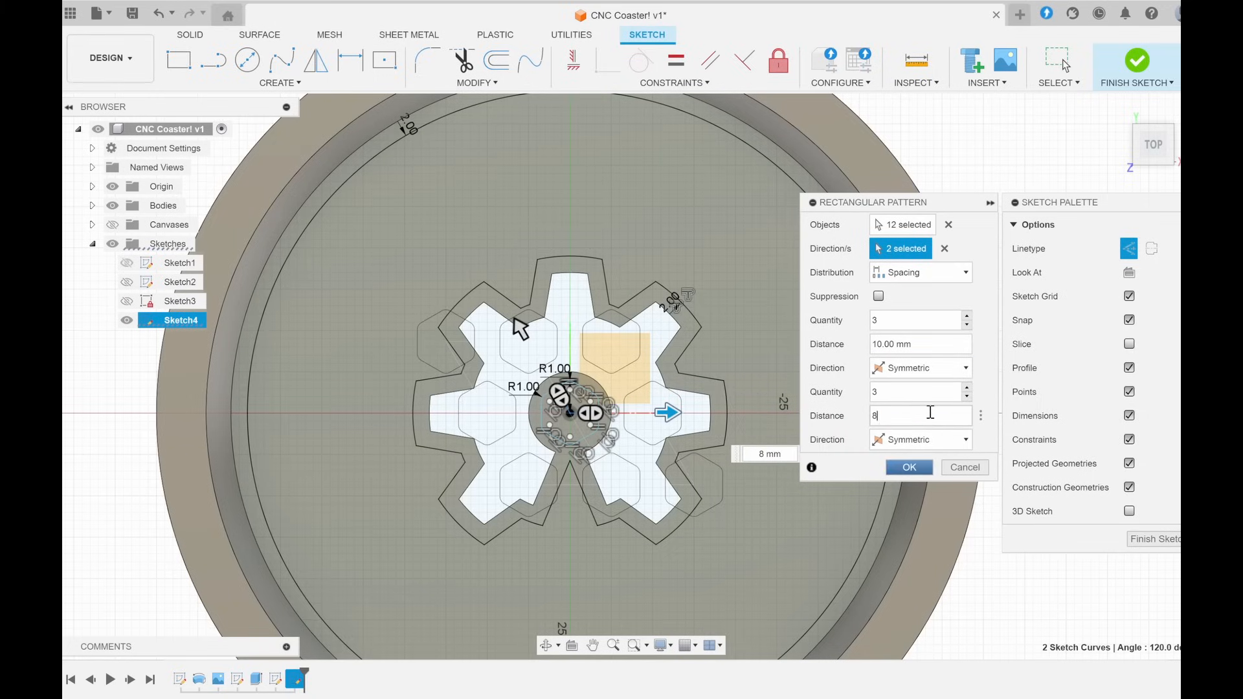
{"action": "type", "text": "8"}
{"action": "key", "text": "Return"}
{"action": "key", "text": "Return"}
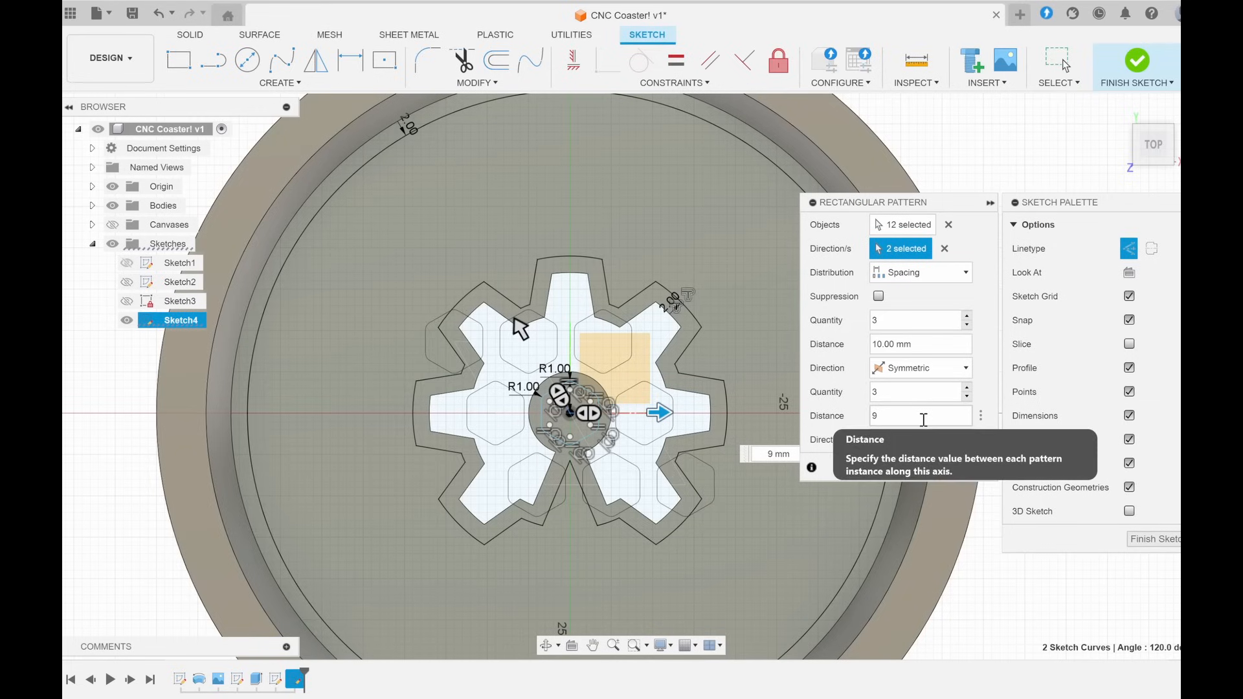
{"action": "left_click", "coordinate": [920, 345]}
{"action": "key", "text": "Return"}
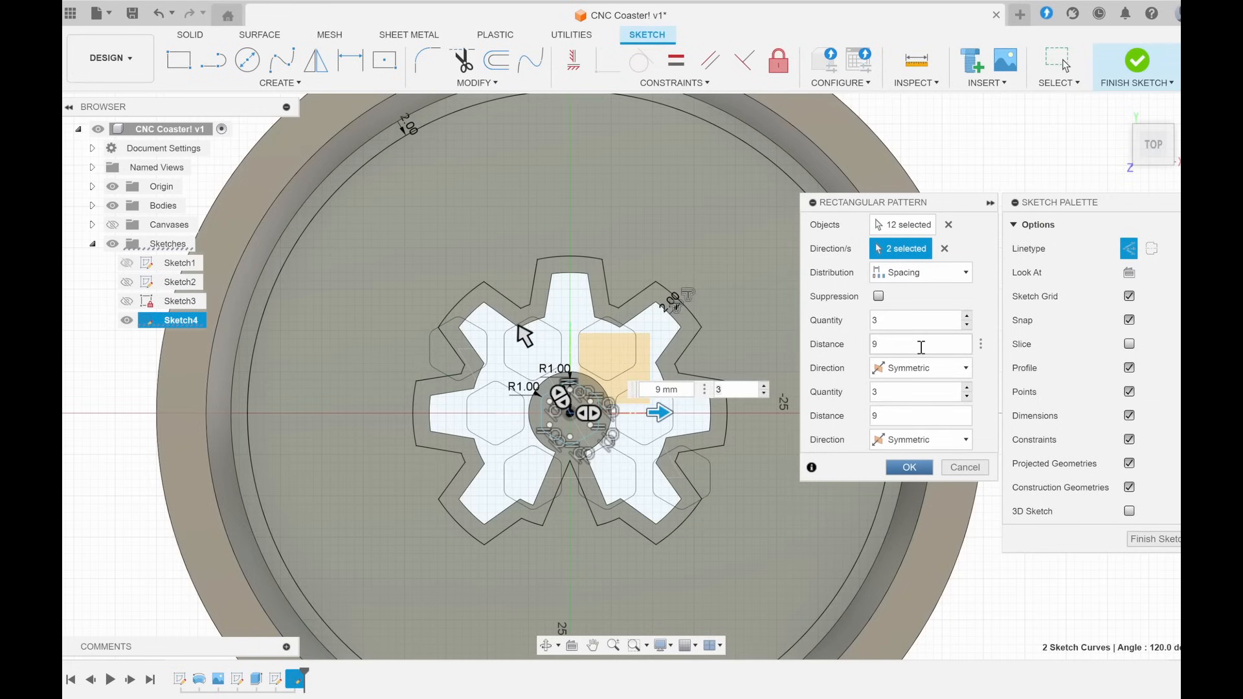
- Raise the hexagon pattern's quantity in the first direction to 11
{"action": "left_click", "coordinate": [965, 317]}
{"action": "left_click", "coordinate": [966, 317]}
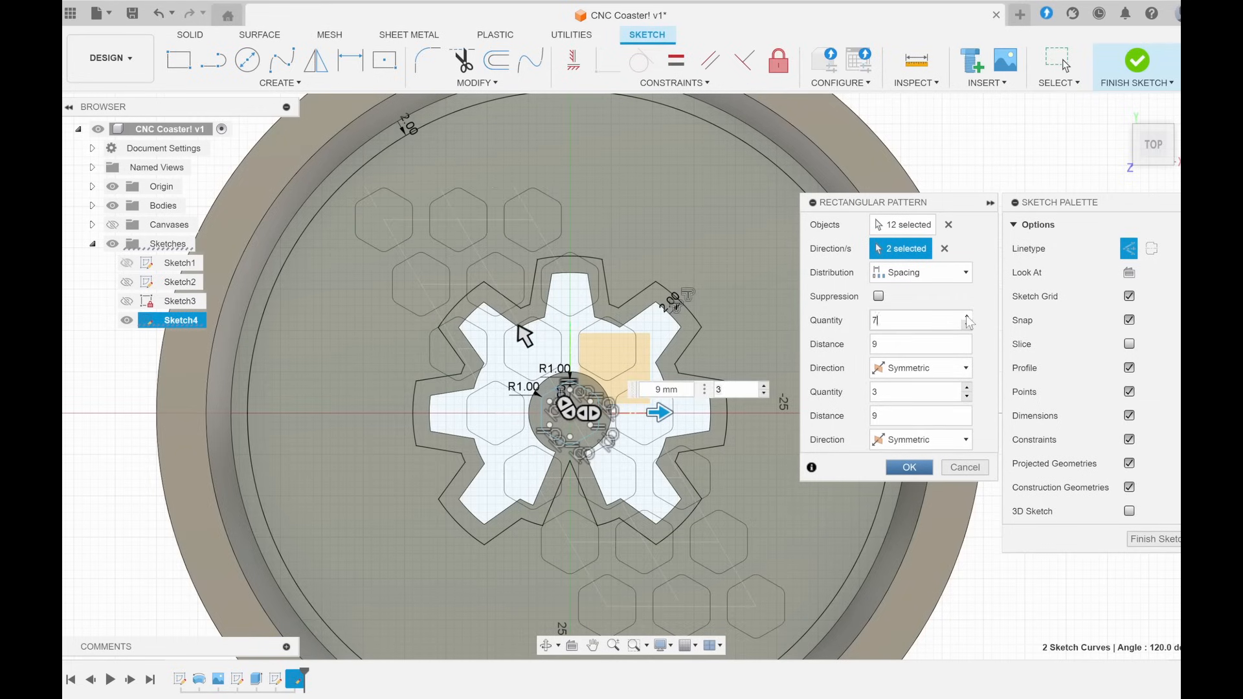
{"action": "scroll", "coordinate": [696, 309], "scroll_direction": "down", "scroll_amount": 3}
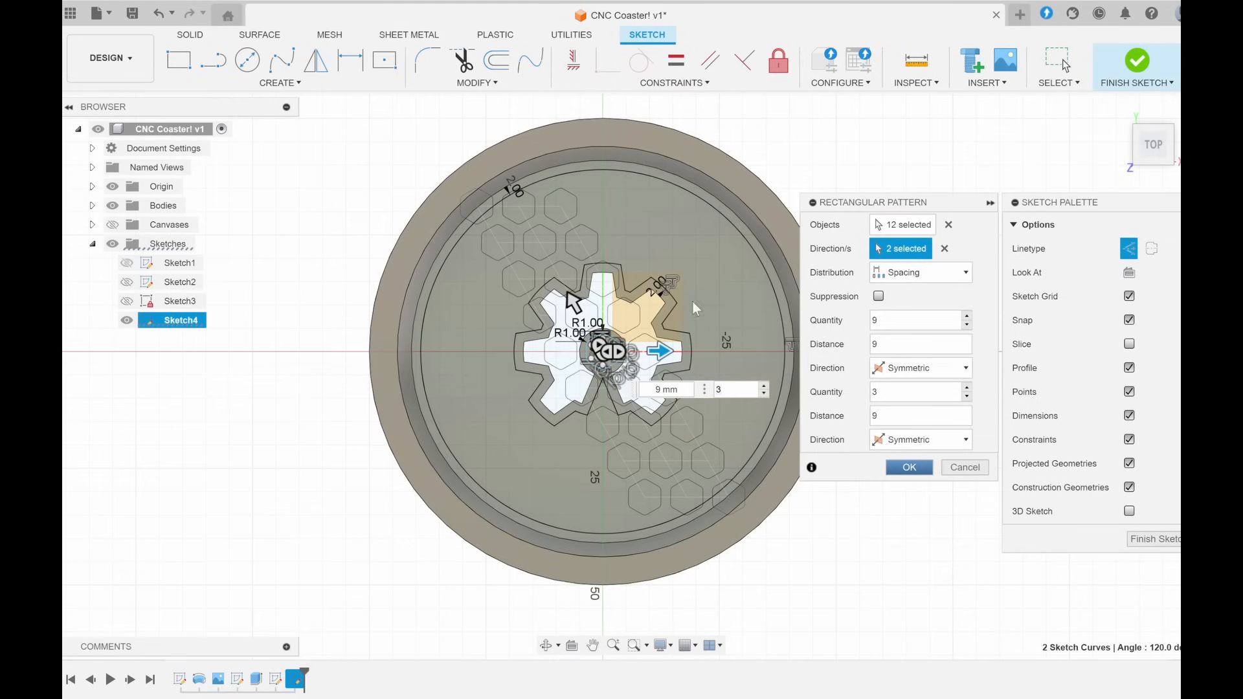
{"action": "left_click", "coordinate": [965, 316]}
{"action": "left_click", "coordinate": [966, 317]}
- Set the hexagon pattern's quantity in the second direction to 11, complete the pattern and finish the sketch
{"action": "left_click", "coordinate": [967, 387]}
{"action": "left_click", "coordinate": [967, 387]}
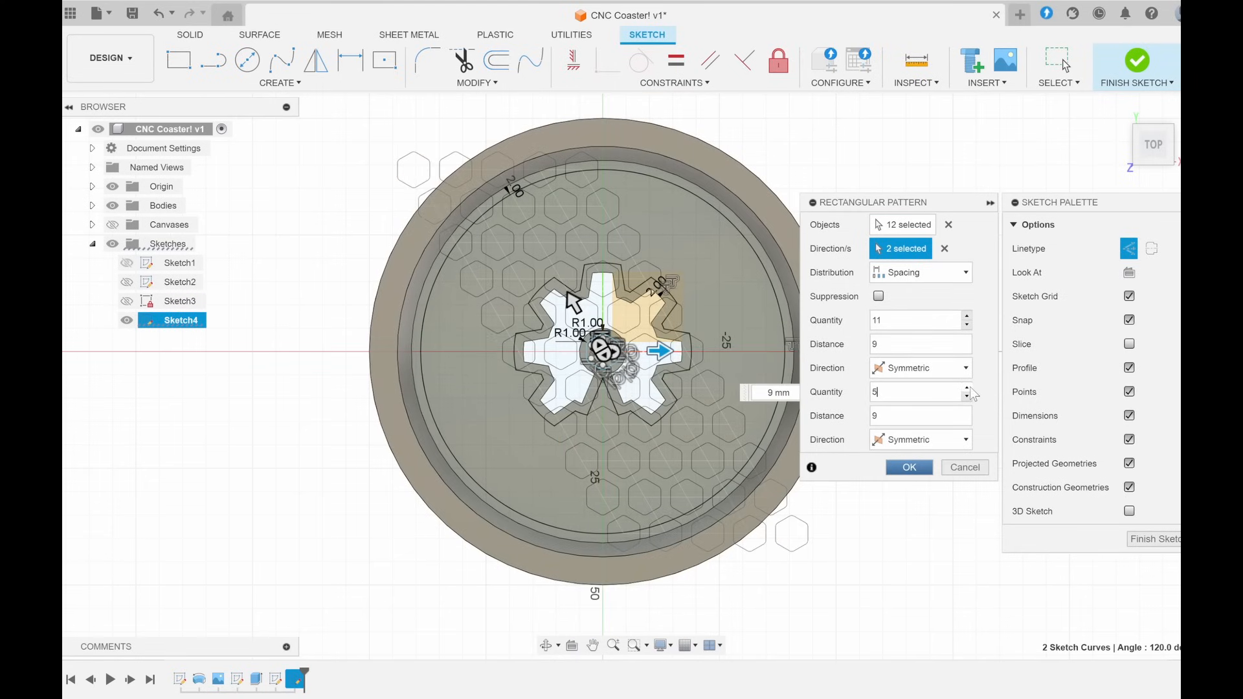
{"action": "left_click", "coordinate": [968, 388]}
{"action": "left_click", "coordinate": [967, 388]}
{"action": "left_click", "coordinate": [968, 387]}
{"action": "left_click", "coordinate": [967, 387]}
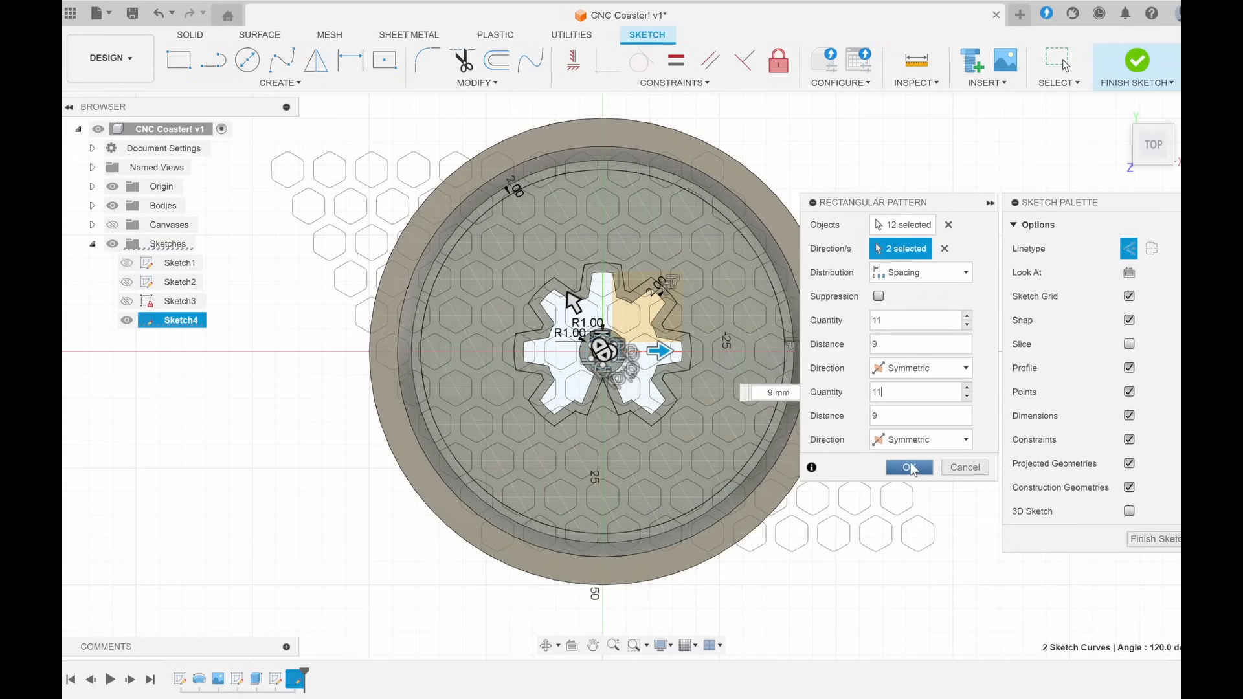
{"action": "left_click", "coordinate": [910, 467]}
{"action": "scroll", "coordinate": [601, 350], "scroll_direction": "up", "scroll_amount": 2}
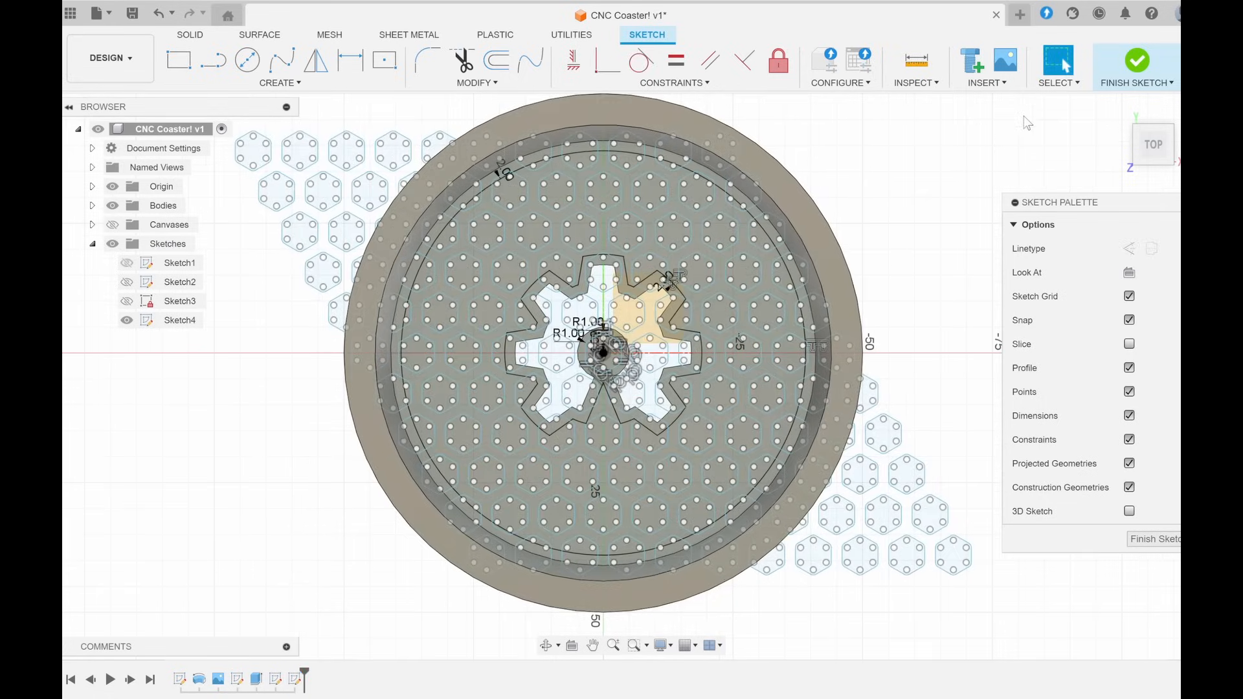
{"action": "left_click", "coordinate": [1136, 60]}
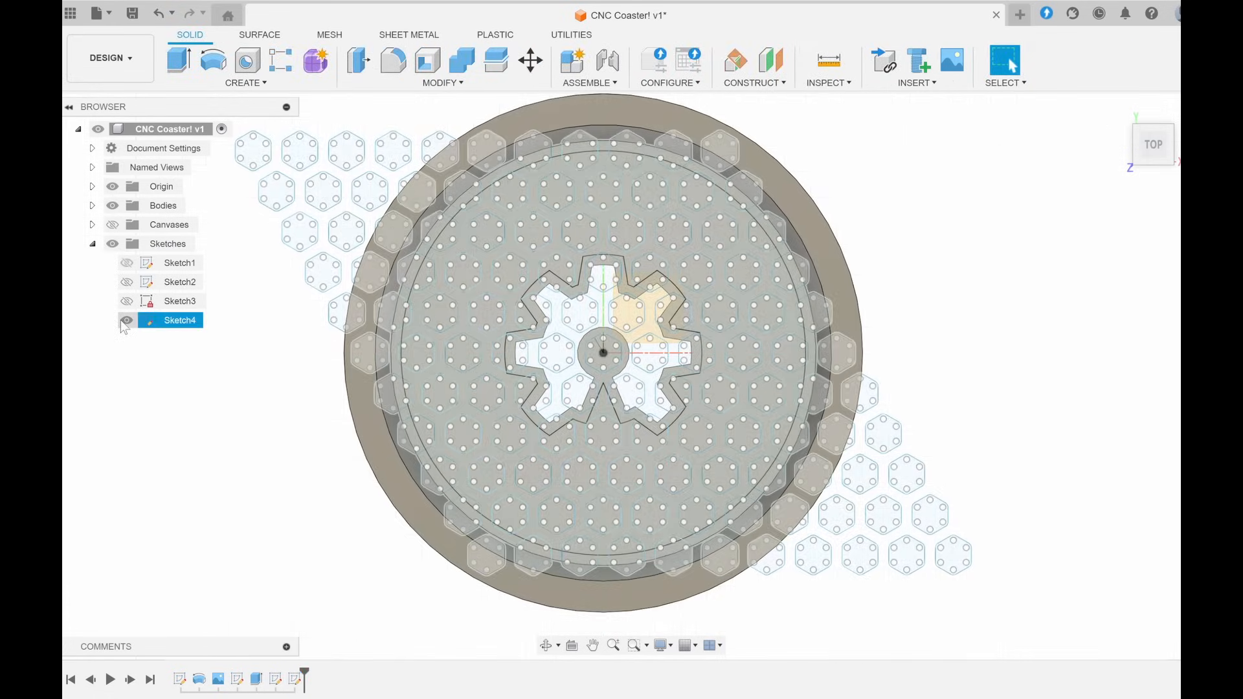
- Hide Sketch4, show Sketch3 and cut the floor area between the gear outline and the recess circle with a -6.5 mm extrusion
{"action": "left_click", "coordinate": [127, 320]}
{"action": "left_click", "coordinate": [127, 301]}
{"action": "left_click", "coordinate": [180, 301]}
{"action": "key", "text": "e"}
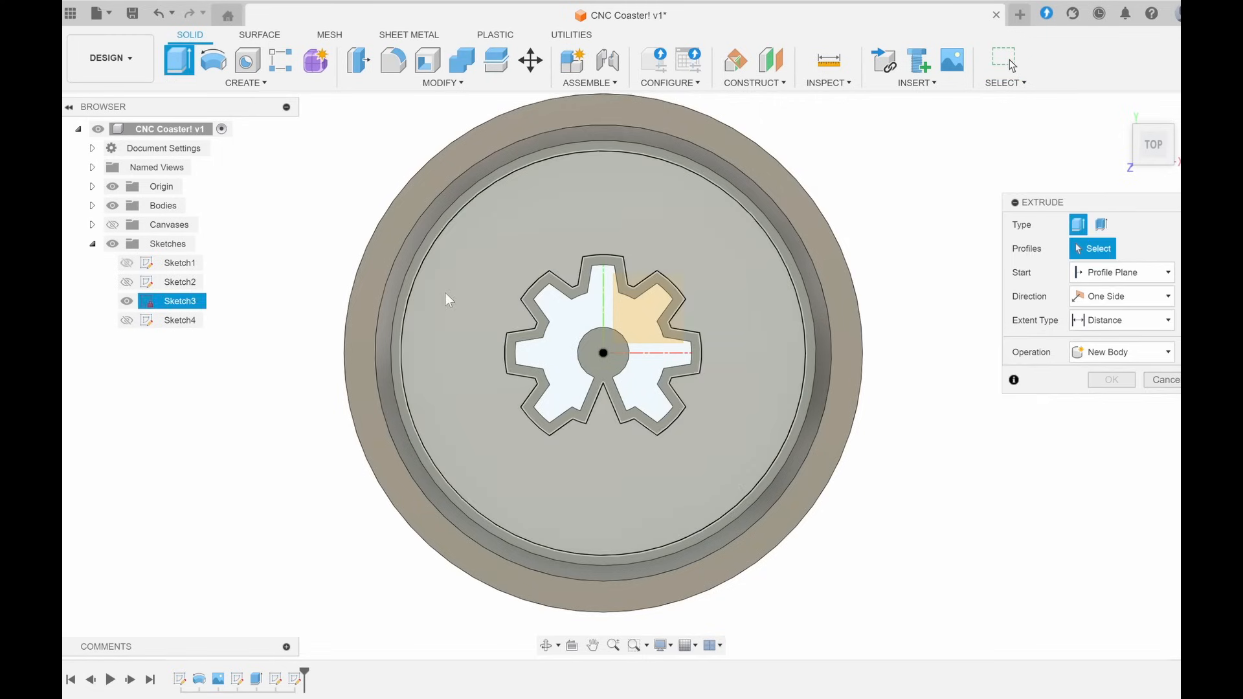
{"action": "left_click", "coordinate": [450, 297]}
{"action": "middle_click_drag", "start_coordinate": [452, 294], "coordinate": [534, 358], "text": "shift"}
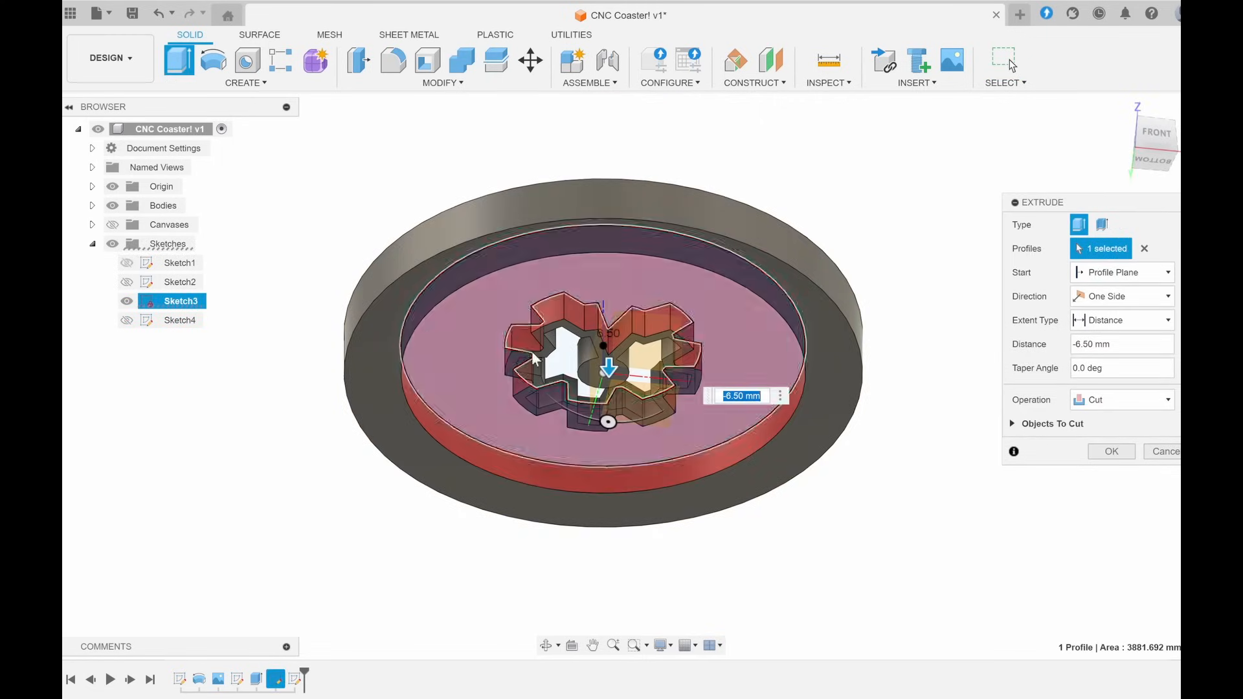
{"action": "left_click", "coordinate": [1111, 451]}
{"action": "middle_click_drag", "start_coordinate": [946, 319], "coordinate": [927, 470], "text": "shift"}
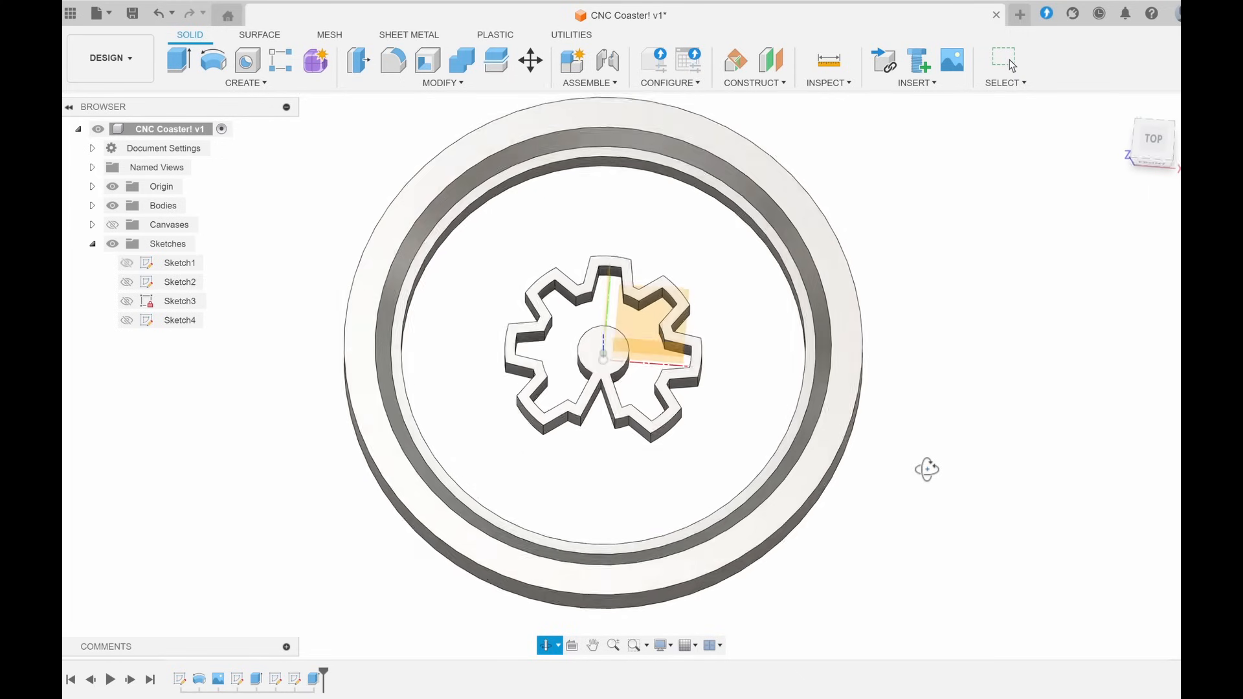
{"action": "key", "text": "Escape"}
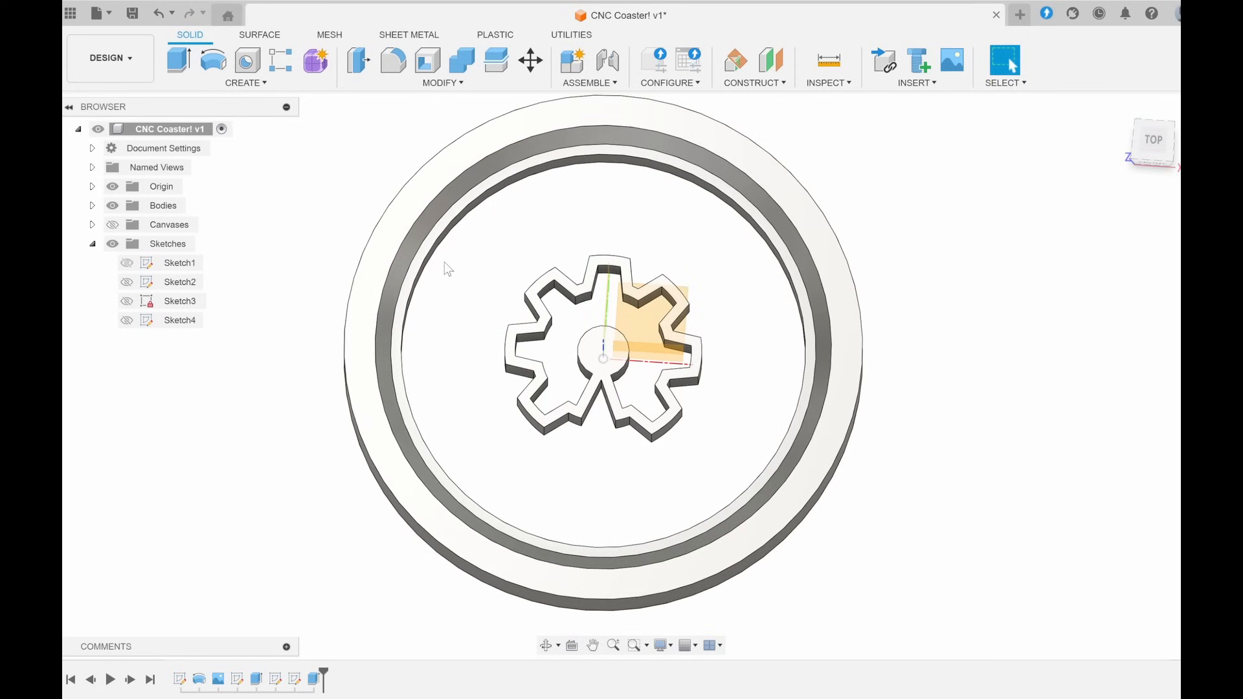
- Show Sketch4 and extrude the honeycomb web around the gear by -6.5 mm, joined to the coaster body
{"action": "left_click", "coordinate": [128, 322]}
{"action": "left_click", "coordinate": [180, 69]}
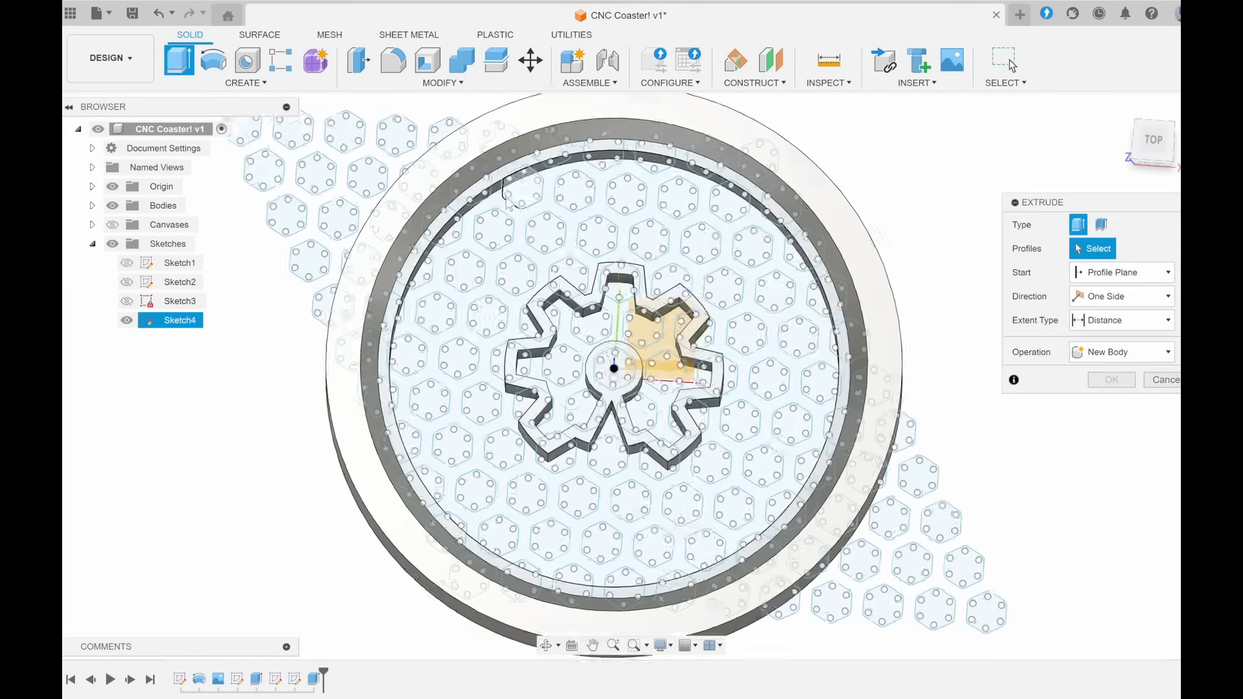
{"action": "scroll", "coordinate": [508, 194], "scroll_direction": "up", "scroll_amount": 3}
{"action": "left_click", "coordinate": [528, 231]}
{"action": "scroll", "coordinate": [350, 449], "scroll_direction": "down", "scroll_amount": 3}
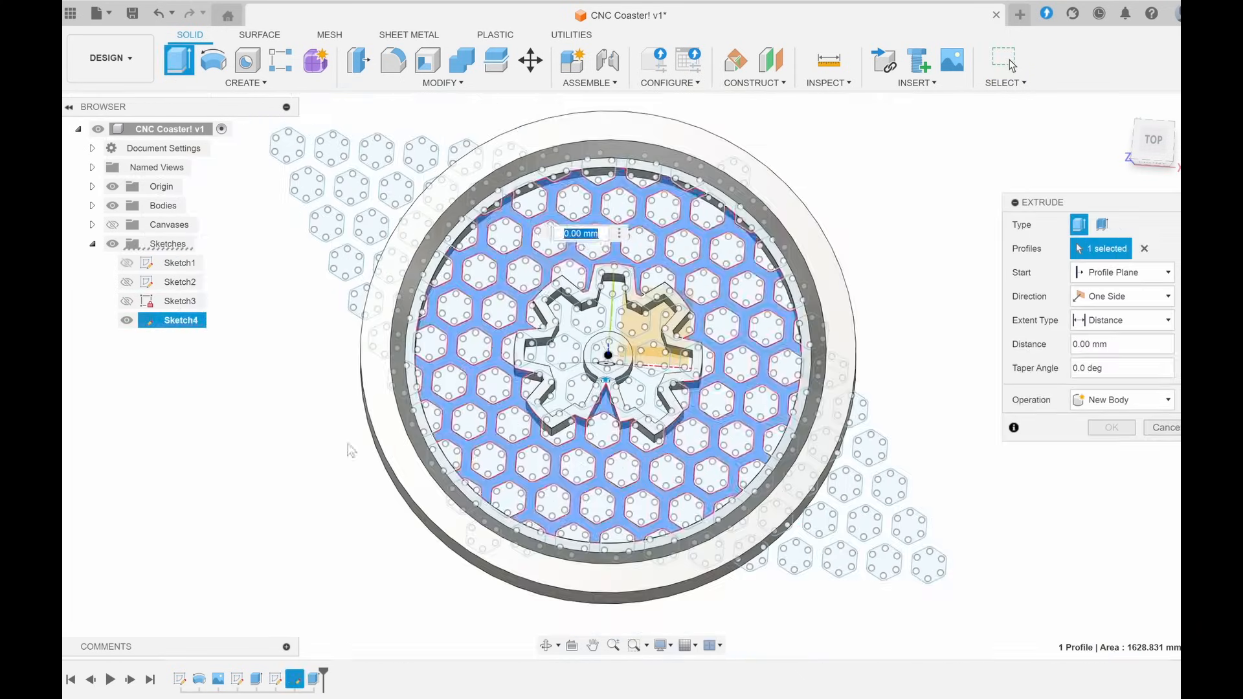
{"action": "middle_click_drag", "start_coordinate": [349, 449], "coordinate": [393, 474], "text": "shift"}
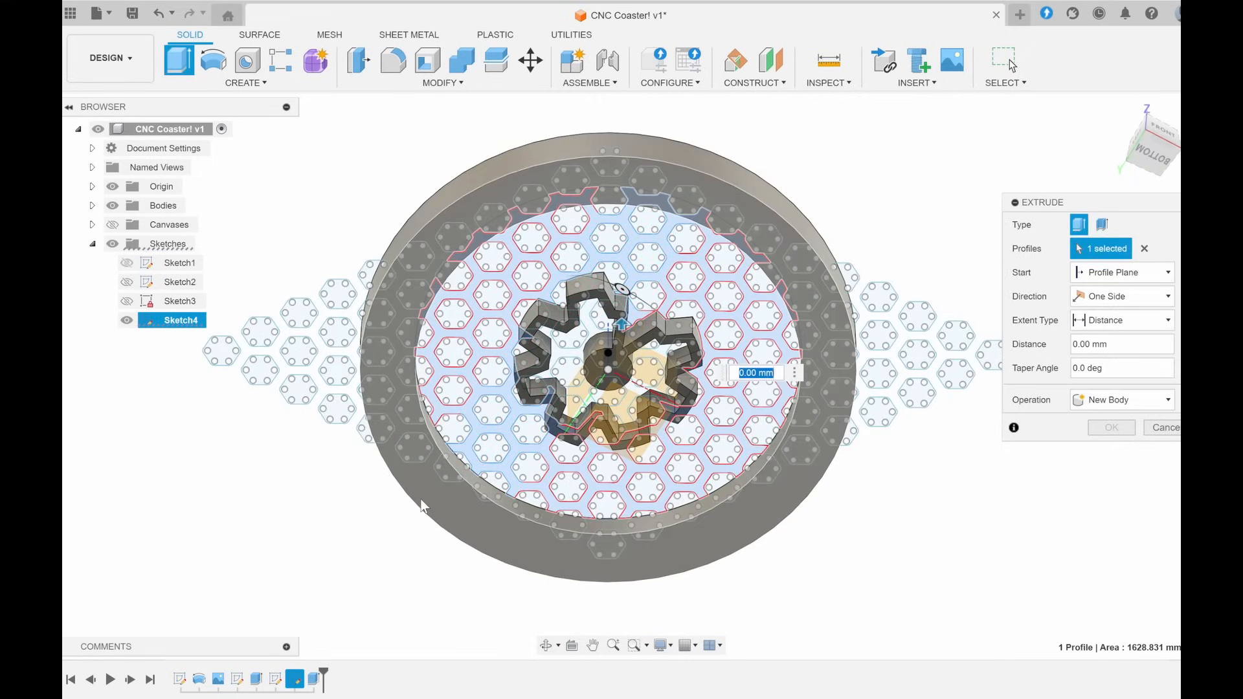
{"action": "left_click_drag", "start_coordinate": [420, 499], "coordinate": [419, 494]}
{"action": "middle_click_drag", "start_coordinate": [358, 498], "coordinate": [333, 657], "text": "shift"}
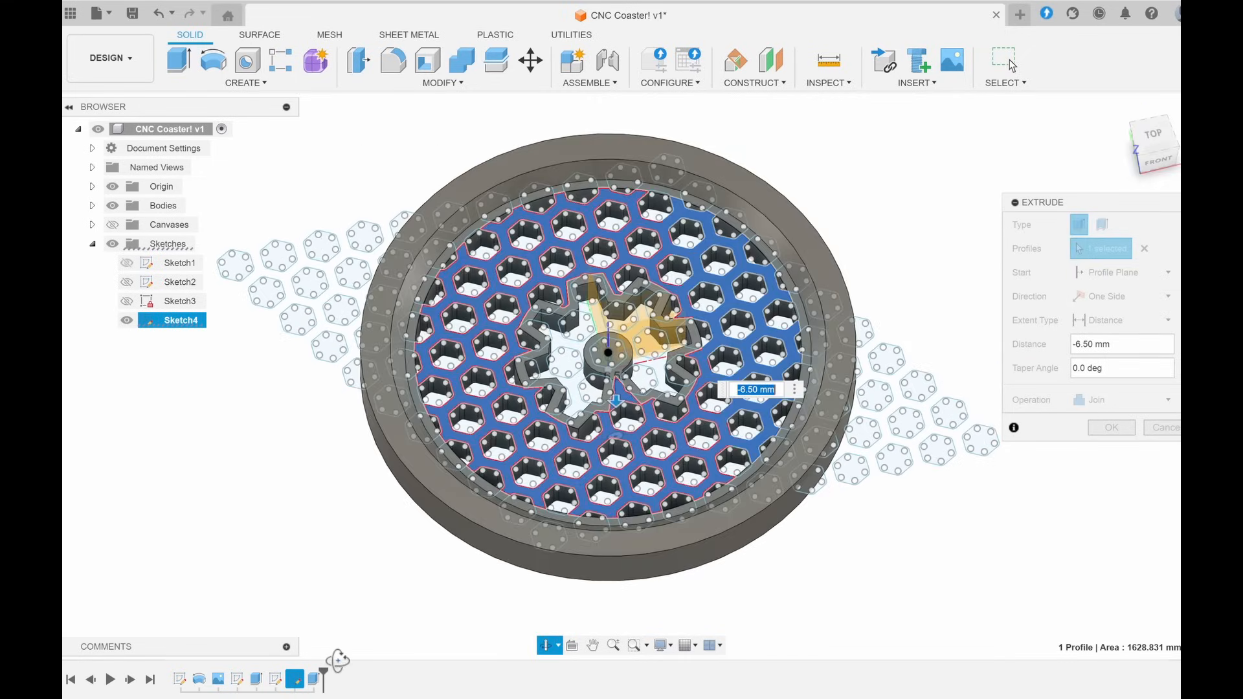
{"action": "left_click", "coordinate": [1111, 428]}
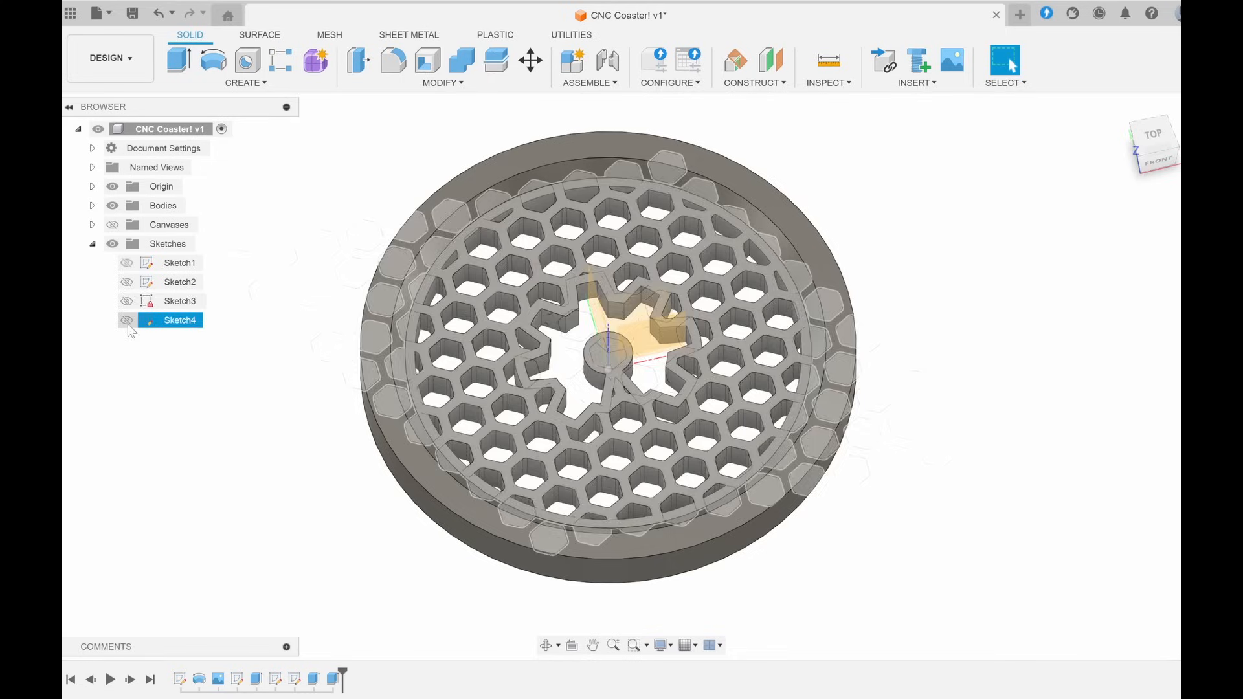
{"action": "middle_click_drag", "start_coordinate": [521, 322], "coordinate": [435, 446], "text": "shift"}
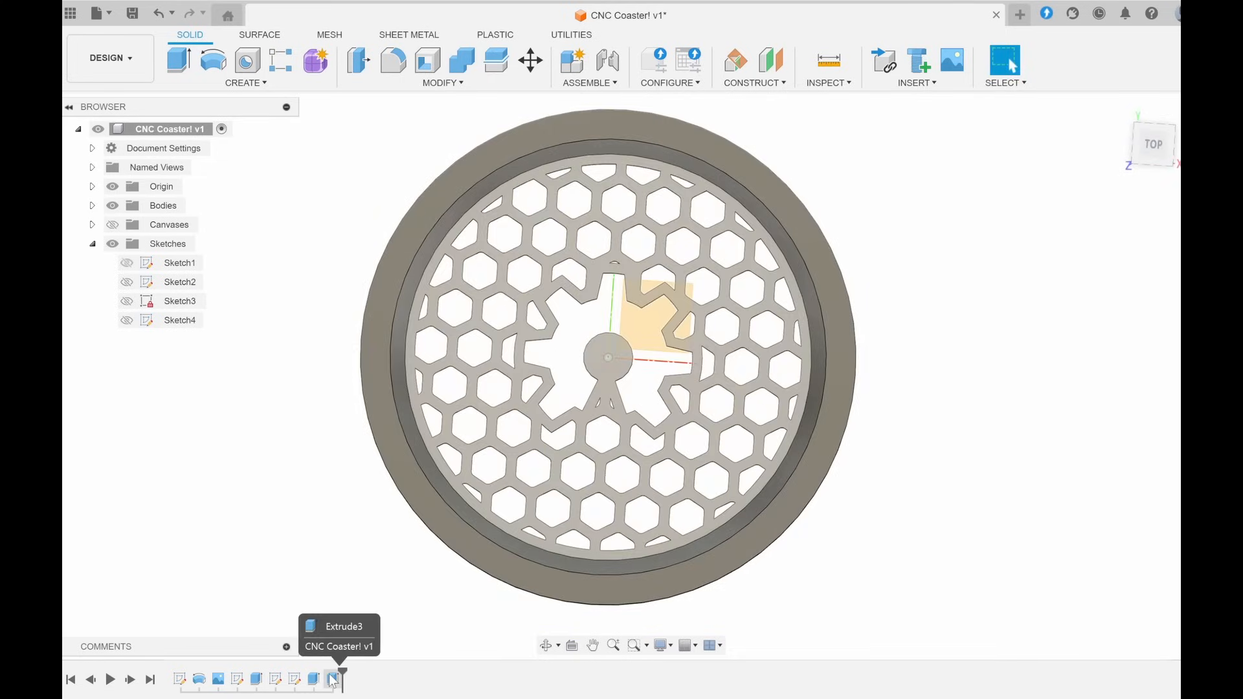
- Extrude the central hexagon of Sketch4 by -6.5 mm as a cut through the gear's hub disc
{"action": "double_click", "coordinate": [331, 676]}
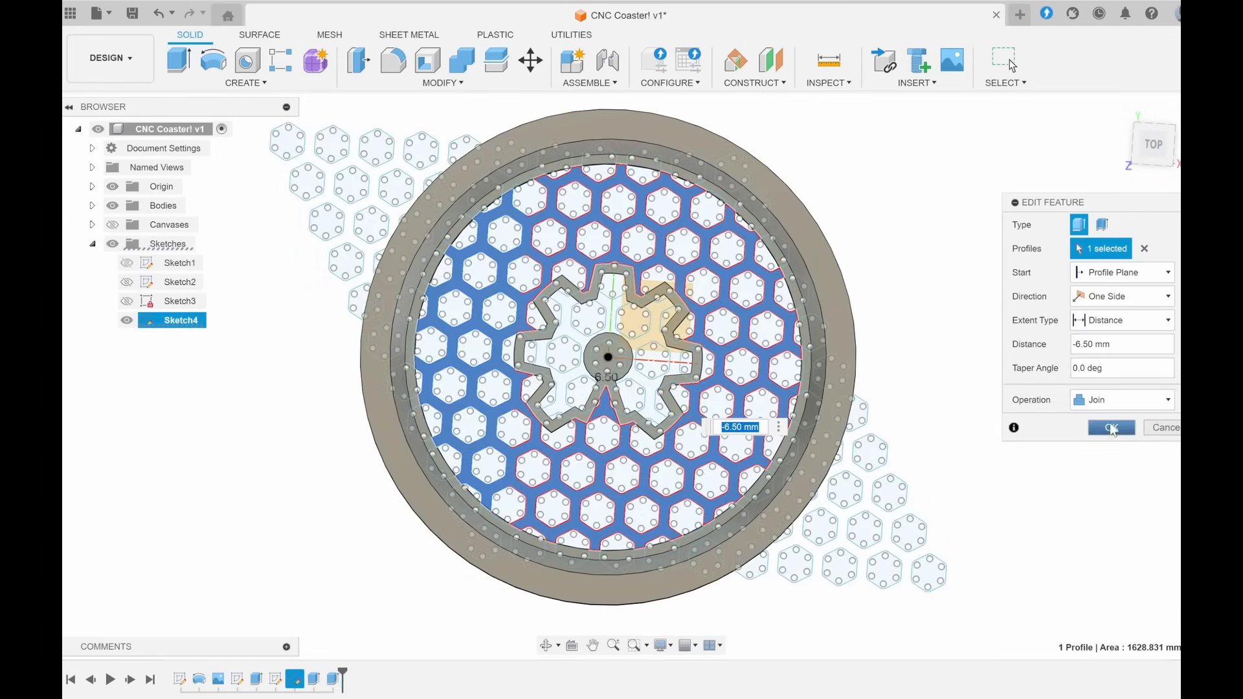
{"action": "left_click", "coordinate": [1111, 429]}
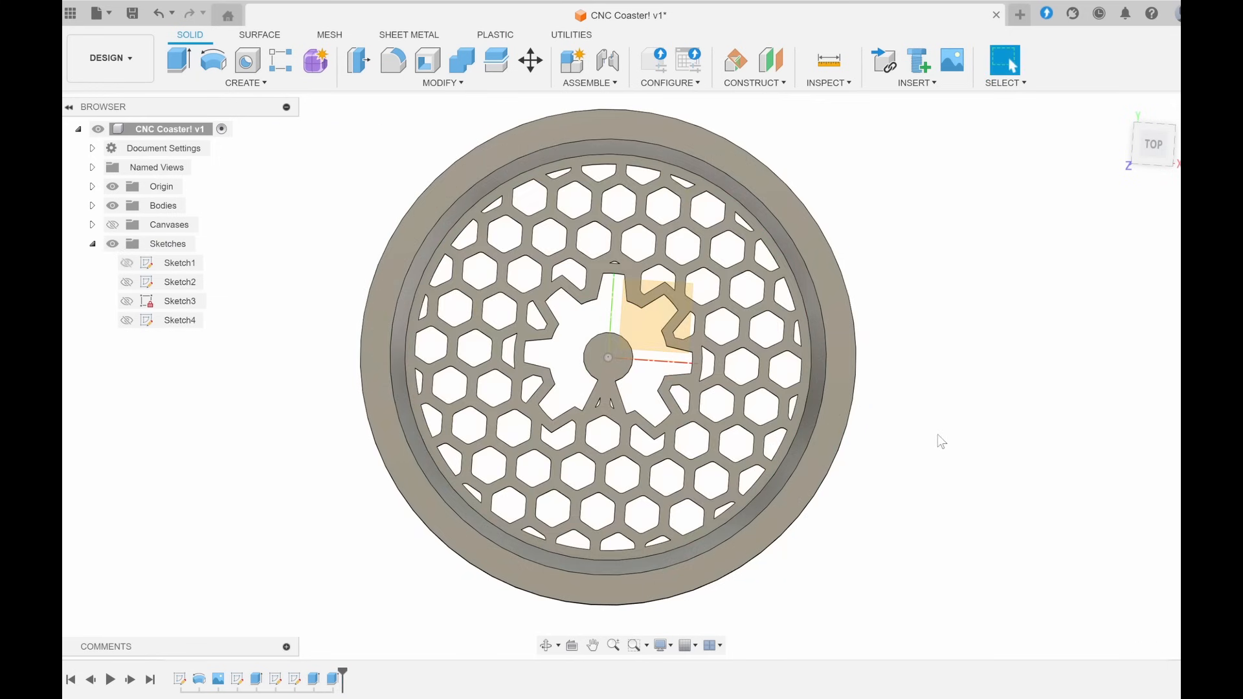
{"action": "key", "text": "e"}
{"action": "left_click", "coordinate": [137, 318]}
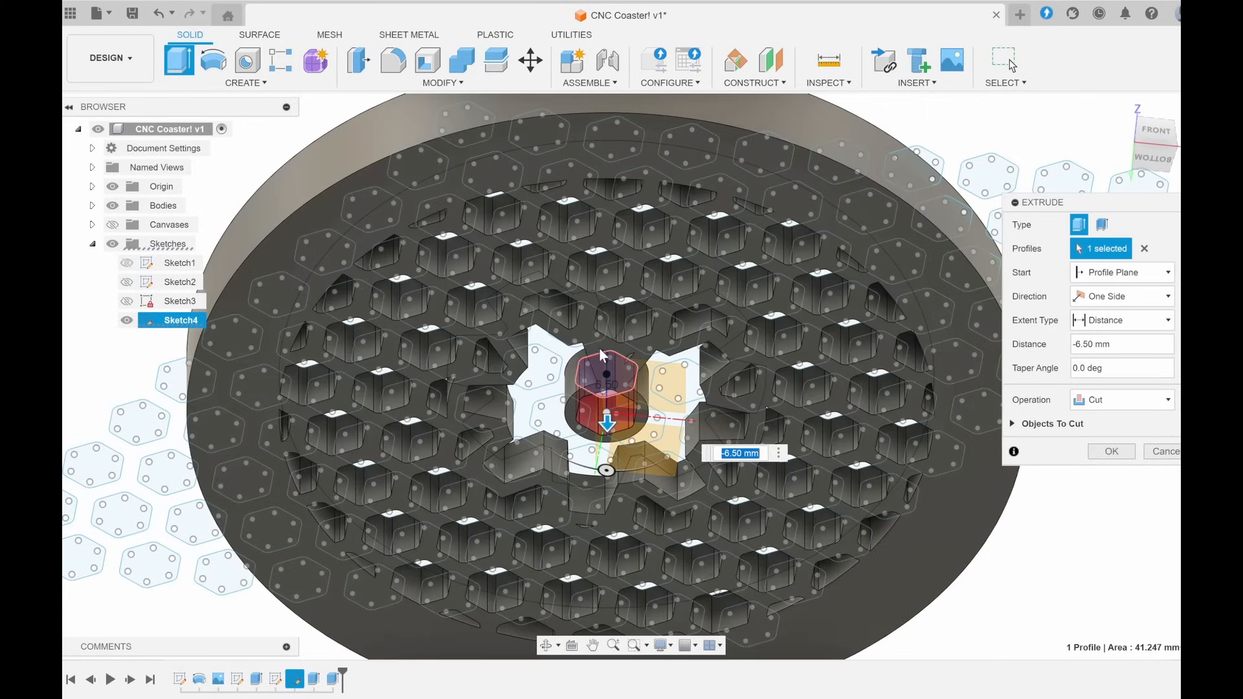
{"action": "left_click", "coordinate": [1103, 451]}
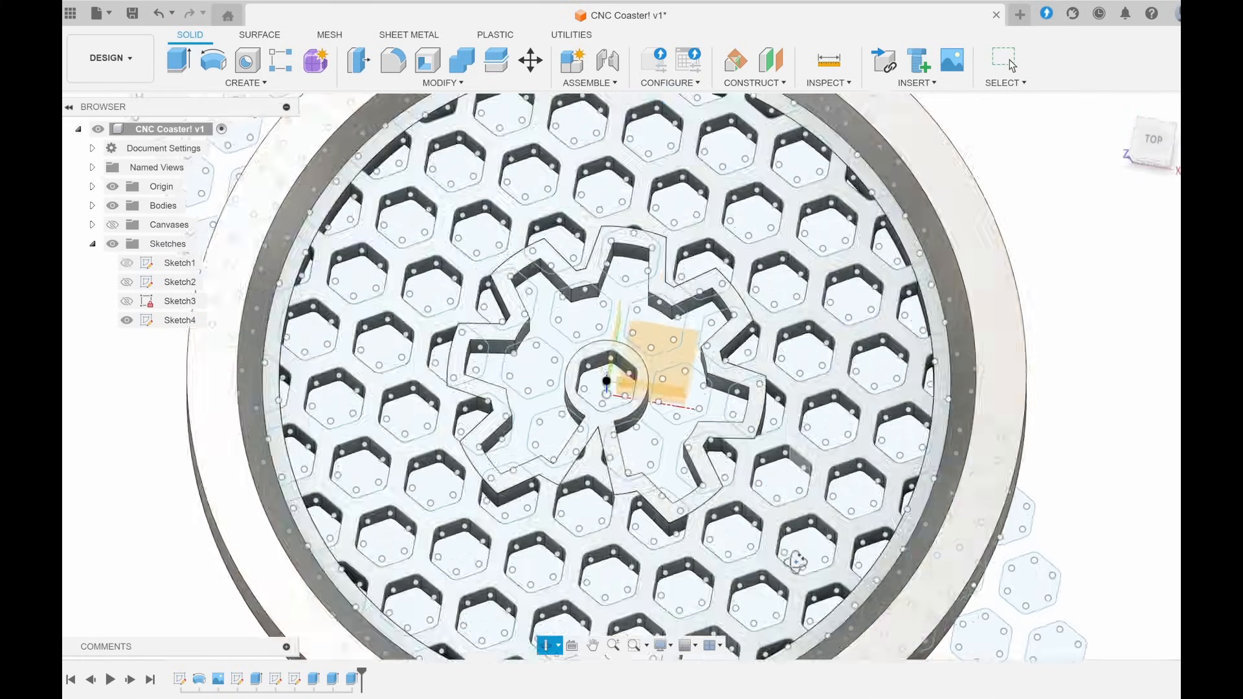
{"action": "scroll", "coordinate": [598, 458], "scroll_direction": "up", "scroll_amount": 2}
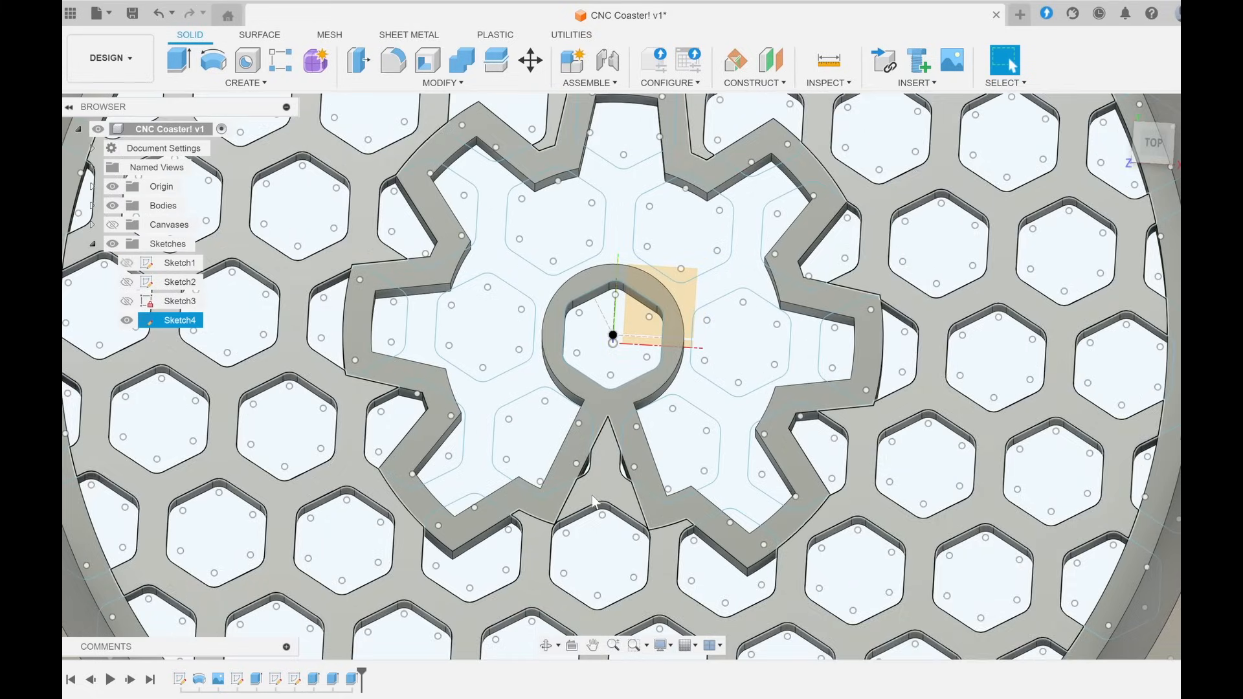
- Add the two small sliver profiles beside the gear's V-shaped notch to the honeycomb join extrusion, and hide Sketch4
{"action": "double_click", "coordinate": [352, 680]}
{"action": "scroll", "coordinate": [578, 474], "scroll_direction": "up", "scroll_amount": 2}
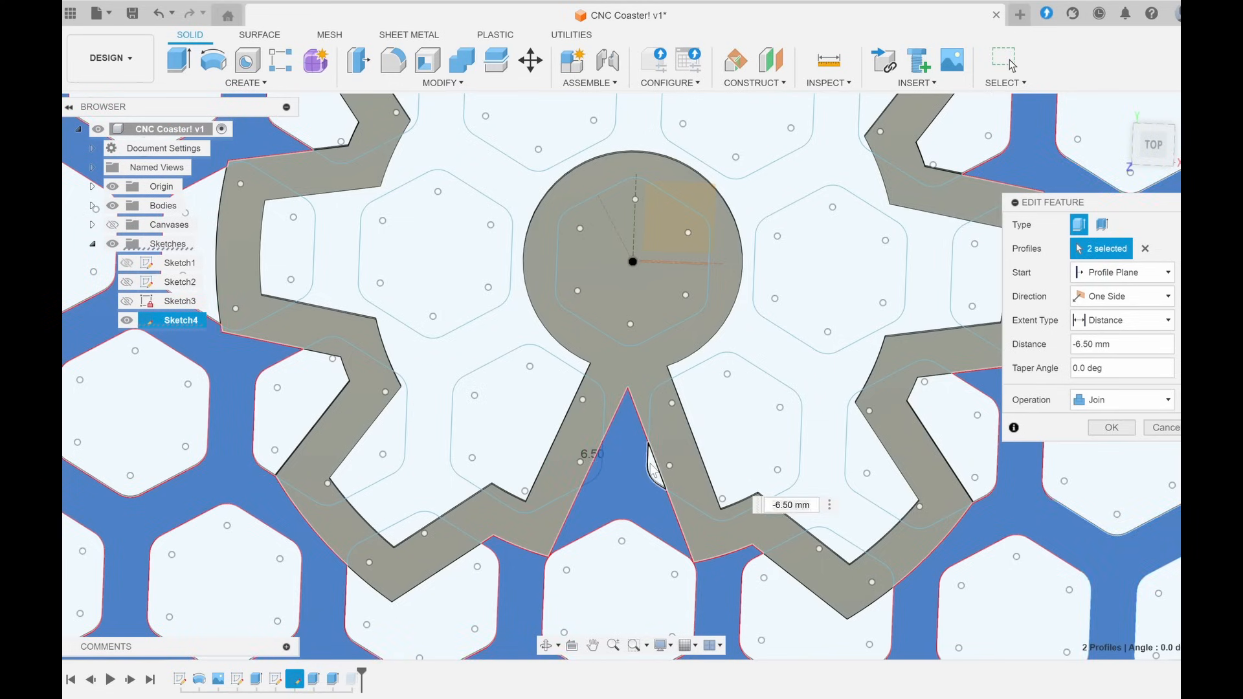
{"action": "left_click", "coordinate": [555, 441]}
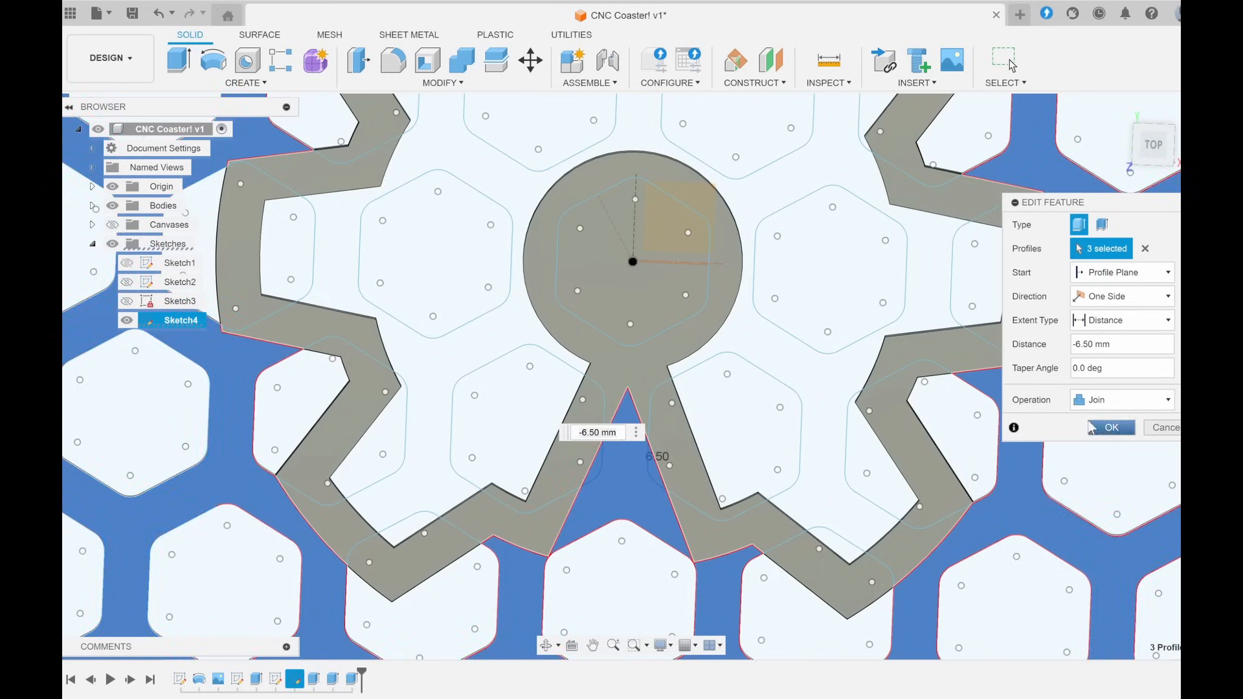
{"action": "left_click", "coordinate": [1111, 428]}
{"action": "scroll", "coordinate": [626, 383], "scroll_direction": "down", "scroll_amount": 5}
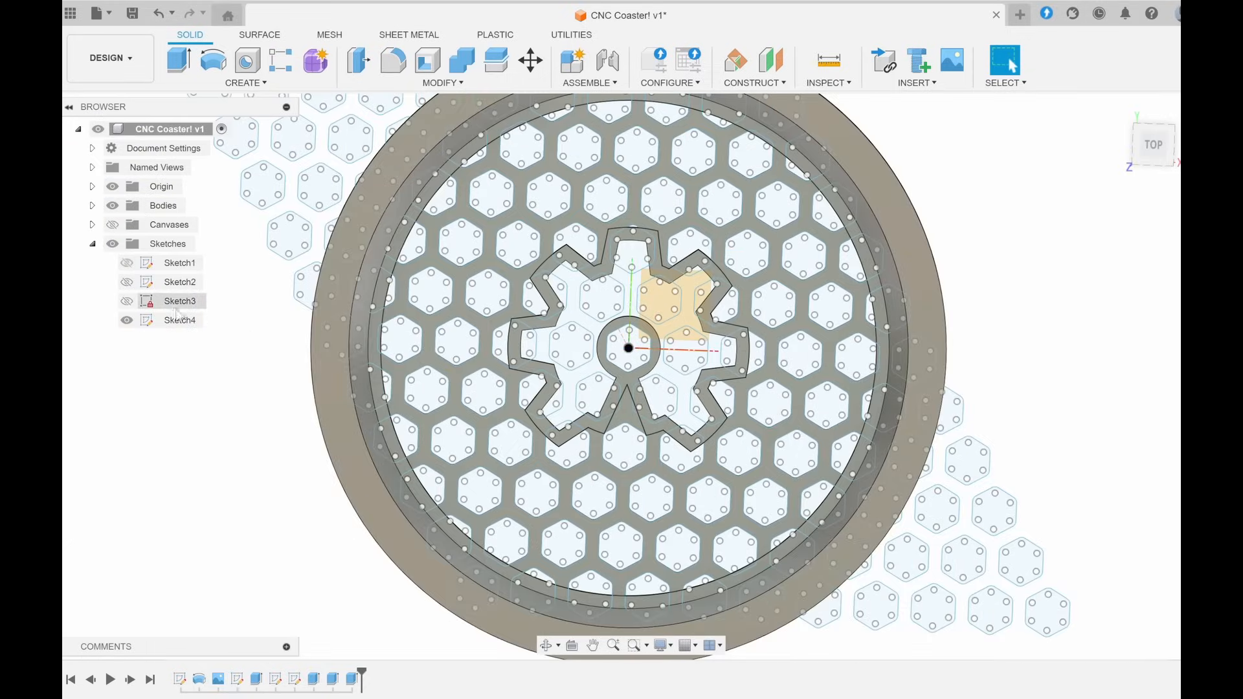
{"action": "left_click", "coordinate": [127, 320]}
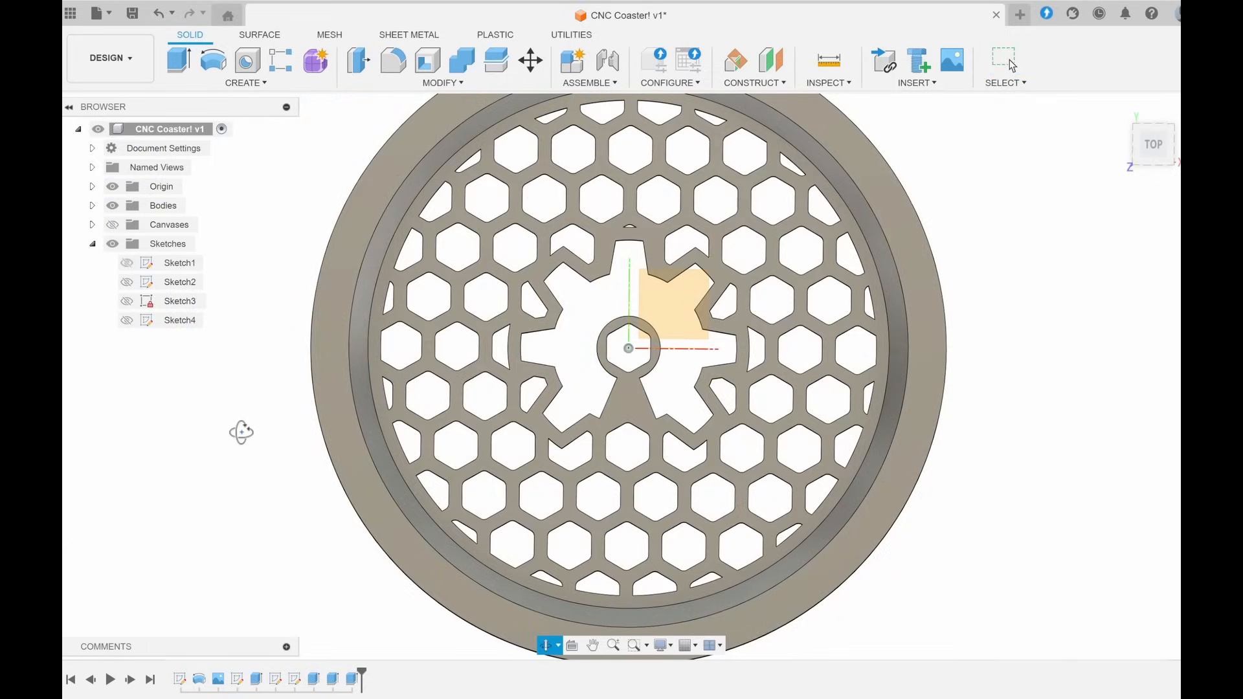
- Edit the honeycomb join extrusion to include the thin sliver profile above the gear's upper tooth
{"action": "double_click", "coordinate": [332, 679]}
{"action": "scroll", "coordinate": [620, 265], "scroll_direction": "up", "scroll_amount": 10}
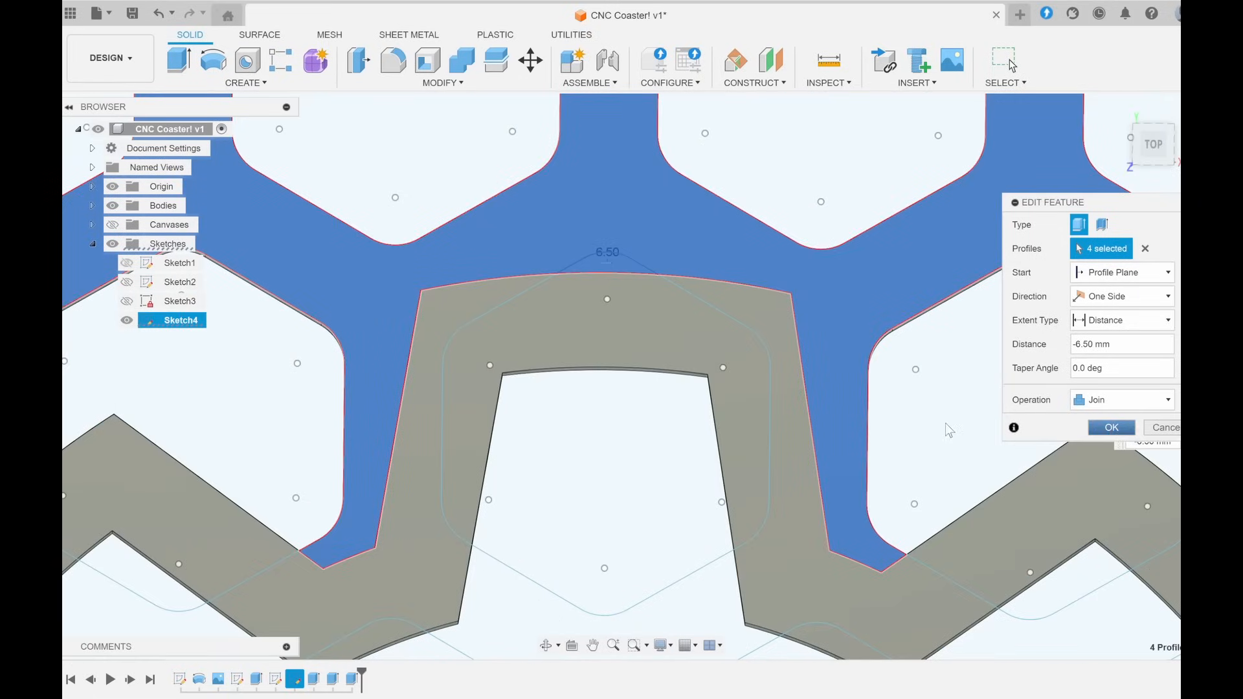
{"action": "key", "text": "Return"}
{"action": "scroll", "coordinate": [864, 423], "scroll_direction": "down", "scroll_amount": 10}
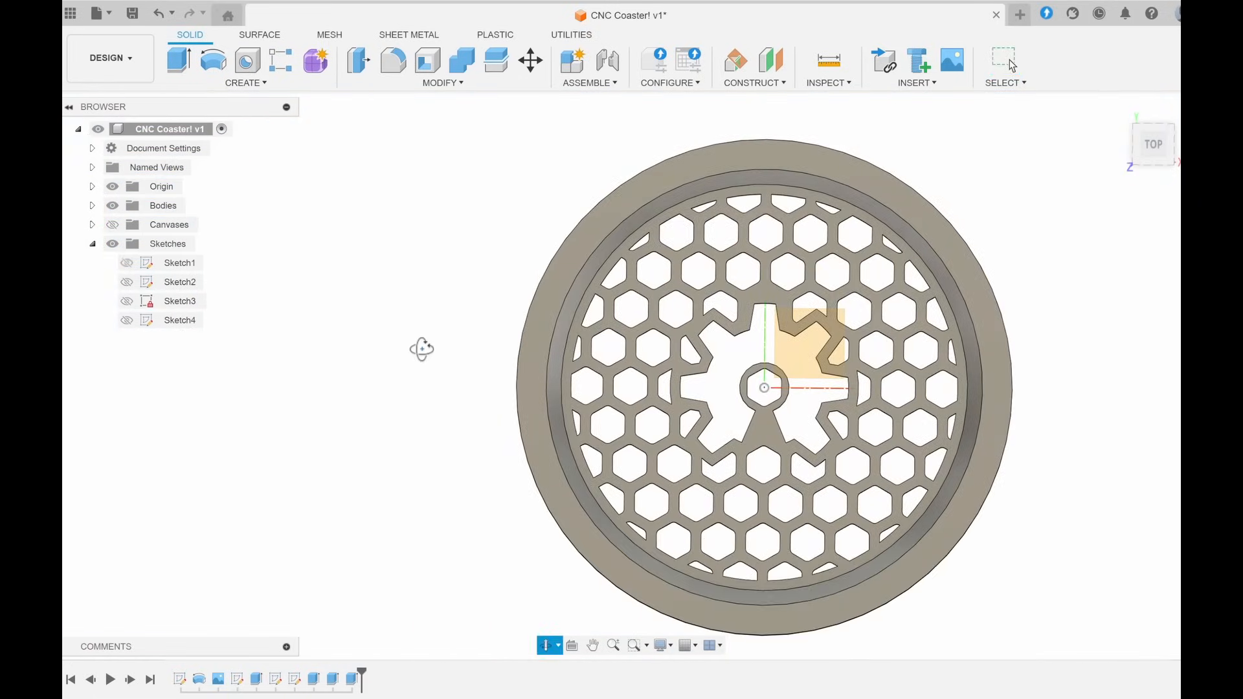
{"action": "key", "text": "Escape"}
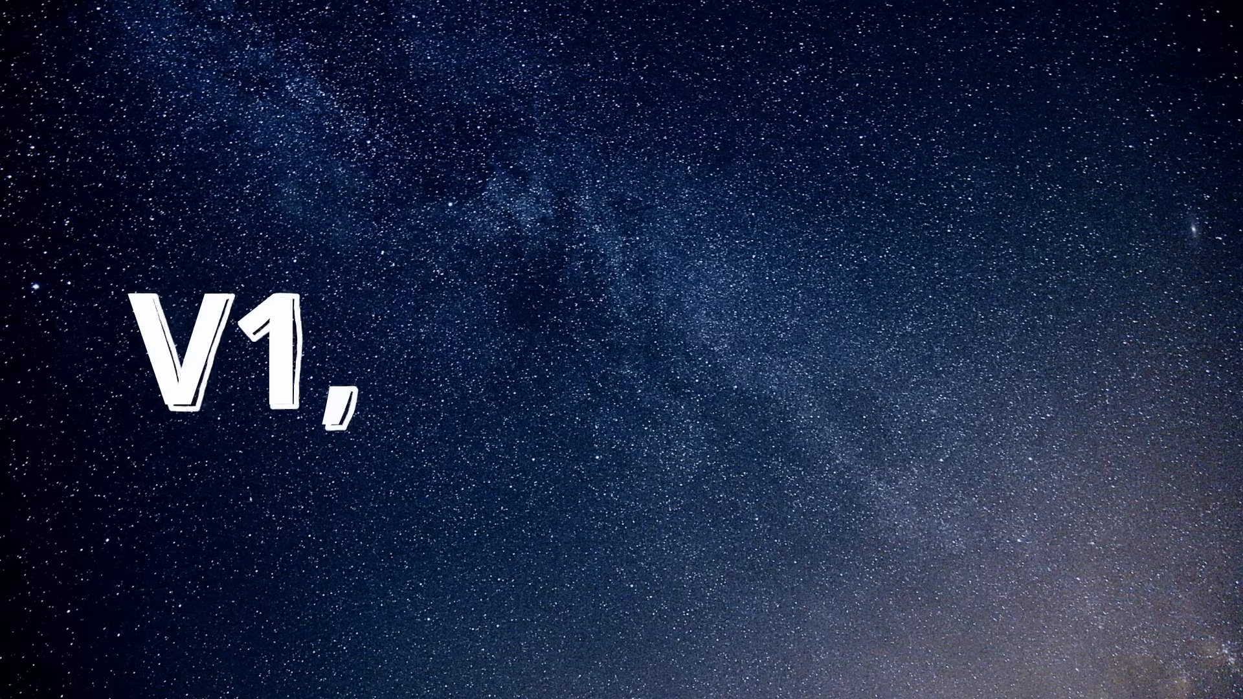
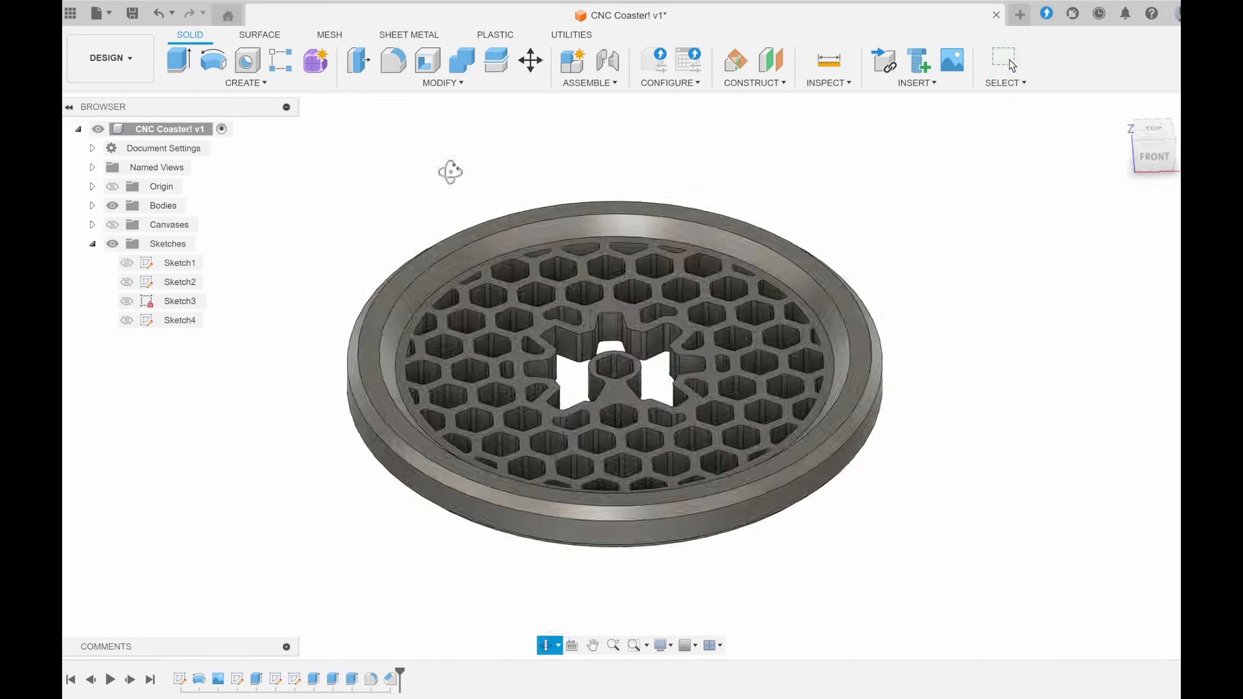
- Fillet 62 vertical corner edges of the gear cutout and the clipped hexagon pockets with a constant 1 mm radius
{"action": "left_click_drag", "start_coordinate": [450, 172], "coordinate": [424, 210]}
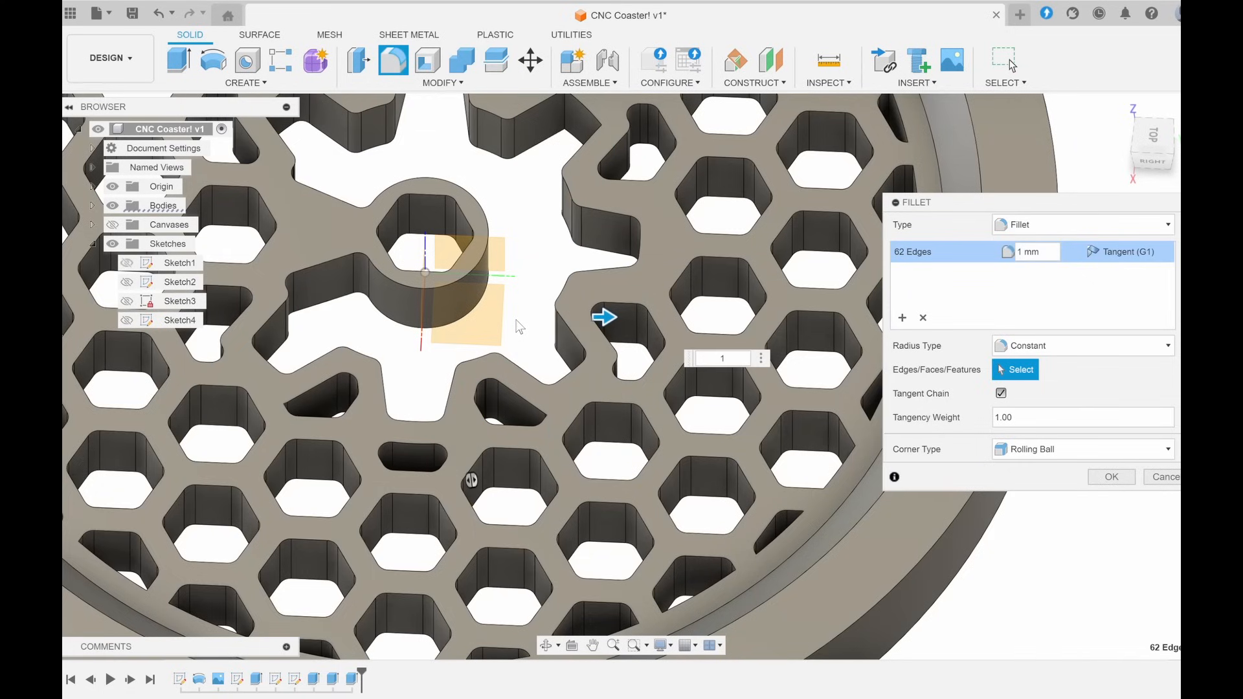
{"action": "key", "text": "Return"}
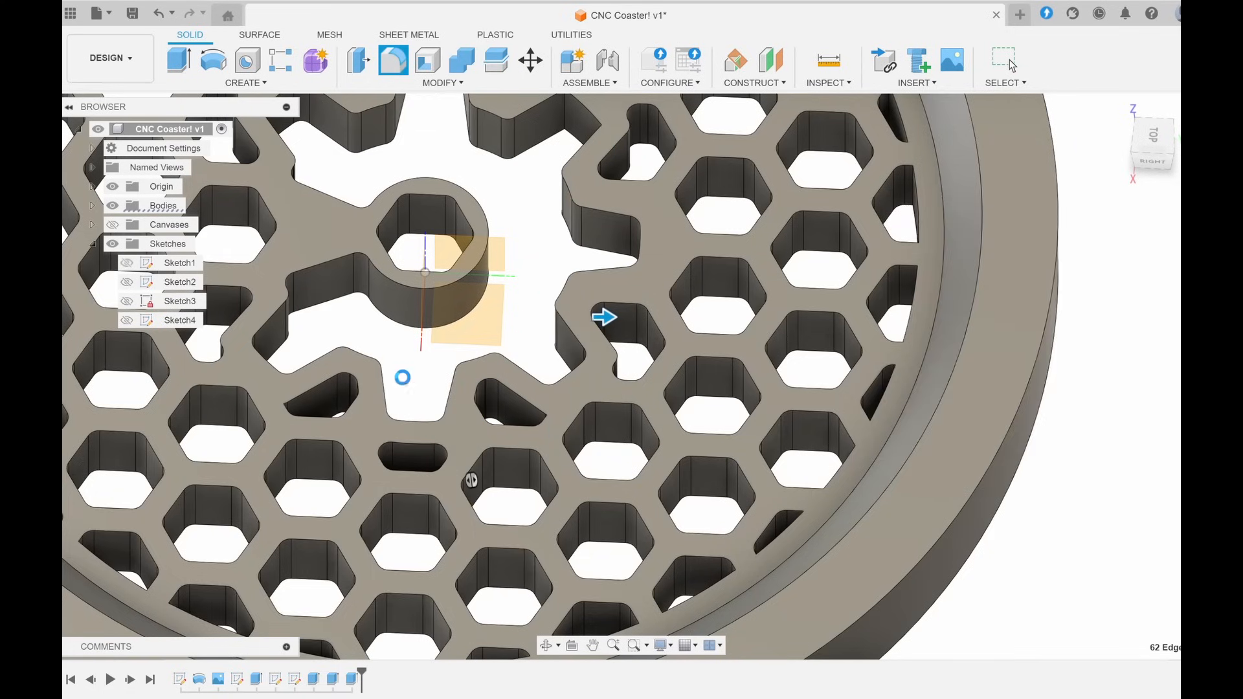
{"action": "scroll", "coordinate": [275, 417], "scroll_direction": "up", "scroll_amount": 10}
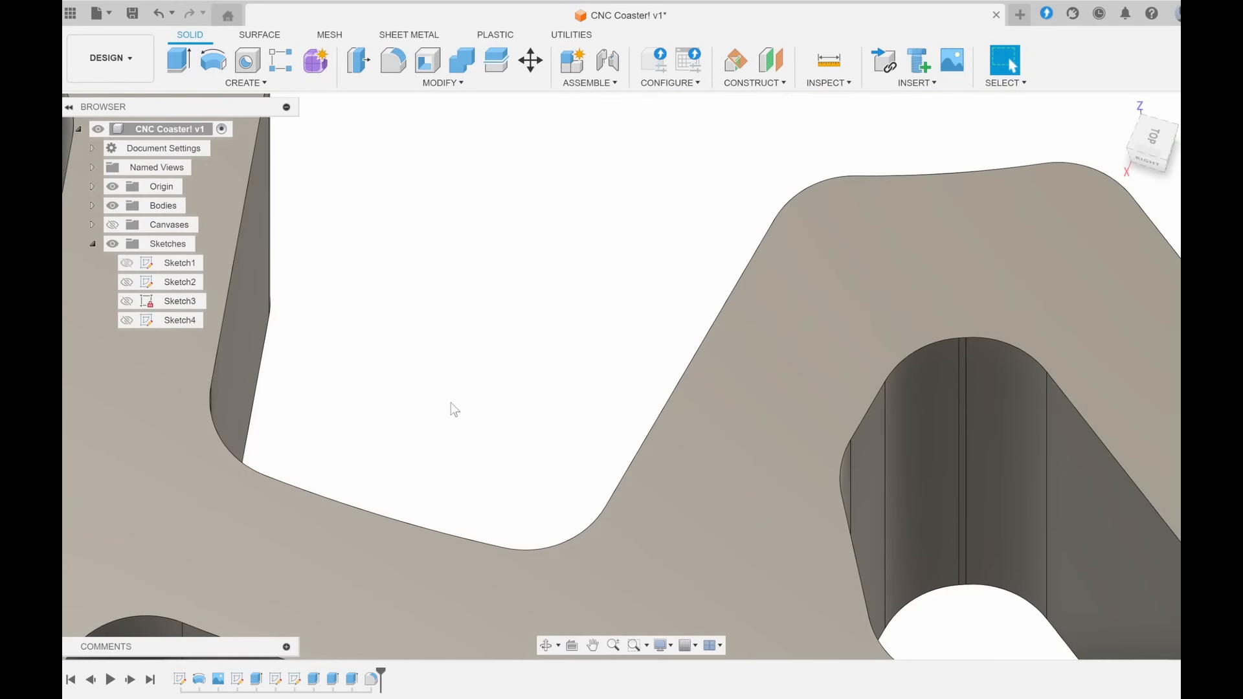
{"action": "scroll", "coordinate": [451, 403], "scroll_direction": "down", "scroll_amount": 10}
{"action": "middle_click_drag", "start_coordinate": [477, 414], "coordinate": [655, 240], "text": "shift"}
{"action": "middle_click_drag", "start_coordinate": [655, 240], "coordinate": [636, 446]}
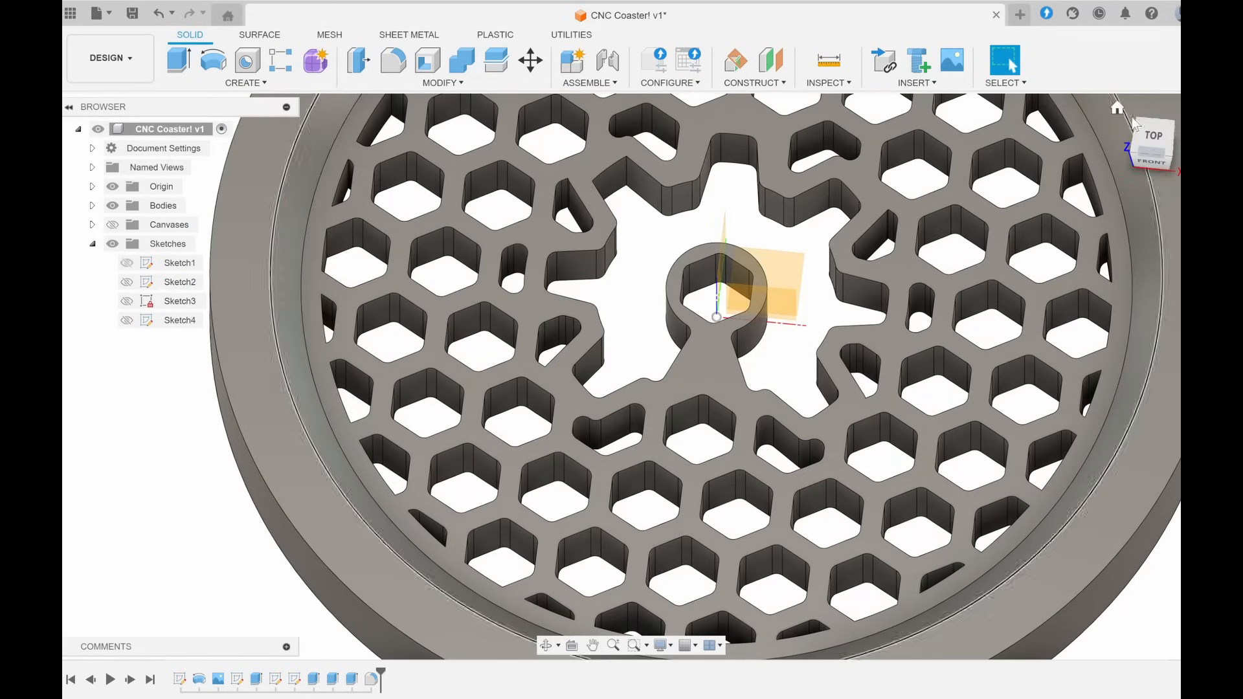
- Chamfer the top and bottom outer edges of the coaster's rim with an equal distance of 2 mm
{"action": "left_click", "coordinate": [1112, 108]}
{"action": "middle_click_drag", "start_coordinate": [973, 275], "coordinate": [948, 296], "text": "shift"}
{"action": "left_click", "coordinate": [443, 82]}
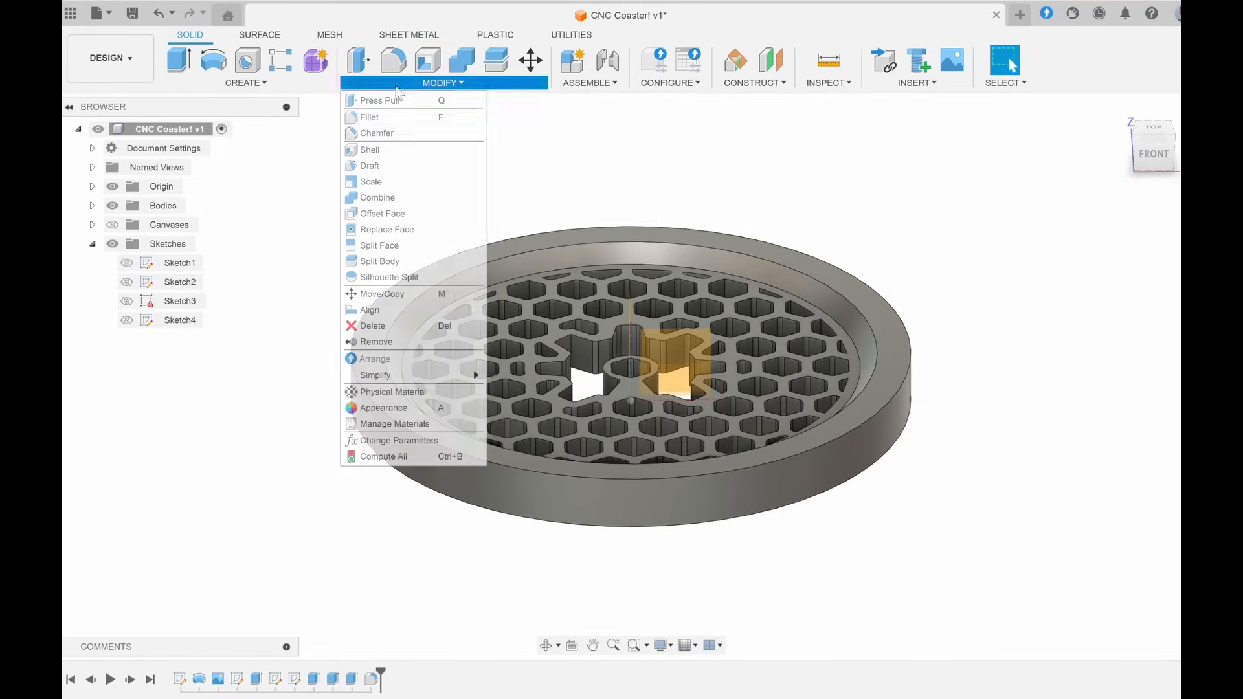
{"action": "left_click", "coordinate": [375, 130]}
{"action": "scroll", "coordinate": [355, 412], "scroll_direction": "up", "scroll_amount": 3}
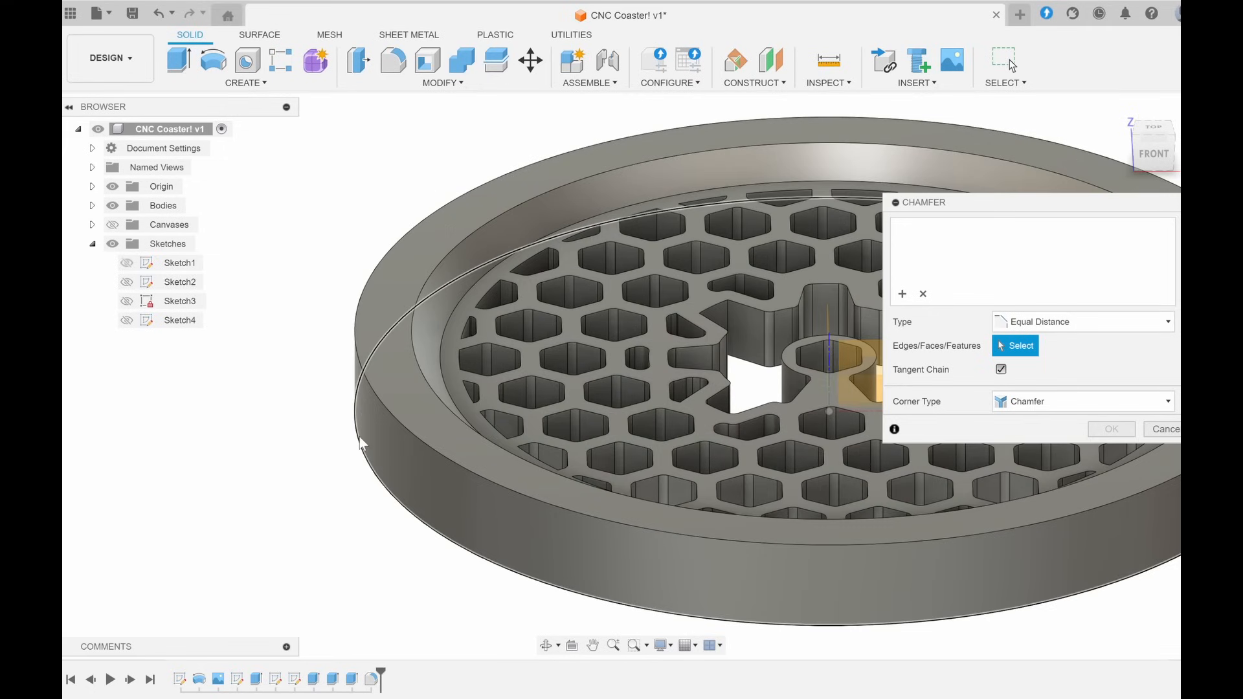
{"action": "left_click", "coordinate": [360, 437]}
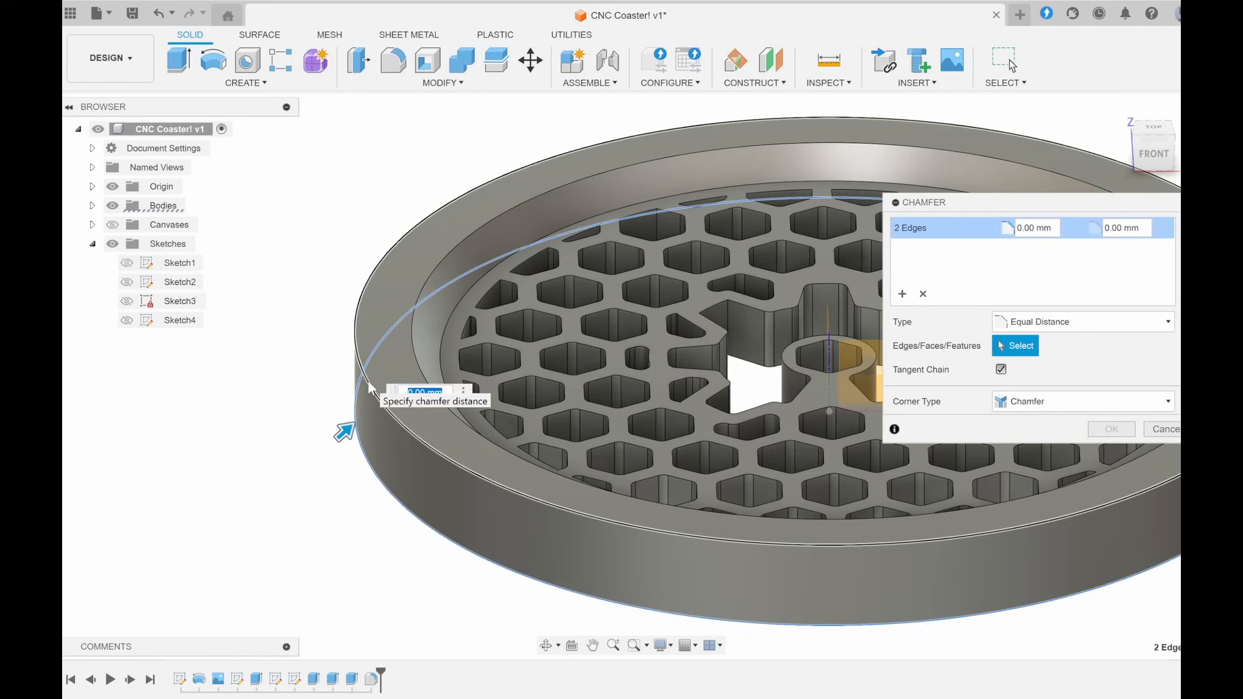
{"action": "type", "text": "1"}
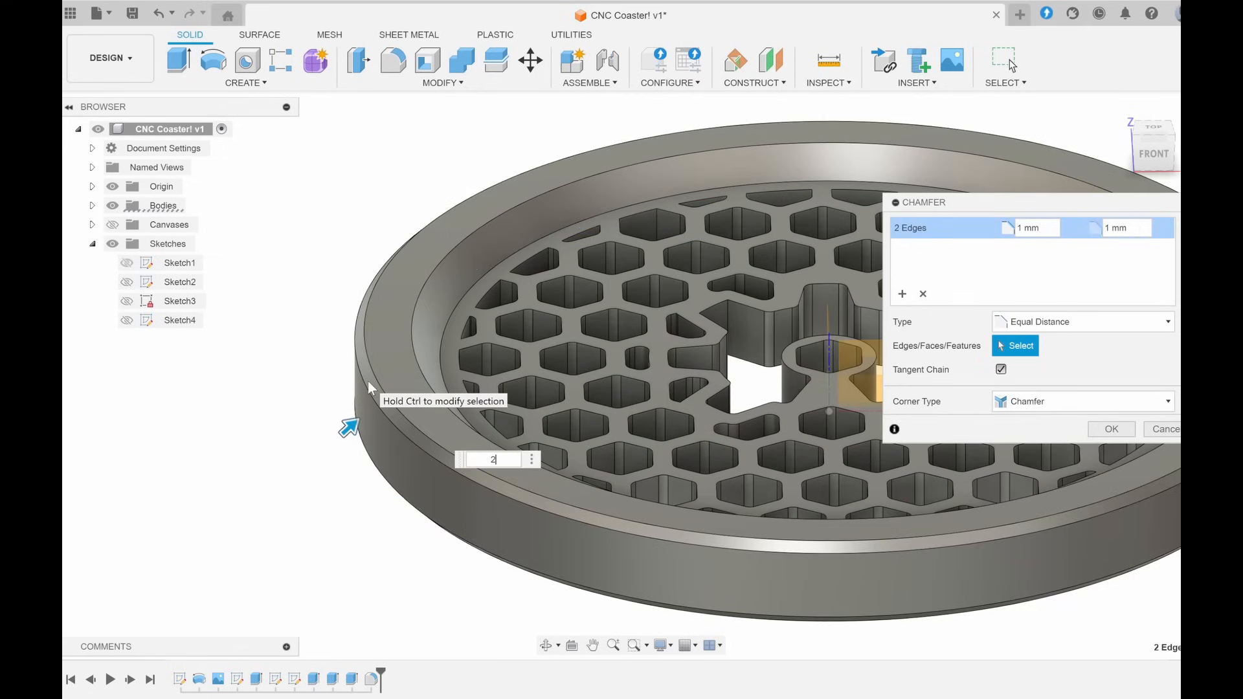
{"action": "key", "text": "Return"}
{"action": "scroll", "coordinate": [356, 381], "scroll_direction": "down", "scroll_amount": 4}
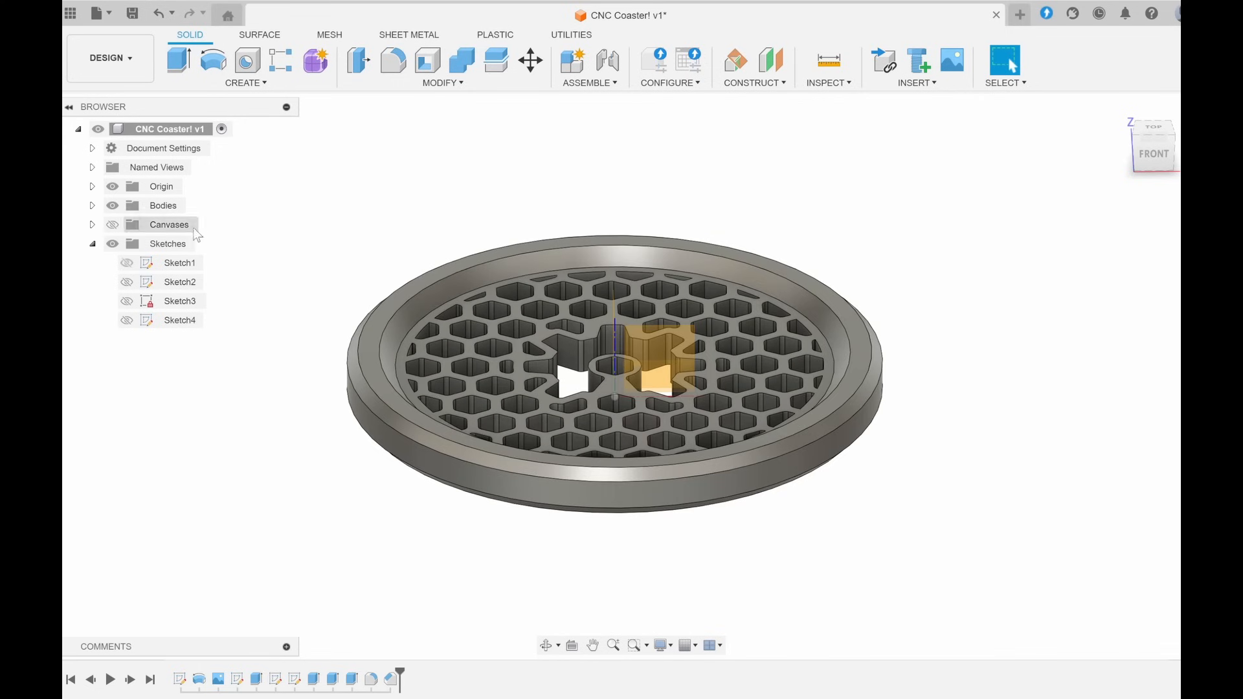
{"action": "middle_click_drag", "start_coordinate": [452, 164], "coordinate": [417, 204], "text": "shift"}
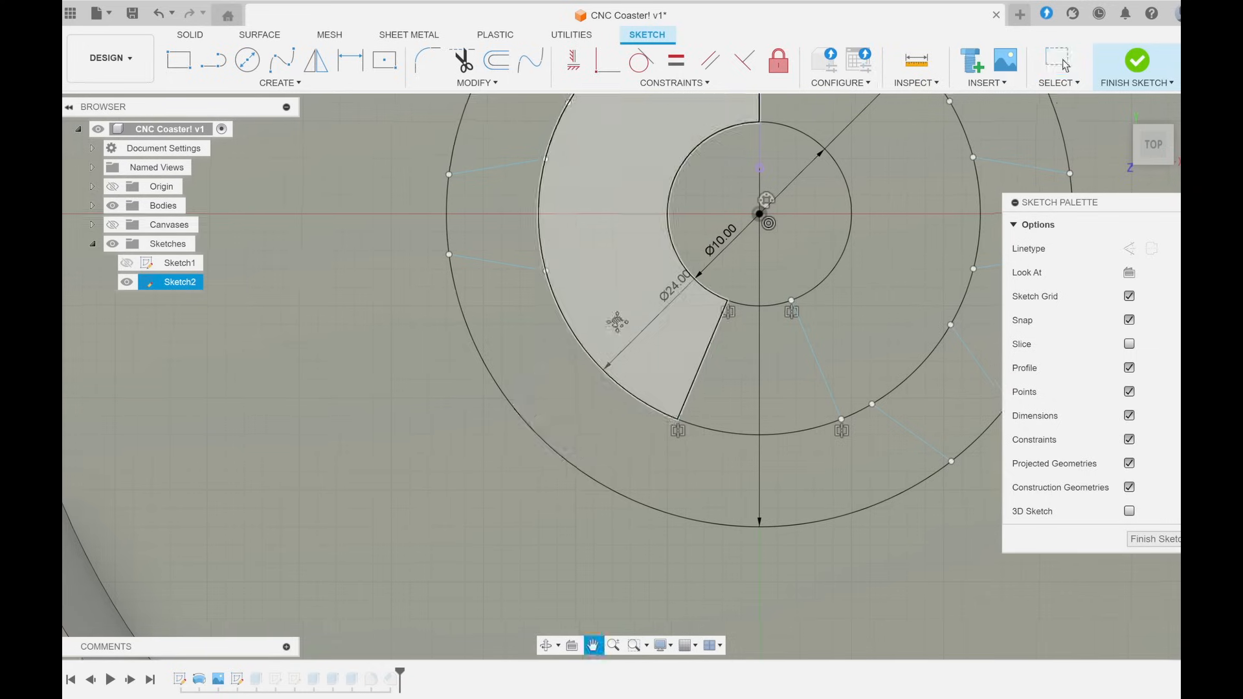
- Finish editing Sketch2 and reduce the gear cut extrusion's profiles to the two ring halves and the lower-left tooth
{"action": "mouse_move", "coordinate": [728, 264]}
{"action": "middle_mouse_down"}
{"action": "mouse_move", "coordinate": [594, 414]}
{"action": "mouse_move", "coordinate": [601, 399]}
{"action": "middle_mouse_up"}
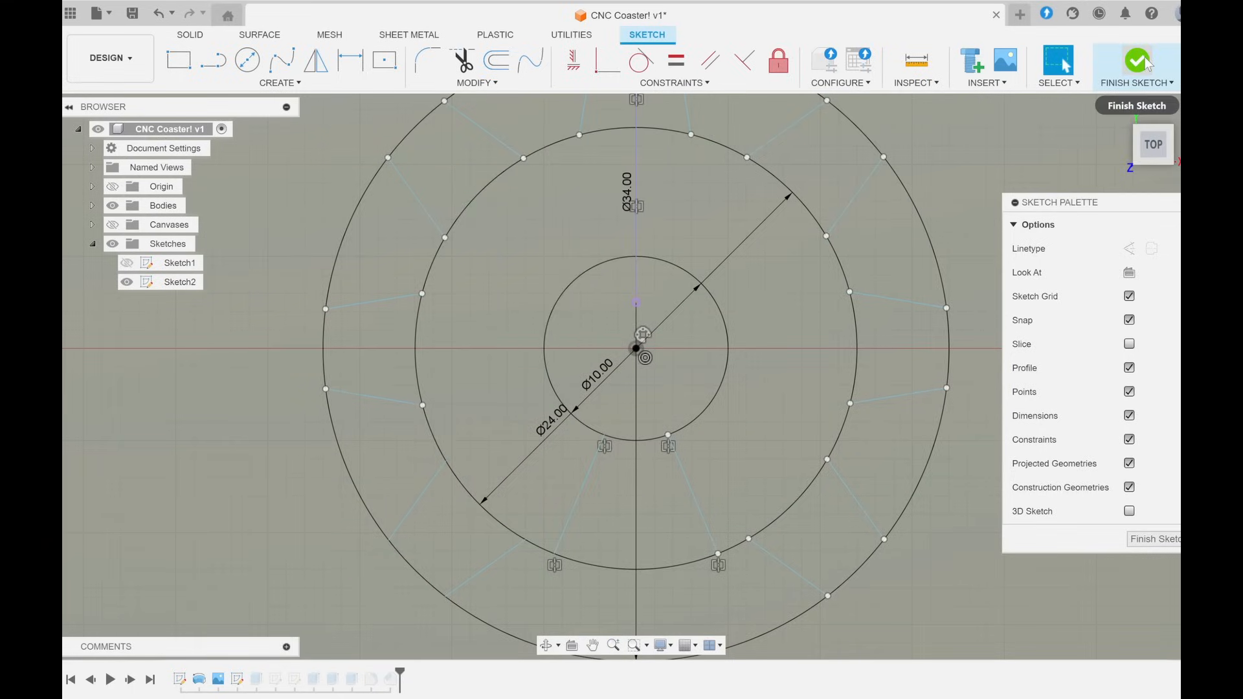
{"action": "left_click", "coordinate": [1139, 60]}
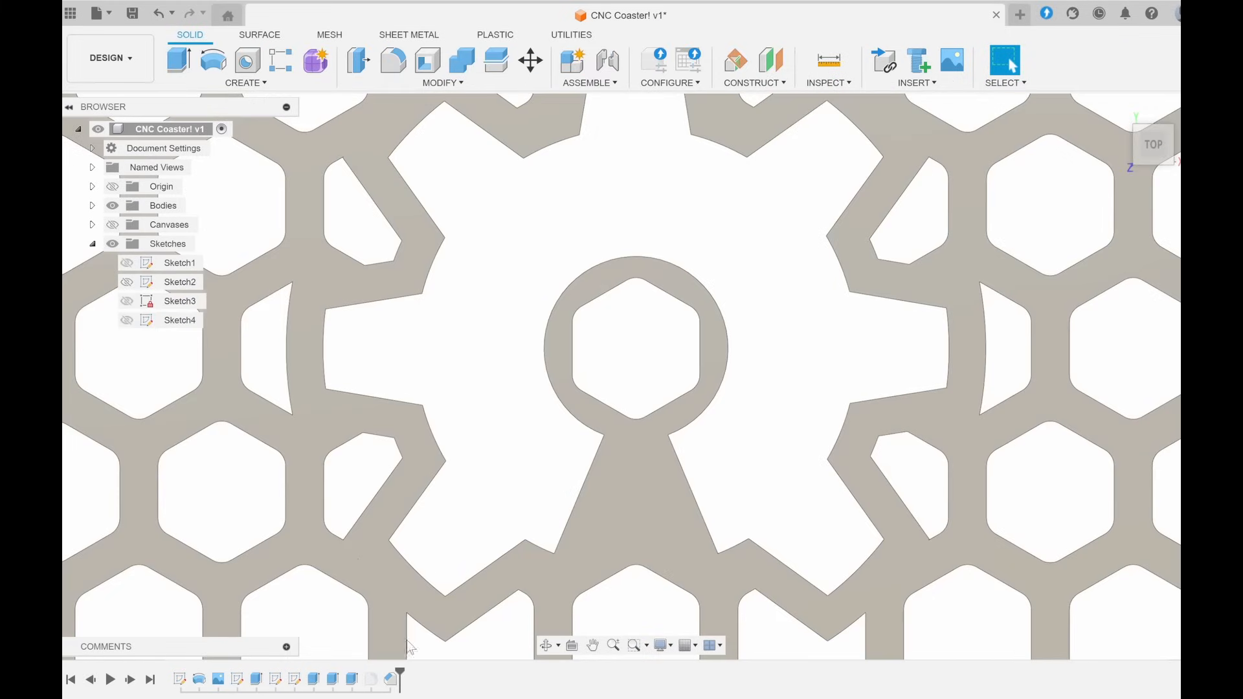
{"action": "double_click", "coordinate": [257, 679]}
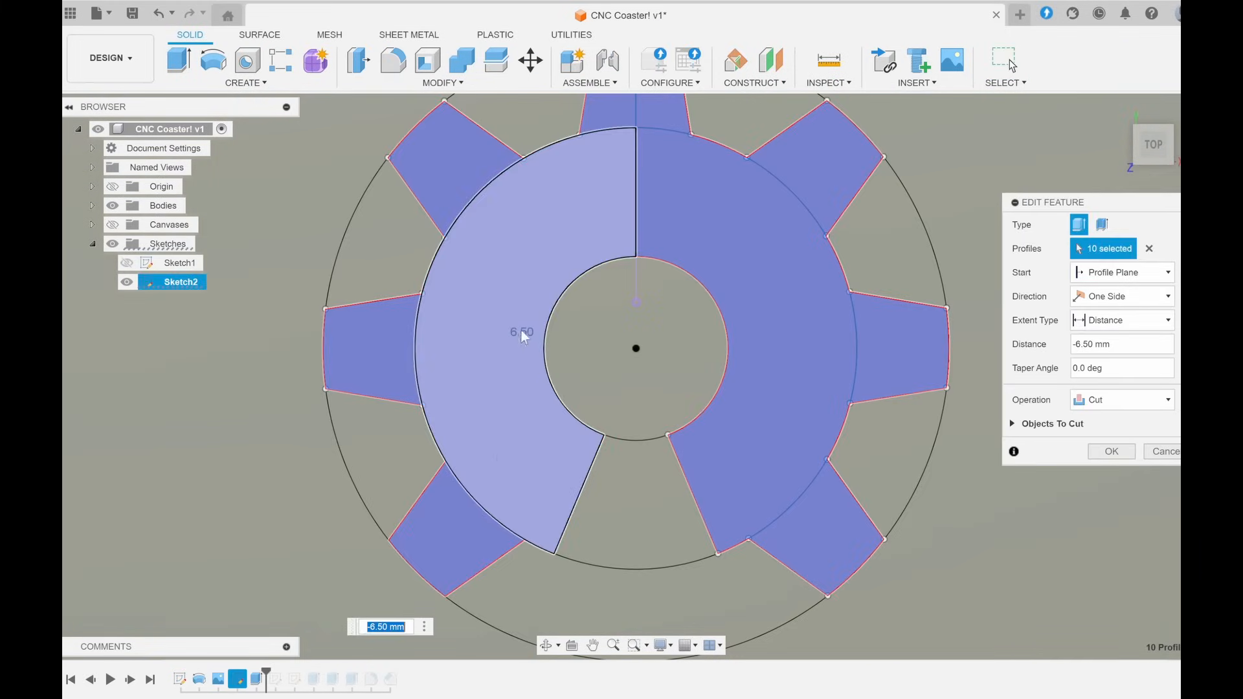
{"action": "left_click", "coordinate": [406, 341]}
{"action": "left_click", "coordinate": [465, 173]}
{"action": "left_click", "coordinate": [618, 116]}
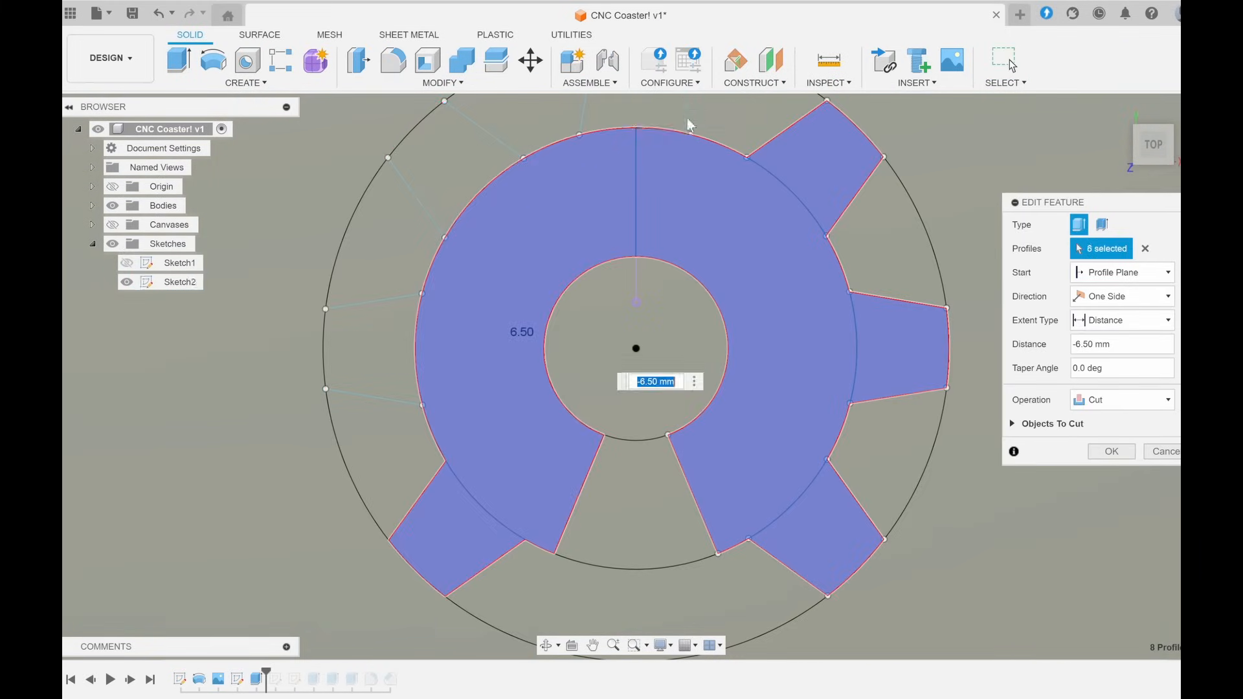
{"action": "left_click", "coordinate": [822, 156]}
{"action": "left_click", "coordinate": [899, 316]}
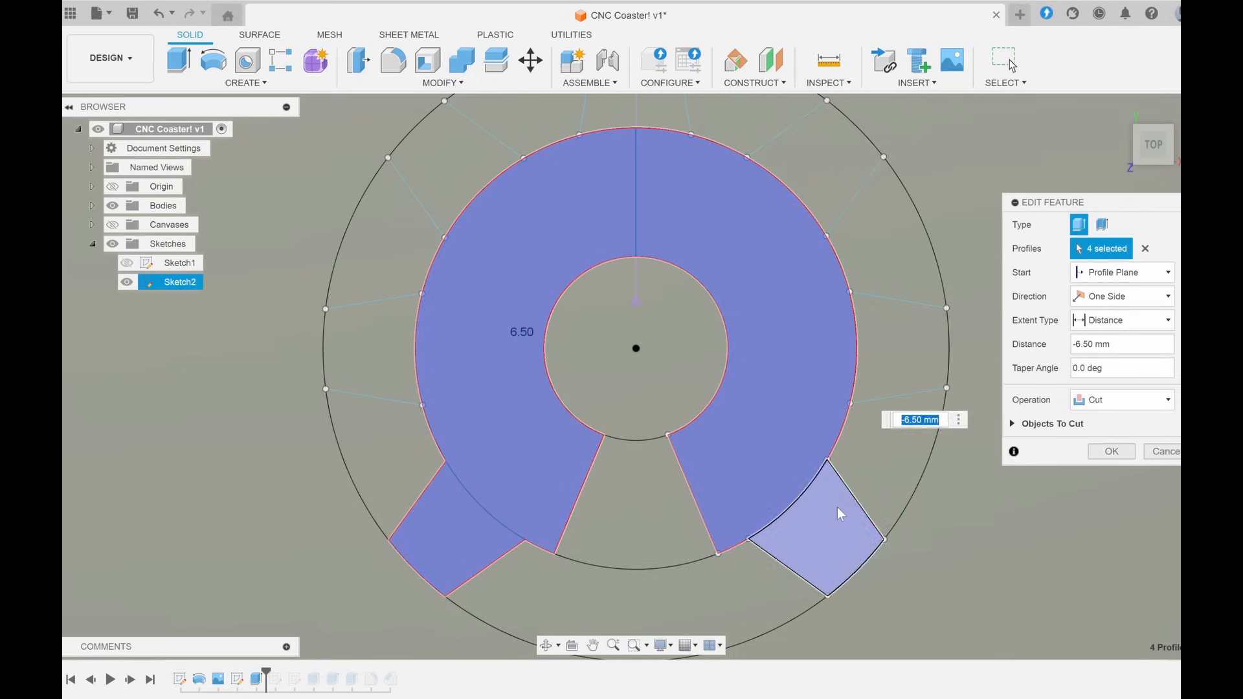
{"action": "left_click", "coordinate": [821, 547]}
{"action": "left_click", "coordinate": [1110, 452]}
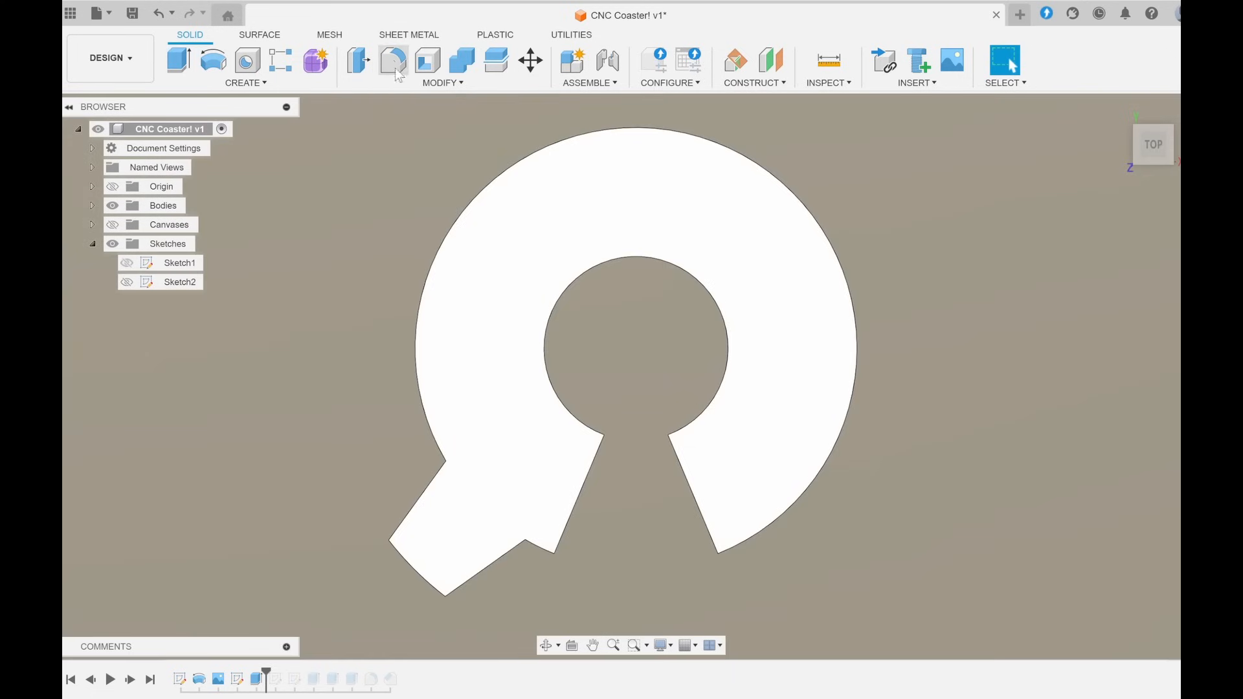
- Fillet the eight vertical corner edges of the remaining gear tooth and the V-shaped notch with a constant 1 mm radius
{"action": "left_click", "coordinate": [392, 61]}
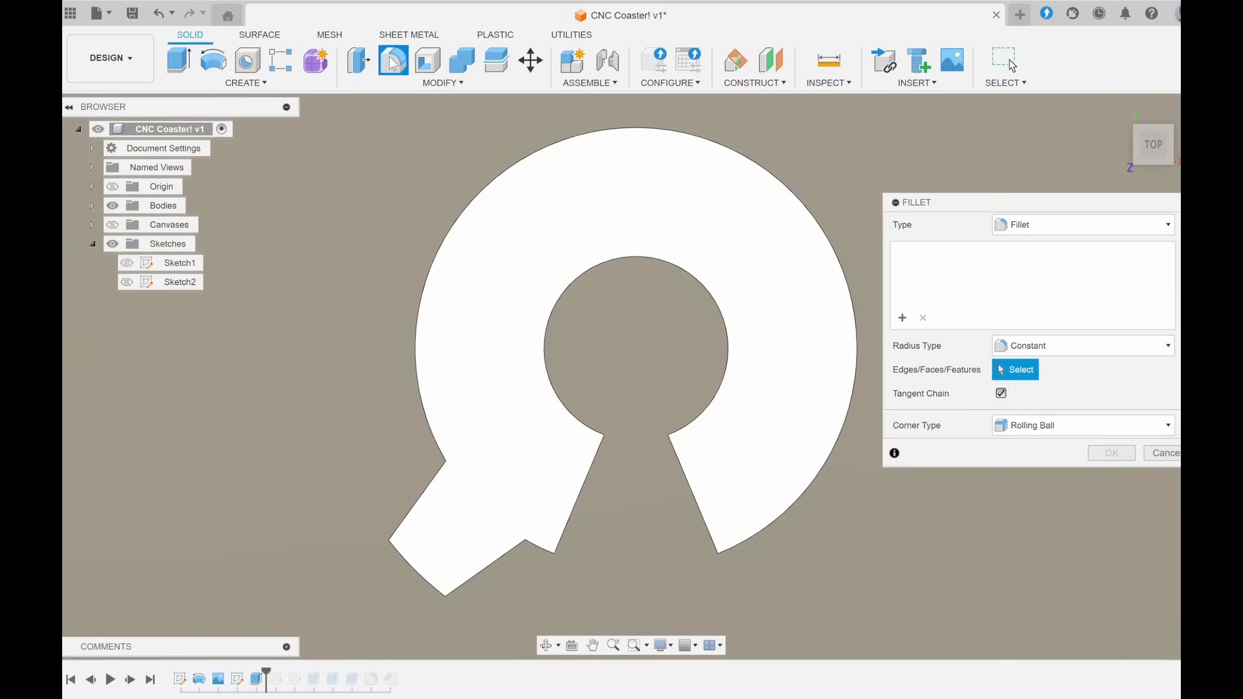
{"action": "middle_click_drag", "start_coordinate": [537, 412], "coordinate": [523, 372], "text": "shift"}
{"action": "left_click", "coordinate": [611, 433]}
{"action": "left_click", "coordinate": [730, 386]}
{"action": "left_click", "coordinate": [744, 396]}
{"action": "left_click", "coordinate": [824, 369]}
{"action": "left_click", "coordinate": [698, 351]}
{"action": "left_click", "coordinate": [422, 423]}
{"action": "left_click", "coordinate": [514, 360]}
{"action": "type", "text": "1"}
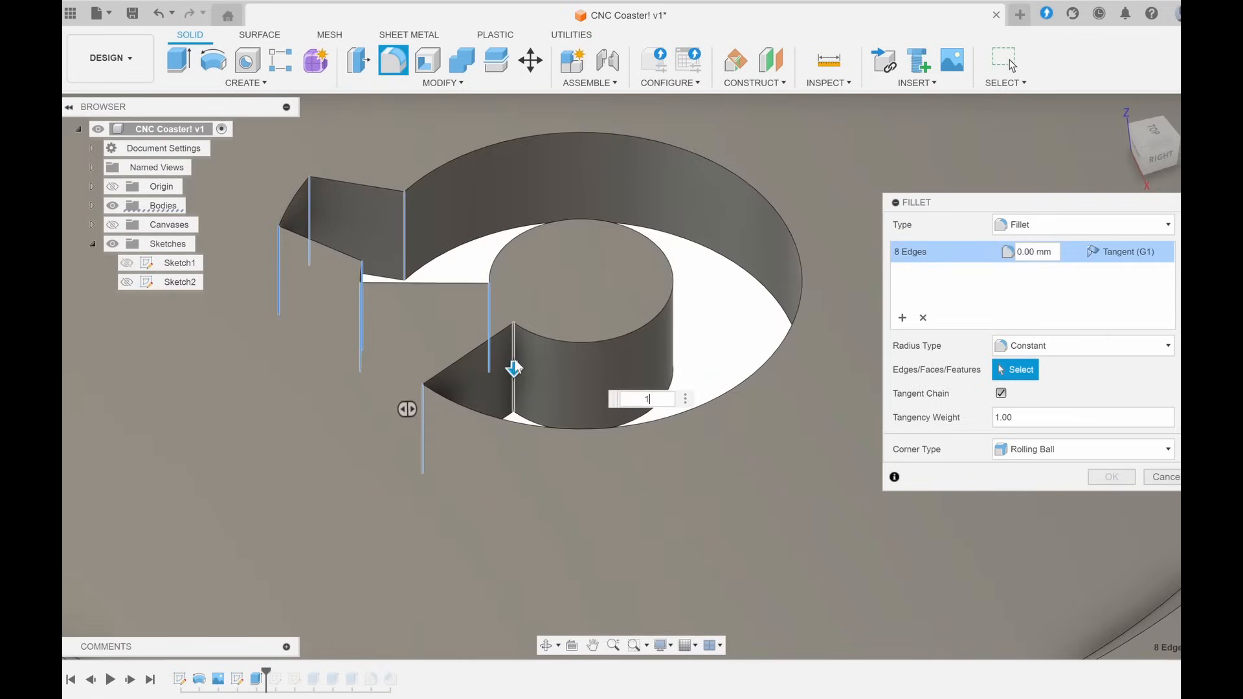
{"action": "key", "text": "Return"}
- Start a circular pattern of faces and select the seven side and fillet faces of the remaining gear tooth
{"action": "middle_click_drag", "start_coordinate": [386, 239], "coordinate": [427, 246], "text": "shift"}
{"action": "left_click", "coordinate": [252, 82]}
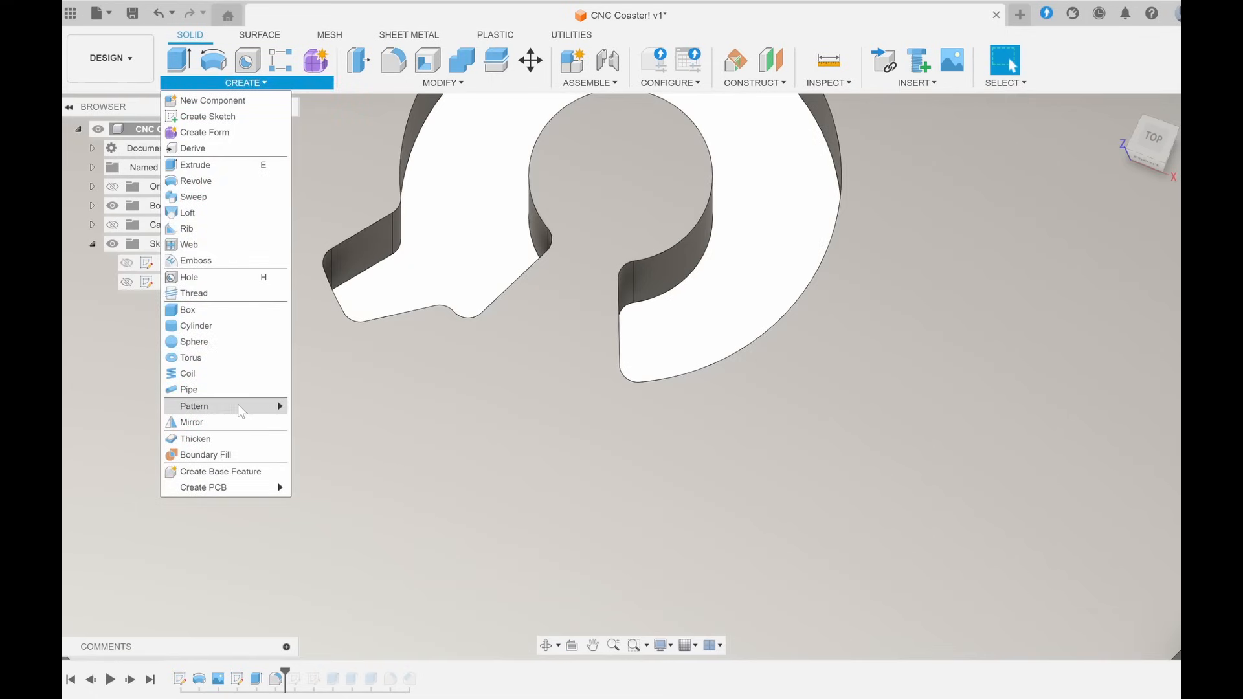
{"action": "mouse_move", "coordinate": [233, 414]}
{"action": "left_click", "coordinate": [324, 422]}
{"action": "middle_click_drag", "start_coordinate": [486, 214], "coordinate": [366, 384]}
{"action": "scroll", "coordinate": [503, 394], "scroll_direction": "down", "scroll_amount": 1}
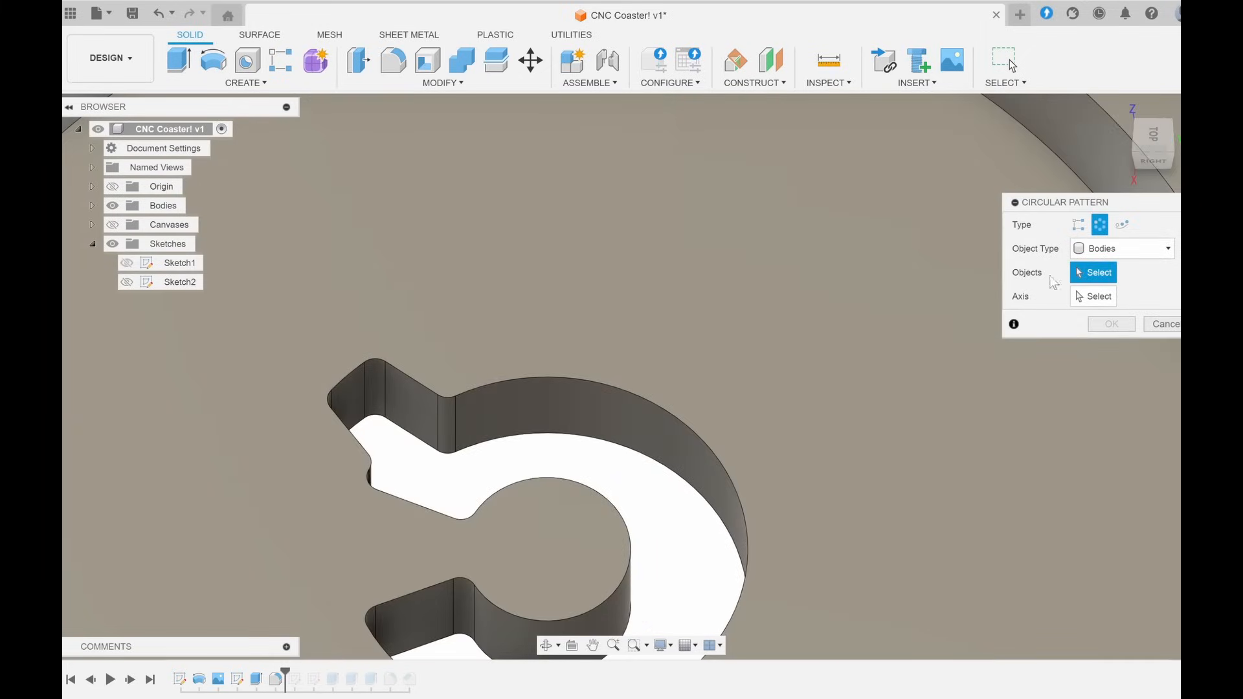
{"action": "left_click", "coordinate": [1114, 248]}
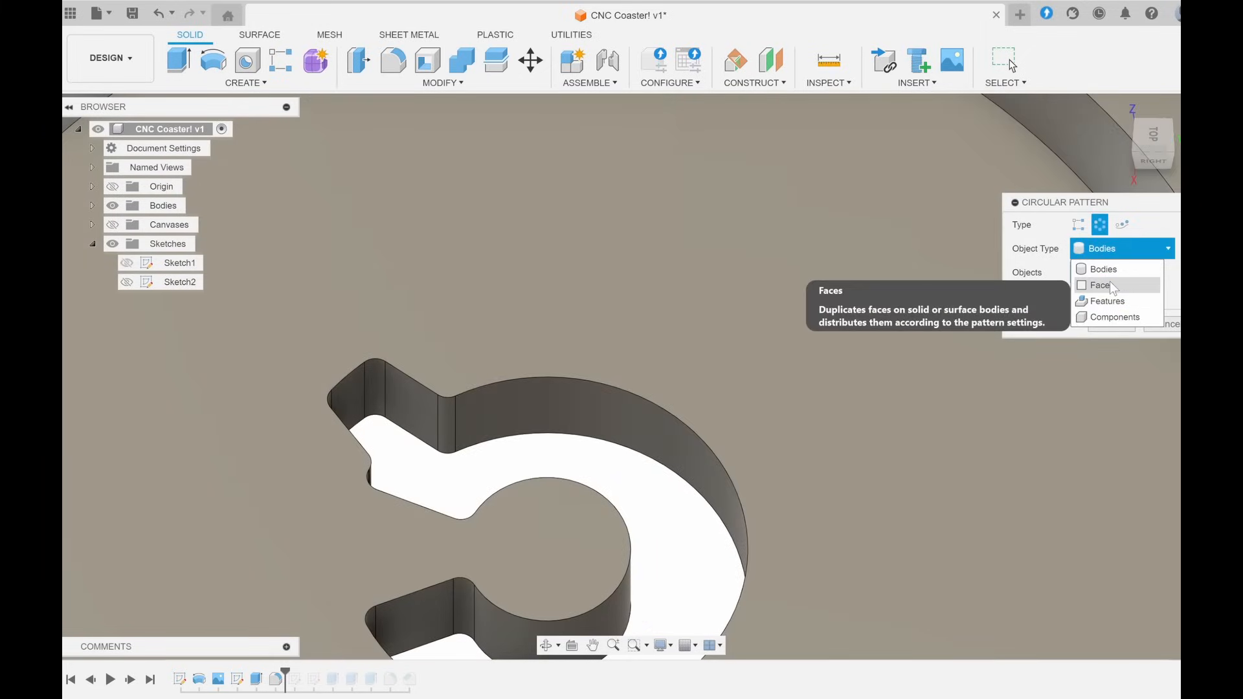
{"action": "left_click", "coordinate": [1108, 285]}
{"action": "left_click", "coordinate": [413, 399]}
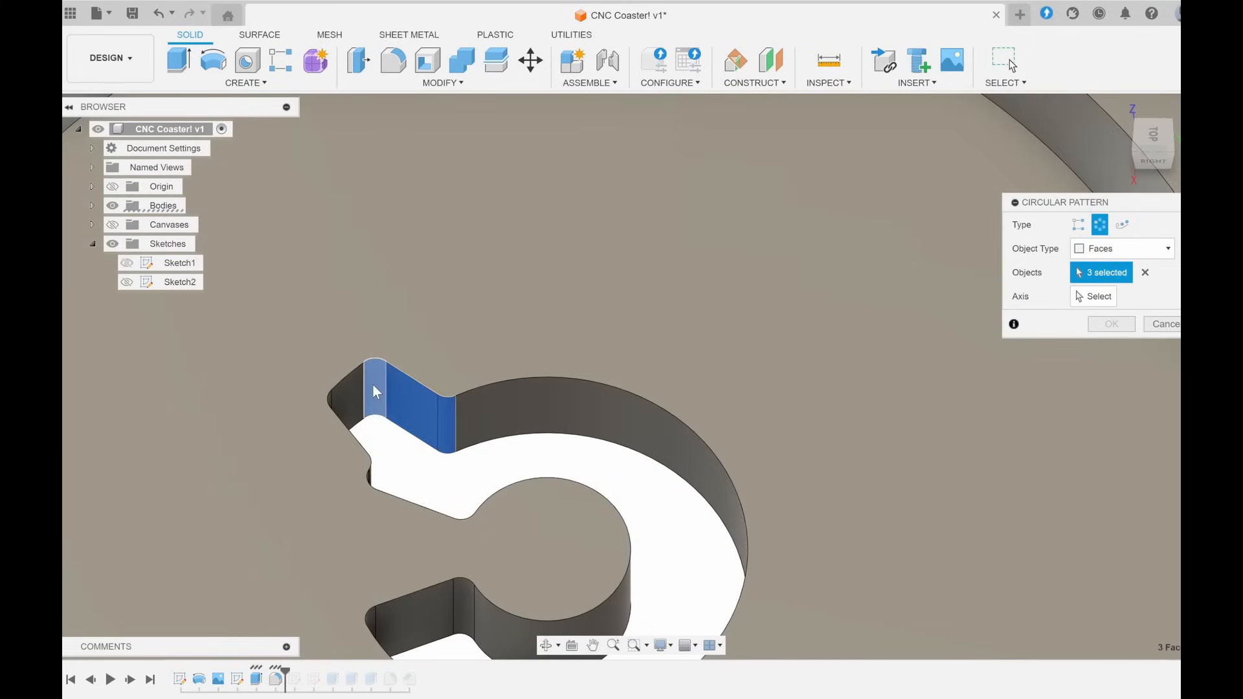
{"action": "middle_click_drag", "start_coordinate": [371, 383], "coordinate": [282, 378], "text": "shift"}
{"action": "left_click", "coordinate": [338, 355]}
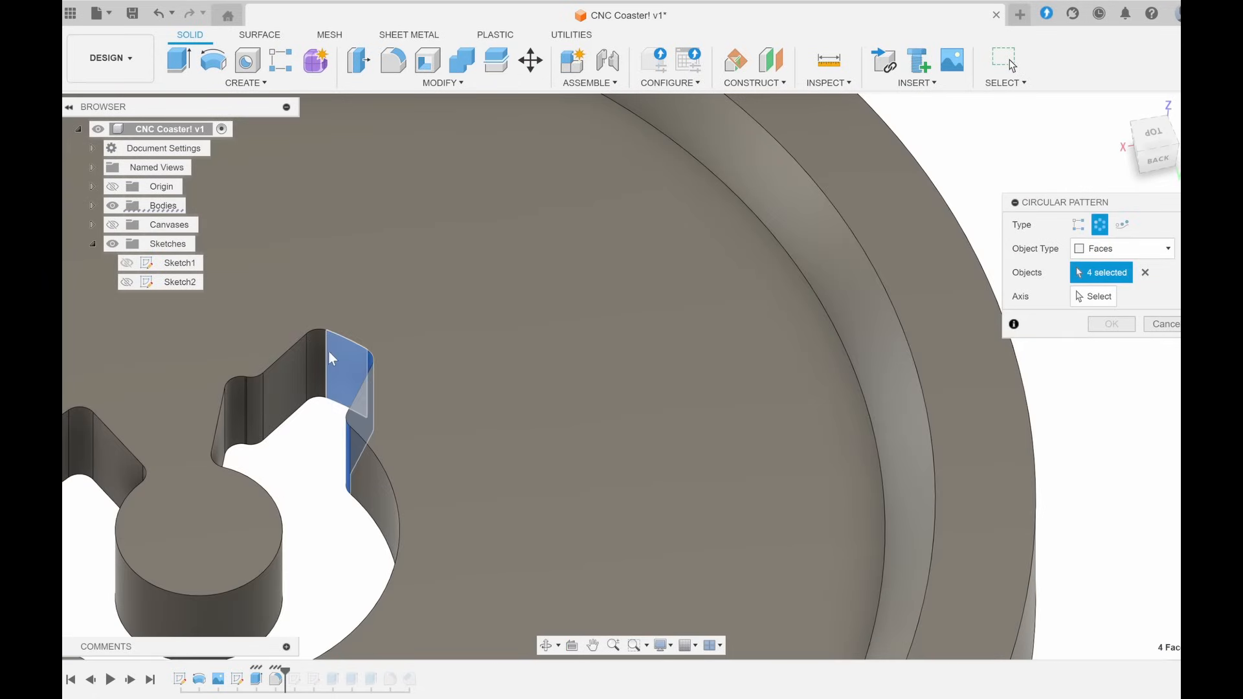
{"action": "left_click", "coordinate": [316, 355]}
{"action": "left_click", "coordinate": [287, 376]}
{"action": "left_click", "coordinate": [265, 401]}
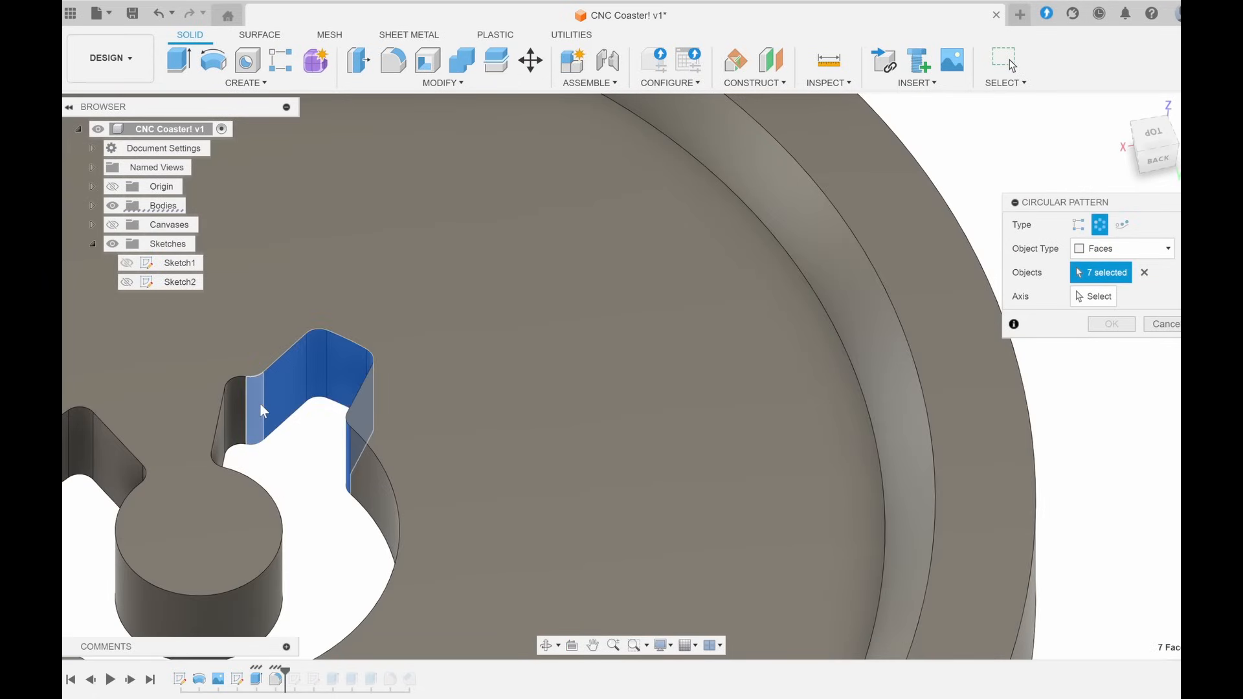
{"action": "middle_click_drag", "start_coordinate": [352, 373], "coordinate": [621, 356], "text": "shift"}
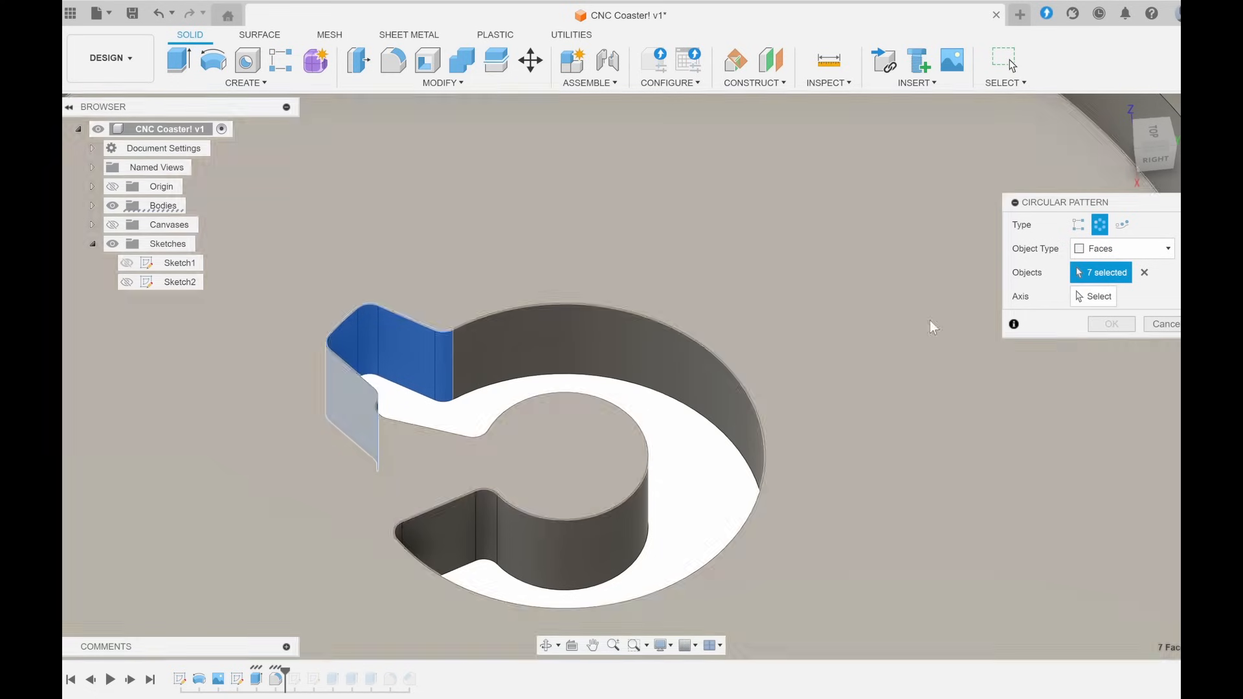
- Pattern the tooth faces about the hub's cylindrical axis with partial distribution, a -270 degree angle and a quantity of 7
{"action": "left_click", "coordinate": [1092, 299]}
{"action": "left_click", "coordinate": [597, 398]}
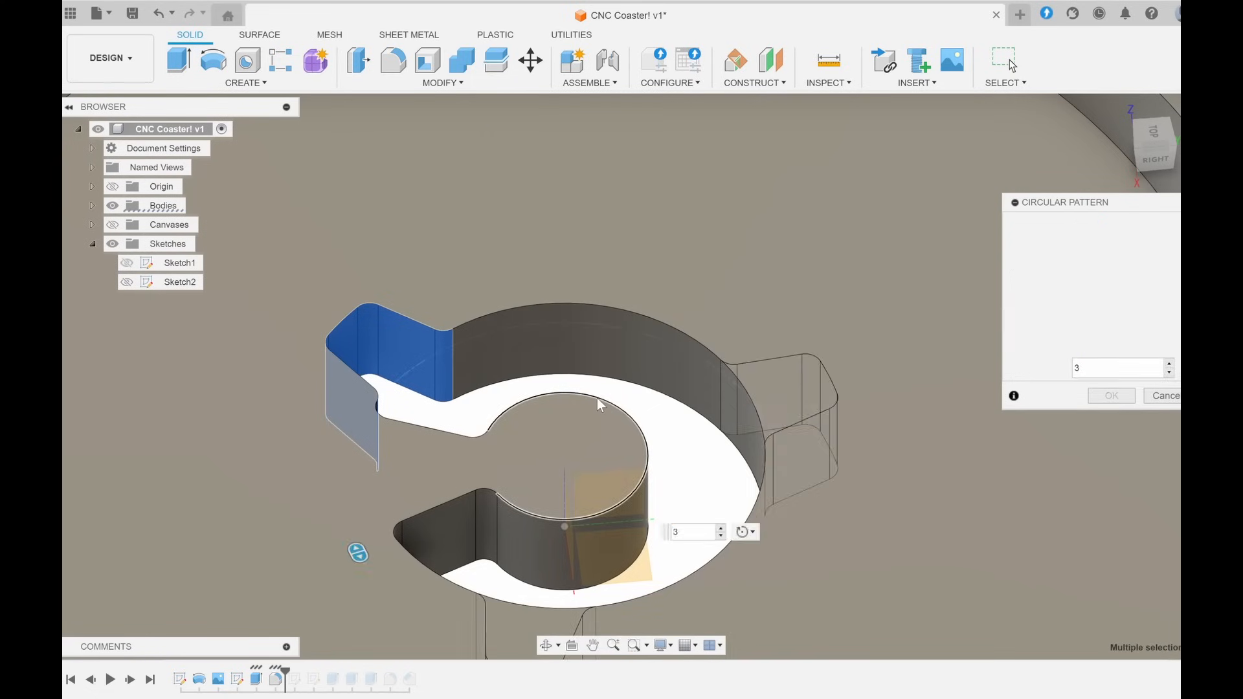
{"action": "scroll", "coordinate": [597, 401], "scroll_direction": "down", "scroll_amount": 3}
{"action": "mouse_move", "coordinate": [597, 405]}
{"action": "middle_mouse_down", "text": "shift"}
{"action": "mouse_move", "coordinate": [624, 397]}
{"action": "mouse_move", "coordinate": [686, 417]}
{"action": "mouse_move", "coordinate": [684, 442]}
{"action": "middle_mouse_up", "text": "shift"}
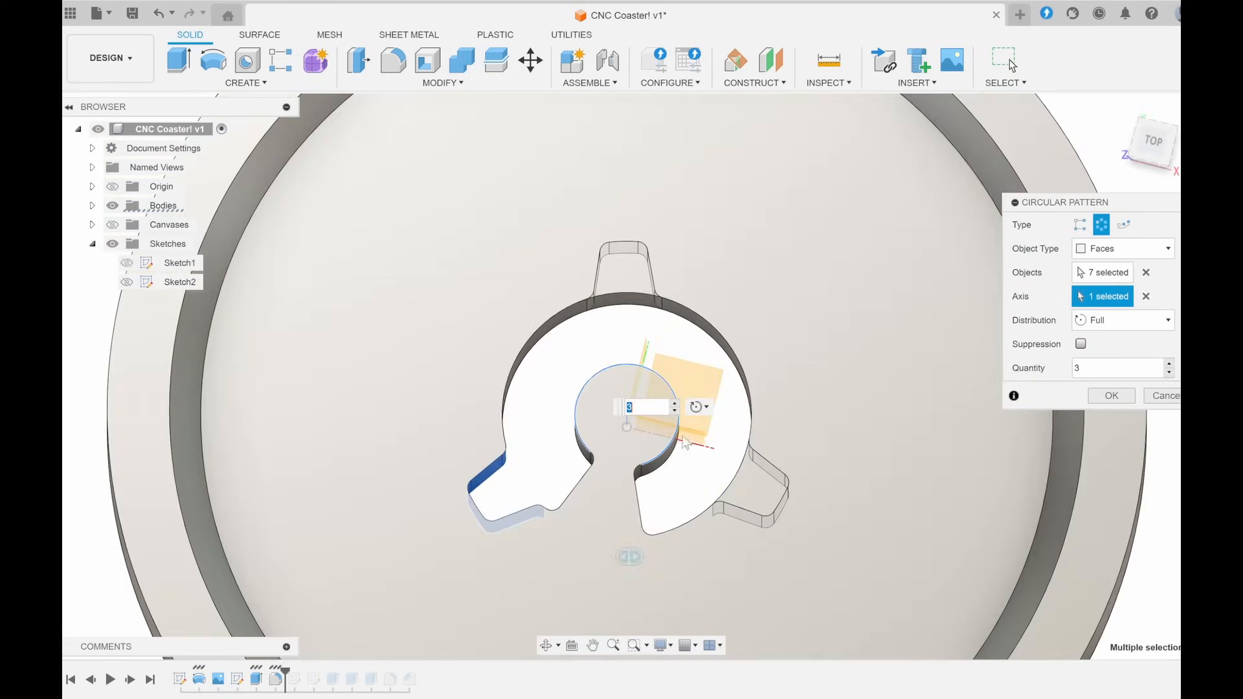
{"action": "left_click", "coordinate": [1146, 149]}
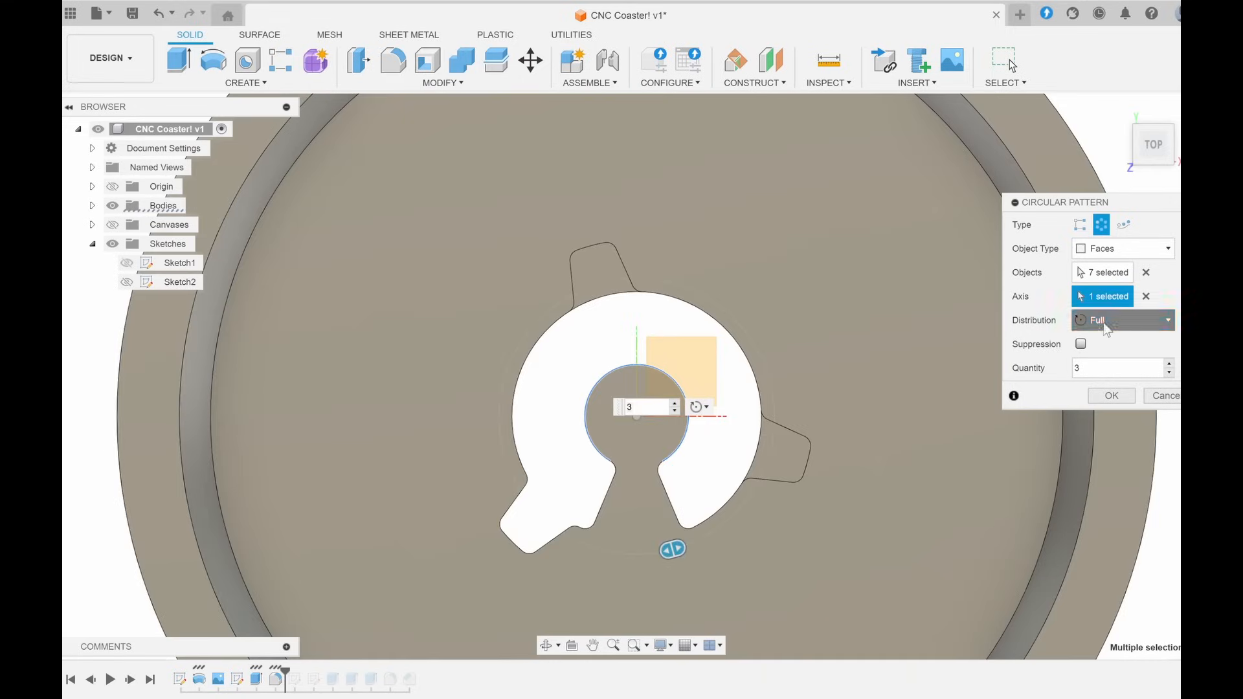
{"action": "left_click", "coordinate": [1123, 320]}
{"action": "left_click", "coordinate": [1103, 353]}
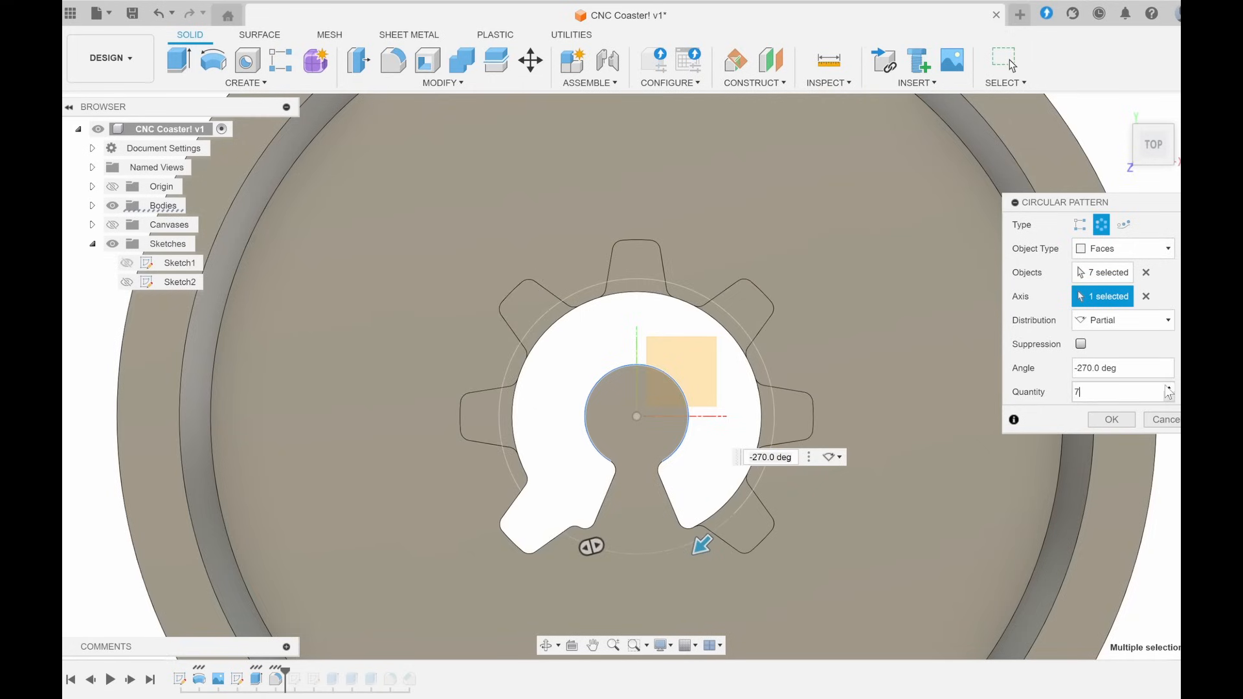
{"action": "left_click", "coordinate": [1111, 420]}
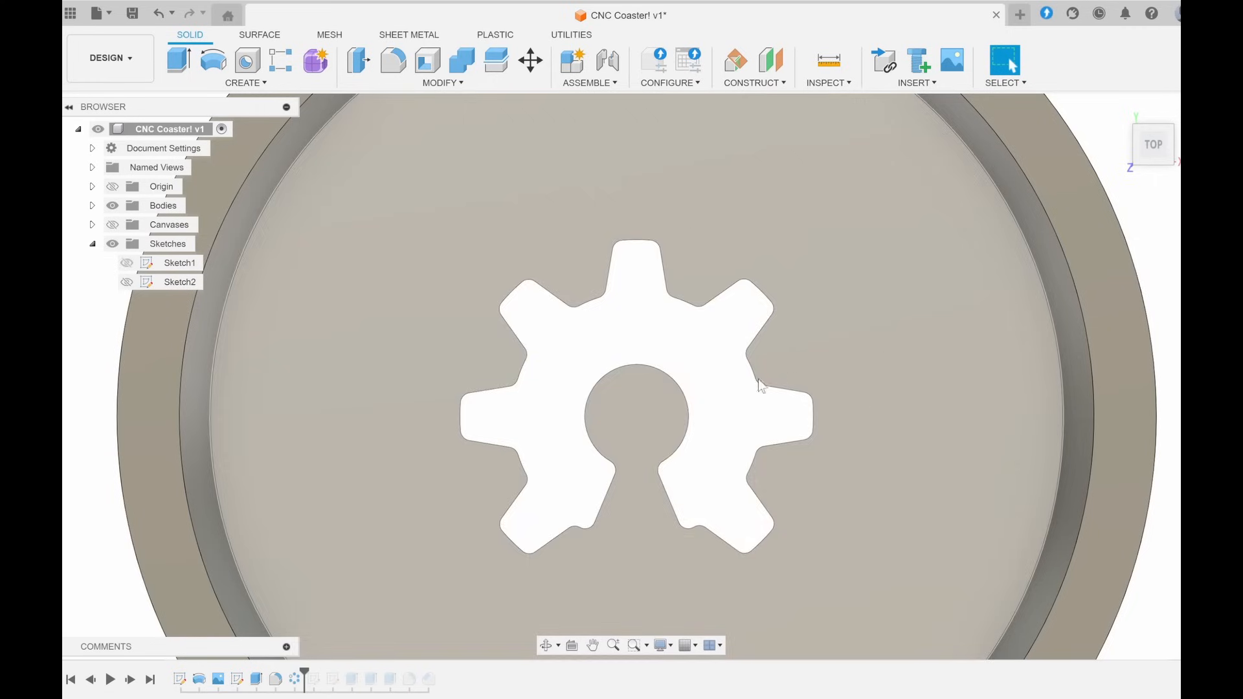
- Roll the design history forward past Sketch3 and Sketch4
{"action": "scroll", "coordinate": [761, 385], "scroll_direction": "down", "scroll_amount": 3}
{"action": "middle_click_drag", "start_coordinate": [760, 385], "coordinate": [721, 397]}
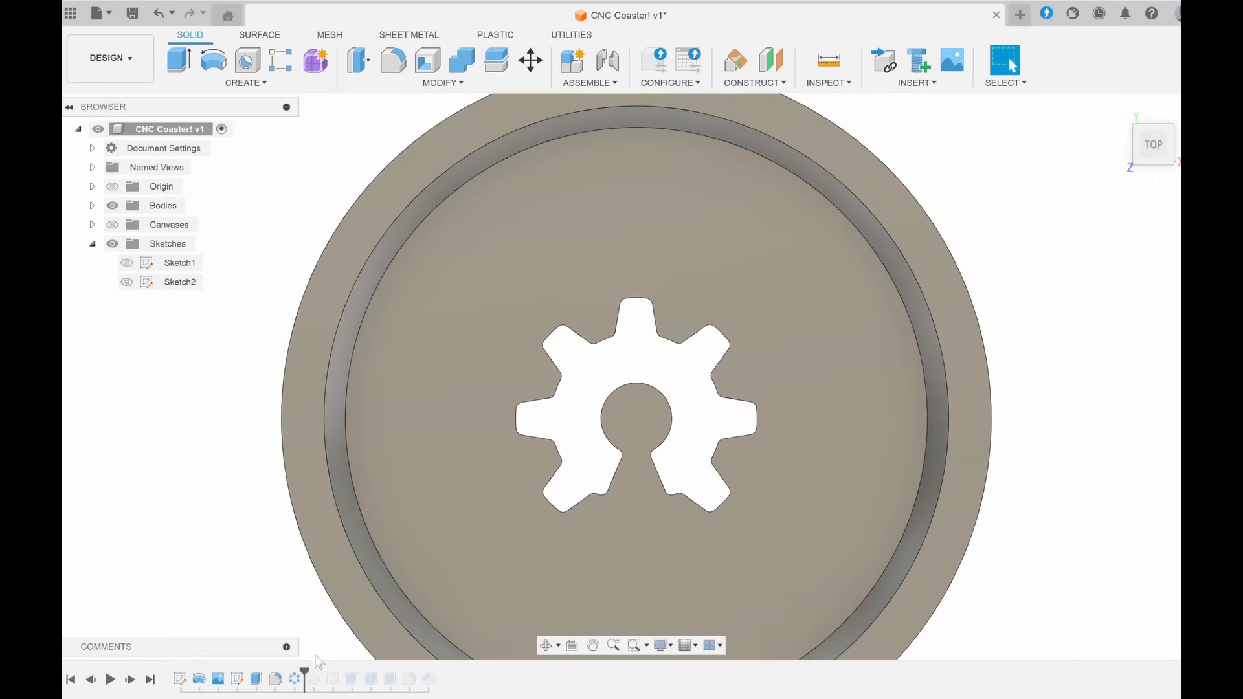
{"action": "left_click", "coordinate": [314, 681]}
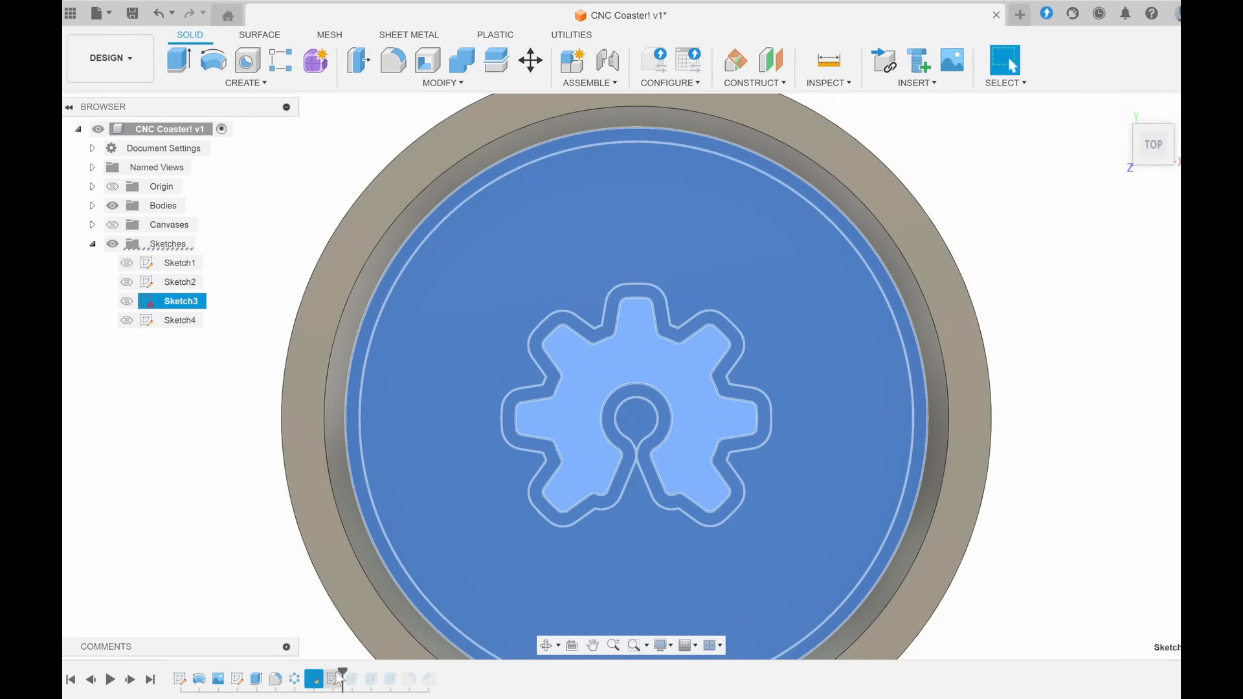
{"action": "left_click", "coordinate": [337, 679]}
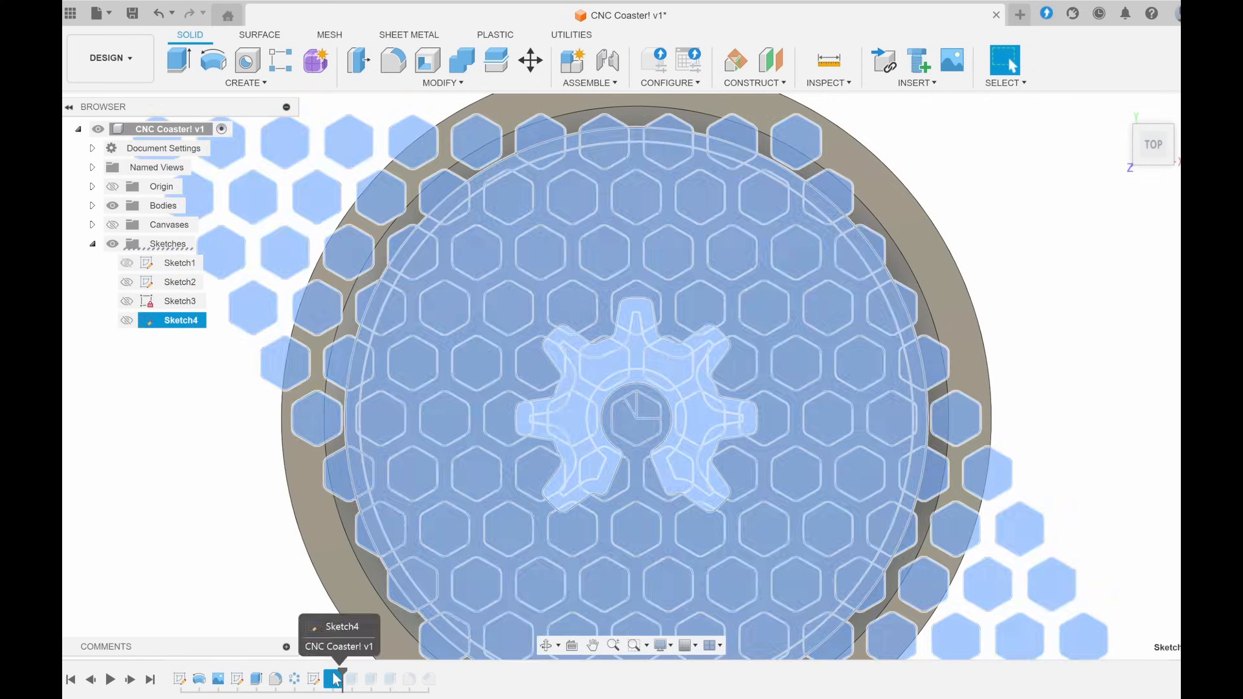
- Edit Sketch4 so its 2 mm offset outline runs outside the filleted gear cutout, and finish the sketch
{"action": "double_click", "coordinate": [336, 678]}
{"action": "scroll", "coordinate": [618, 405], "scroll_direction": "up", "scroll_amount": 5}
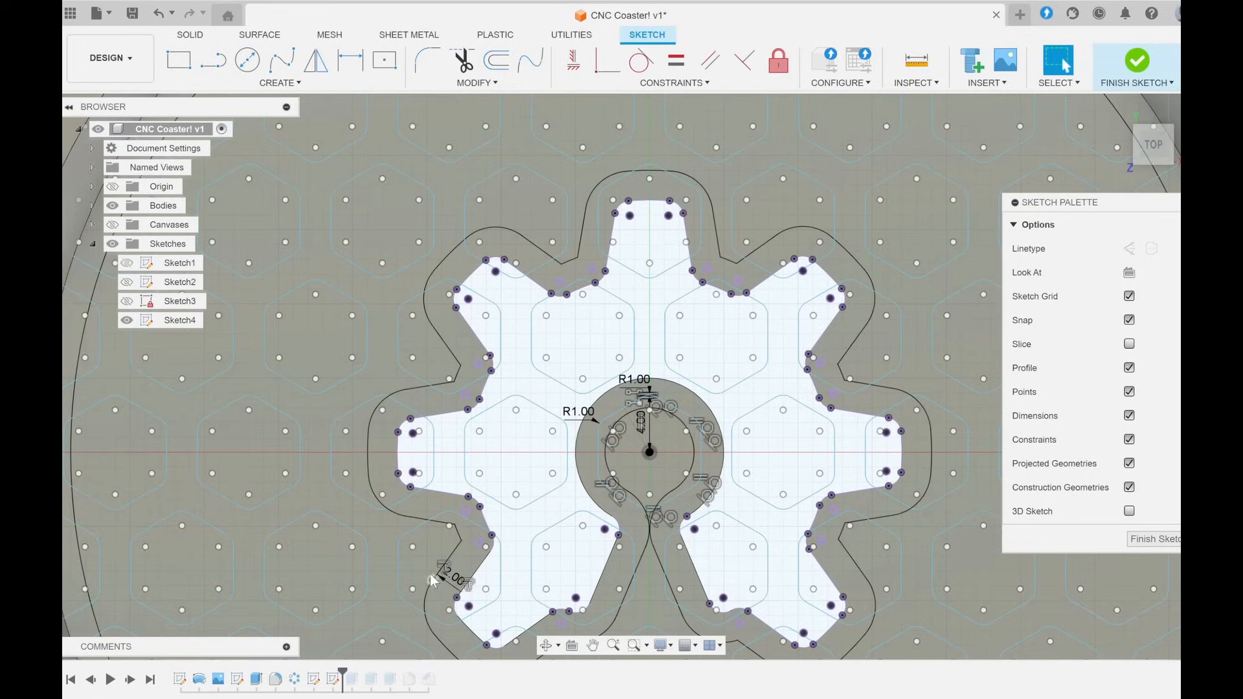
{"action": "scroll", "coordinate": [466, 369], "scroll_direction": "down", "scroll_amount": 2}
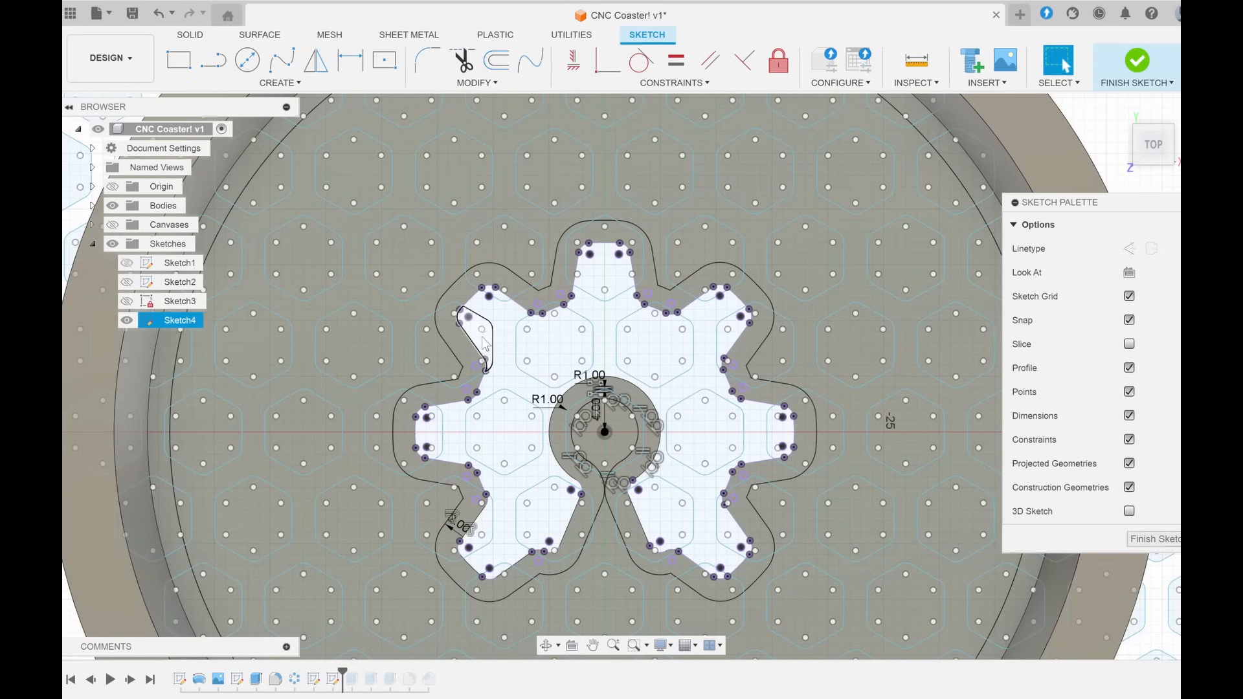
{"action": "left_click", "coordinate": [1134, 62]}
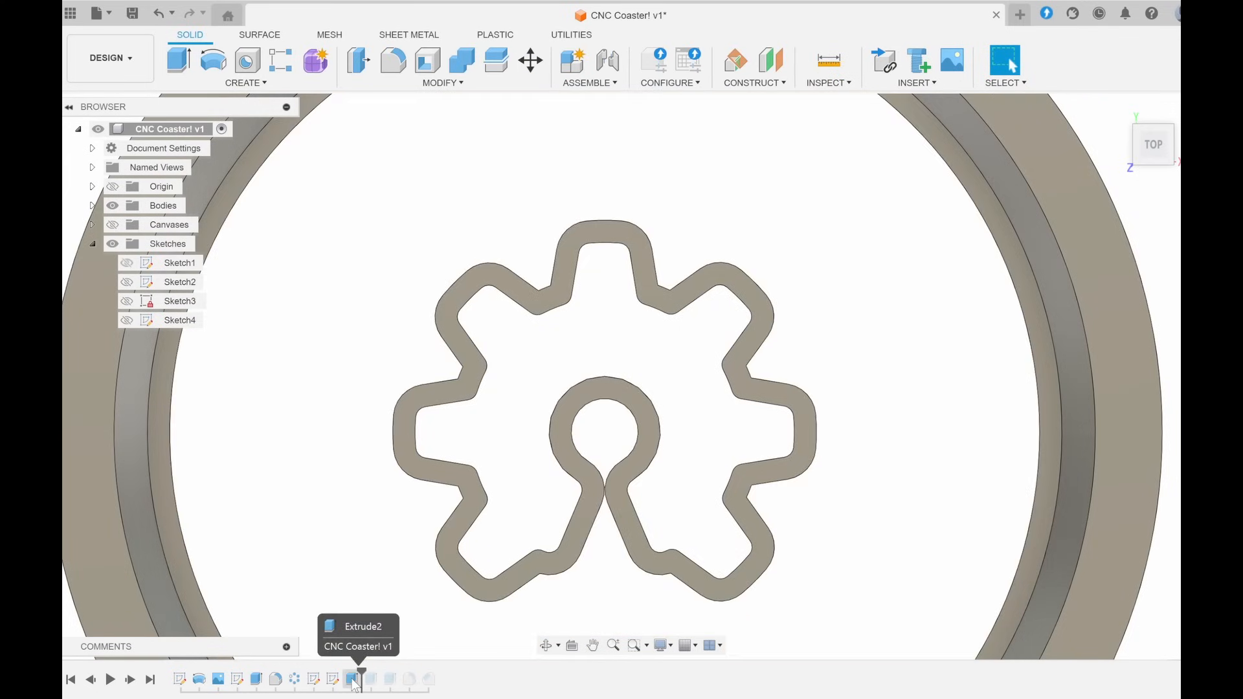
- Update the 6.5 mm cut and the five-profile 6.5 mm honeycomb join extrusions to follow the revised gear sketches
{"action": "double_click", "coordinate": [354, 678]}
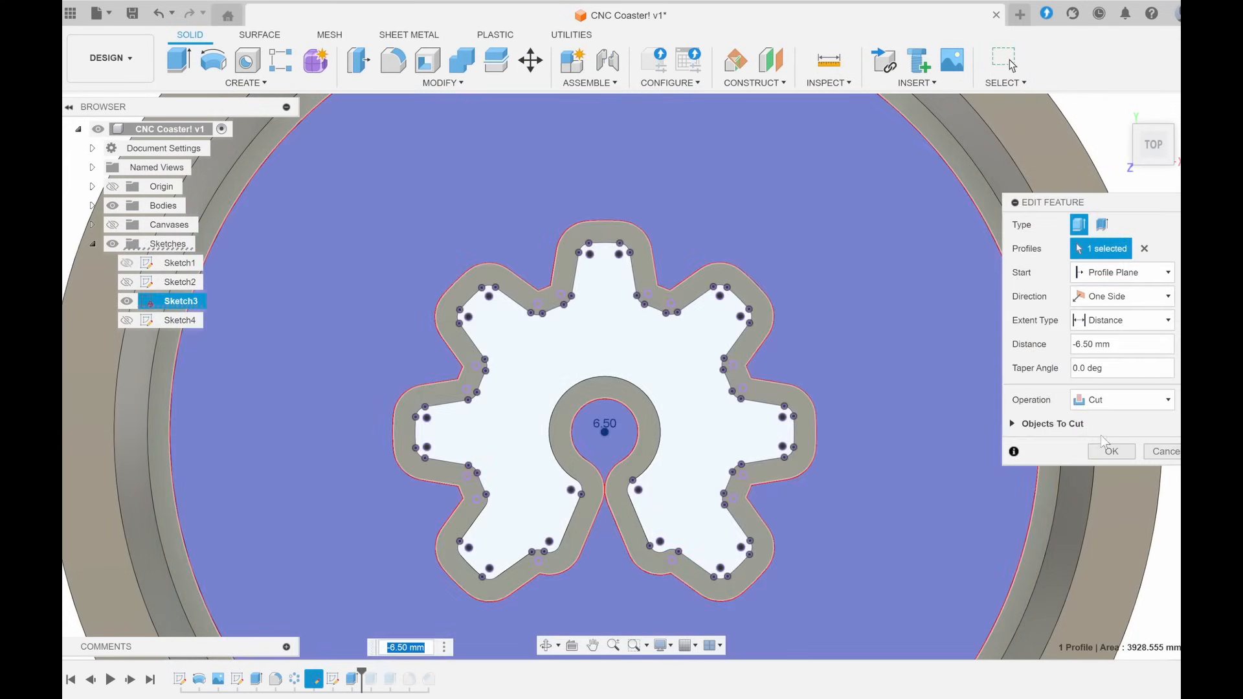
{"action": "left_click", "coordinate": [1108, 450]}
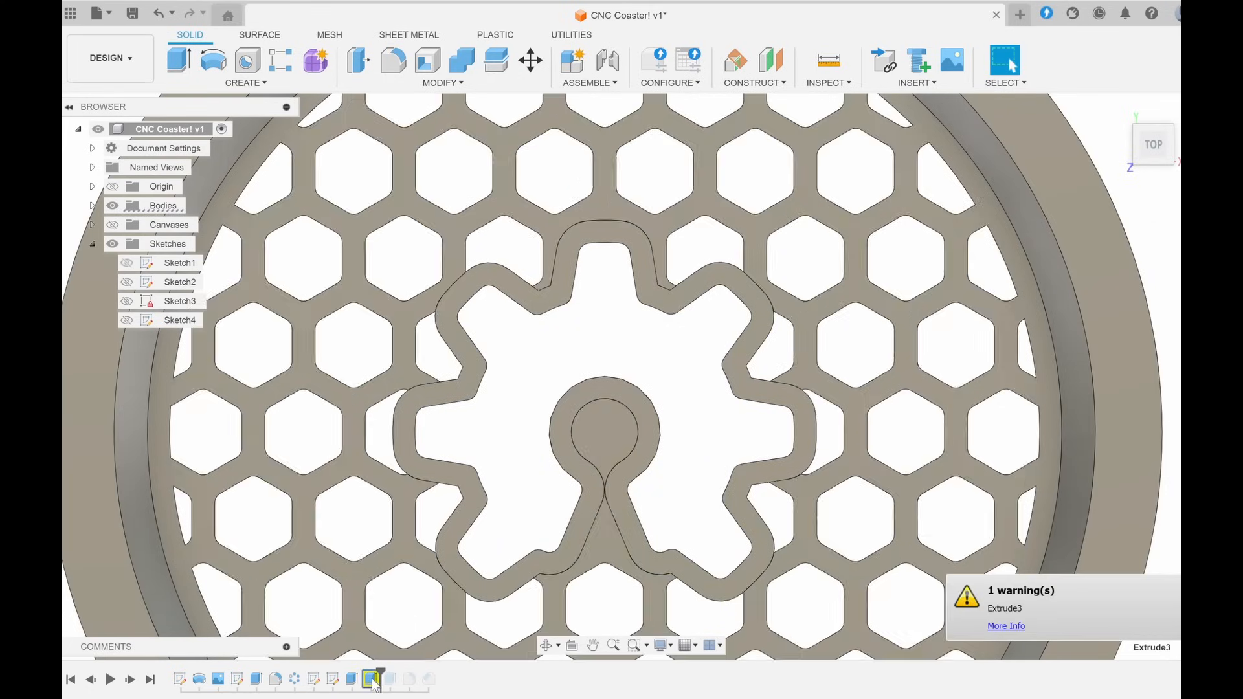
{"action": "double_click", "coordinate": [373, 680]}
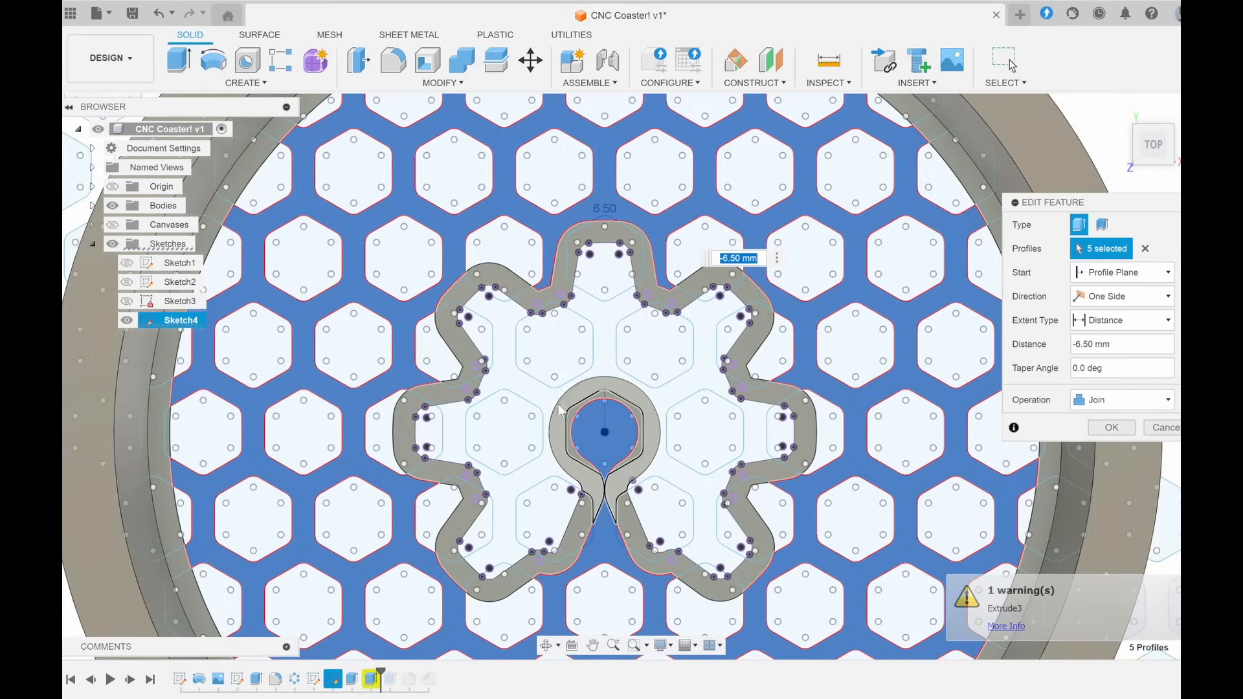
{"action": "scroll", "coordinate": [615, 464], "scroll_direction": "up", "scroll_amount": 3}
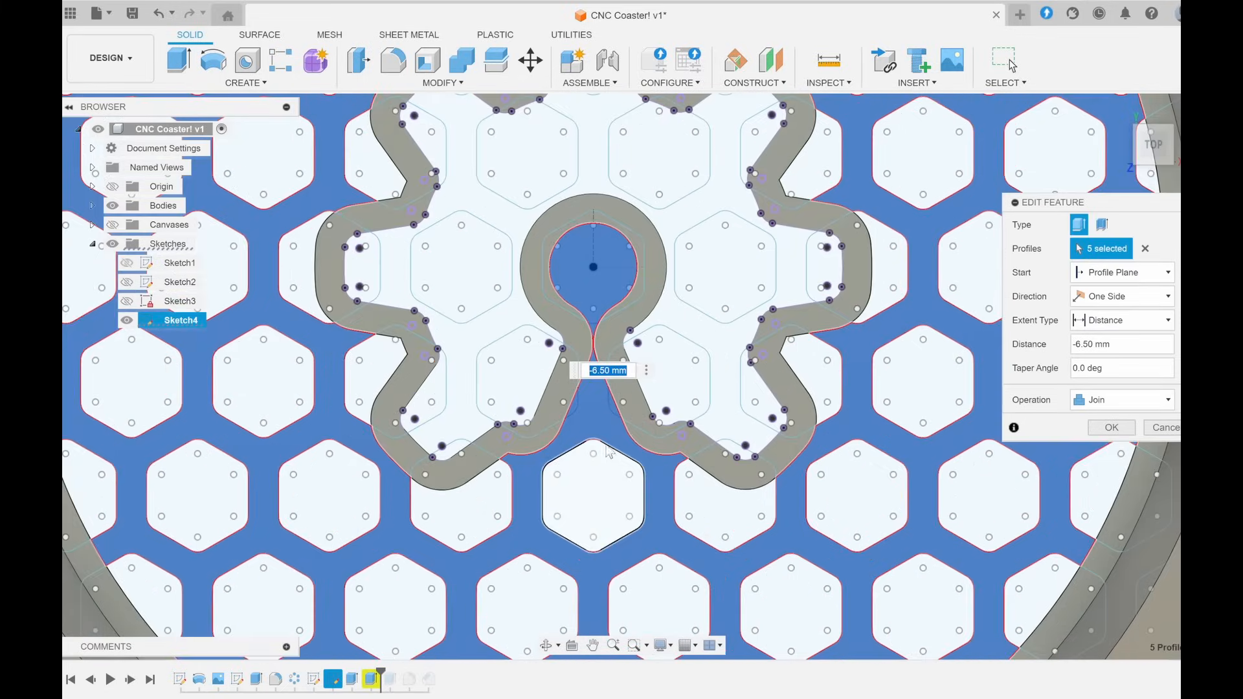
{"action": "scroll", "coordinate": [568, 280], "scroll_direction": "up", "scroll_amount": 3}
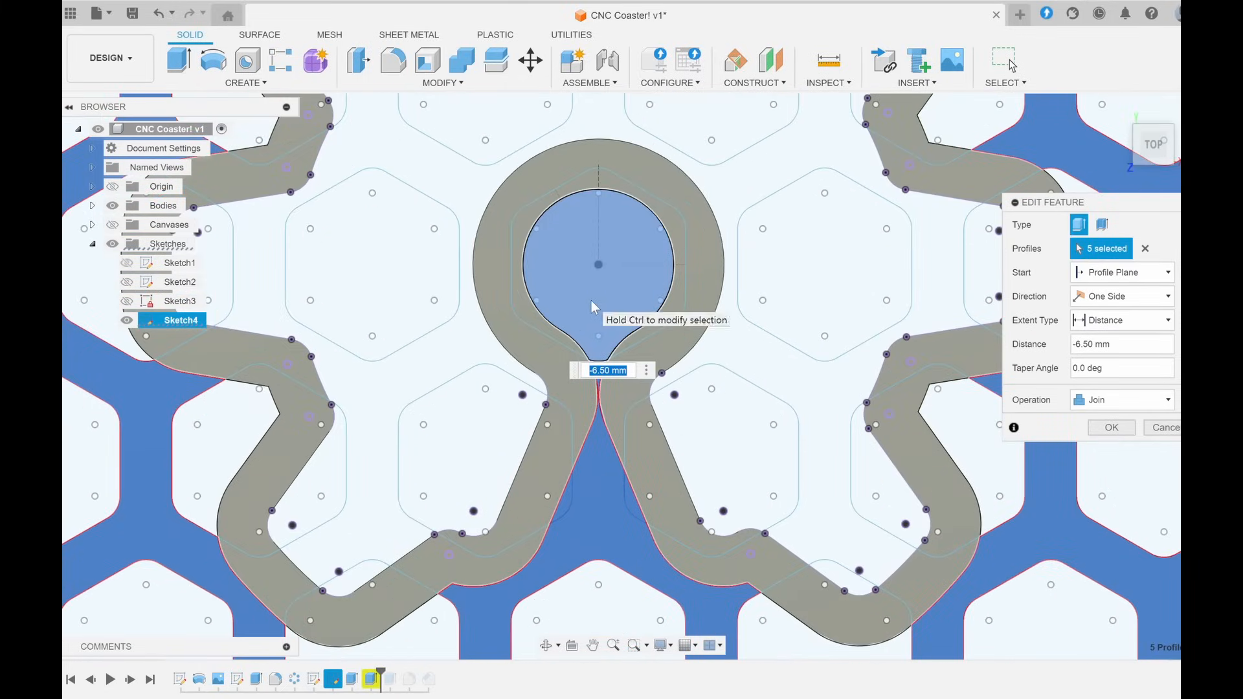
{"action": "scroll", "coordinate": [592, 300], "scroll_direction": "down", "scroll_amount": 3}
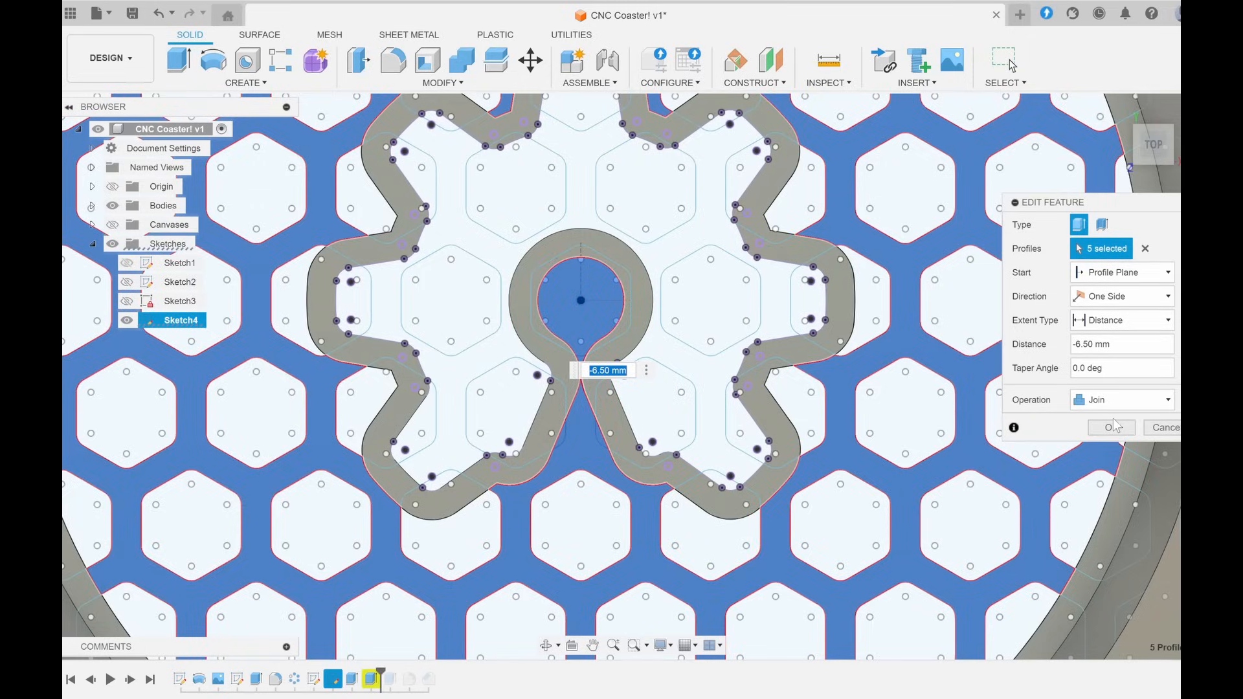
{"action": "key", "text": "Return"}
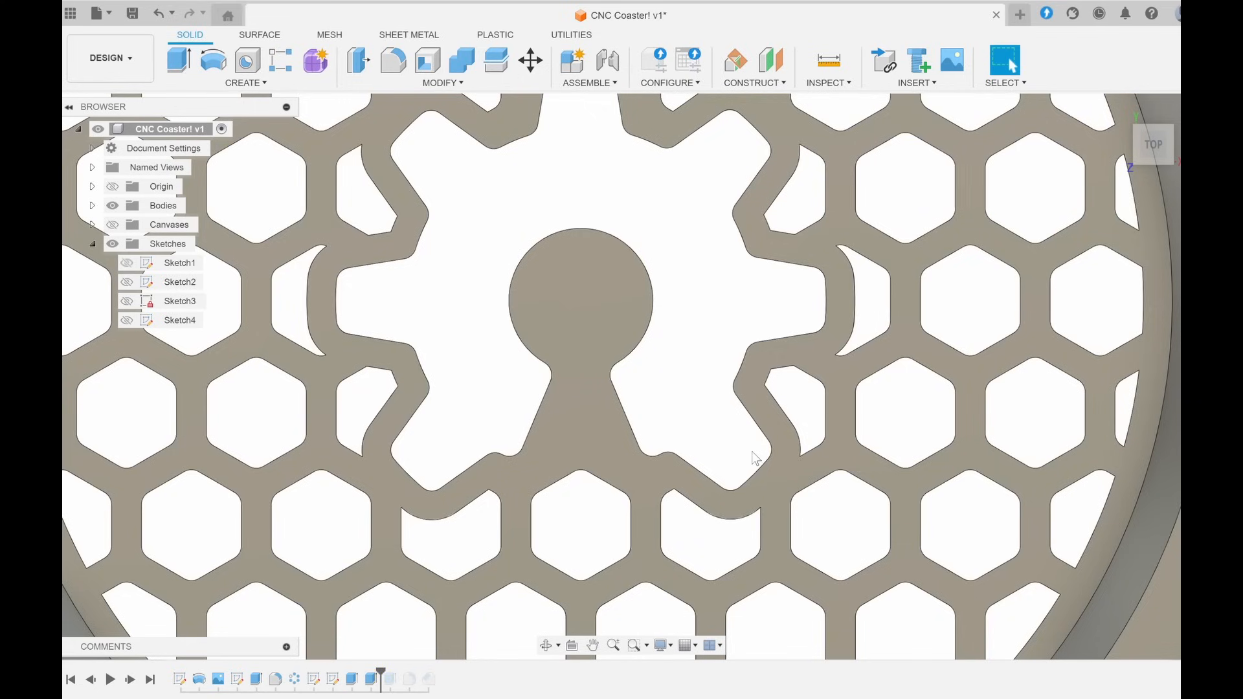
{"action": "scroll", "coordinate": [770, 467], "scroll_direction": "down", "scroll_amount": 2}
{"action": "mouse_move", "coordinate": [647, 487]}
{"action": "middle_mouse_down", "text": "shift"}
{"action": "mouse_move", "coordinate": [630, 435]}
{"action": "mouse_move", "coordinate": [636, 458]}
{"action": "middle_mouse_up", "text": "shift"}
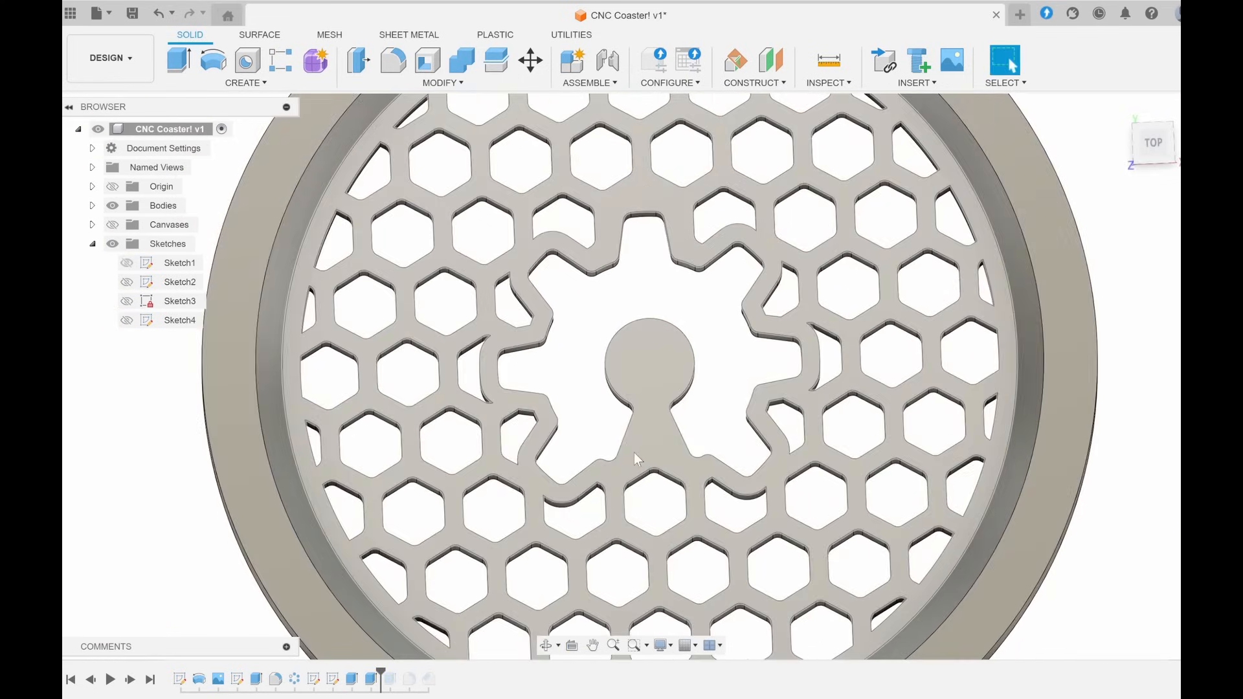
- Delete the extrusion that cuts the hexagonal hole in the gear hub and roll the history forward past the chamfer
{"action": "left_click_drag", "start_coordinate": [380, 670], "coordinate": [390, 686]}
{"action": "left_click", "coordinate": [390, 683]}
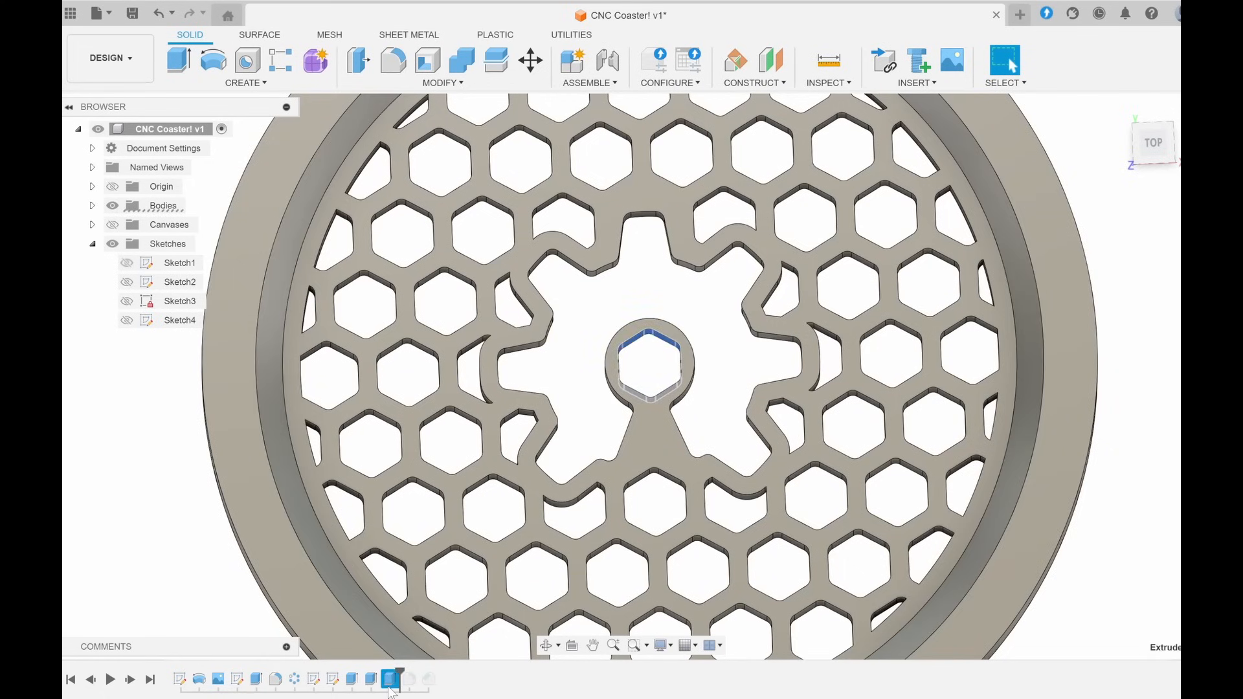
{"action": "right_click", "coordinate": [390, 687]}
{"action": "left_click", "coordinate": [433, 578]}
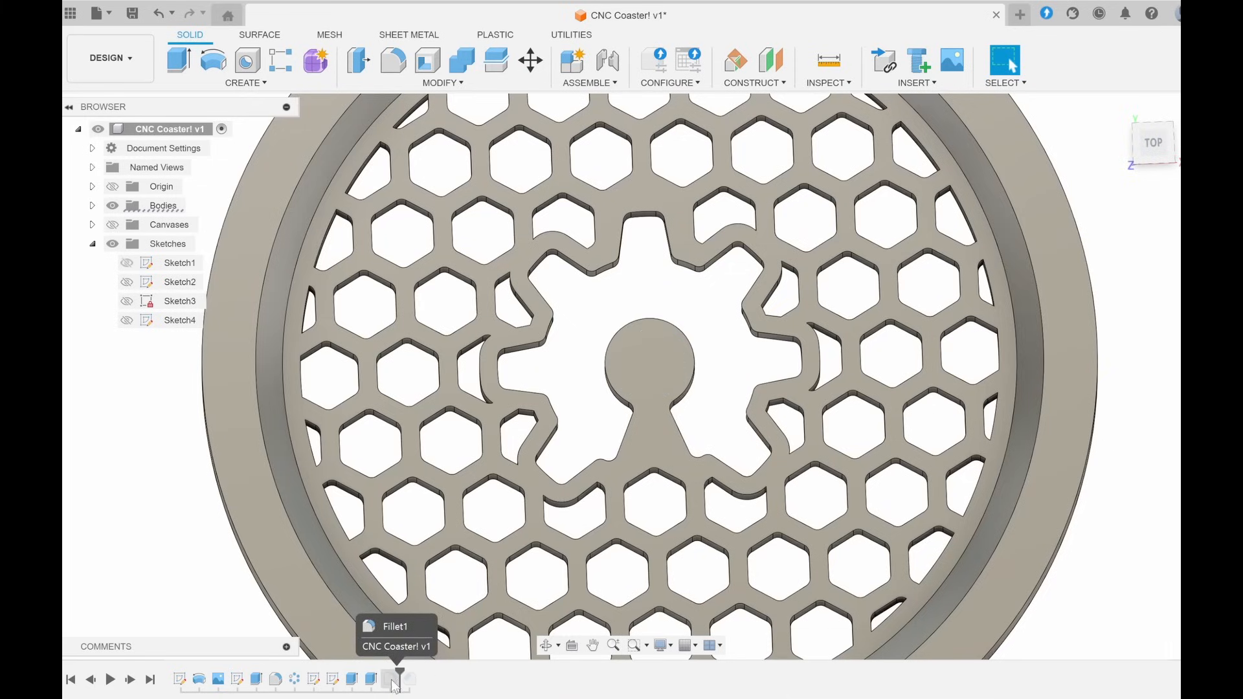
{"action": "left_click_drag", "start_coordinate": [396, 683], "coordinate": [419, 680]}
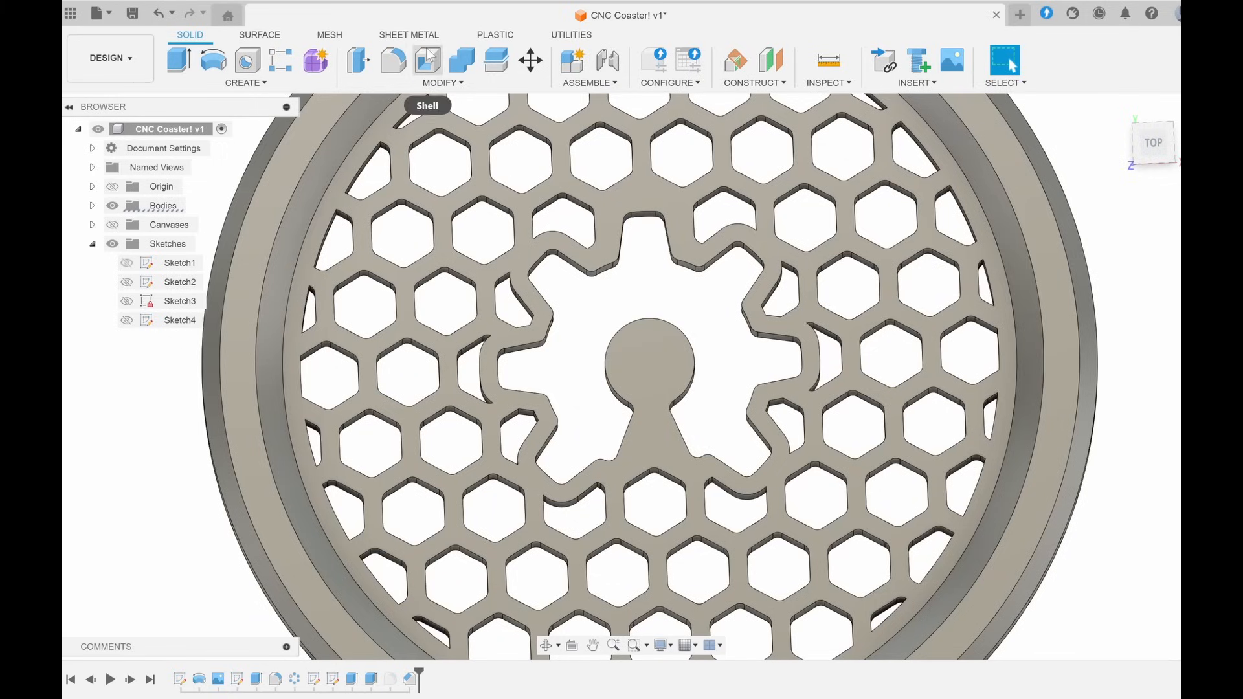
- Start a constant-radius fillet and select six sharp vertical edges in the honeycomb openings around the gear's upper-left tooth
{"action": "left_click", "coordinate": [393, 60]}
{"action": "scroll", "coordinate": [582, 213], "scroll_direction": "up", "scroll_amount": 3}
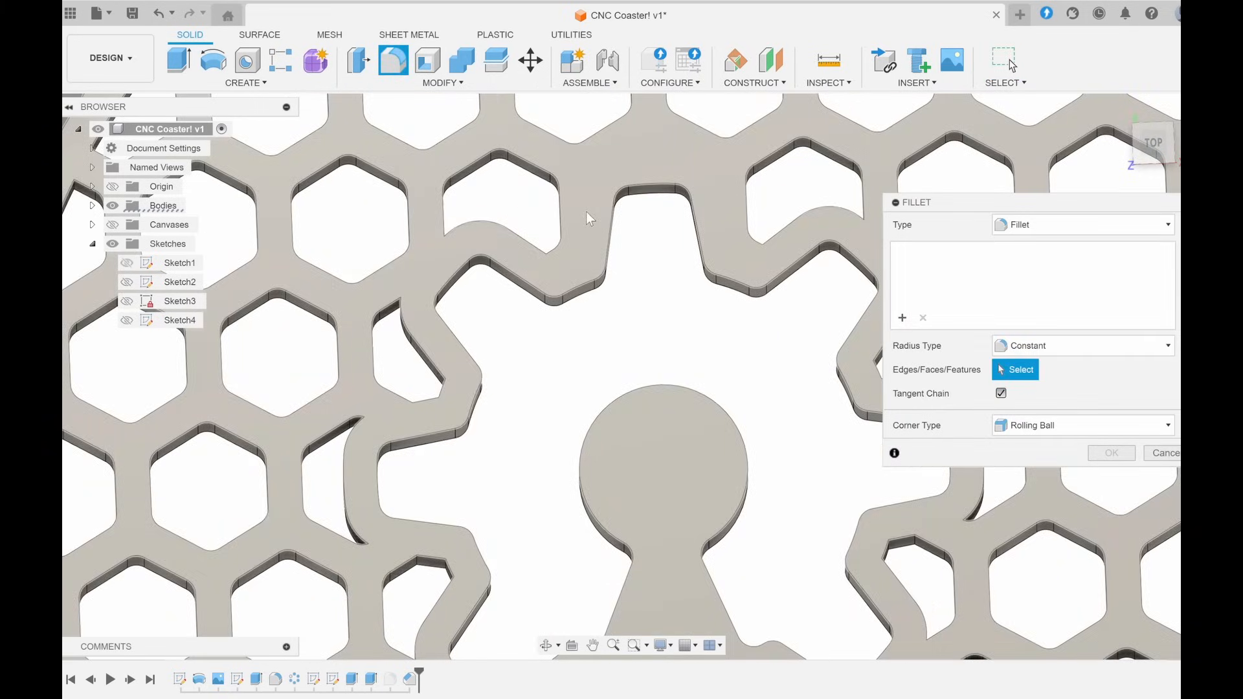
{"action": "scroll", "coordinate": [585, 212], "scroll_direction": "up", "scroll_amount": 5}
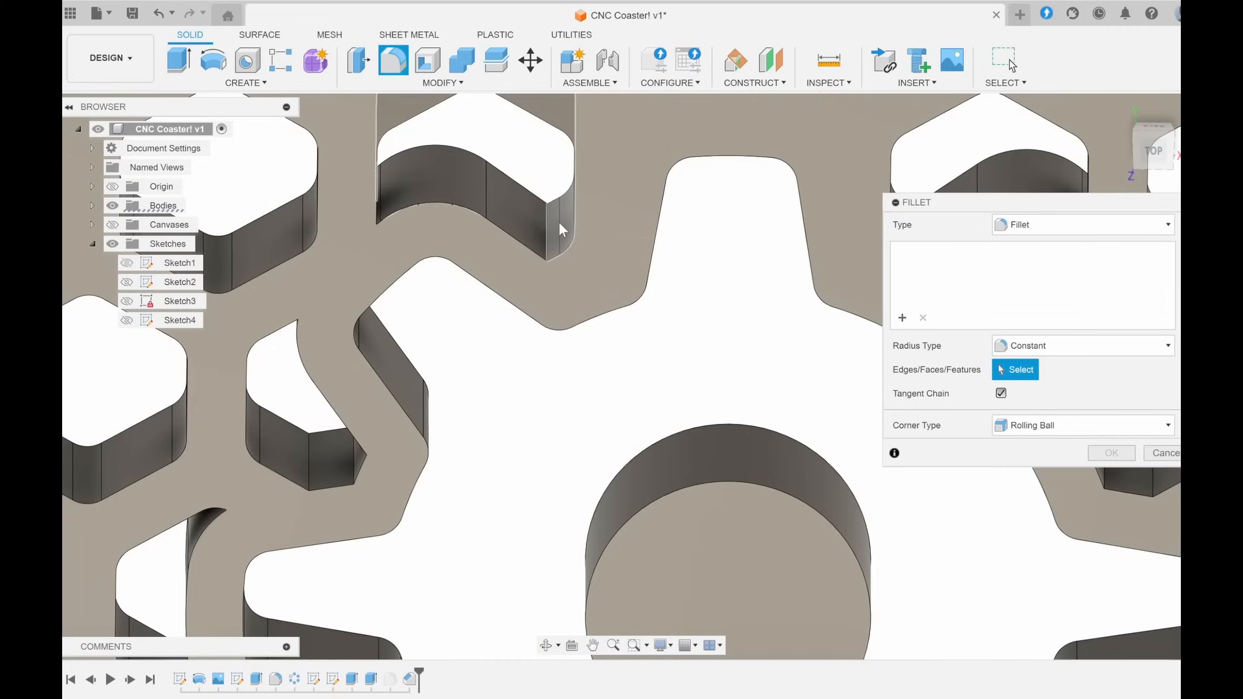
{"action": "left_click", "coordinate": [560, 228]}
{"action": "middle_click_drag", "start_coordinate": [561, 228], "coordinate": [426, 201], "text": "shift"}
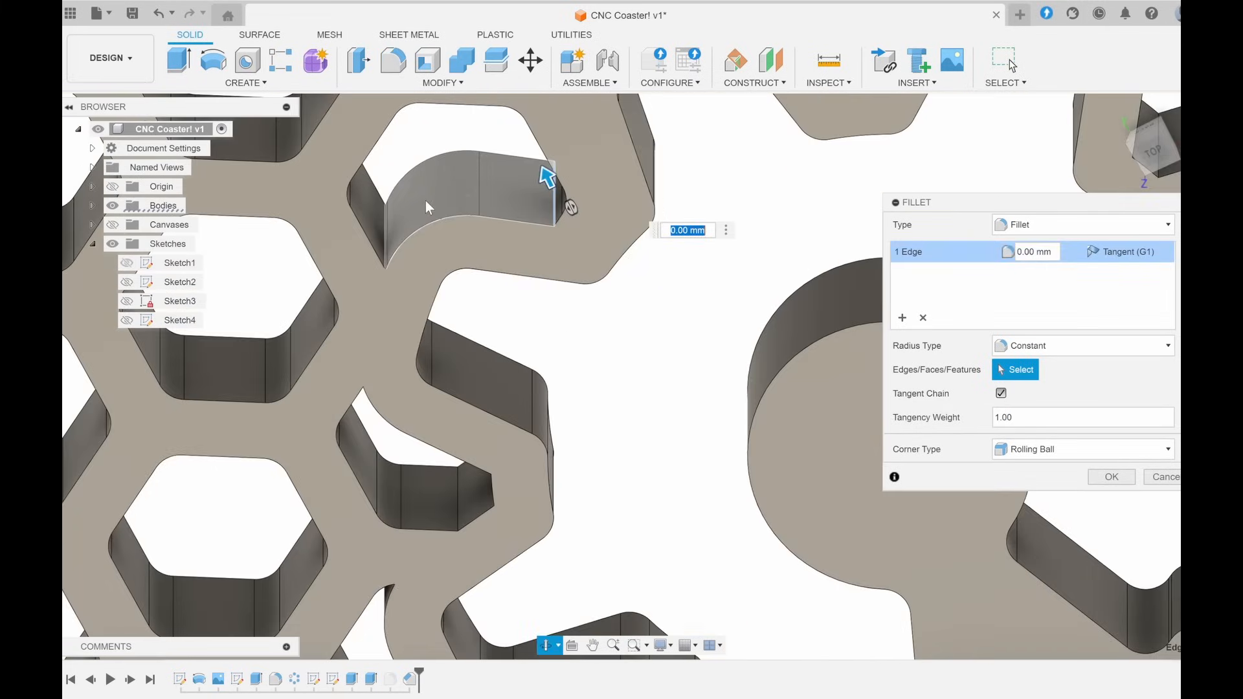
{"action": "left_click", "coordinate": [387, 239]}
{"action": "middle_click_drag", "start_coordinate": [386, 239], "coordinate": [499, 176], "text": "shift"}
{"action": "left_click", "coordinate": [364, 337]}
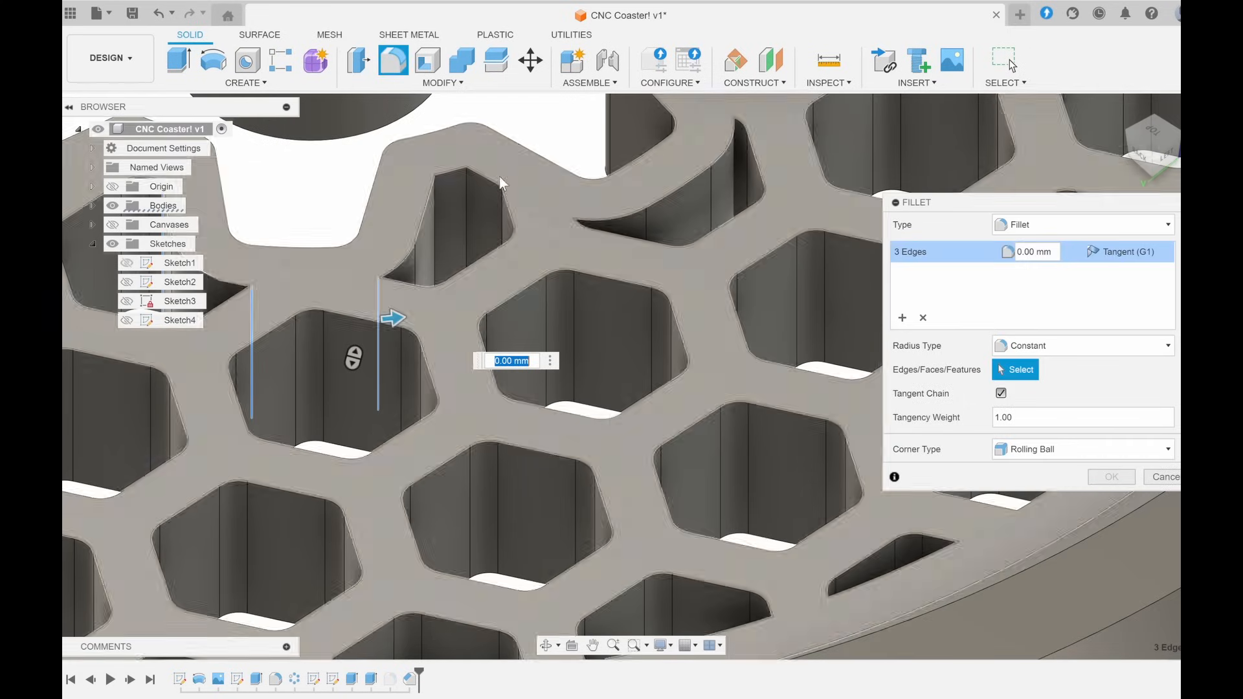
{"action": "left_click", "coordinate": [501, 204]}
{"action": "left_click", "coordinate": [468, 196]}
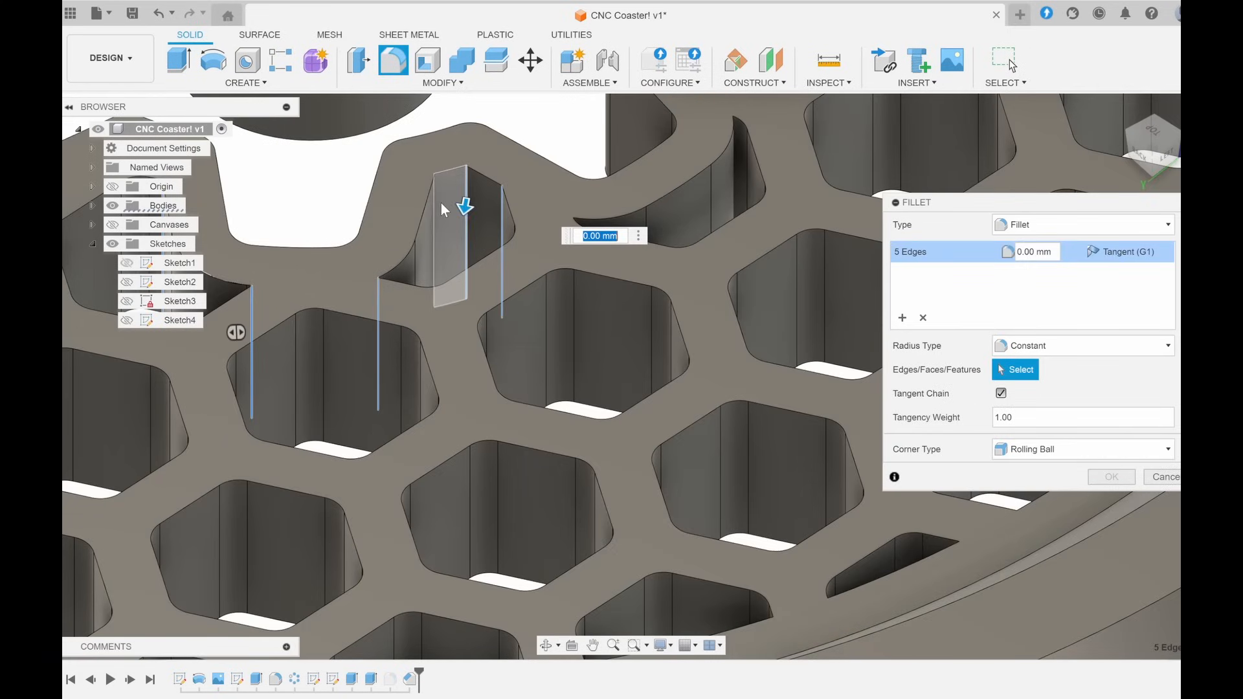
{"action": "left_click", "coordinate": [438, 206]}
- Add six more sharp vertical edges to the fillet, in the openings beside the gear's left and lower-left teeth
{"action": "scroll", "coordinate": [451, 271], "scroll_direction": "down", "scroll_amount": 5}
{"action": "middle_click_drag", "start_coordinate": [454, 320], "coordinate": [533, 334], "text": "shift"}
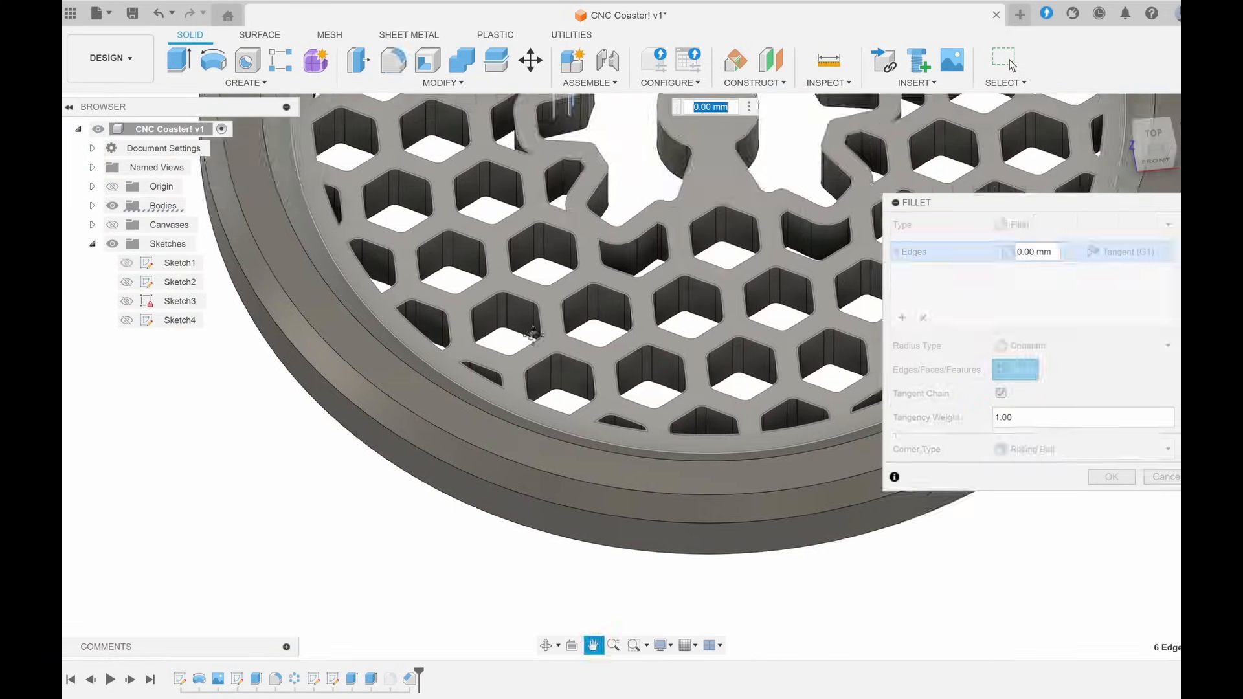
{"action": "scroll", "coordinate": [534, 333], "scroll_direction": "up", "scroll_amount": 8}
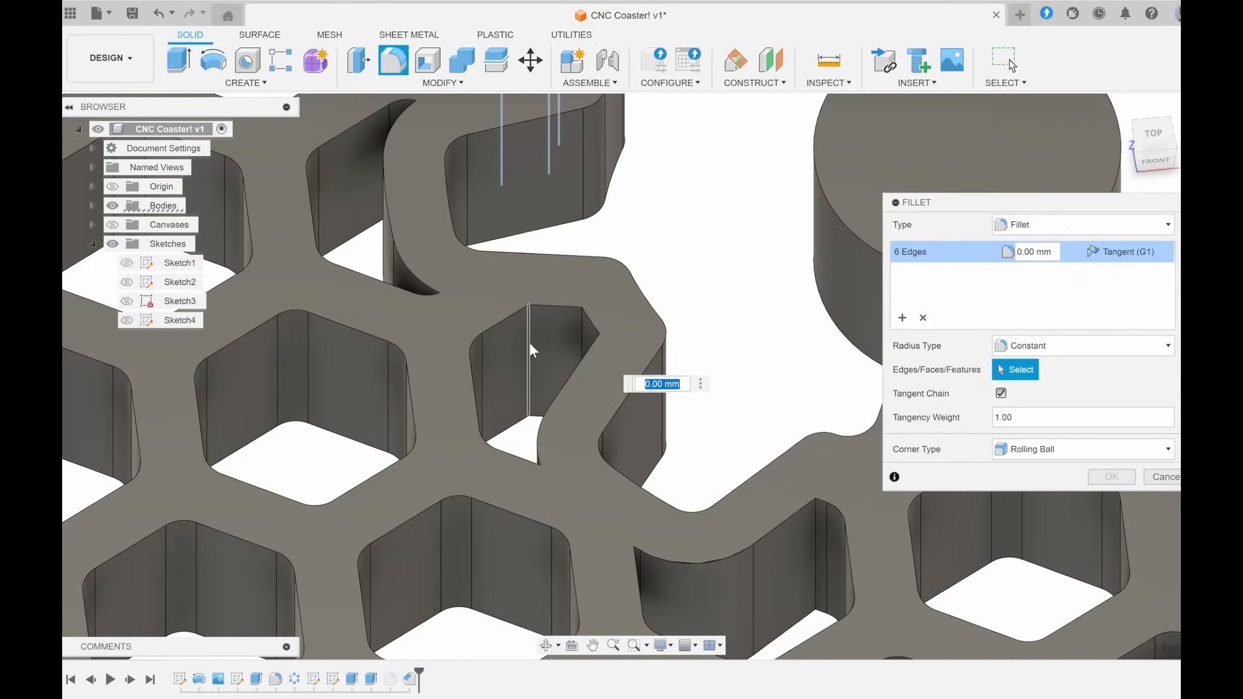
{"action": "left_click", "coordinate": [529, 350]}
{"action": "middle_click_drag", "start_coordinate": [580, 323], "coordinate": [478, 360], "text": "shift"}
{"action": "left_click", "coordinate": [641, 326]}
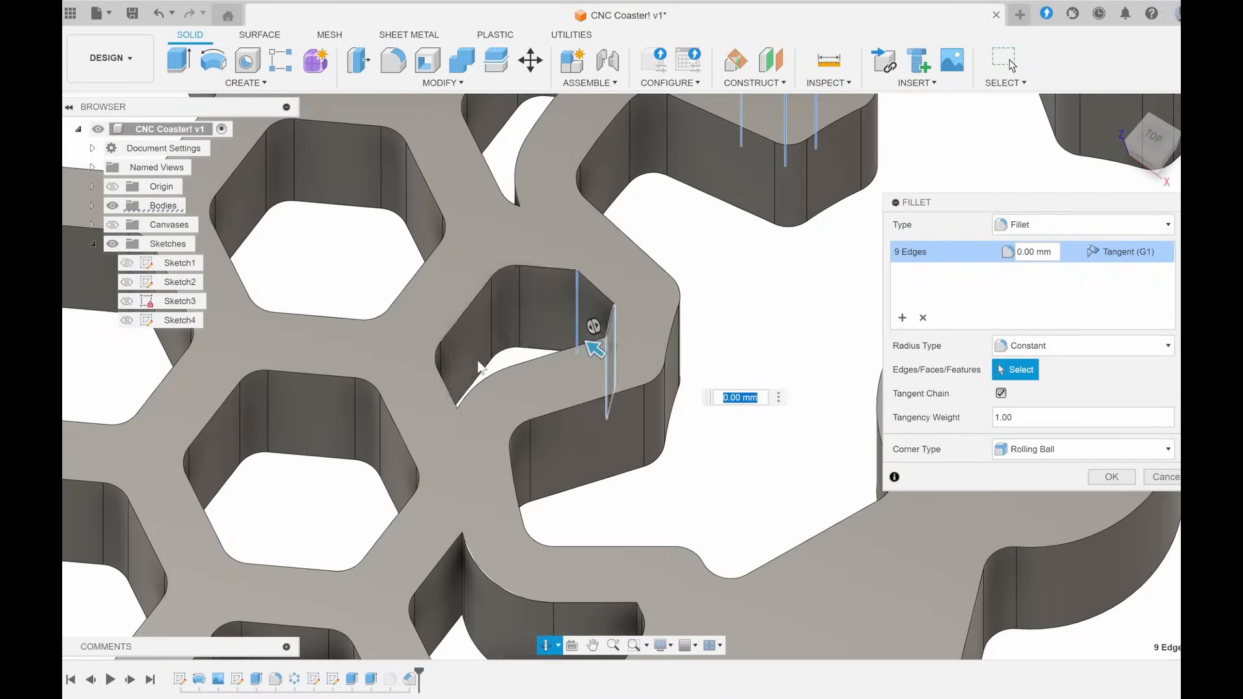
{"action": "left_click", "coordinate": [457, 427]}
{"action": "scroll", "coordinate": [457, 427], "scroll_direction": "down", "scroll_amount": 5}
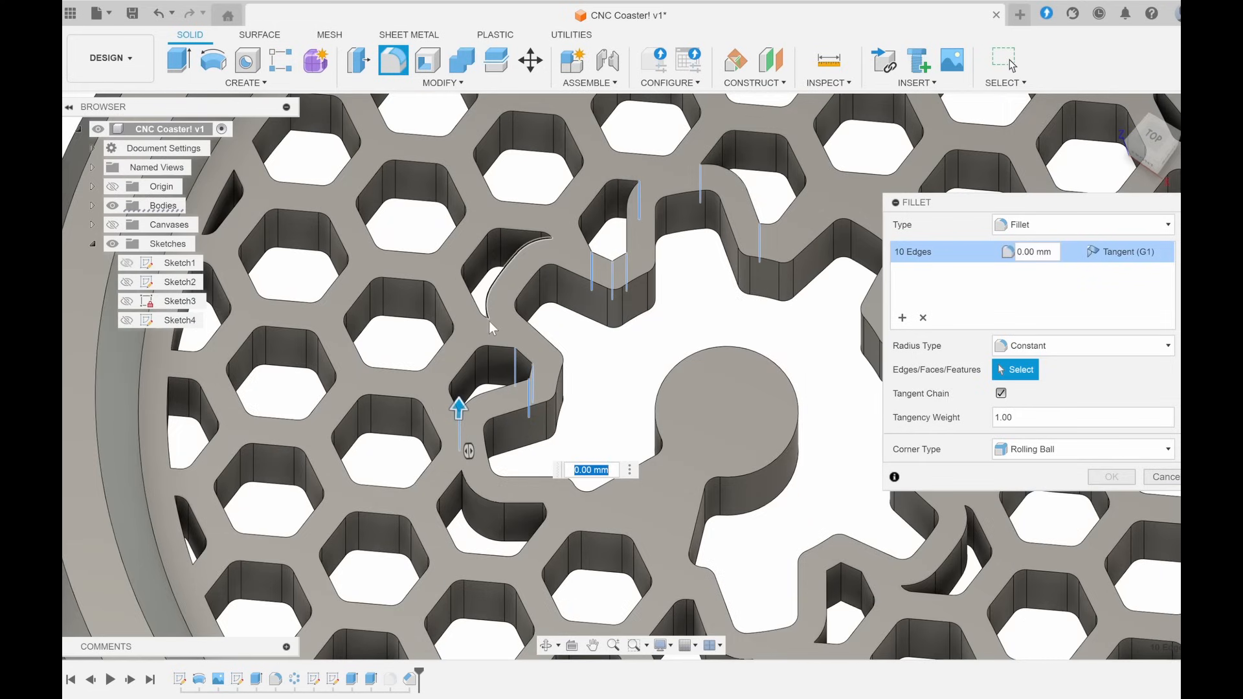
{"action": "left_click", "coordinate": [488, 329]}
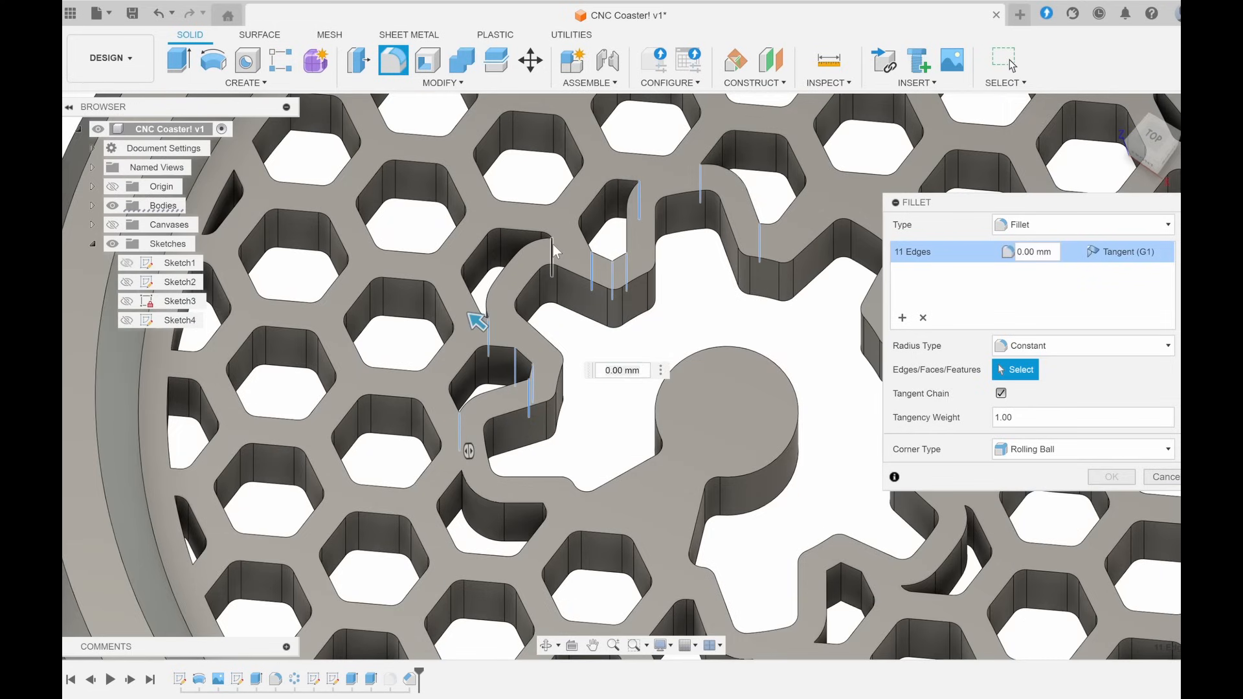
{"action": "left_click", "coordinate": [553, 243]}
{"action": "scroll", "coordinate": [553, 243], "scroll_direction": "down", "scroll_amount": 5}
{"action": "middle_click_drag", "start_coordinate": [607, 359], "coordinate": [638, 350], "text": "shift"}
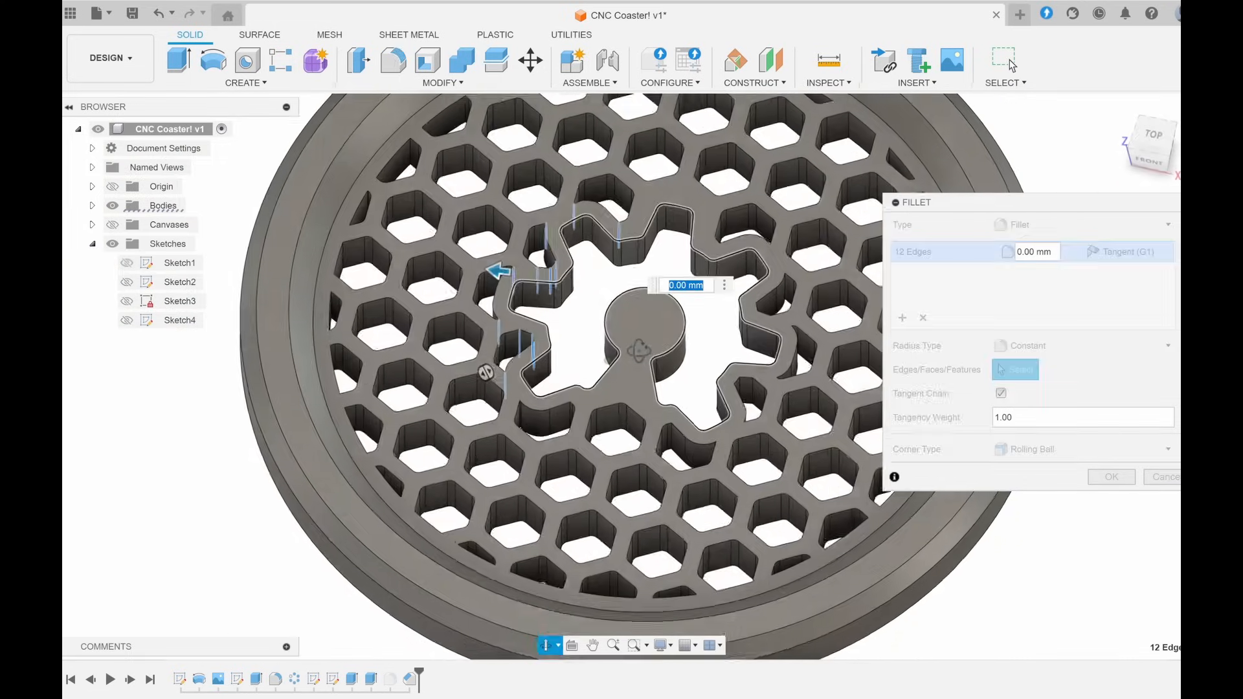
- Add the two corner edges of the opening below the lower-left tooth and fillet all selected edges with a 1 mm radius
{"action": "scroll", "coordinate": [605, 401], "scroll_direction": "up", "scroll_amount": 4}
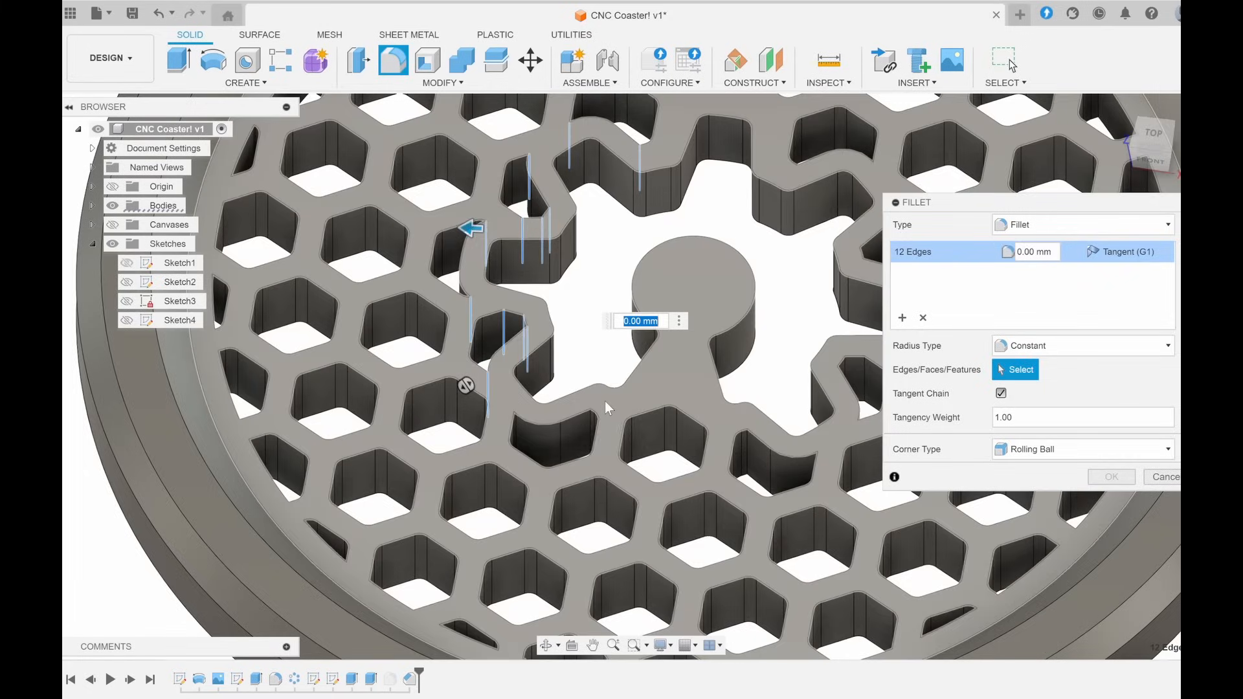
{"action": "scroll", "coordinate": [605, 401], "scroll_direction": "up", "scroll_amount": 5}
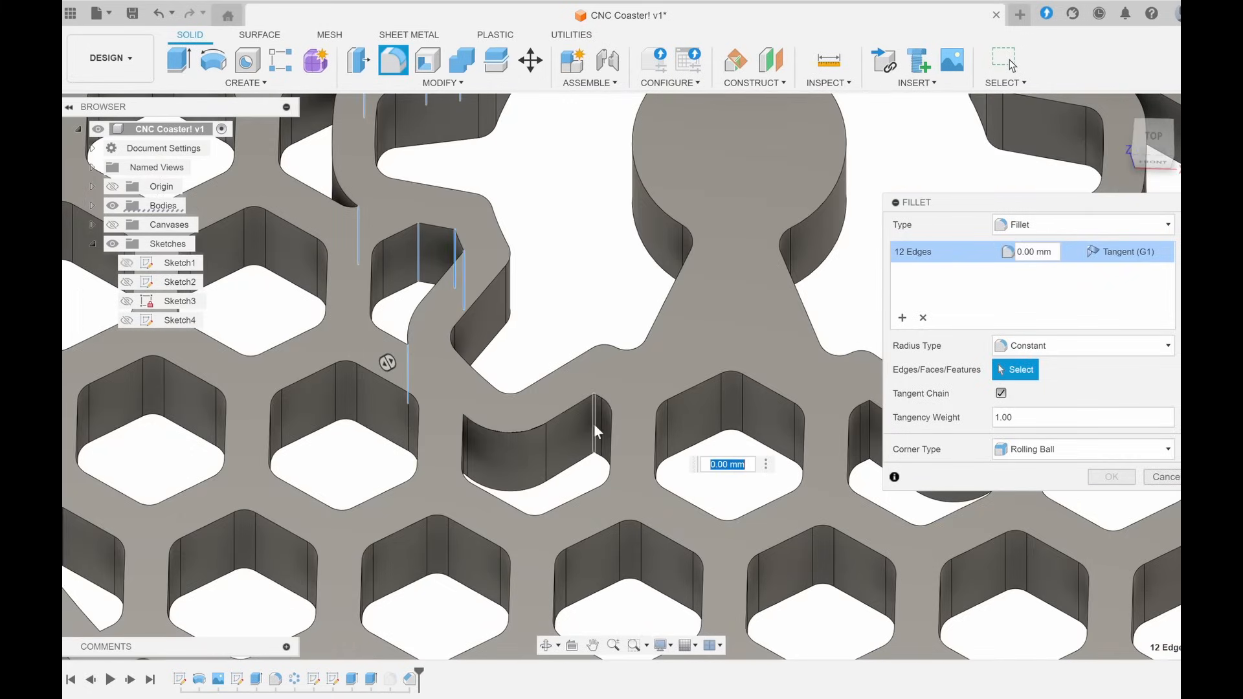
{"action": "left_click", "coordinate": [594, 425]}
{"action": "scroll", "coordinate": [463, 424], "scroll_direction": "up", "scroll_amount": 4}
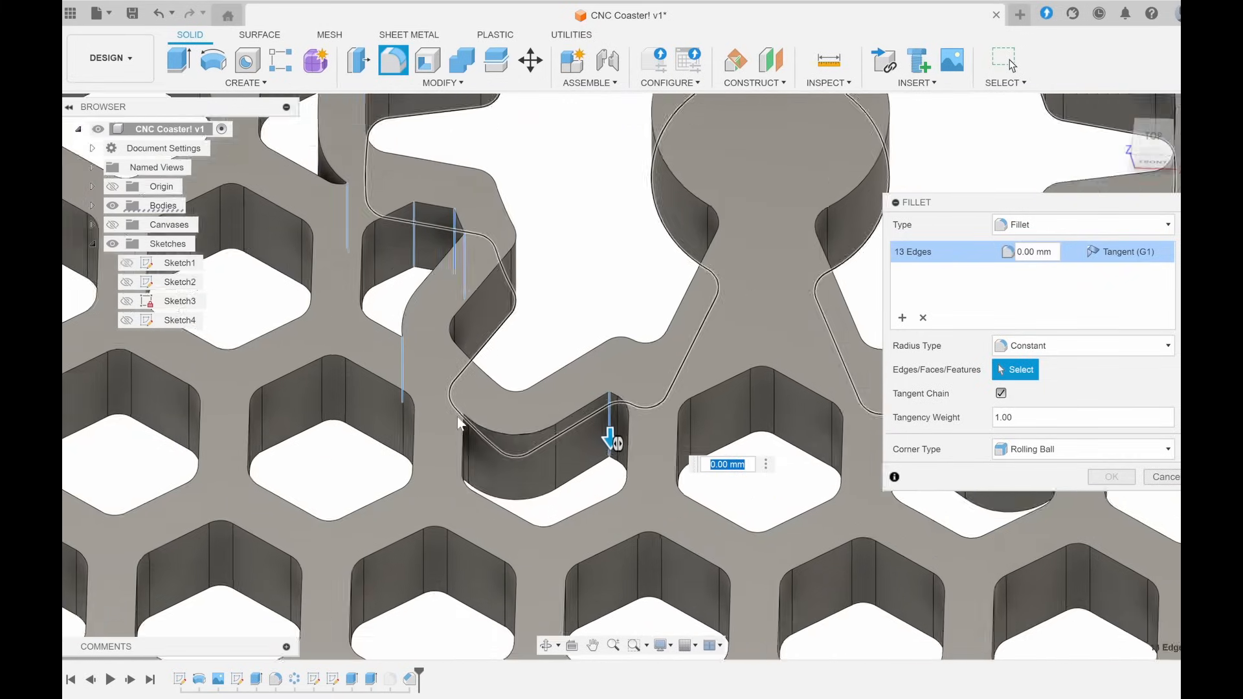
{"action": "middle_click_drag", "start_coordinate": [468, 436], "coordinate": [473, 453], "text": "shift"}
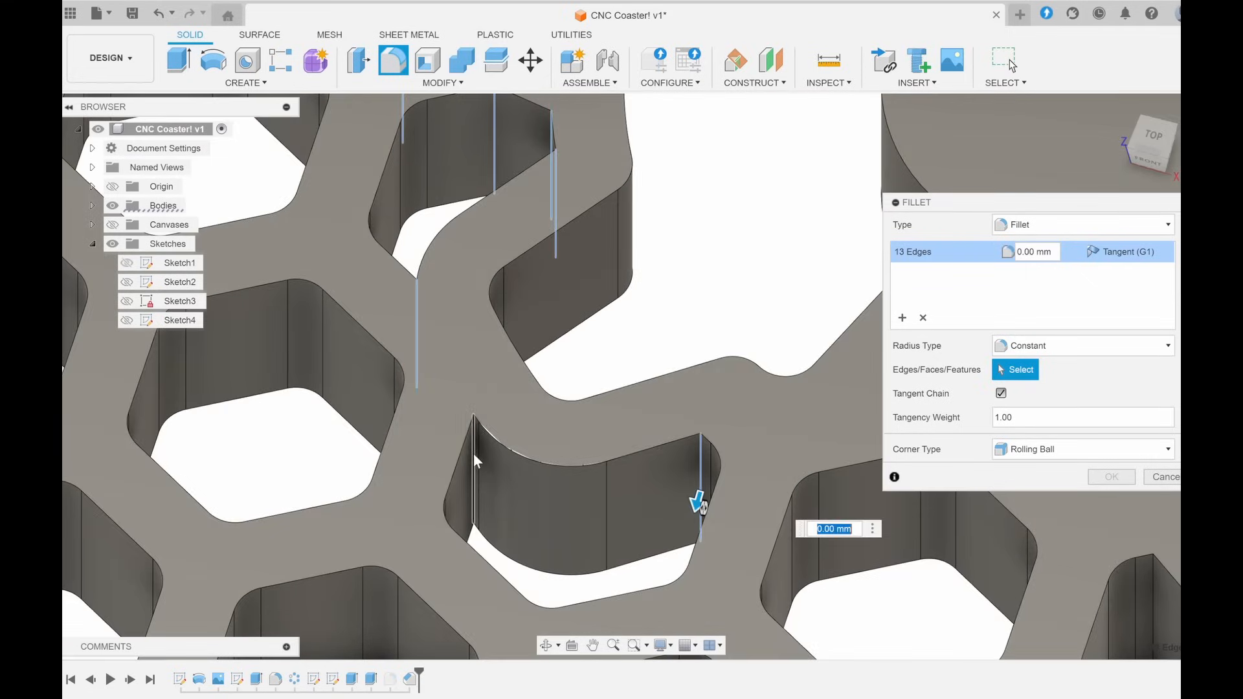
{"action": "left_click", "coordinate": [473, 453]}
{"action": "type", "text": "1"}
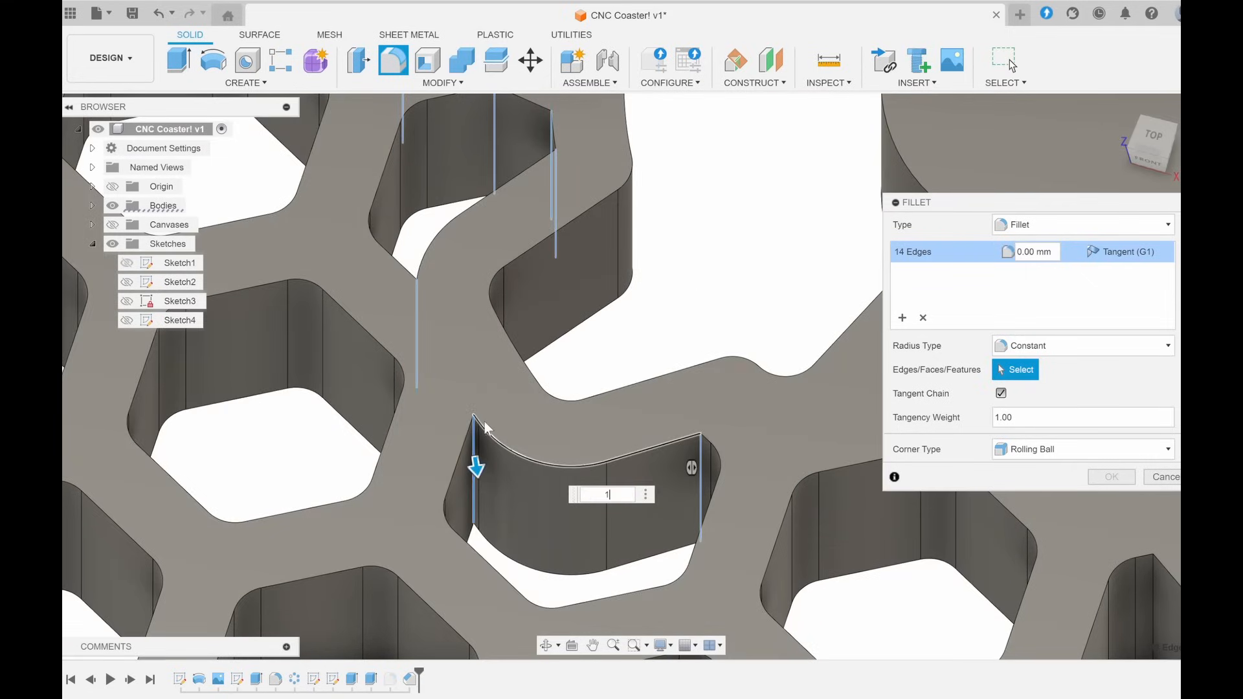
{"action": "scroll", "coordinate": [484, 422], "scroll_direction": "down", "scroll_amount": 3}
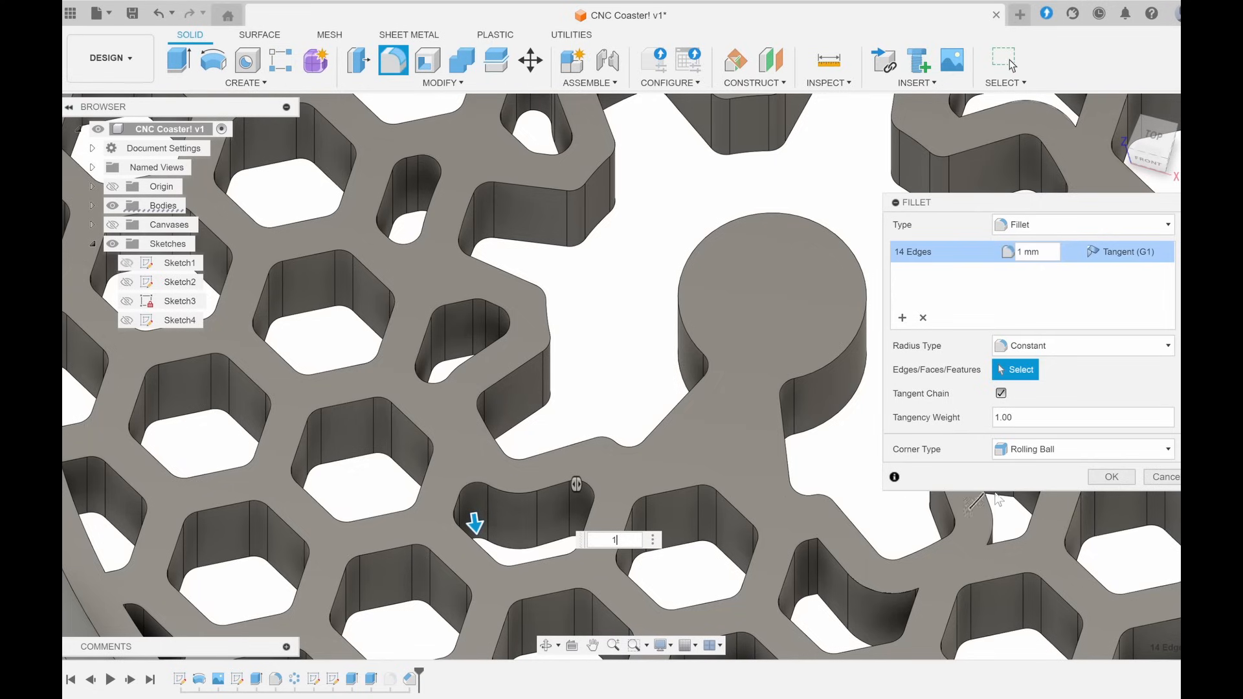
{"action": "left_click", "coordinate": [1111, 477]}
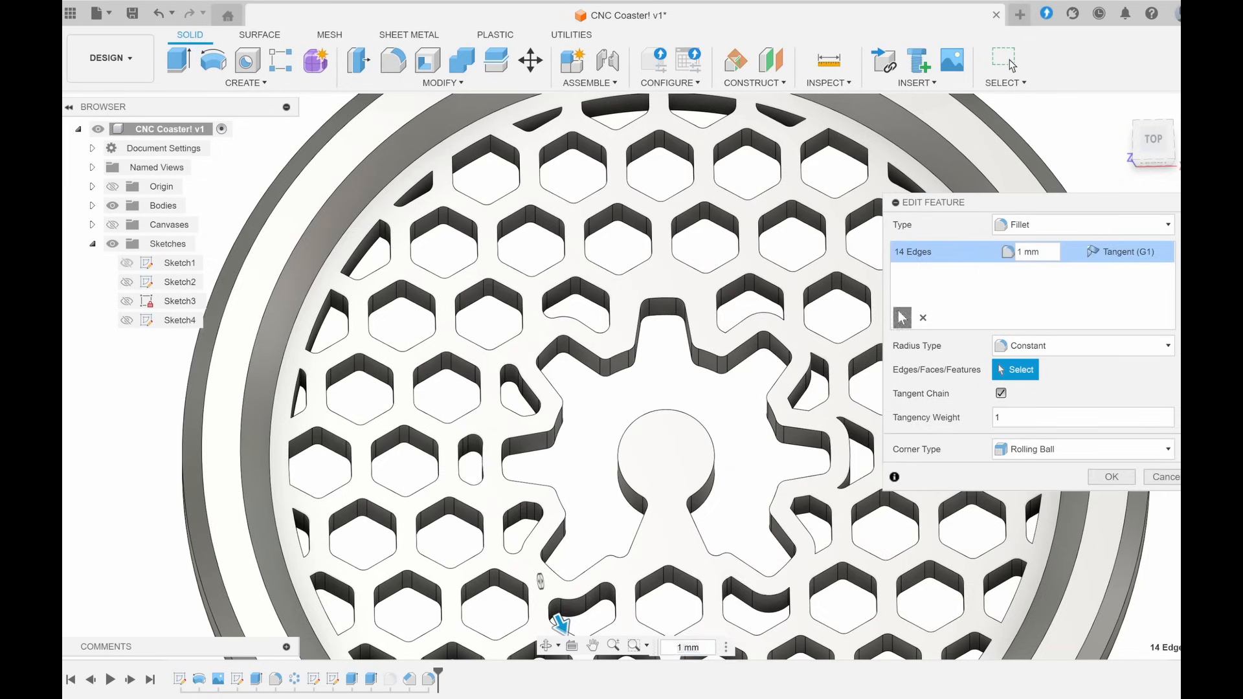
- Edit the fillet to add a second edge set and select the sharp opening corners around the gear's upper-right tooth
{"action": "scroll", "coordinate": [634, 301], "scroll_direction": "up", "scroll_amount": 5}
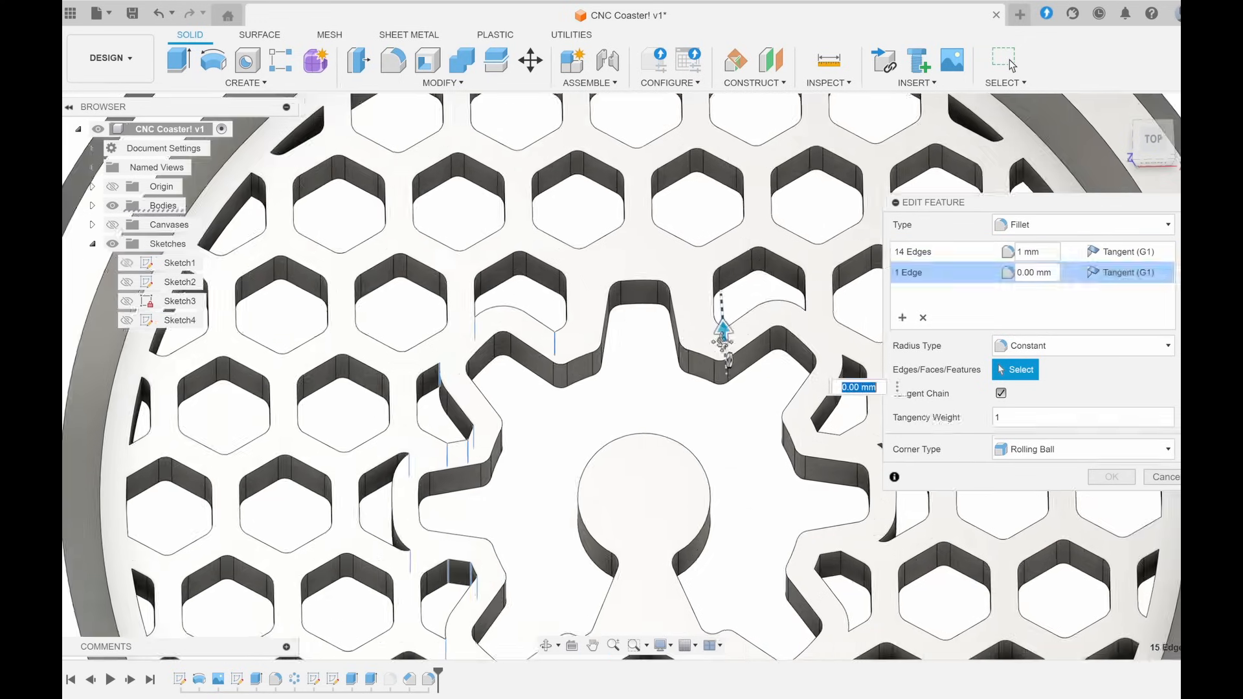
{"action": "left_click", "coordinate": [631, 301]}
{"action": "scroll", "coordinate": [705, 351], "scroll_direction": "up", "scroll_amount": 2}
{"action": "left_click", "coordinate": [617, 425]}
{"action": "left_click", "coordinate": [647, 443]}
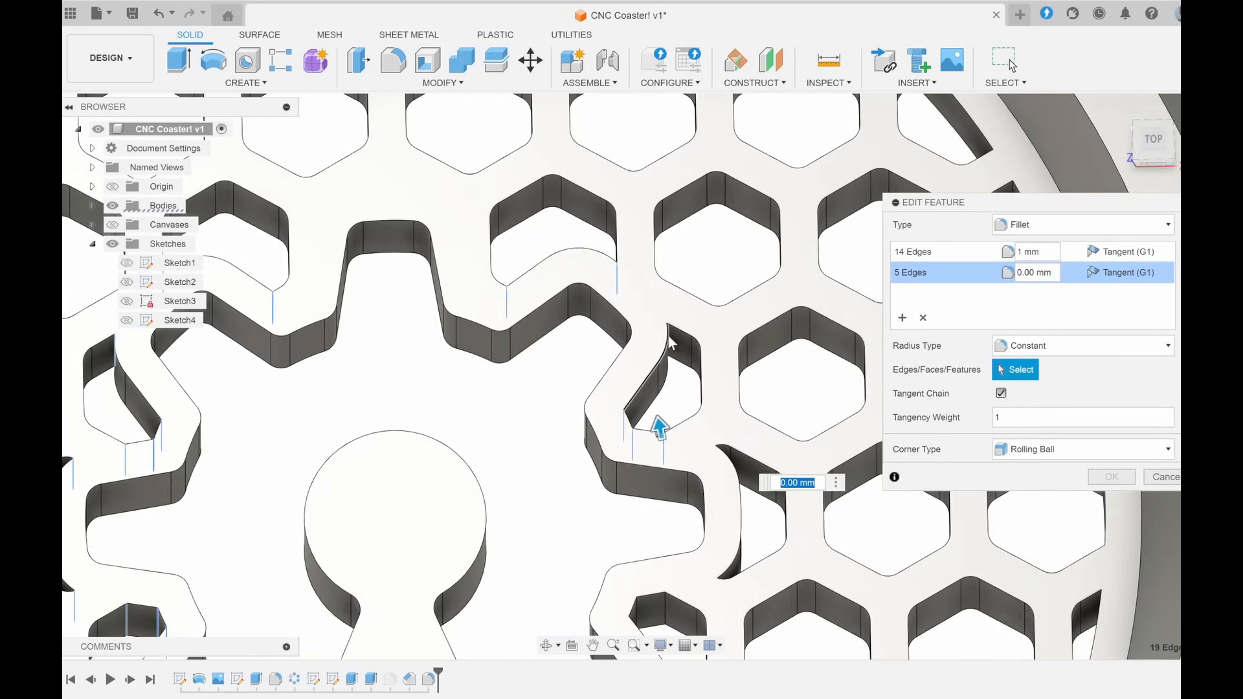
{"action": "middle_click_drag", "start_coordinate": [654, 441], "coordinate": [673, 363], "text": "shift"}
{"action": "left_click", "coordinate": [672, 352]}
- Add the sharp corner edges of the partial openings beside the gear's right tooth to the second fillet set
{"action": "scroll", "coordinate": [672, 352], "scroll_direction": "down", "scroll_amount": 2}
{"action": "left_click", "coordinate": [633, 516]}
{"action": "left_click", "coordinate": [633, 514]}
{"action": "left_click", "coordinate": [667, 432]}
{"action": "left_click", "coordinate": [631, 511]}
- Add the sharp corner edges of the openings around the gear's lower-right tooth to the second fillet set
{"action": "middle_click_drag", "start_coordinate": [631, 511], "coordinate": [742, 318]}
{"action": "scroll", "coordinate": [742, 318], "scroll_direction": "up", "scroll_amount": 3}
{"action": "left_click", "coordinate": [642, 445]}
{"action": "left_click", "coordinate": [685, 329]}
{"action": "left_click", "coordinate": [653, 321]}
{"action": "middle_click_drag", "start_coordinate": [653, 321], "coordinate": [599, 327], "text": "shift"}
{"action": "left_click", "coordinate": [628, 330]}
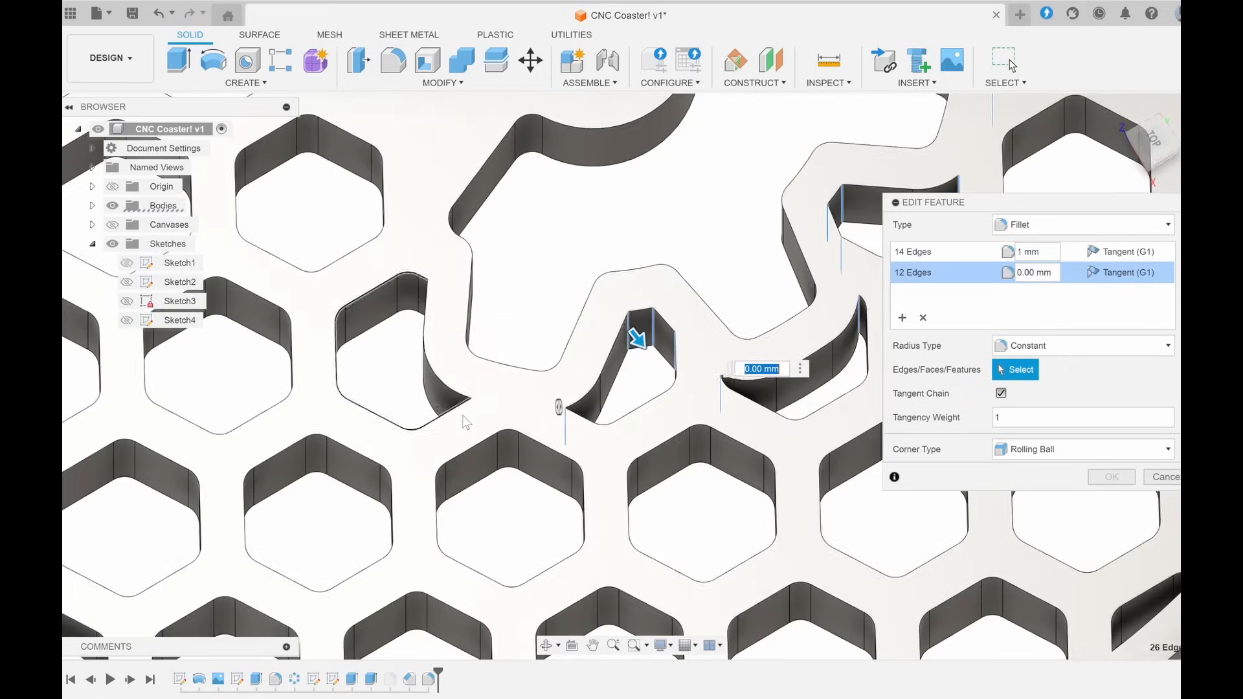
{"action": "left_click", "coordinate": [470, 415]}
- Set the second edge set's radius to 1 mm, finish the fillet edit and inspect the whole coaster
{"action": "scroll", "coordinate": [440, 313], "scroll_direction": "down", "scroll_amount": 6}
{"action": "type", "text": "1"}
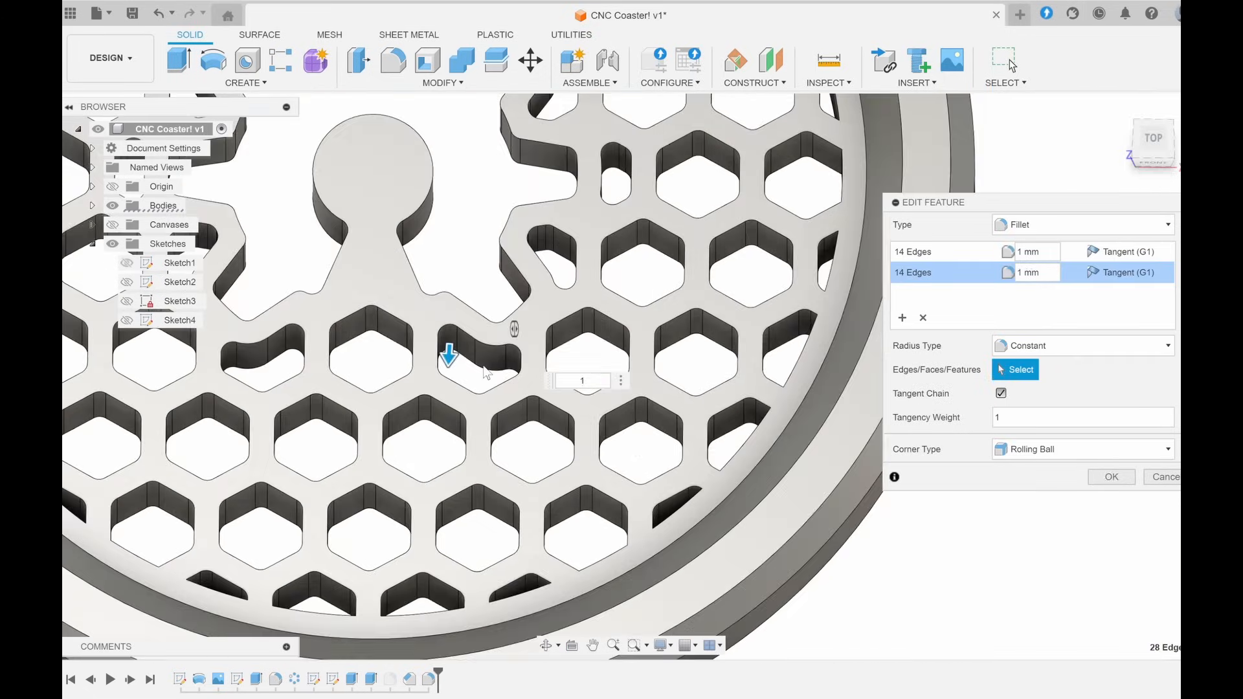
{"action": "key", "text": "Return"}
{"action": "middle_click_drag", "start_coordinate": [887, 327], "coordinate": [823, 333], "text": "shift"}
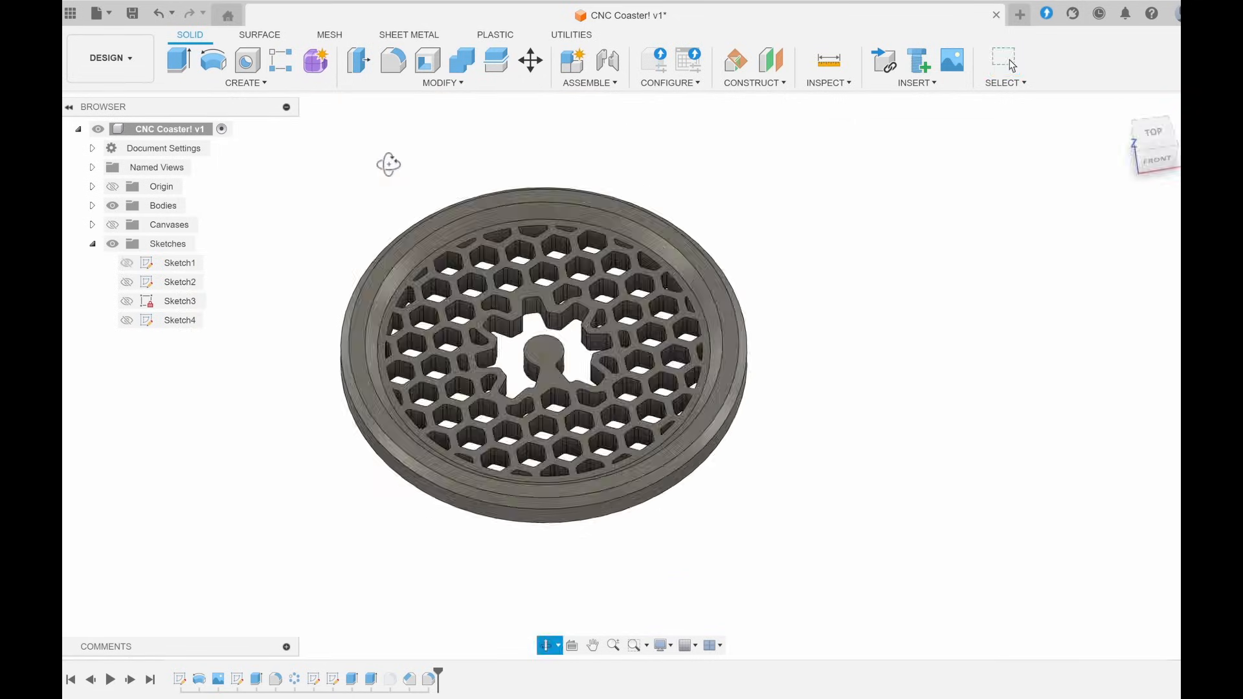
{"action": "middle_click_drag", "start_coordinate": [388, 164], "coordinate": [377, 253], "text": "shift"}
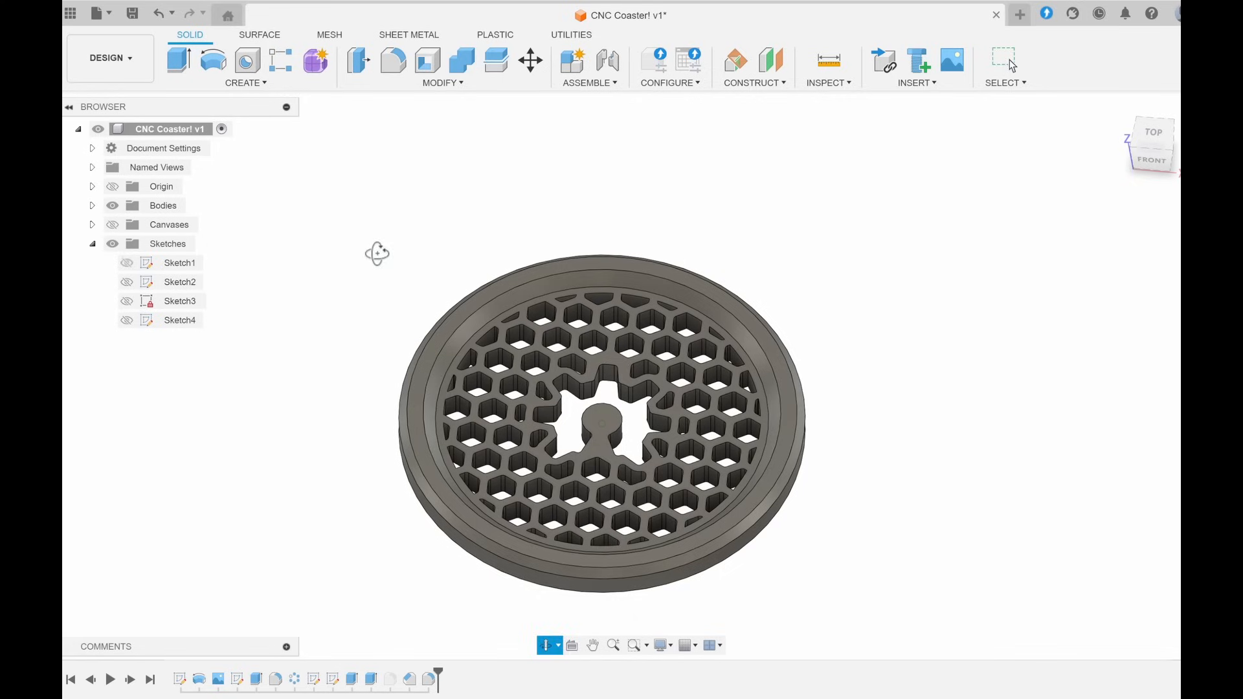
- Save the coaster body as a 3MF mesh named Awesome_Coaster to the computer's desktop folder
{"action": "left_click", "coordinate": [92, 206]}
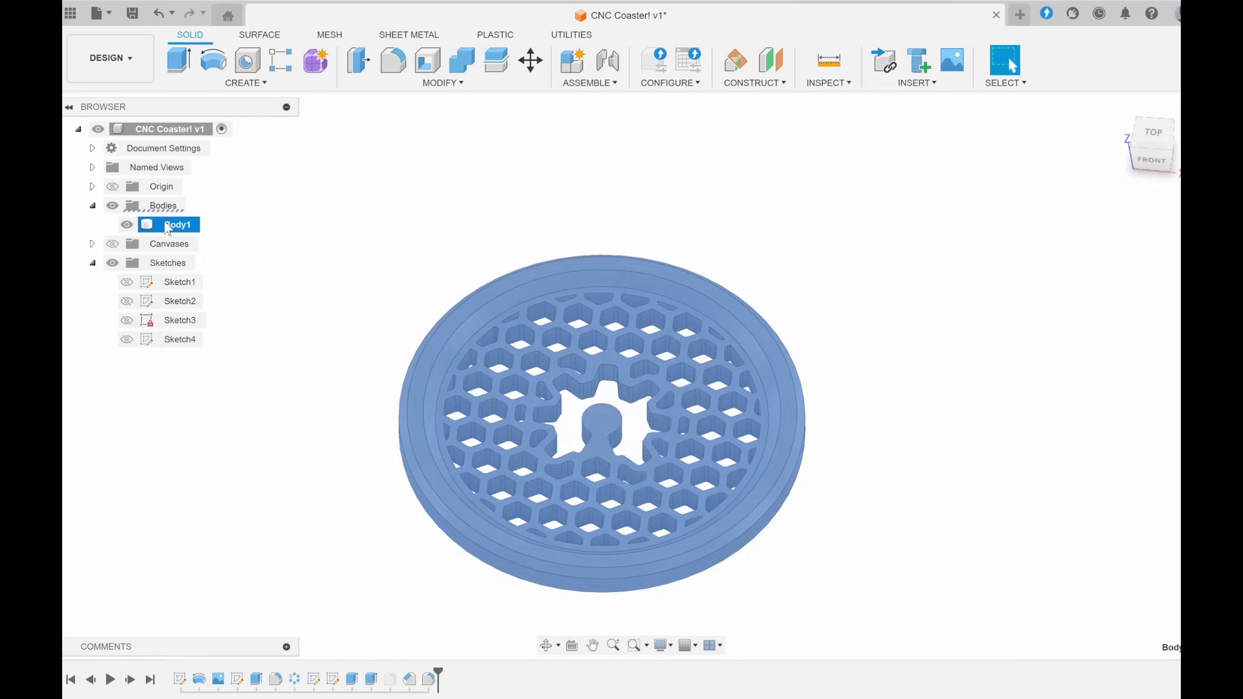
{"action": "left_click", "coordinate": [163, 228]}
{"action": "right_click", "coordinate": [157, 229]}
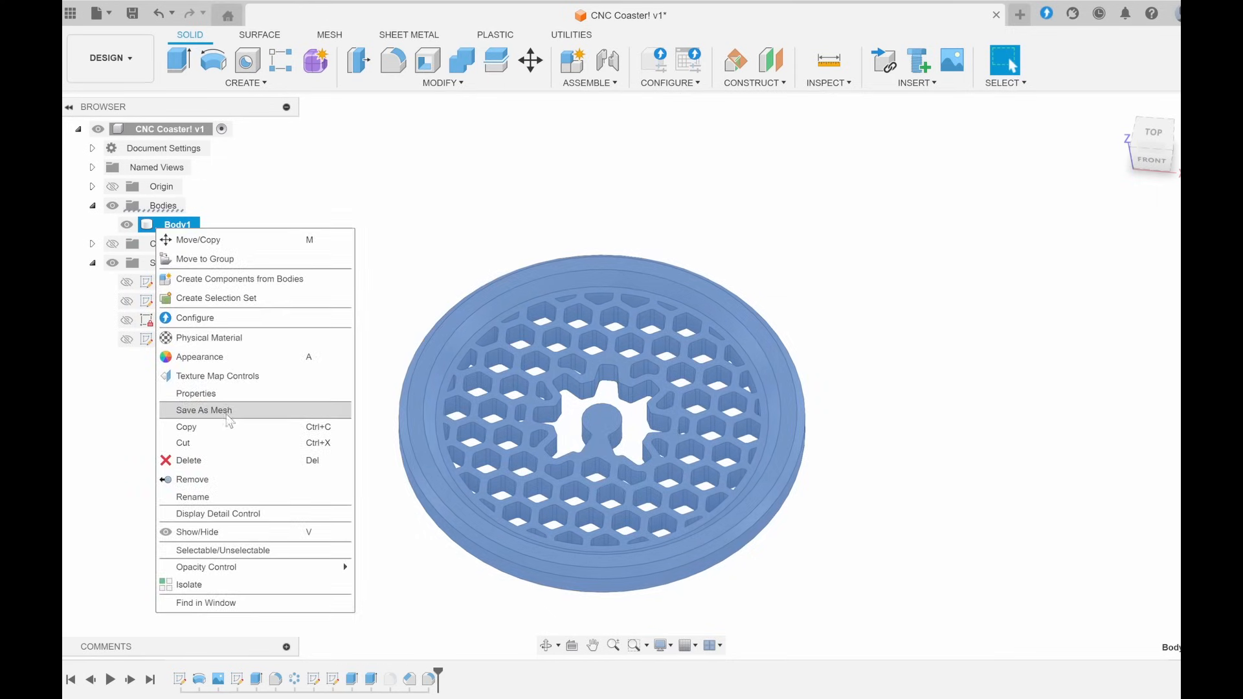
{"action": "left_click", "coordinate": [202, 410]}
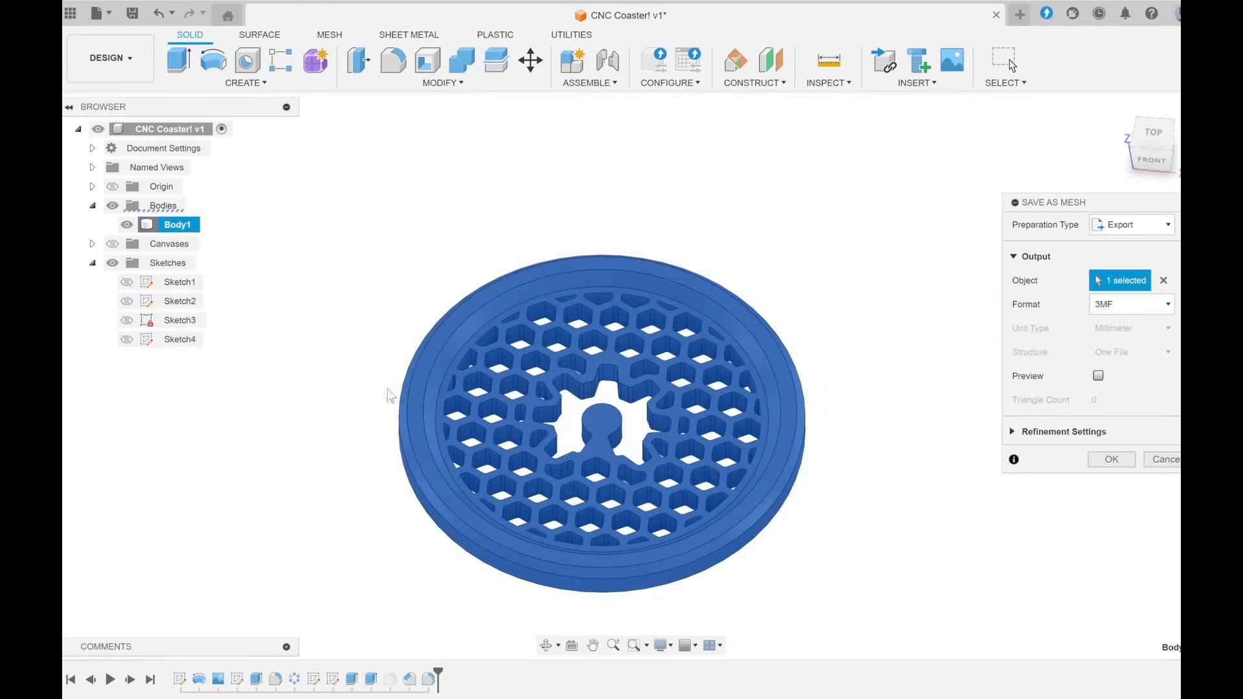
{"action": "left_click", "coordinate": [1117, 459]}
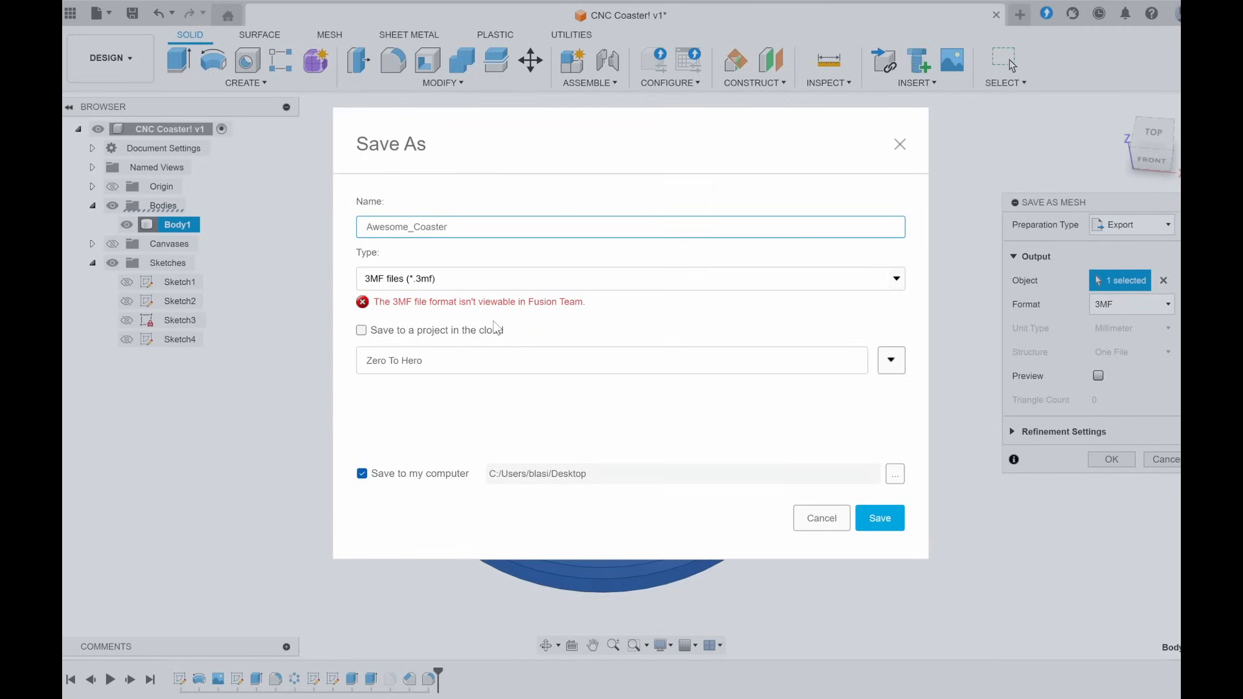
{"action": "left_click", "coordinate": [885, 517]}
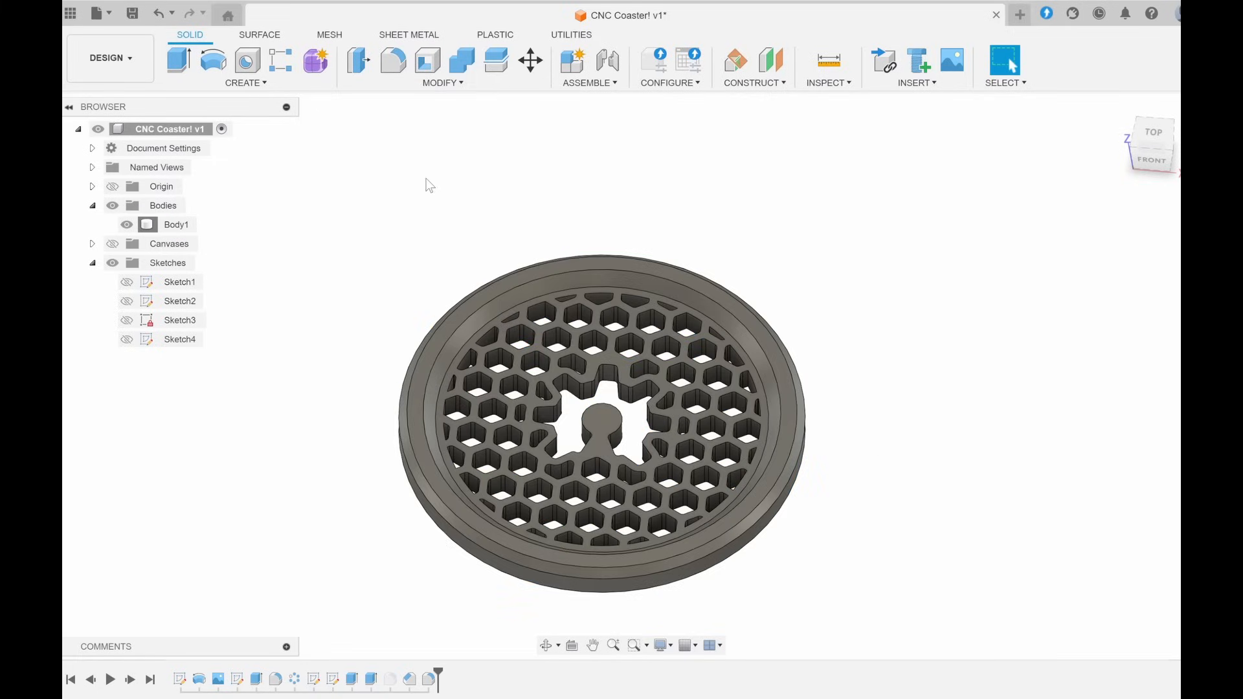
- Export the whole design as the STEP file "CNC Coaster! v1" to the computer's desktop folder
{"action": "right_click", "coordinate": [157, 128]}
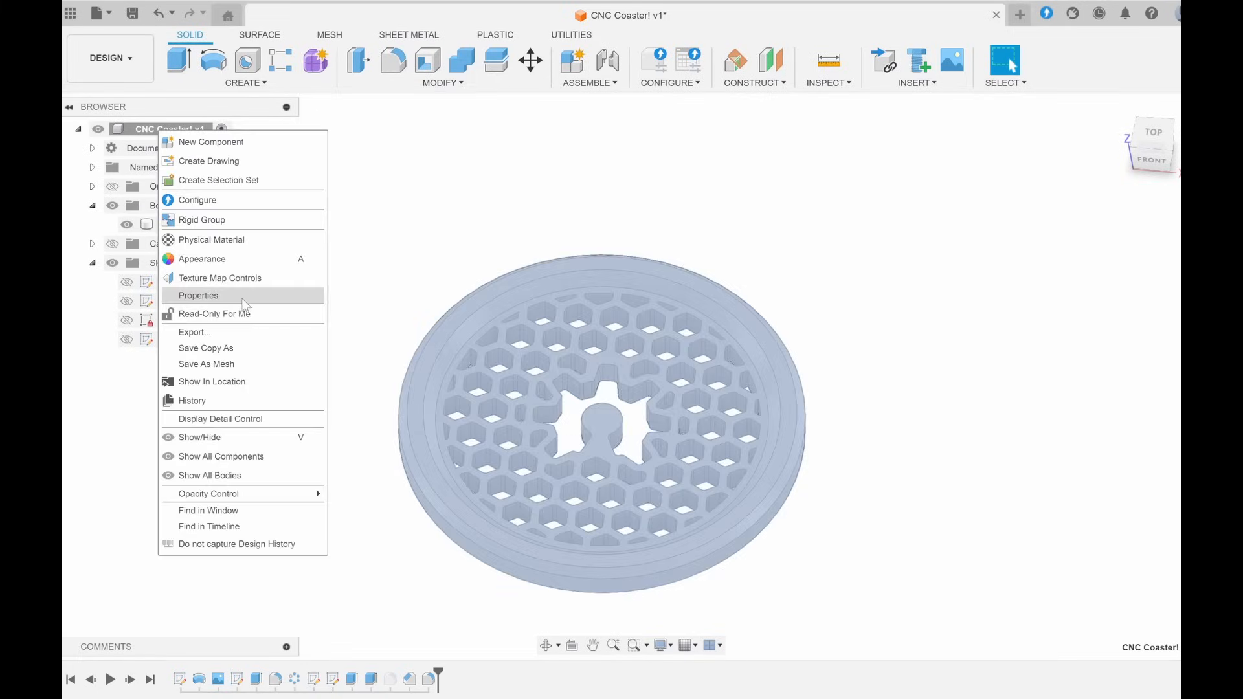
{"action": "left_click", "coordinate": [264, 339]}
{"action": "left_click", "coordinate": [366, 284]}
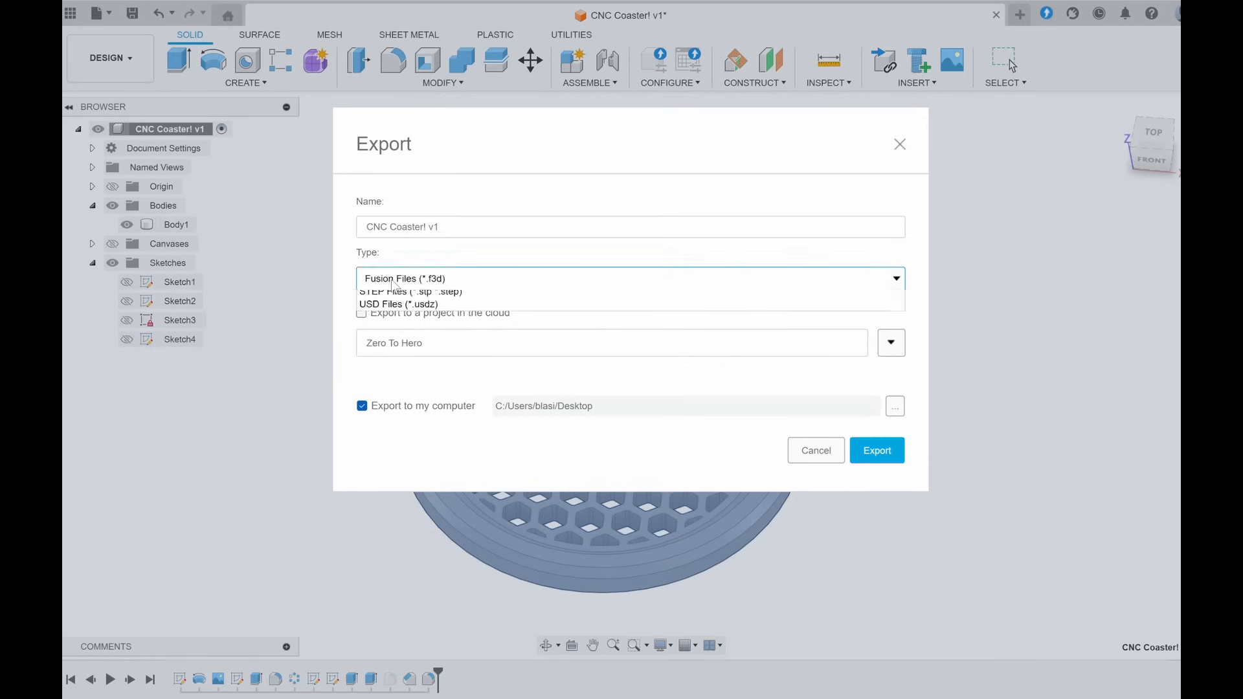
{"action": "left_click", "coordinate": [361, 349]}
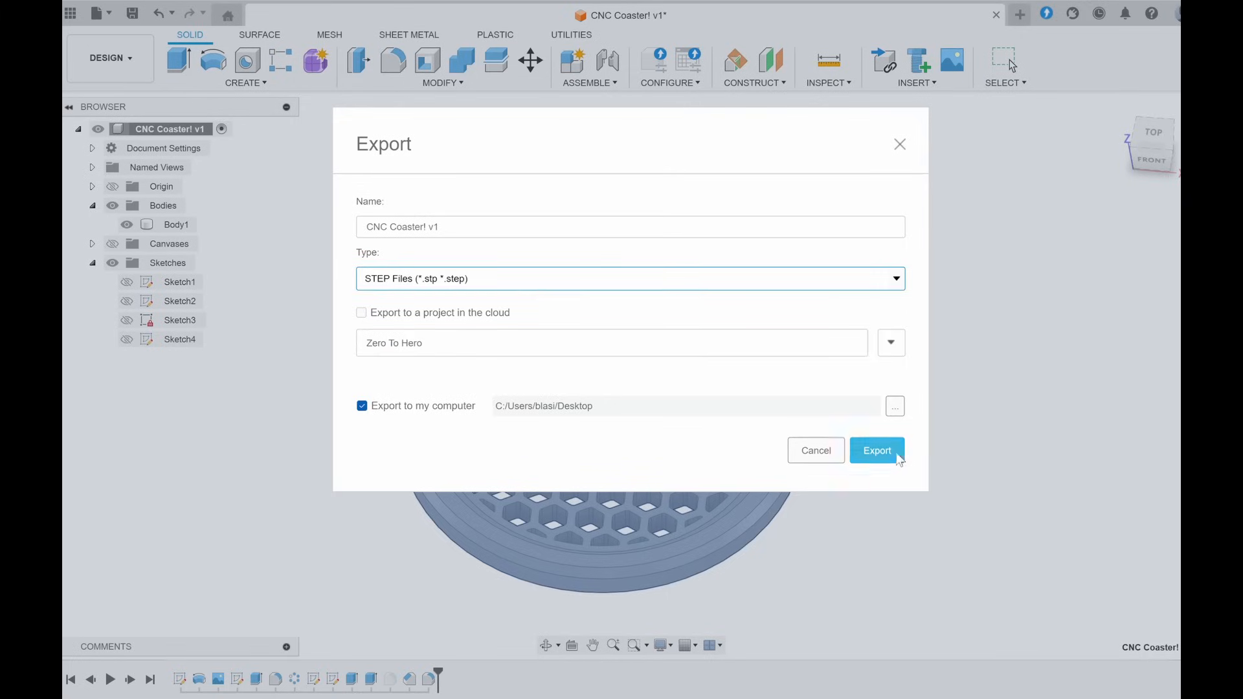
{"action": "left_click", "coordinate": [897, 456]}
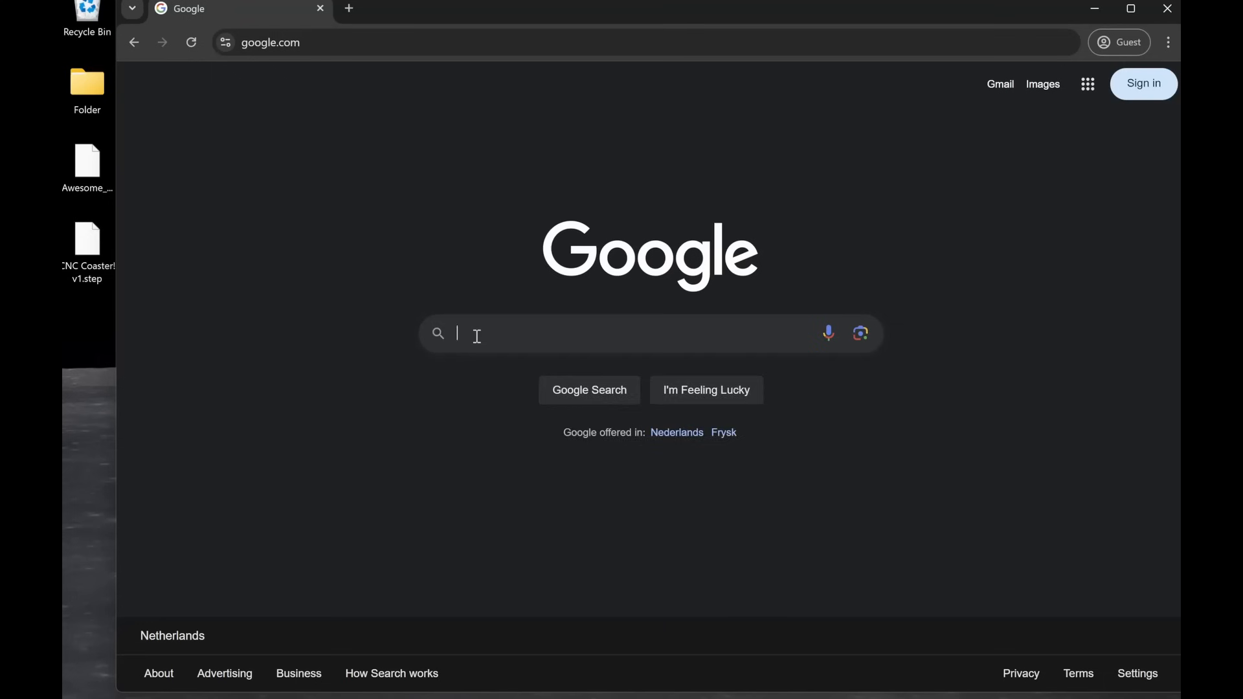
- Switch to the web browser, search Google for pcbway and open the PCBWay website
{"action": "type", "text": "pcbway"}
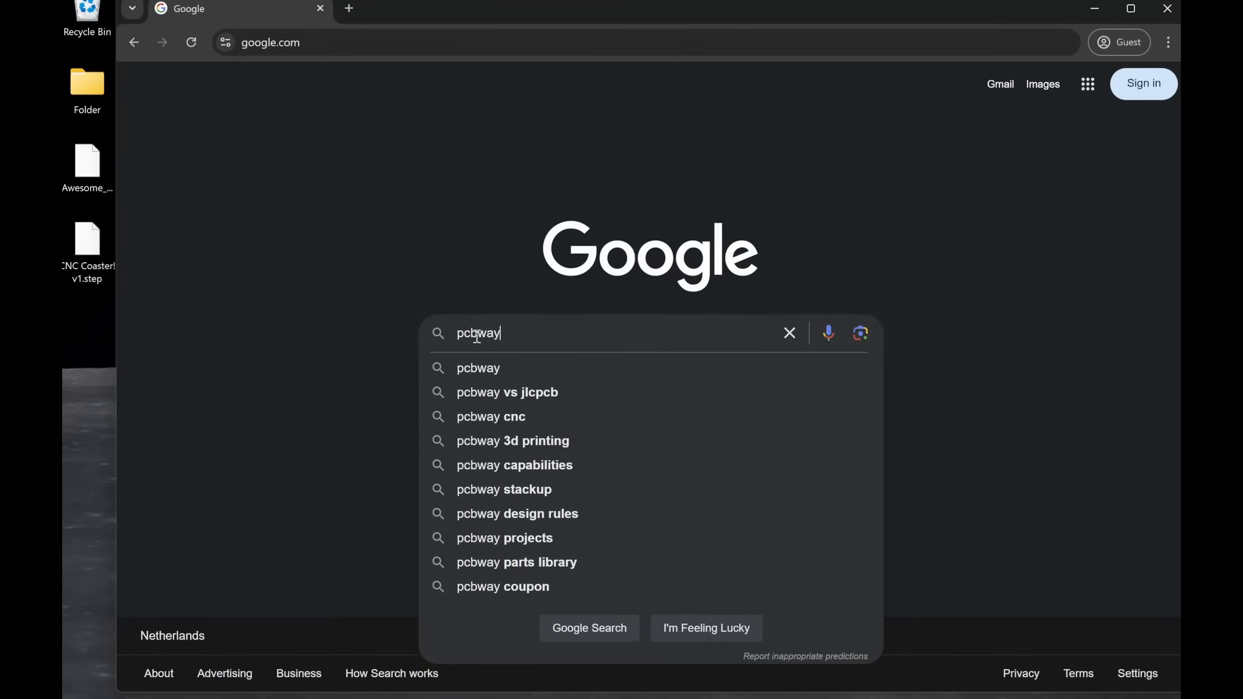
{"action": "key", "text": "Return"}
{"action": "scroll", "coordinate": [424, 418], "scroll_direction": "down", "scroll_amount": 4}
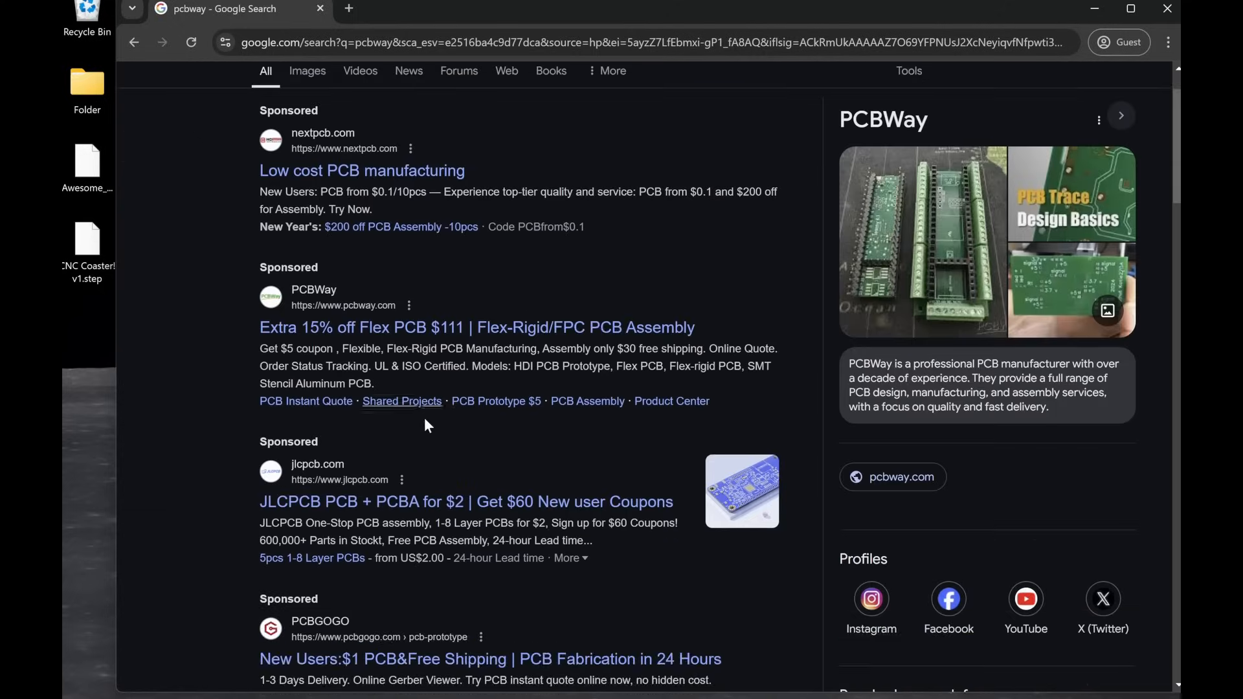
{"action": "scroll", "coordinate": [363, 508], "scroll_direction": "down", "scroll_amount": 1}
{"action": "left_click", "coordinate": [291, 519]}
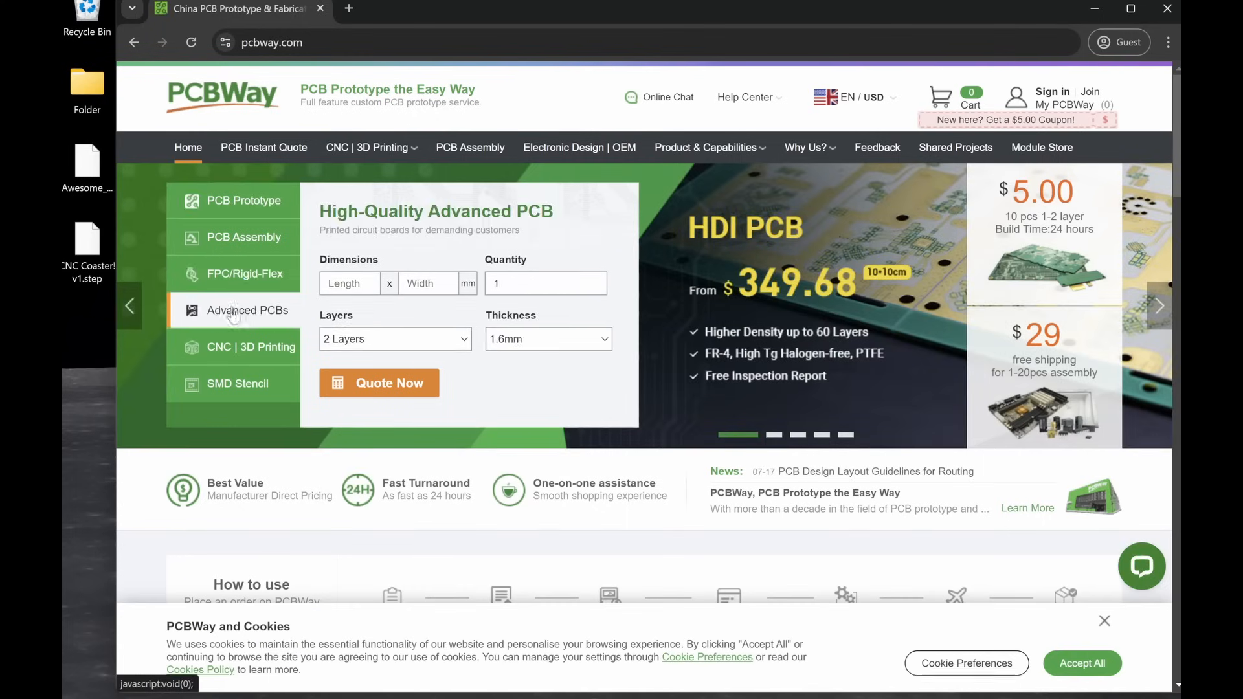
- Open PCBWay's PCB instant quote page and look through the board specification options
{"action": "left_click", "coordinate": [264, 148]}
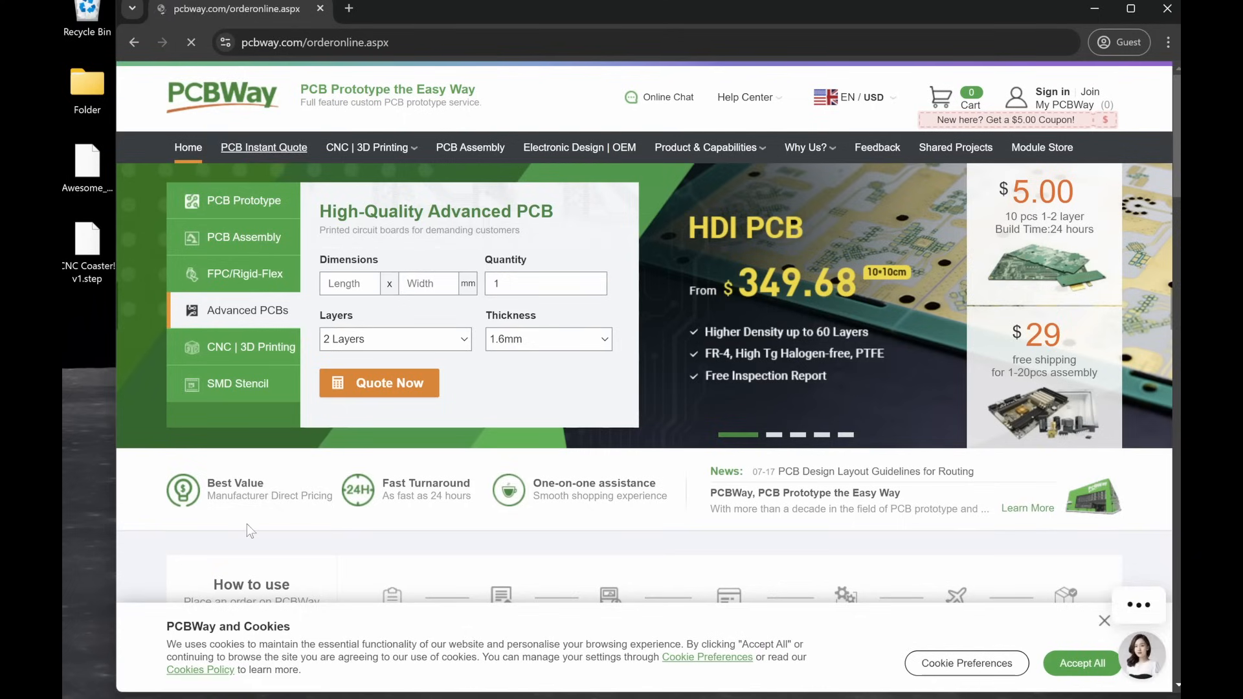
{"action": "scroll", "coordinate": [561, 251], "scroll_direction": "down", "scroll_amount": 2}
{"action": "scroll", "coordinate": [561, 251], "scroll_direction": "down", "scroll_amount": 2}
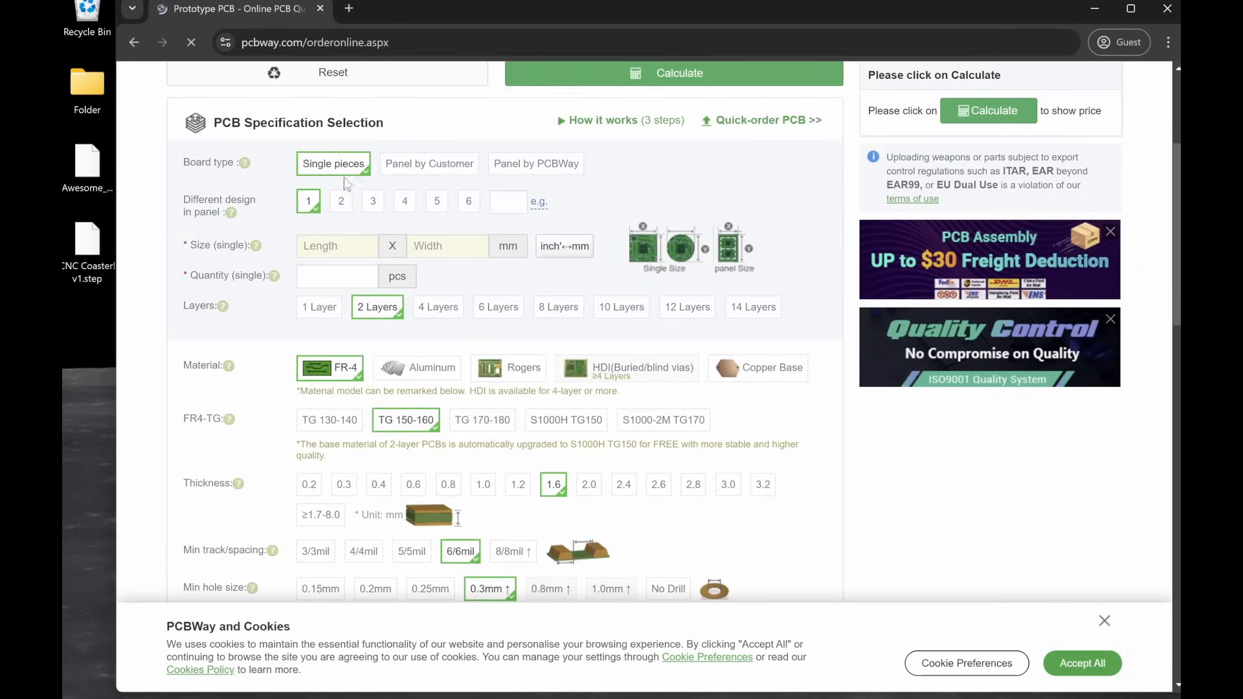
{"action": "scroll", "coordinate": [663, 301], "scroll_direction": "down", "scroll_amount": 1}
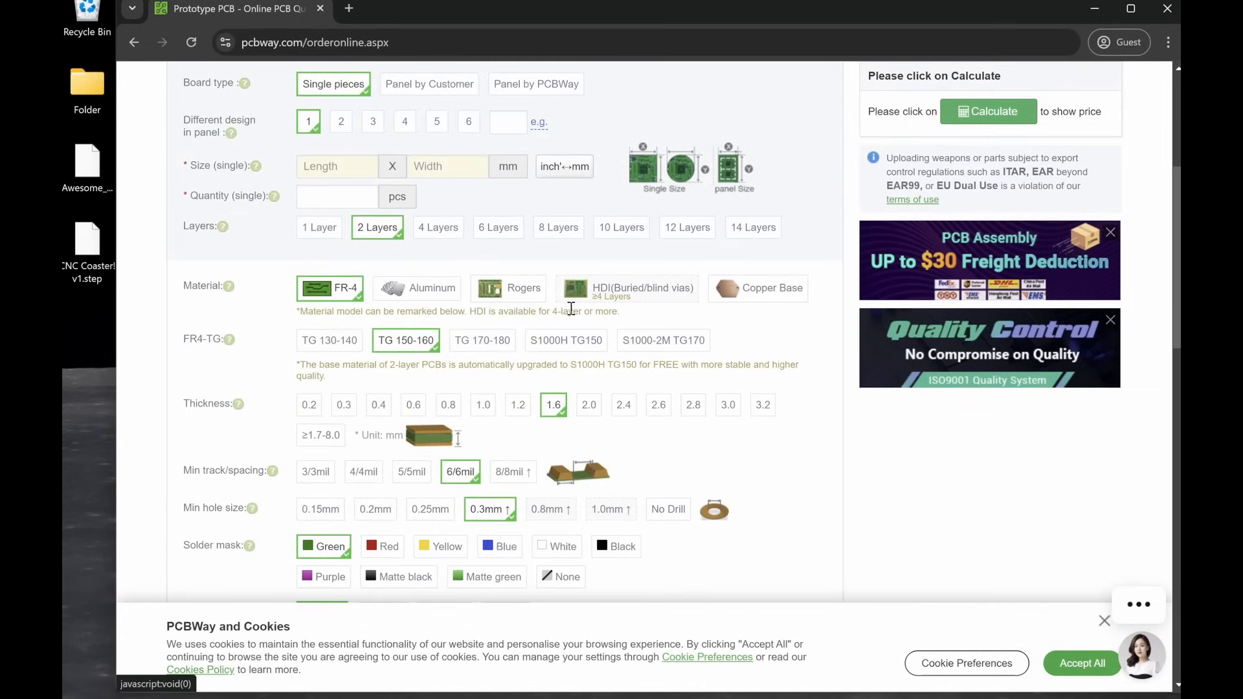
{"action": "scroll", "coordinate": [434, 340], "scroll_direction": "down", "scroll_amount": 8}
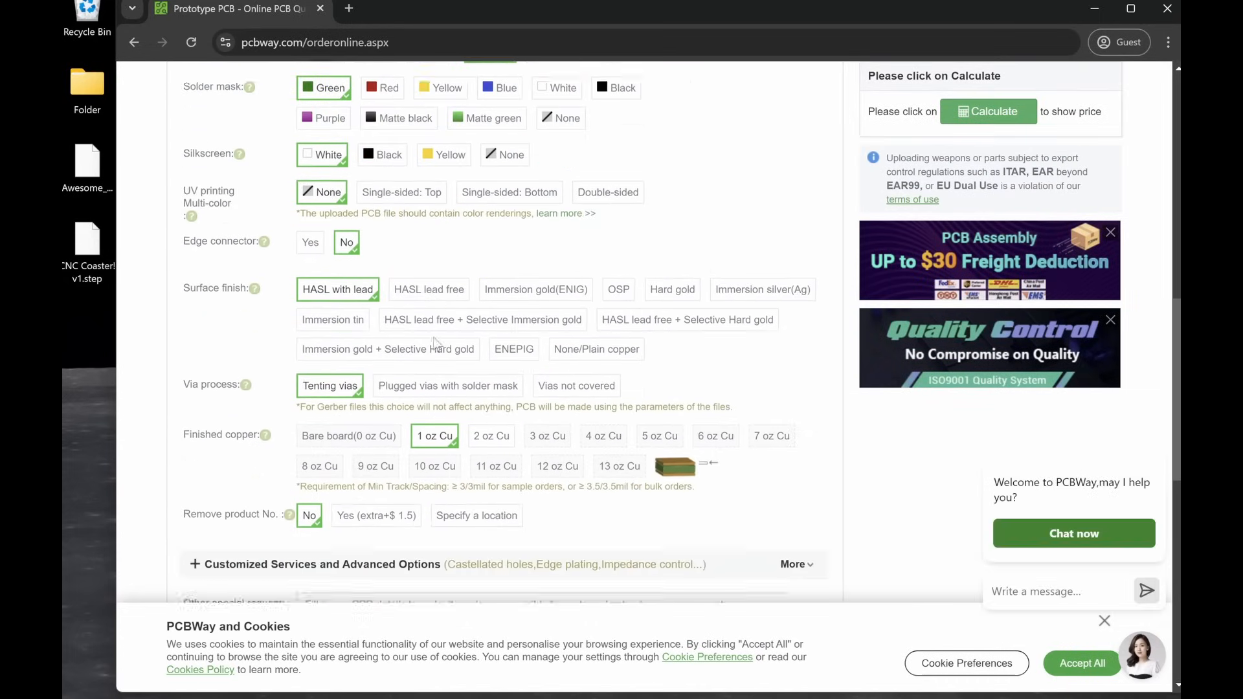
{"action": "scroll", "coordinate": [435, 344], "scroll_direction": "up", "scroll_amount": 10}
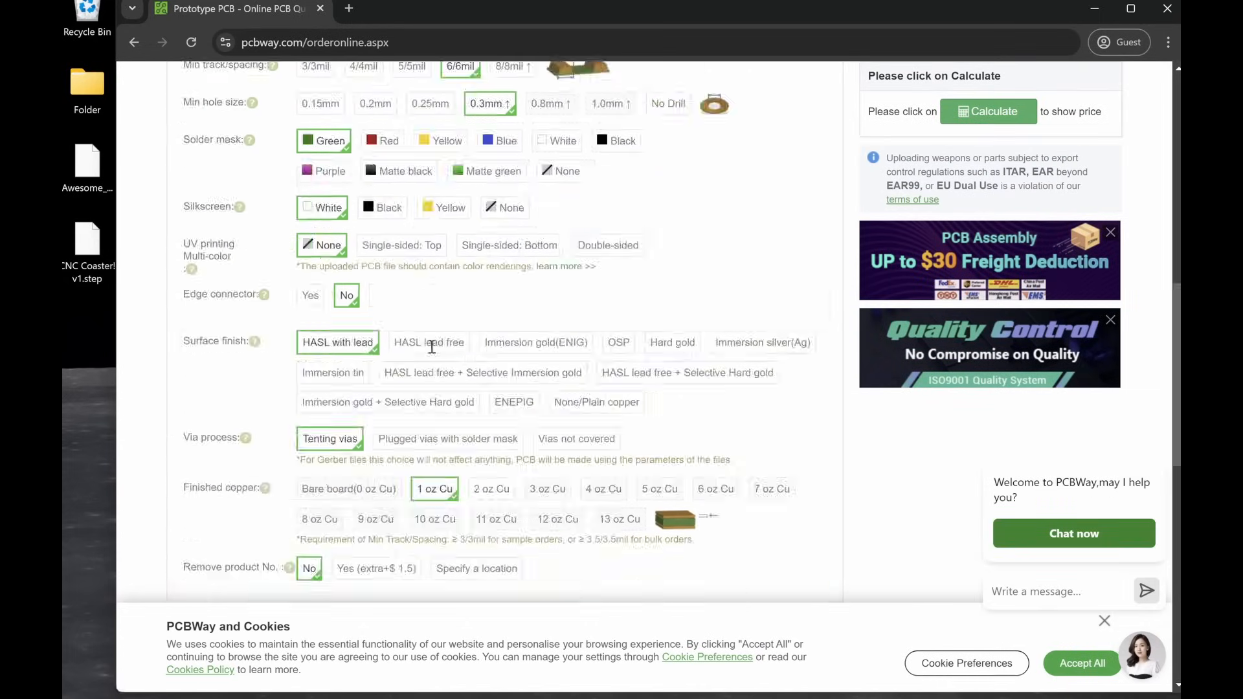
{"action": "scroll", "coordinate": [431, 356], "scroll_direction": "up", "scroll_amount": 5}
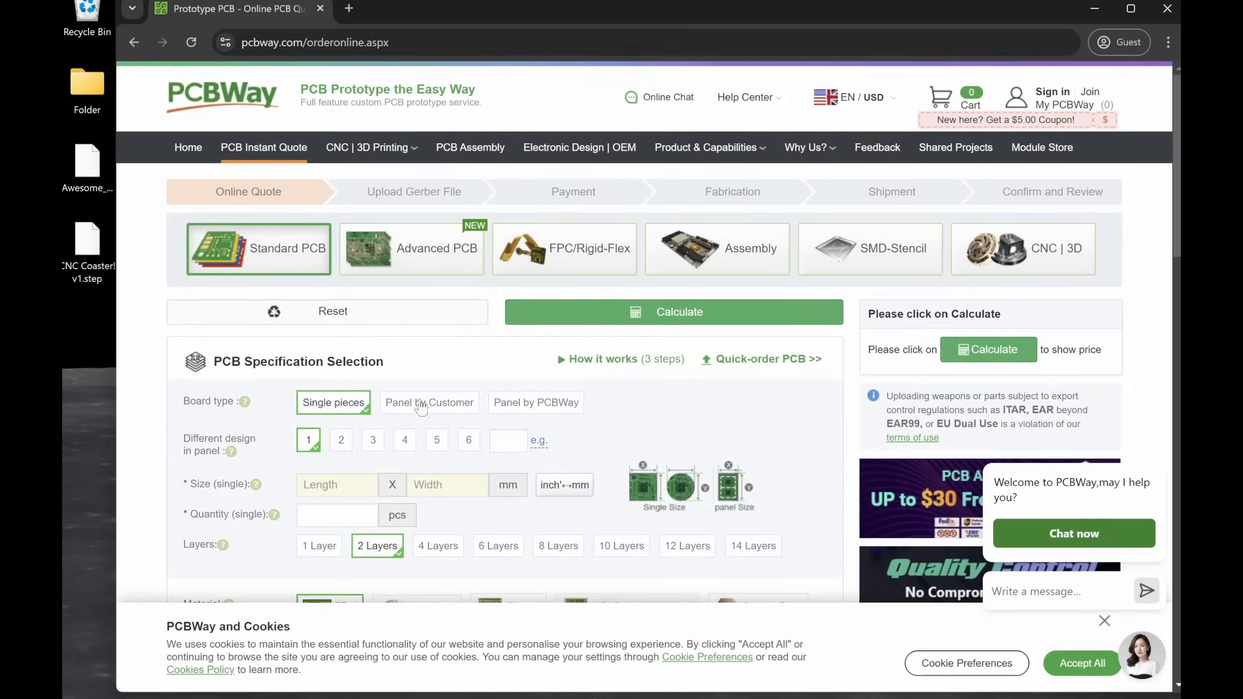
- Open the CNC machining quote page and upload the CNC Coaster! v1.step file from the desktop
{"action": "mouse_move", "coordinate": [374, 150]}
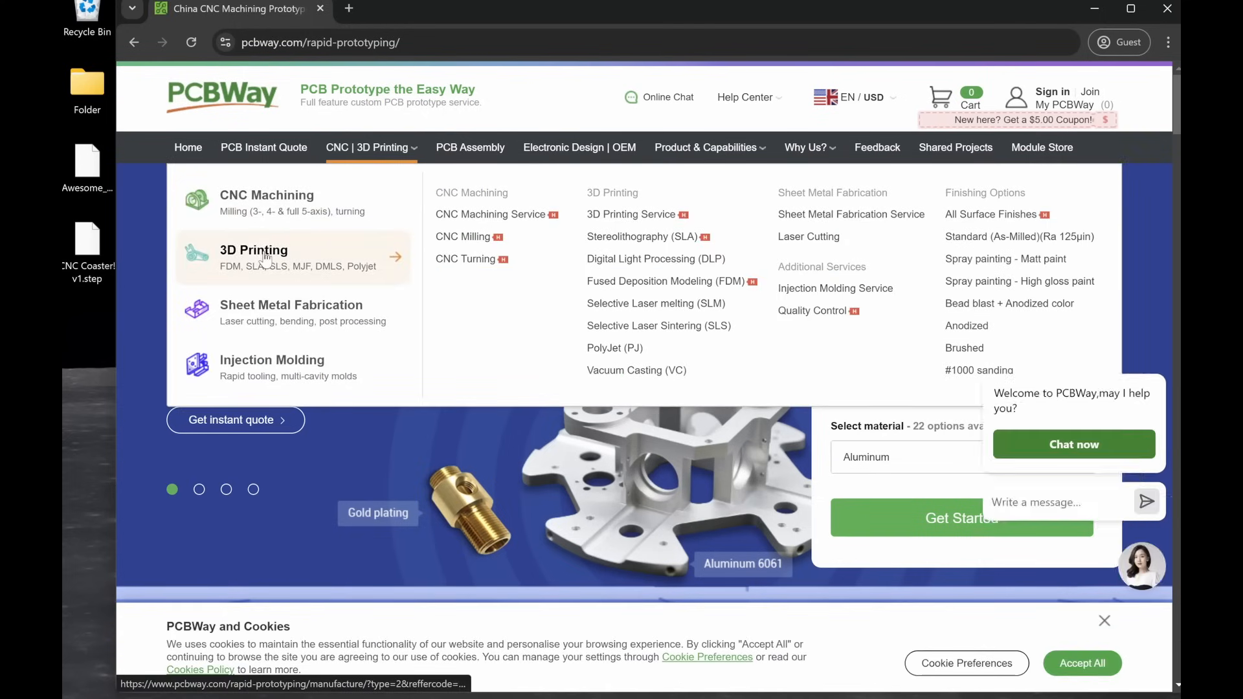
{"action": "left_click", "coordinate": [278, 213]}
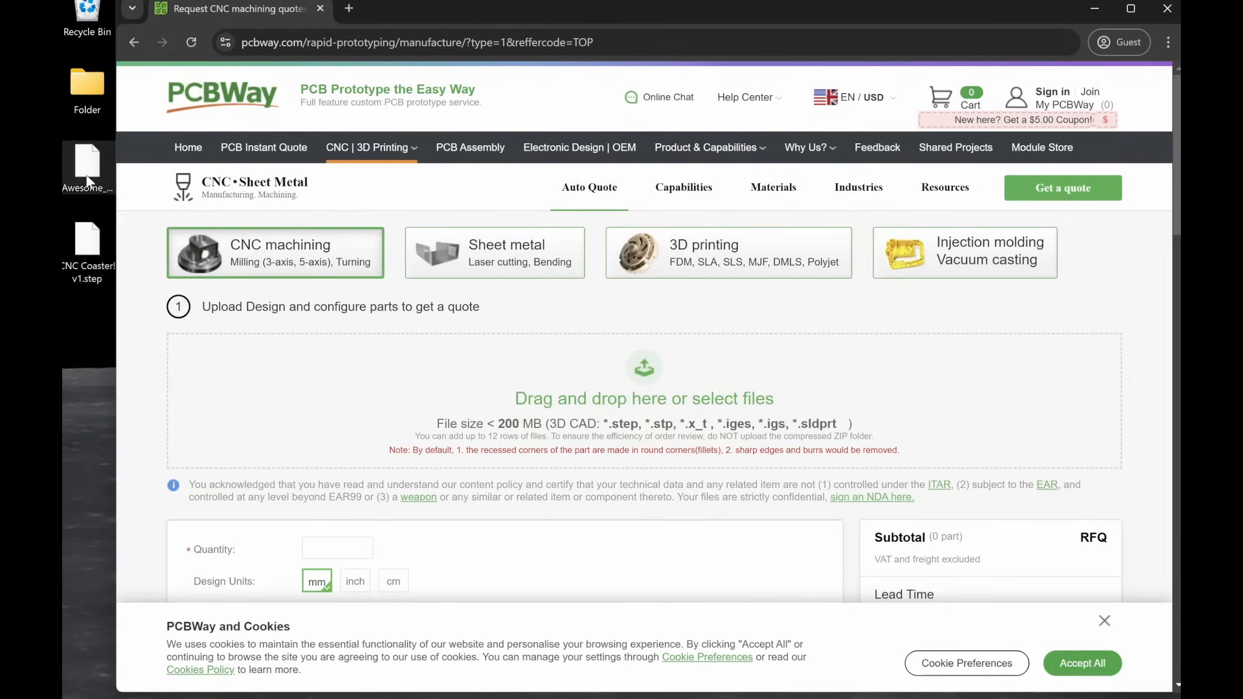
{"action": "left_click_drag", "start_coordinate": [78, 243], "coordinate": [277, 355]}
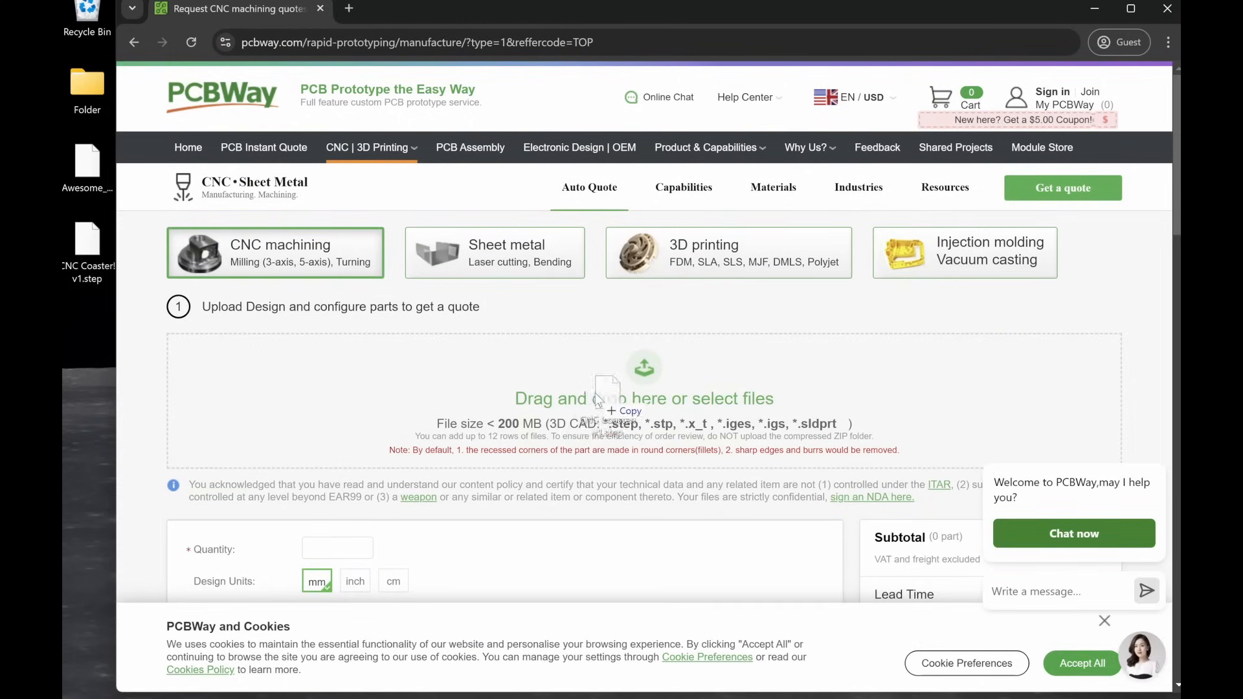
{"action": "left_click_drag", "start_coordinate": [596, 397], "coordinate": [596, 397]}
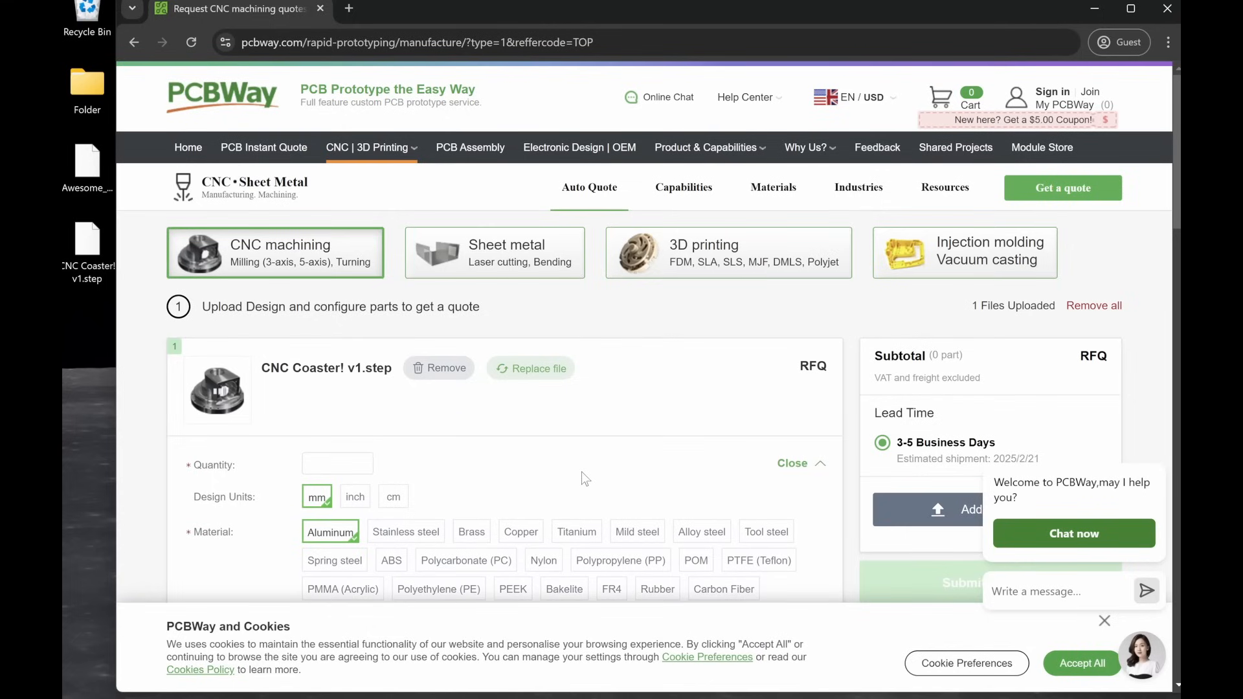
- Inspect the uploaded coaster from above in the 3D preview, then close the preview
{"action": "scroll", "coordinate": [581, 473], "scroll_direction": "down", "scroll_amount": 1}
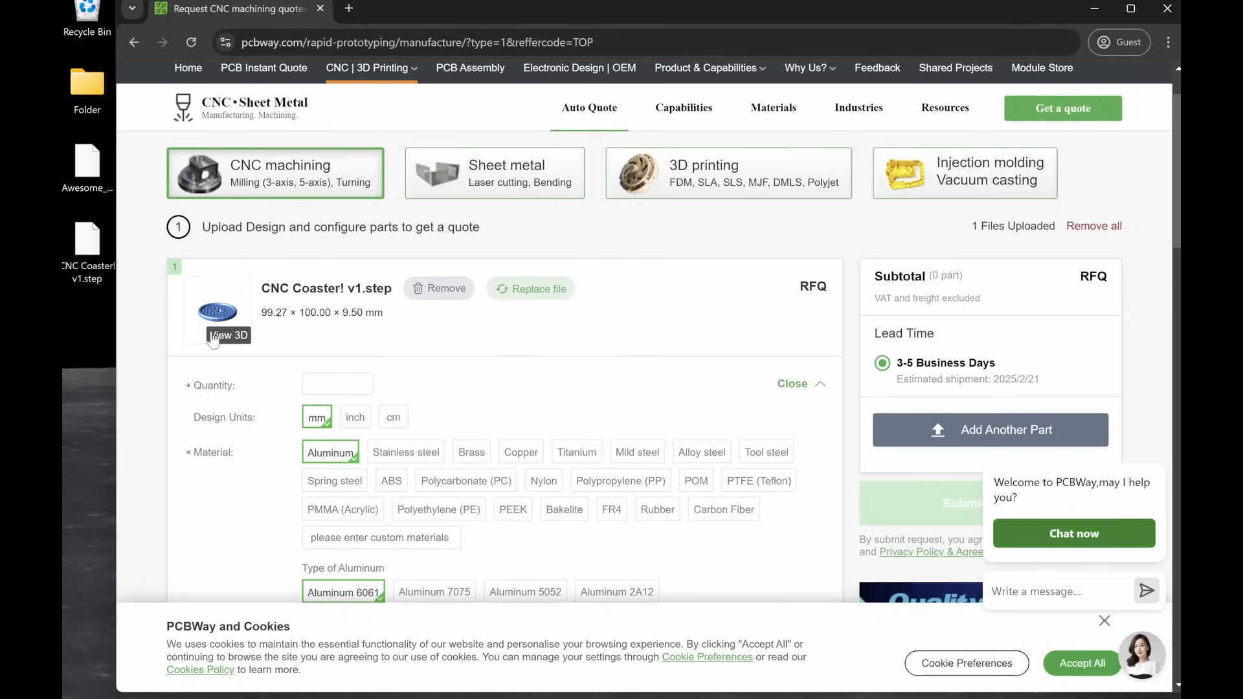
{"action": "left_click", "coordinate": [217, 335]}
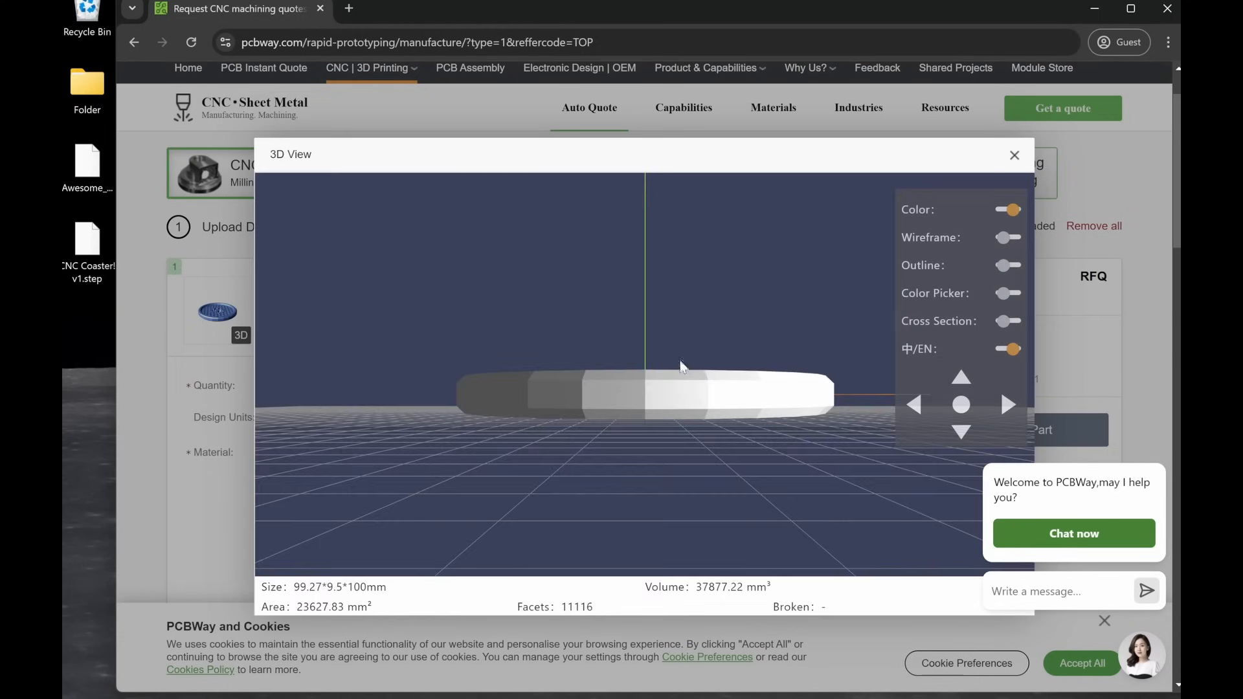
{"action": "left_click_drag", "start_coordinate": [677, 365], "coordinate": [629, 464]}
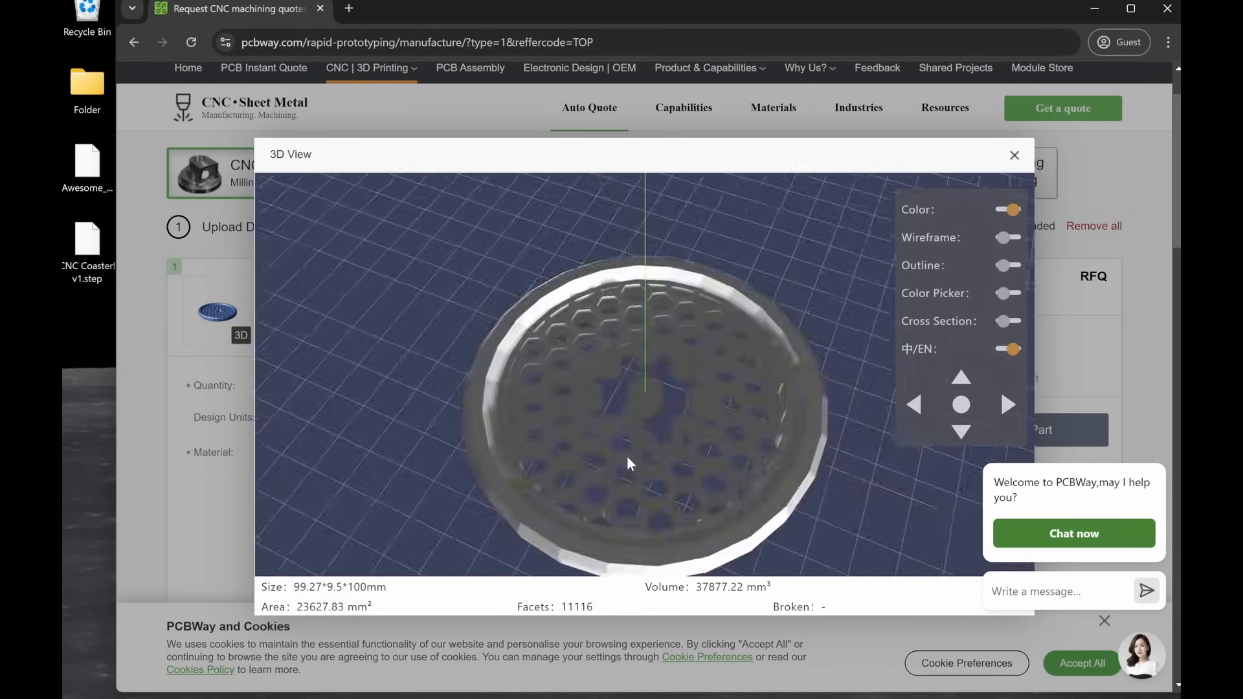
{"action": "left_click", "coordinate": [1015, 157]}
- Set the quote quantity for the coaster to 1 piece
{"action": "scroll", "coordinate": [427, 223], "scroll_direction": "down", "scroll_amount": 3}
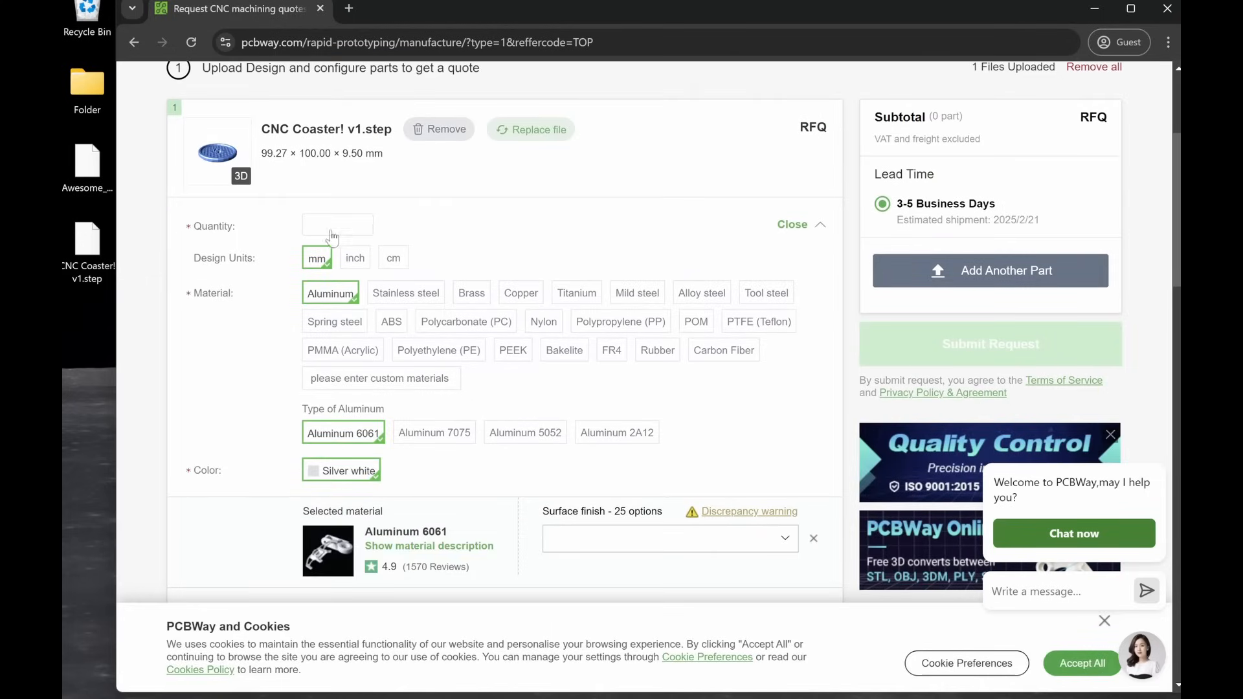
{"action": "left_click", "coordinate": [339, 227]}
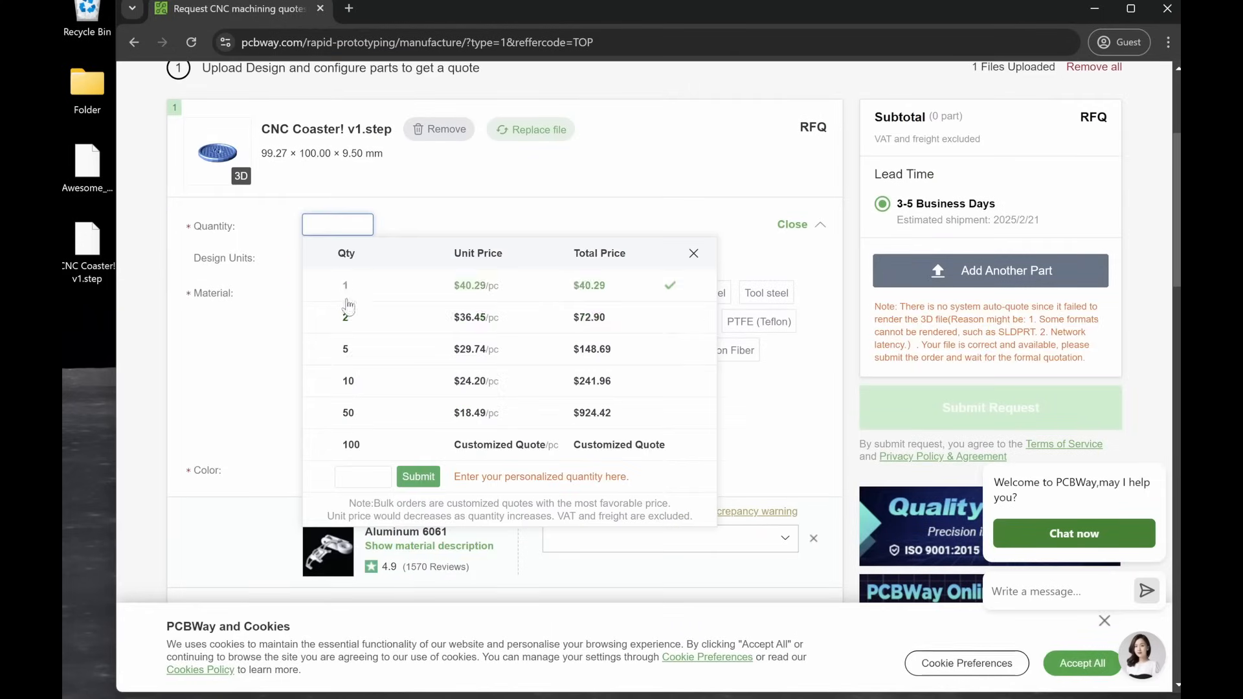
{"action": "left_click", "coordinate": [383, 295]}
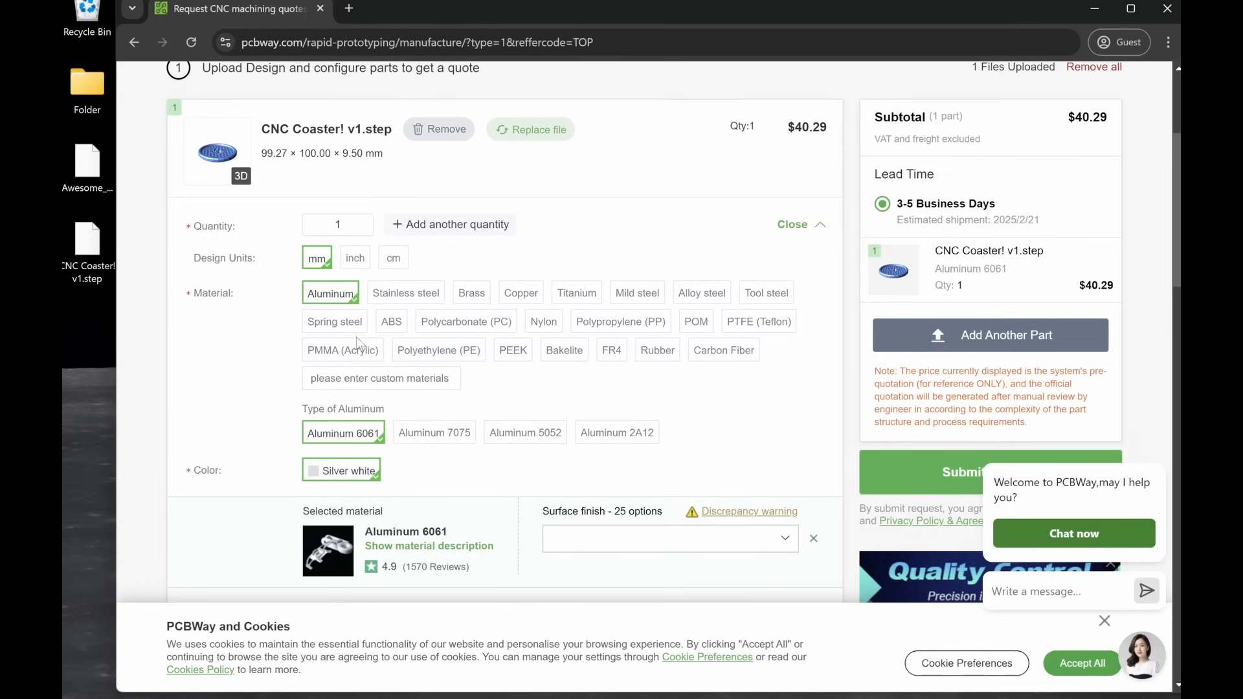
- Choose Aluminum 7075 as the coaster's aluminum type and view its material description
{"action": "scroll", "coordinate": [354, 410], "scroll_direction": "down", "scroll_amount": 1}
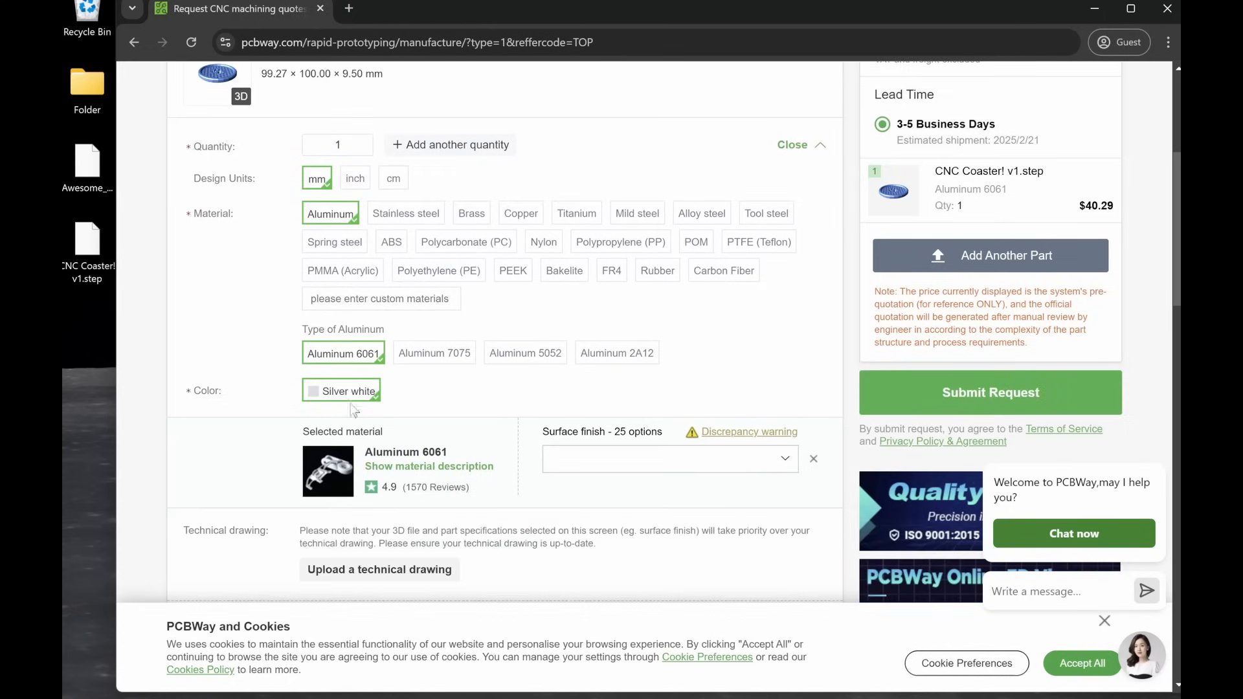
{"action": "left_click", "coordinate": [412, 358]}
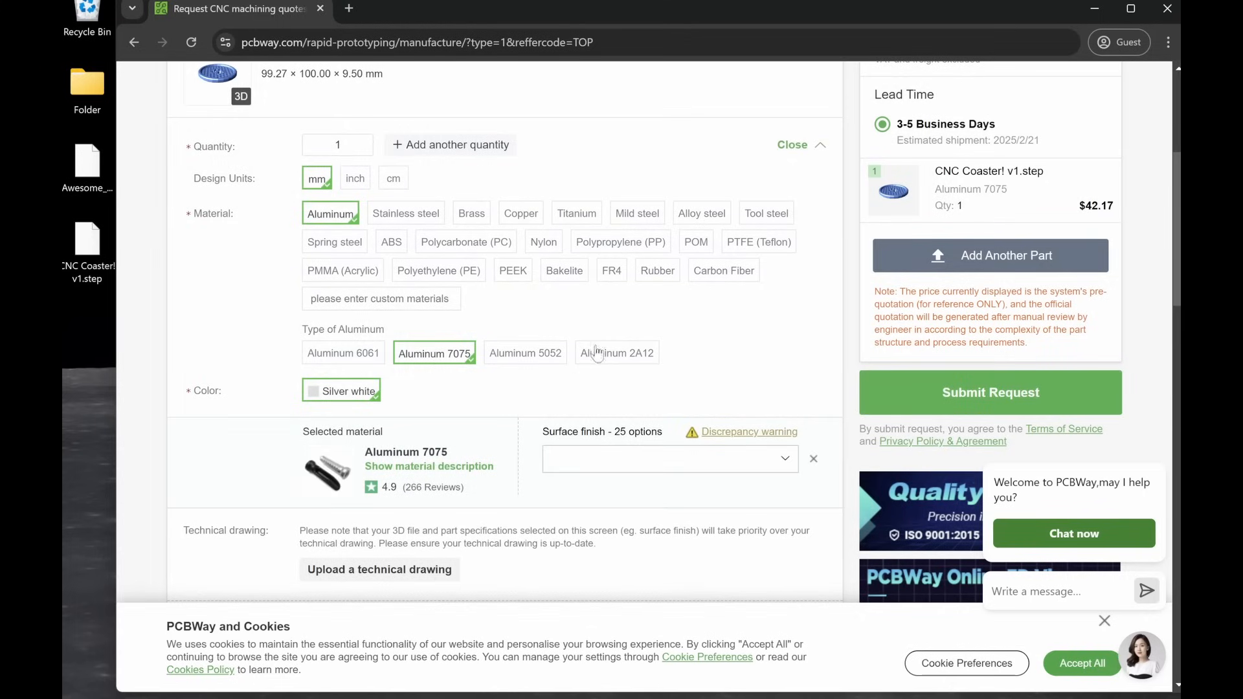
{"action": "mouse_move", "coordinate": [433, 474]}
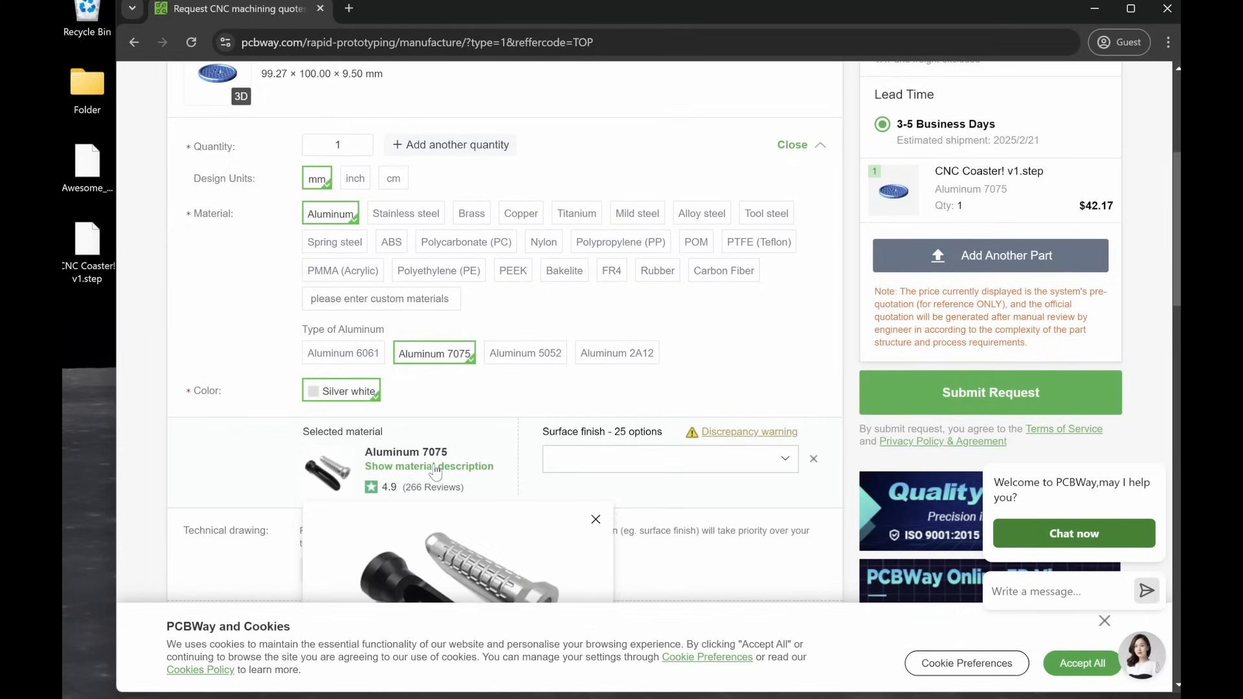
{"action": "scroll", "coordinate": [431, 453], "scroll_direction": "down", "scroll_amount": 6}
{"action": "scroll", "coordinate": [430, 422], "scroll_direction": "up", "scroll_amount": 4}
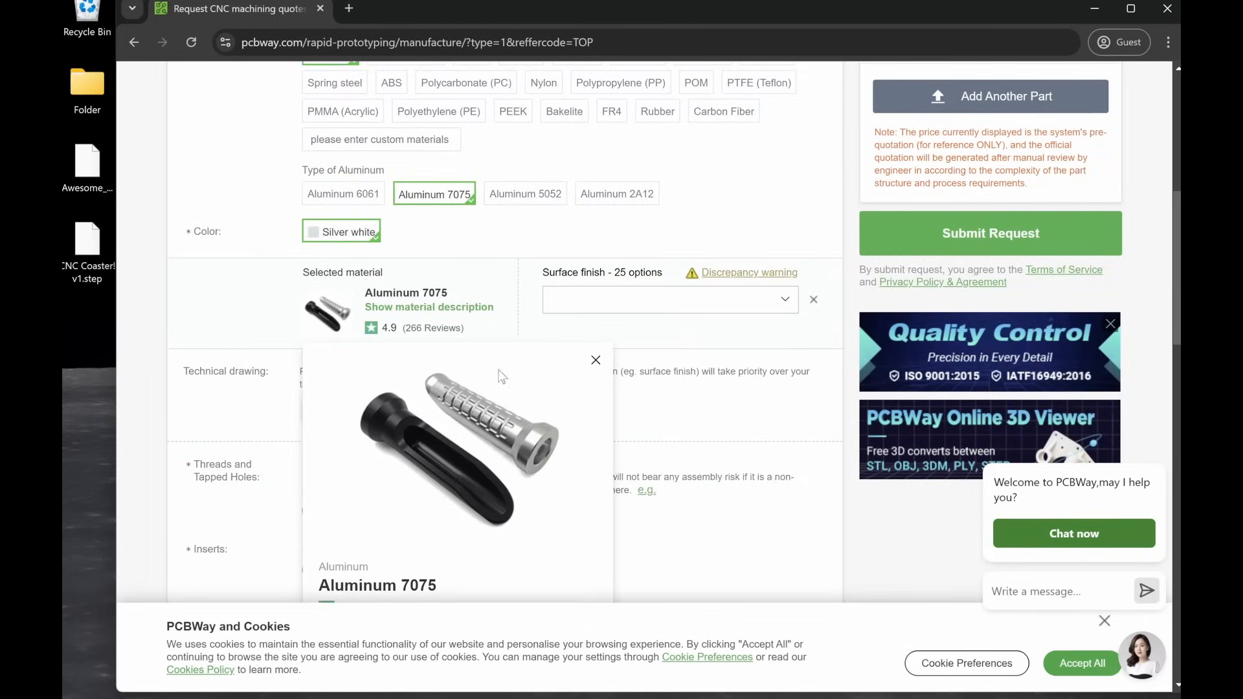
- Browse the surface finish options for Anodized, Brushed, Bead Blast and Spray painting, then close the selection without applying a finish
{"action": "left_click", "coordinate": [582, 312]}
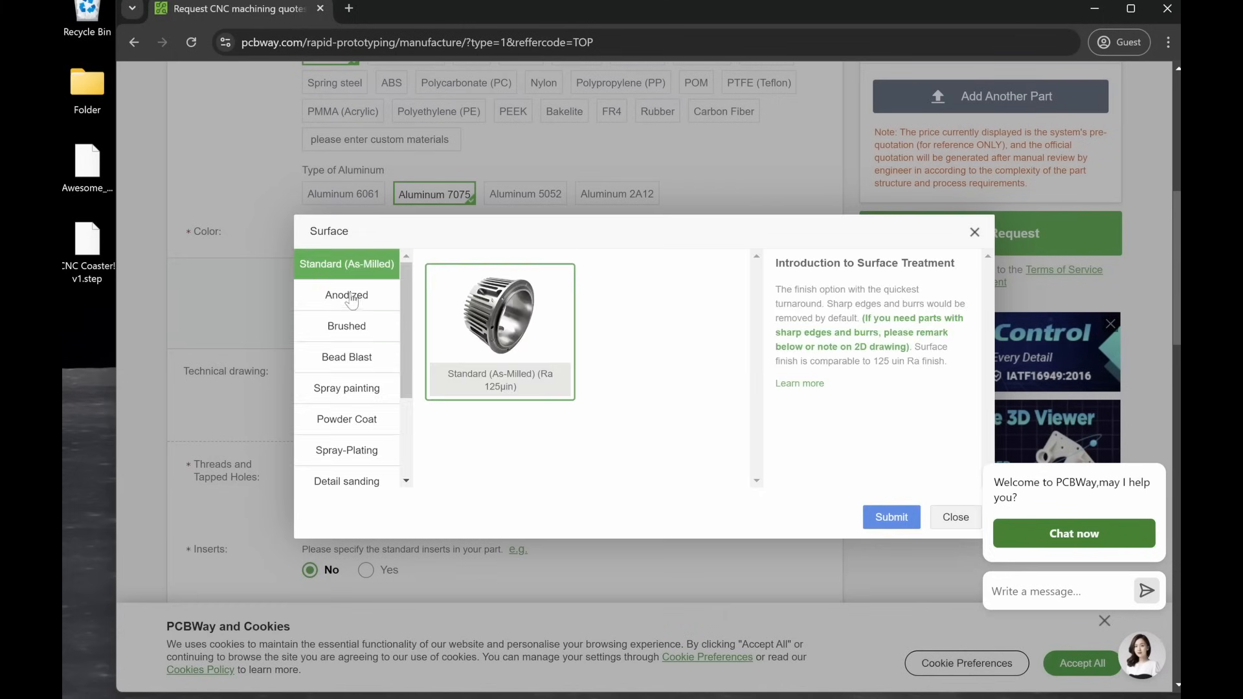
{"action": "left_click", "coordinate": [351, 297]}
{"action": "left_click", "coordinate": [347, 326]}
{"action": "left_click", "coordinate": [347, 357]}
{"action": "left_click", "coordinate": [348, 389]}
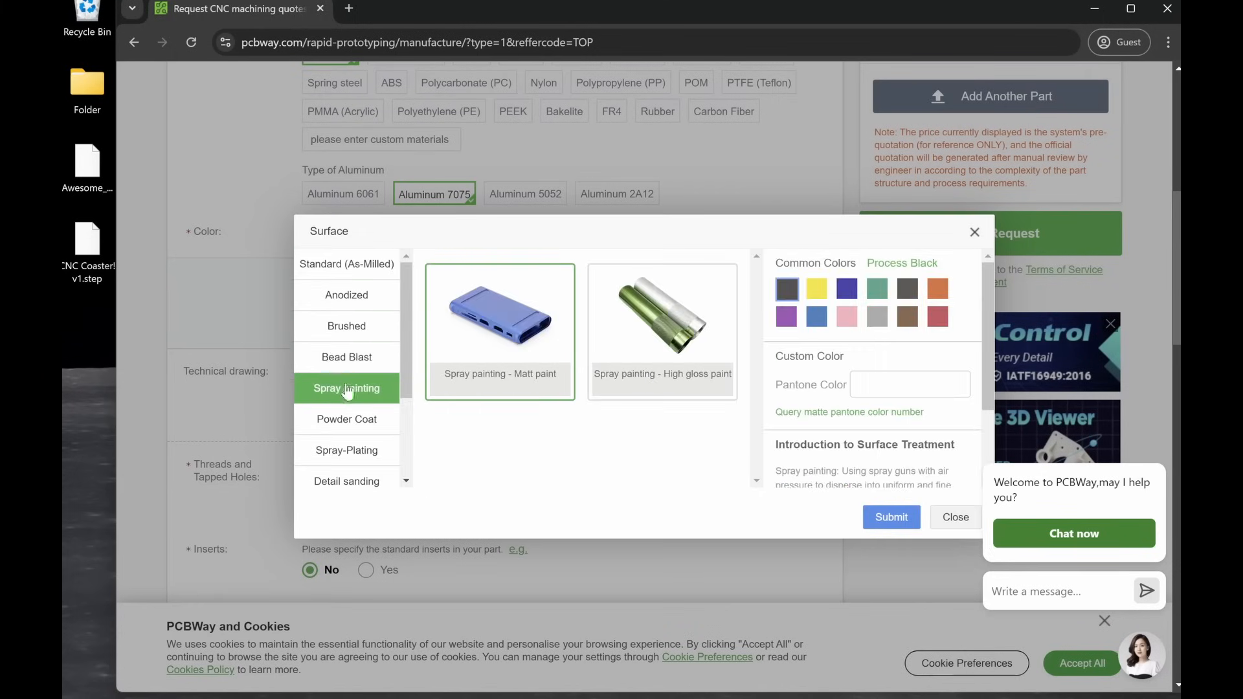
{"action": "scroll", "coordinate": [348, 389], "scroll_direction": "down", "scroll_amount": 2}
{"action": "scroll", "coordinate": [373, 538], "scroll_direction": "down", "scroll_amount": 1}
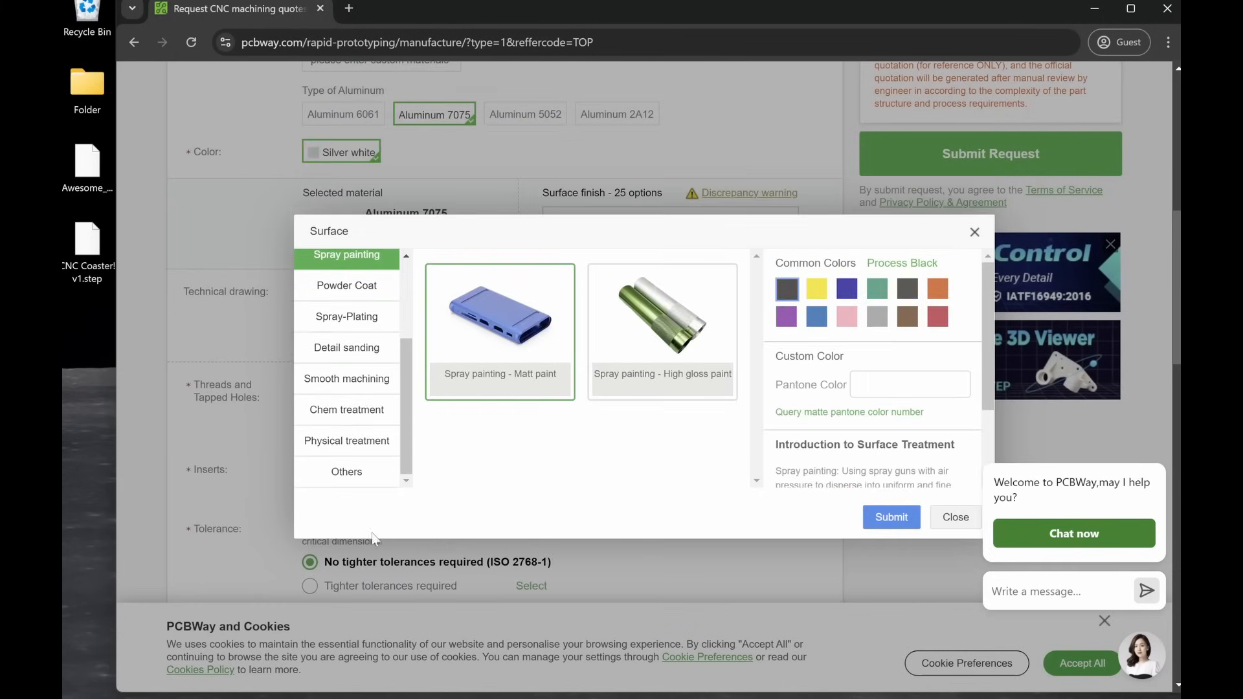
{"action": "left_click", "coordinate": [956, 518]}
- Switch the coaster's quote from CNC machining to 3D printing
{"action": "scroll", "coordinate": [596, 494], "scroll_direction": "up", "scroll_amount": 10}
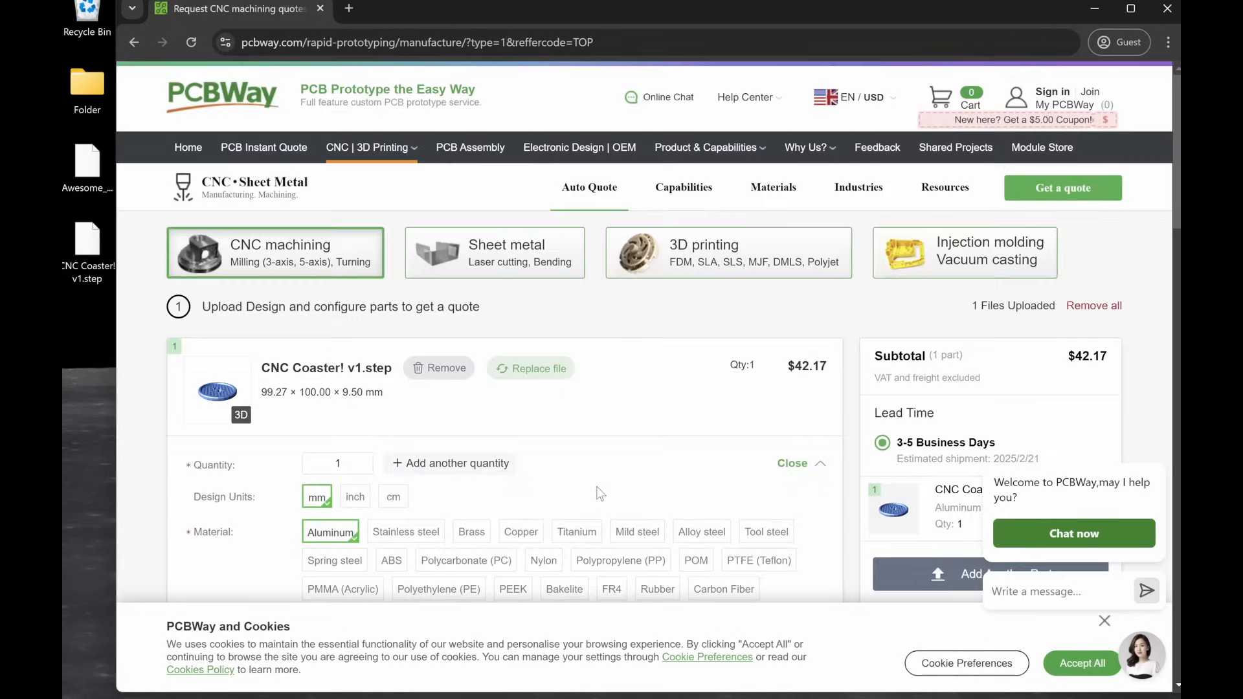
{"action": "left_click", "coordinate": [773, 268]}
{"action": "scroll", "coordinate": [675, 436], "scroll_direction": "down", "scroll_amount": 2}
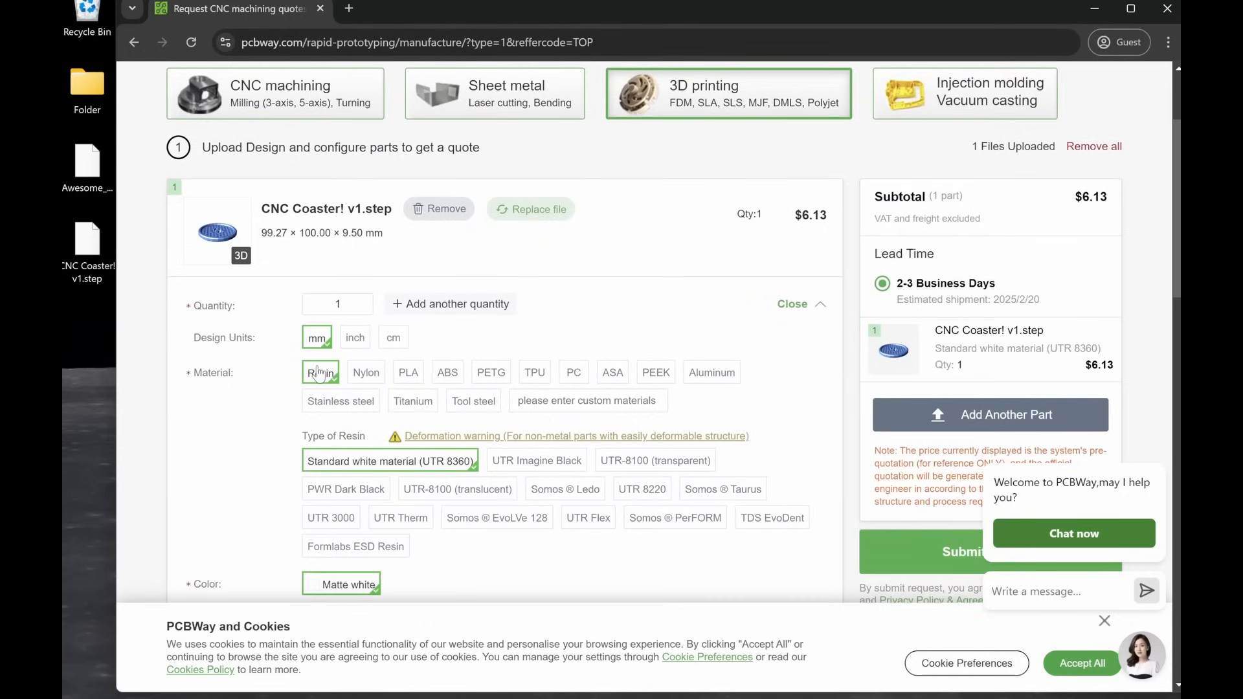
{"action": "scroll", "coordinate": [317, 373], "scroll_direction": "down", "scroll_amount": 1}
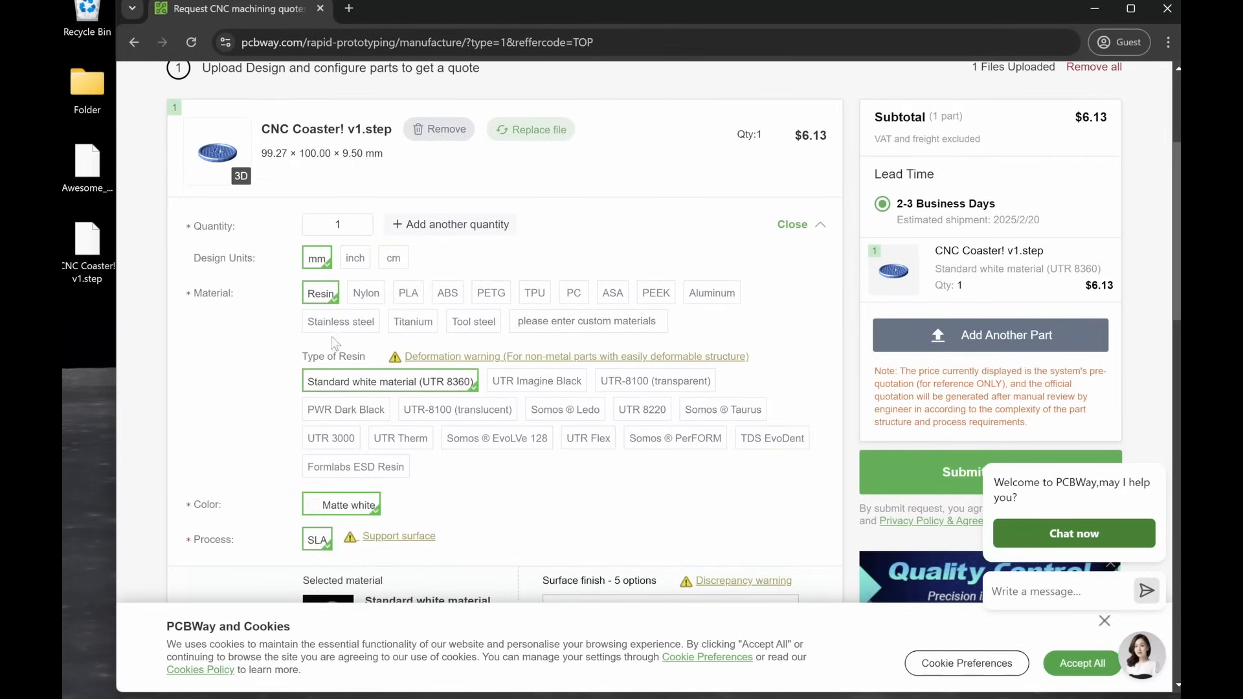
- Choose Nylon as the 3D printing material and view the PA12 material description, then close it
{"action": "left_click", "coordinate": [365, 294]}
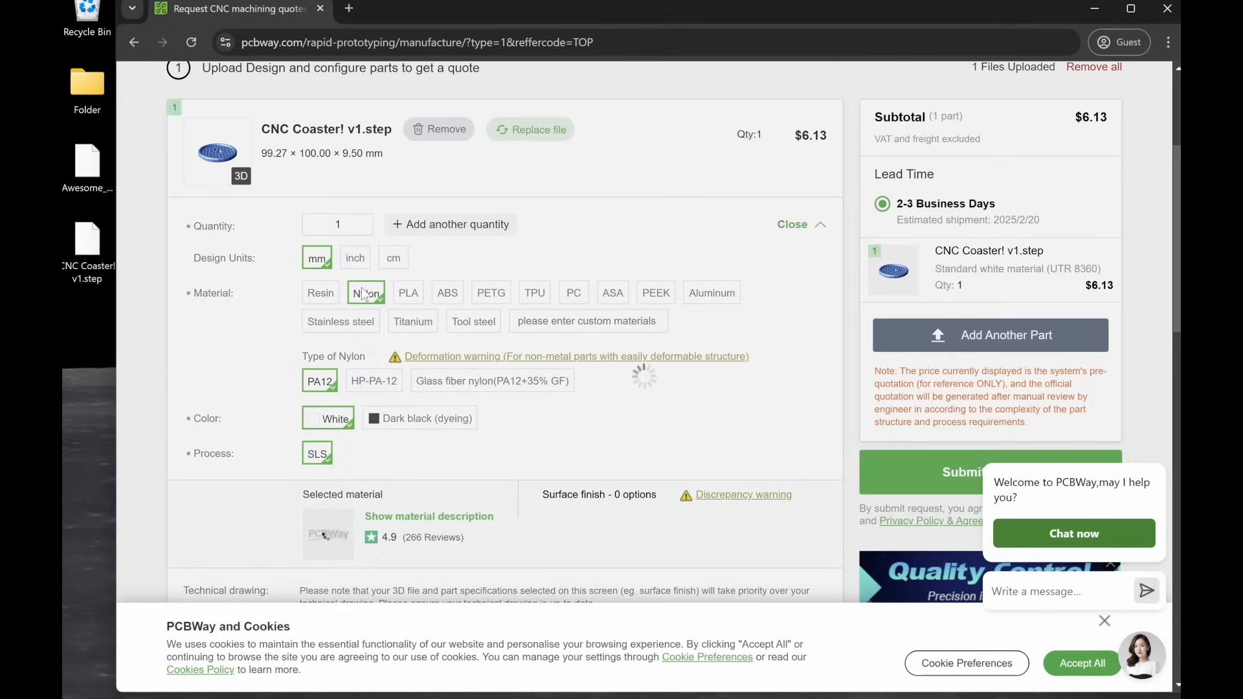
{"action": "scroll", "coordinate": [395, 295], "scroll_direction": "down", "scroll_amount": 1}
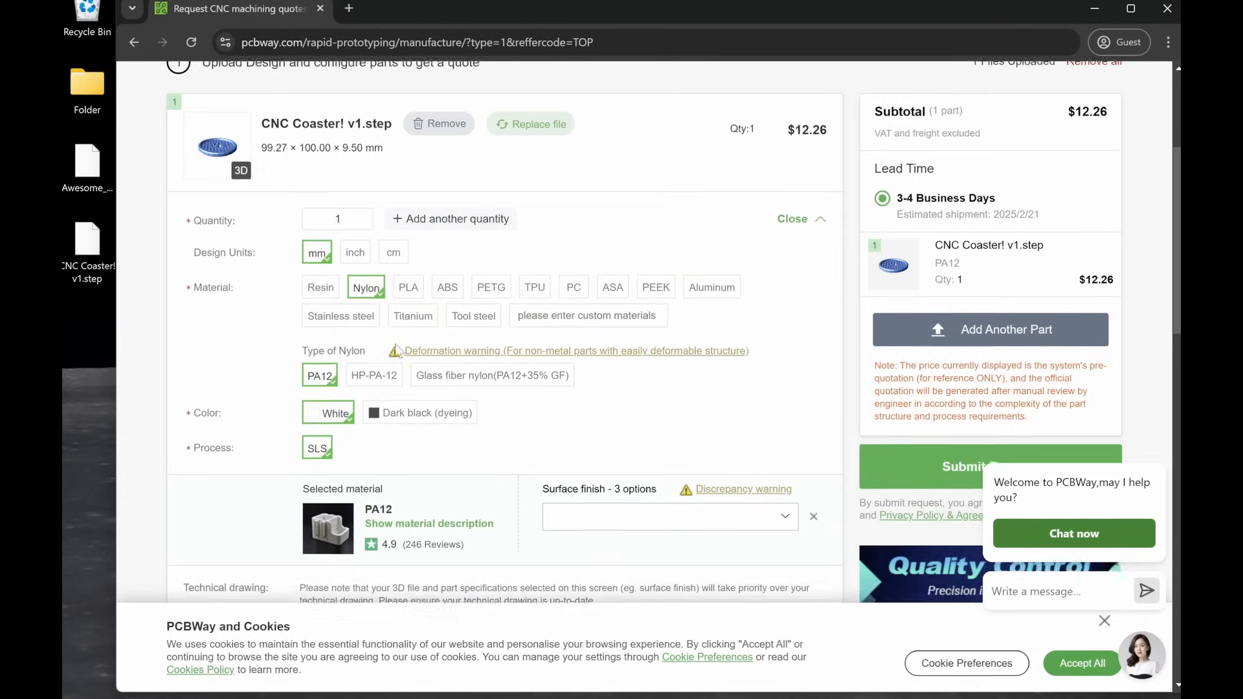
{"action": "left_click", "coordinate": [392, 450]}
{"action": "scroll", "coordinate": [399, 453], "scroll_direction": "down", "scroll_amount": 2}
{"action": "scroll", "coordinate": [399, 452], "scroll_direction": "down", "scroll_amount": 1}
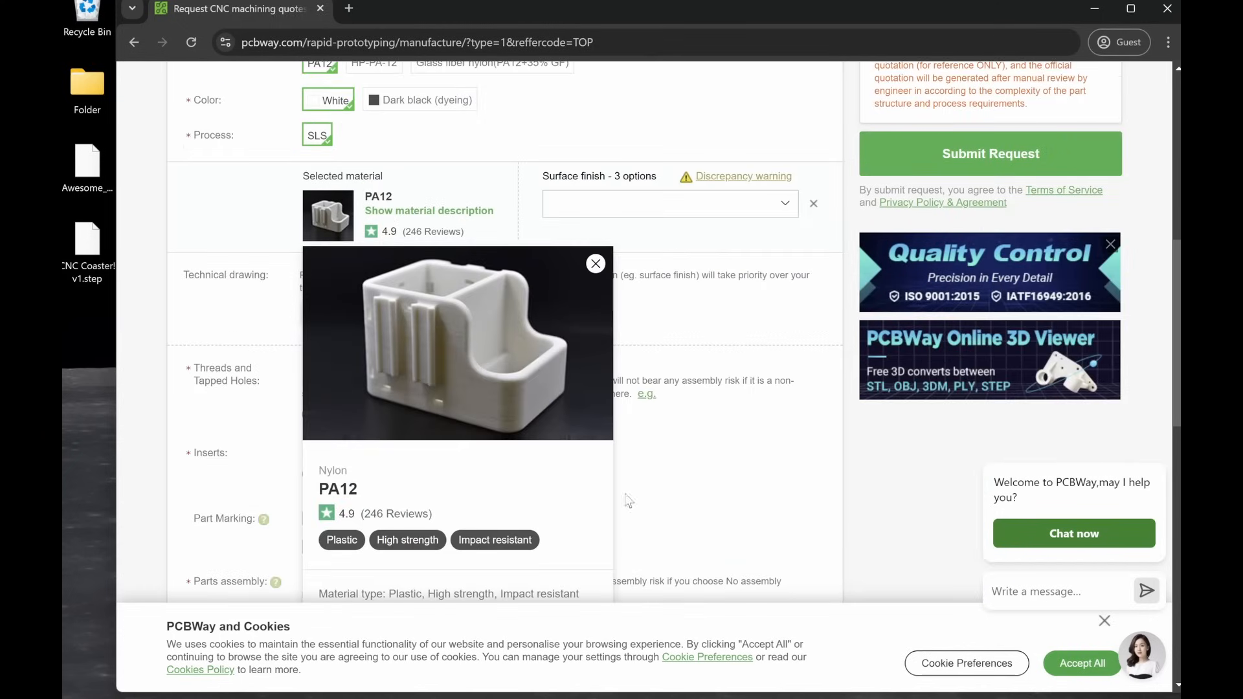
{"action": "left_click", "coordinate": [595, 267]}
{"action": "scroll", "coordinate": [572, 317], "scroll_direction": "up", "scroll_amount": 4}
{"action": "scroll", "coordinate": [573, 317], "scroll_direction": "up", "scroll_amount": 1}
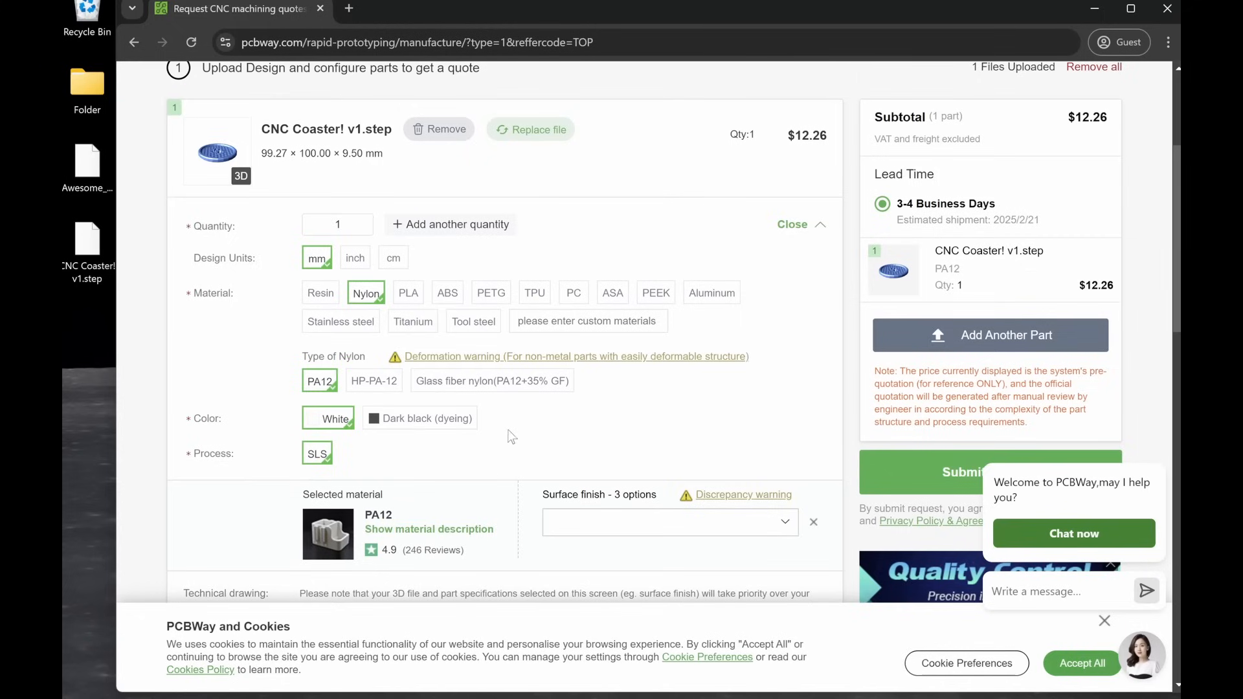
- Choose Aluminum as the 3D printing material and view the Aluminum (AlSi10Mg) material description
{"action": "left_click", "coordinate": [705, 294]}
{"action": "scroll", "coordinate": [492, 459], "scroll_direction": "down", "scroll_amount": 1}
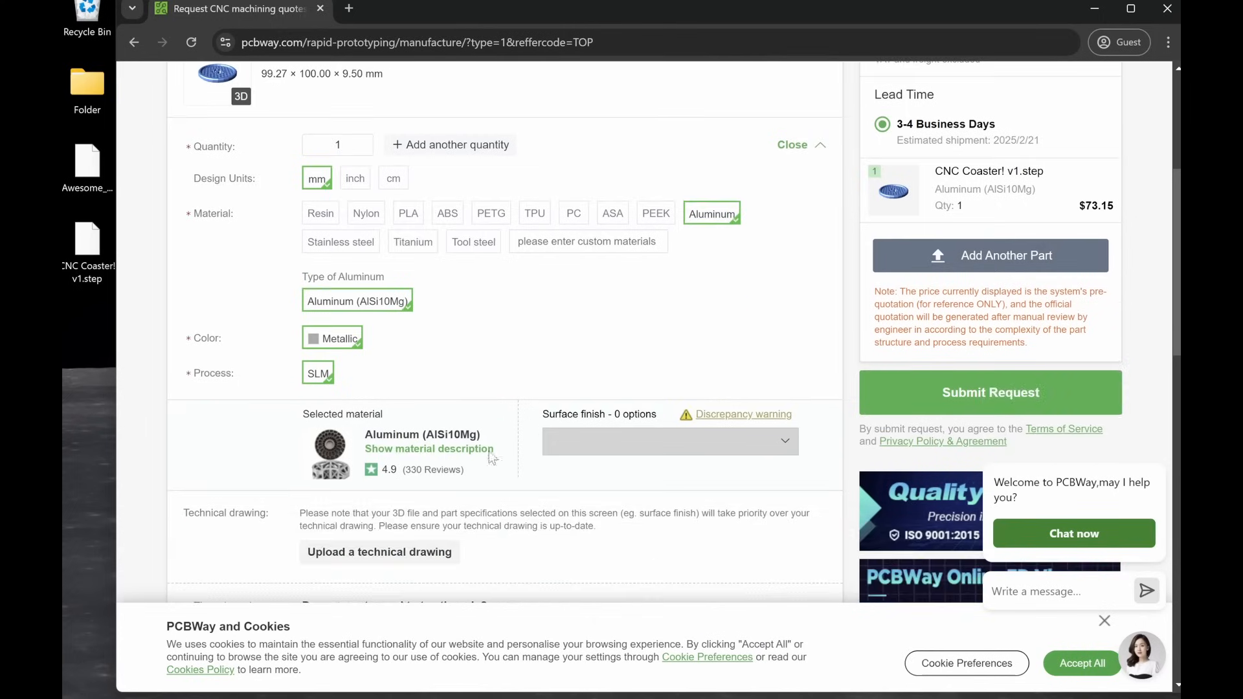
{"action": "left_click", "coordinate": [490, 451]}
{"action": "scroll", "coordinate": [505, 447], "scroll_direction": "down", "scroll_amount": 4}
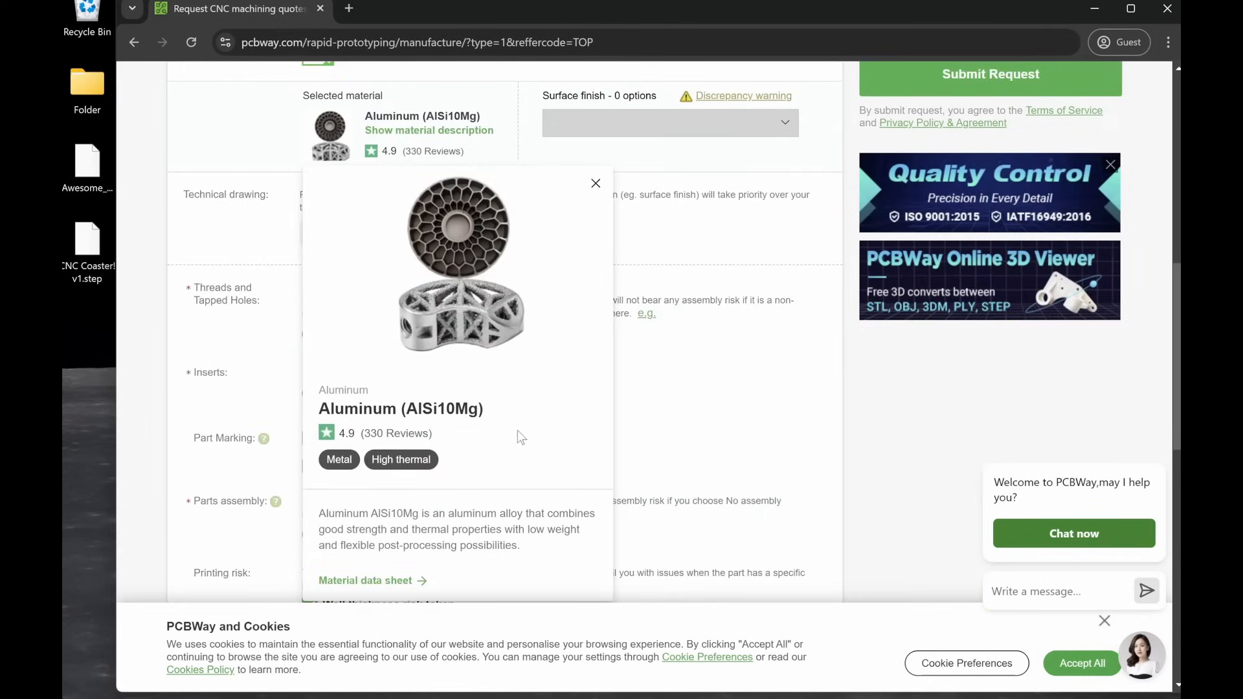
{"action": "scroll", "coordinate": [518, 429], "scroll_direction": "down", "scroll_amount": 1}
{"action": "scroll", "coordinate": [515, 456], "scroll_direction": "up", "scroll_amount": 2}
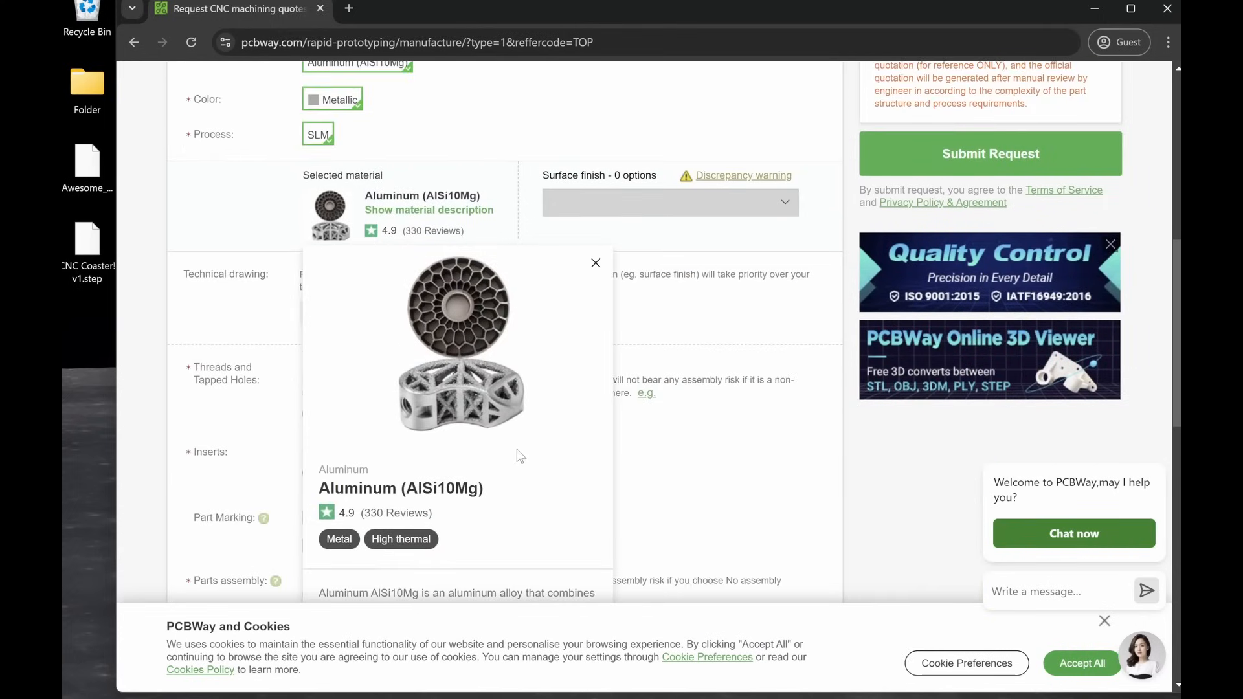
{"action": "scroll", "coordinate": [517, 447], "scroll_direction": "up", "scroll_amount": 4}
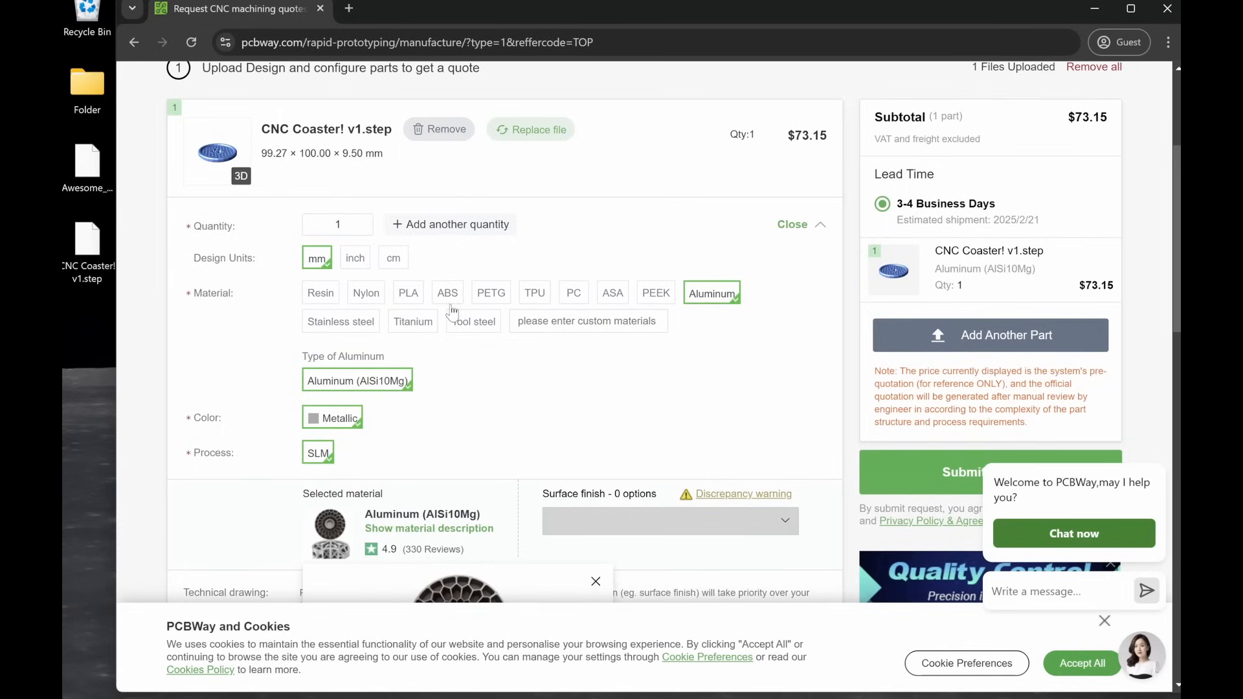
- Choose Titanium as the 3D printing material and review the price and remaining quote options
{"action": "left_click", "coordinate": [414, 326]}
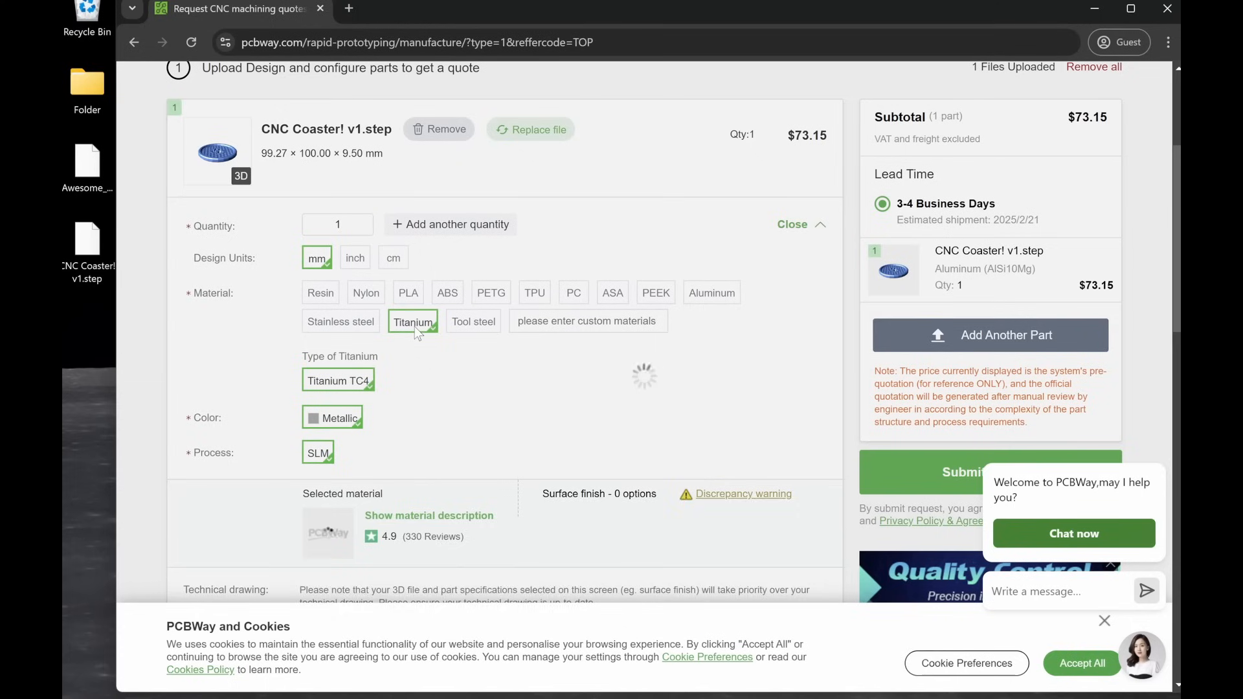
{"action": "scroll", "coordinate": [415, 331], "scroll_direction": "down", "scroll_amount": 3}
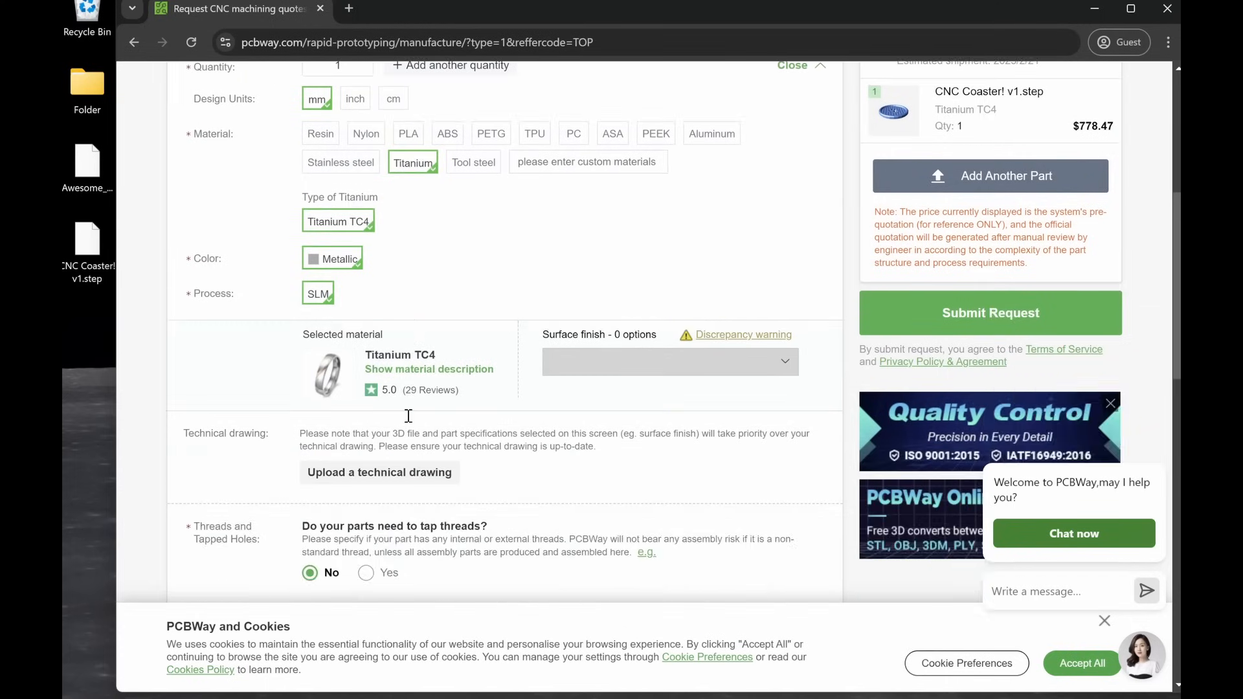
{"action": "scroll", "coordinate": [415, 447], "scroll_direction": "up", "scroll_amount": 4}
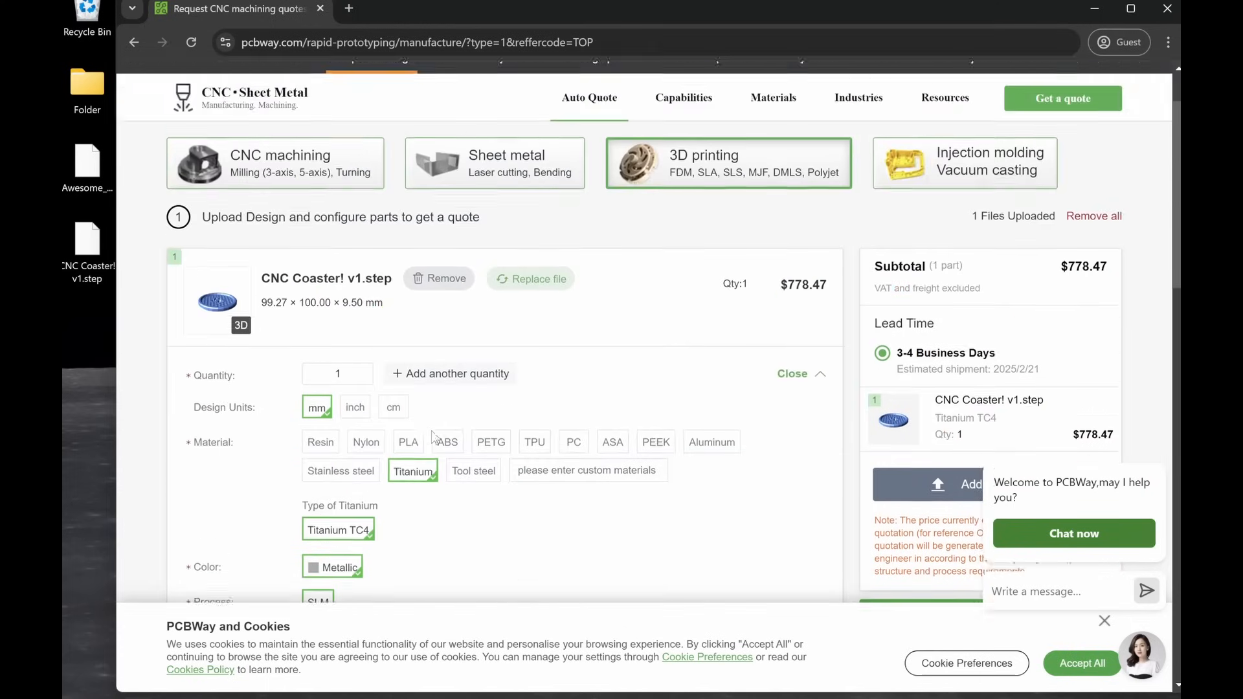
{"action": "scroll", "coordinate": [424, 437], "scroll_direction": "down", "scroll_amount": 6}
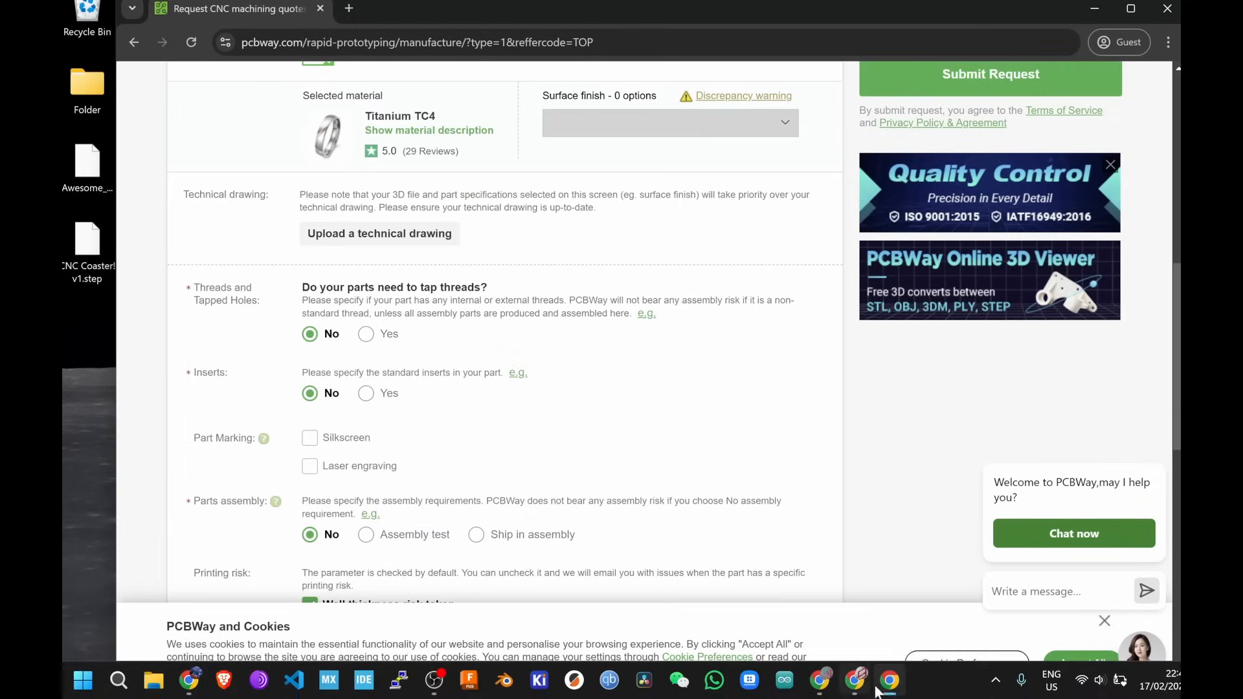
{"action": "mouse_move", "coordinate": [890, 688]}
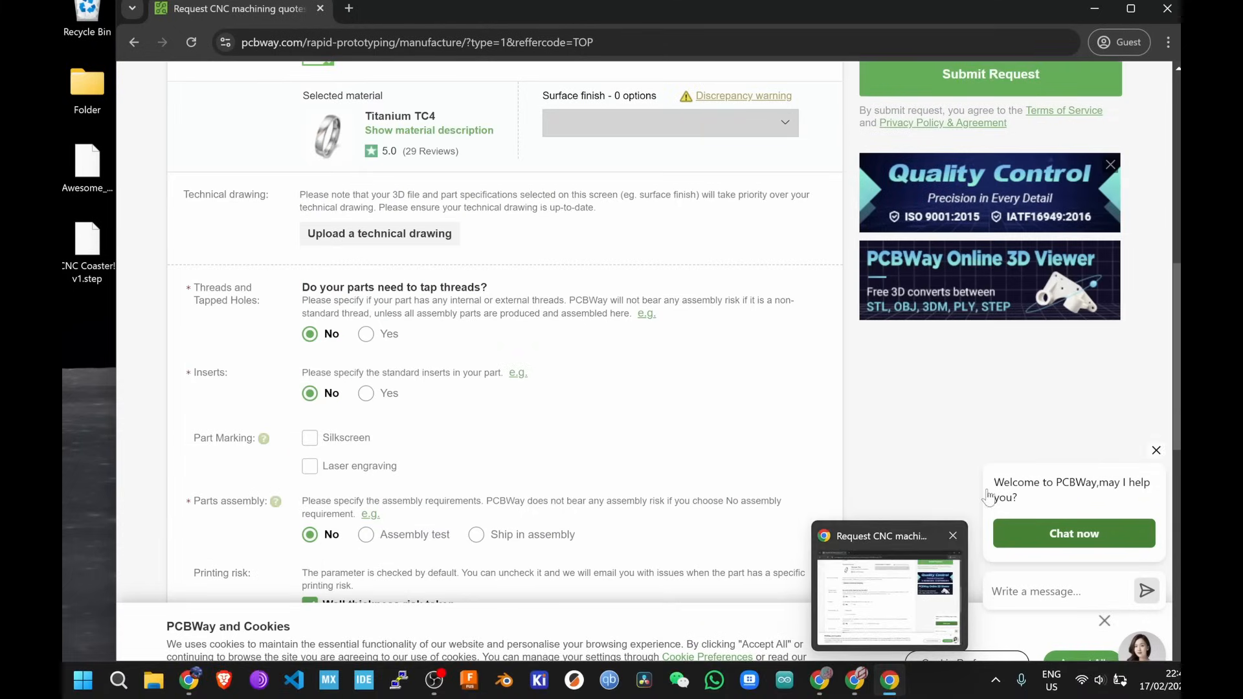
{"action": "scroll", "coordinate": [902, 469], "scroll_direction": "up", "scroll_amount": 5}
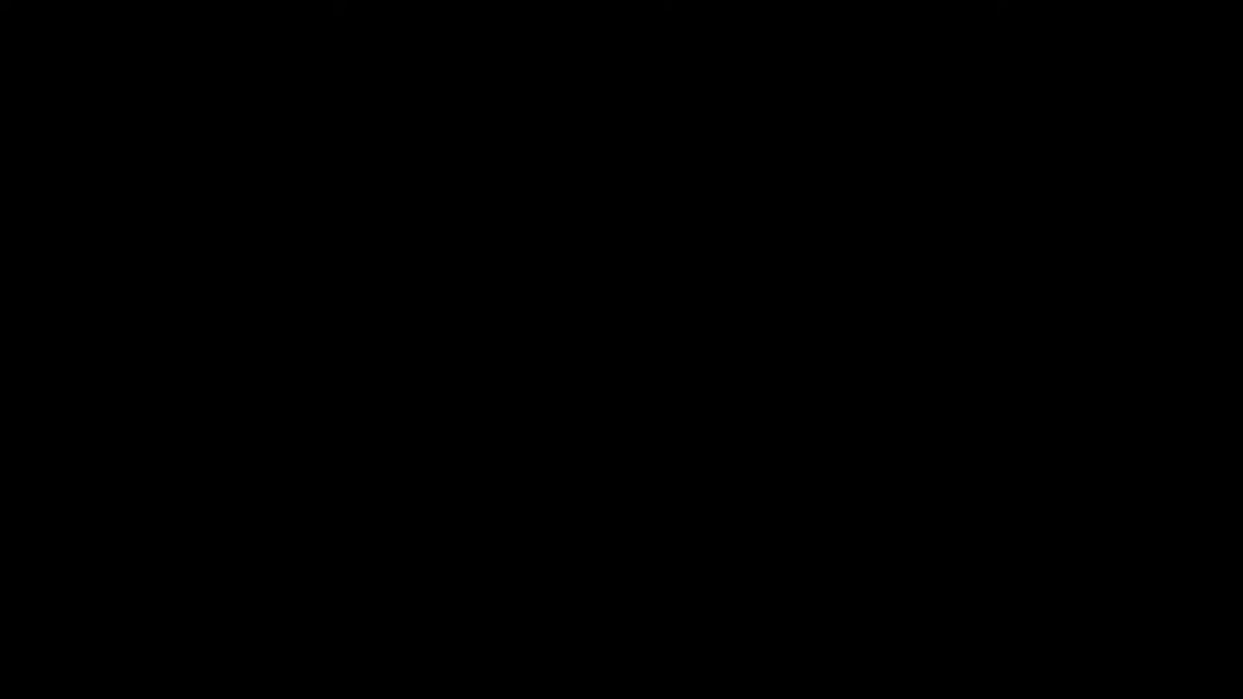